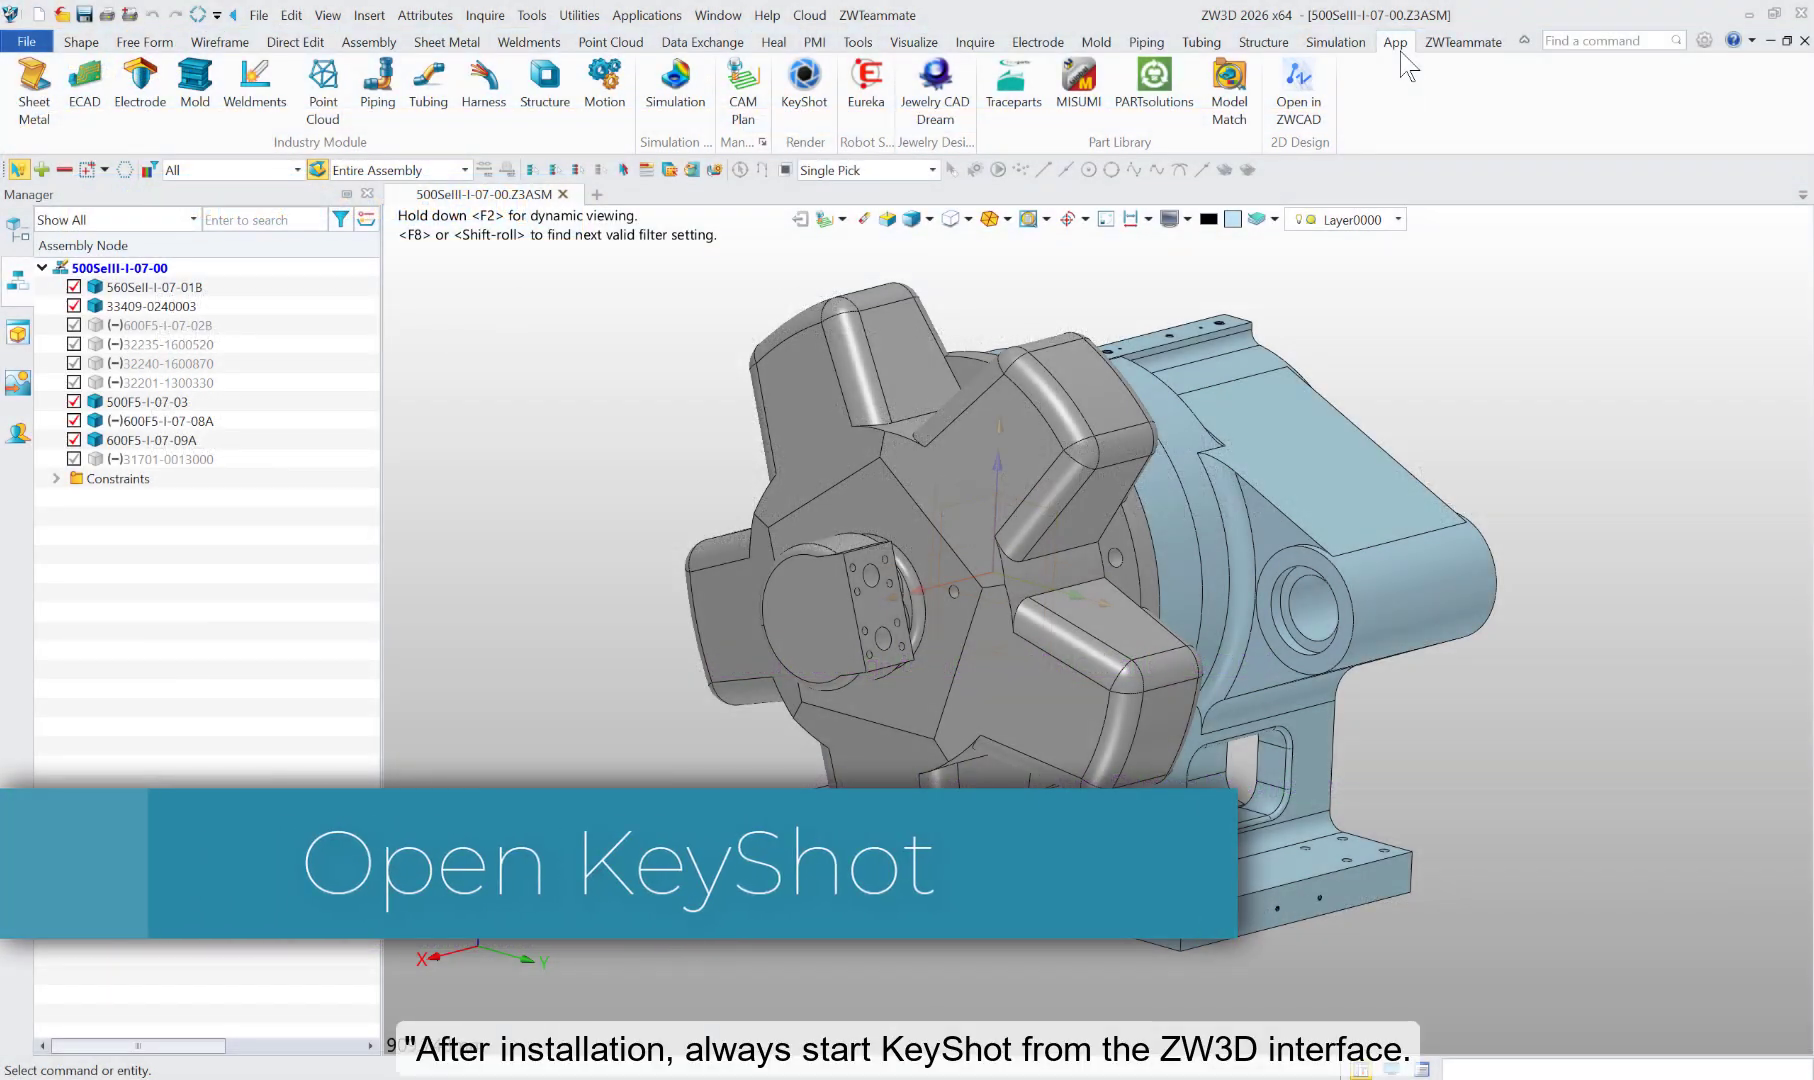
# Step: Send the 500SeIII-I-07-00 assembly from ZW3D to KeyShot, and close the KeyShot window to return to ZW3D
pyautogui.click(800, 112)
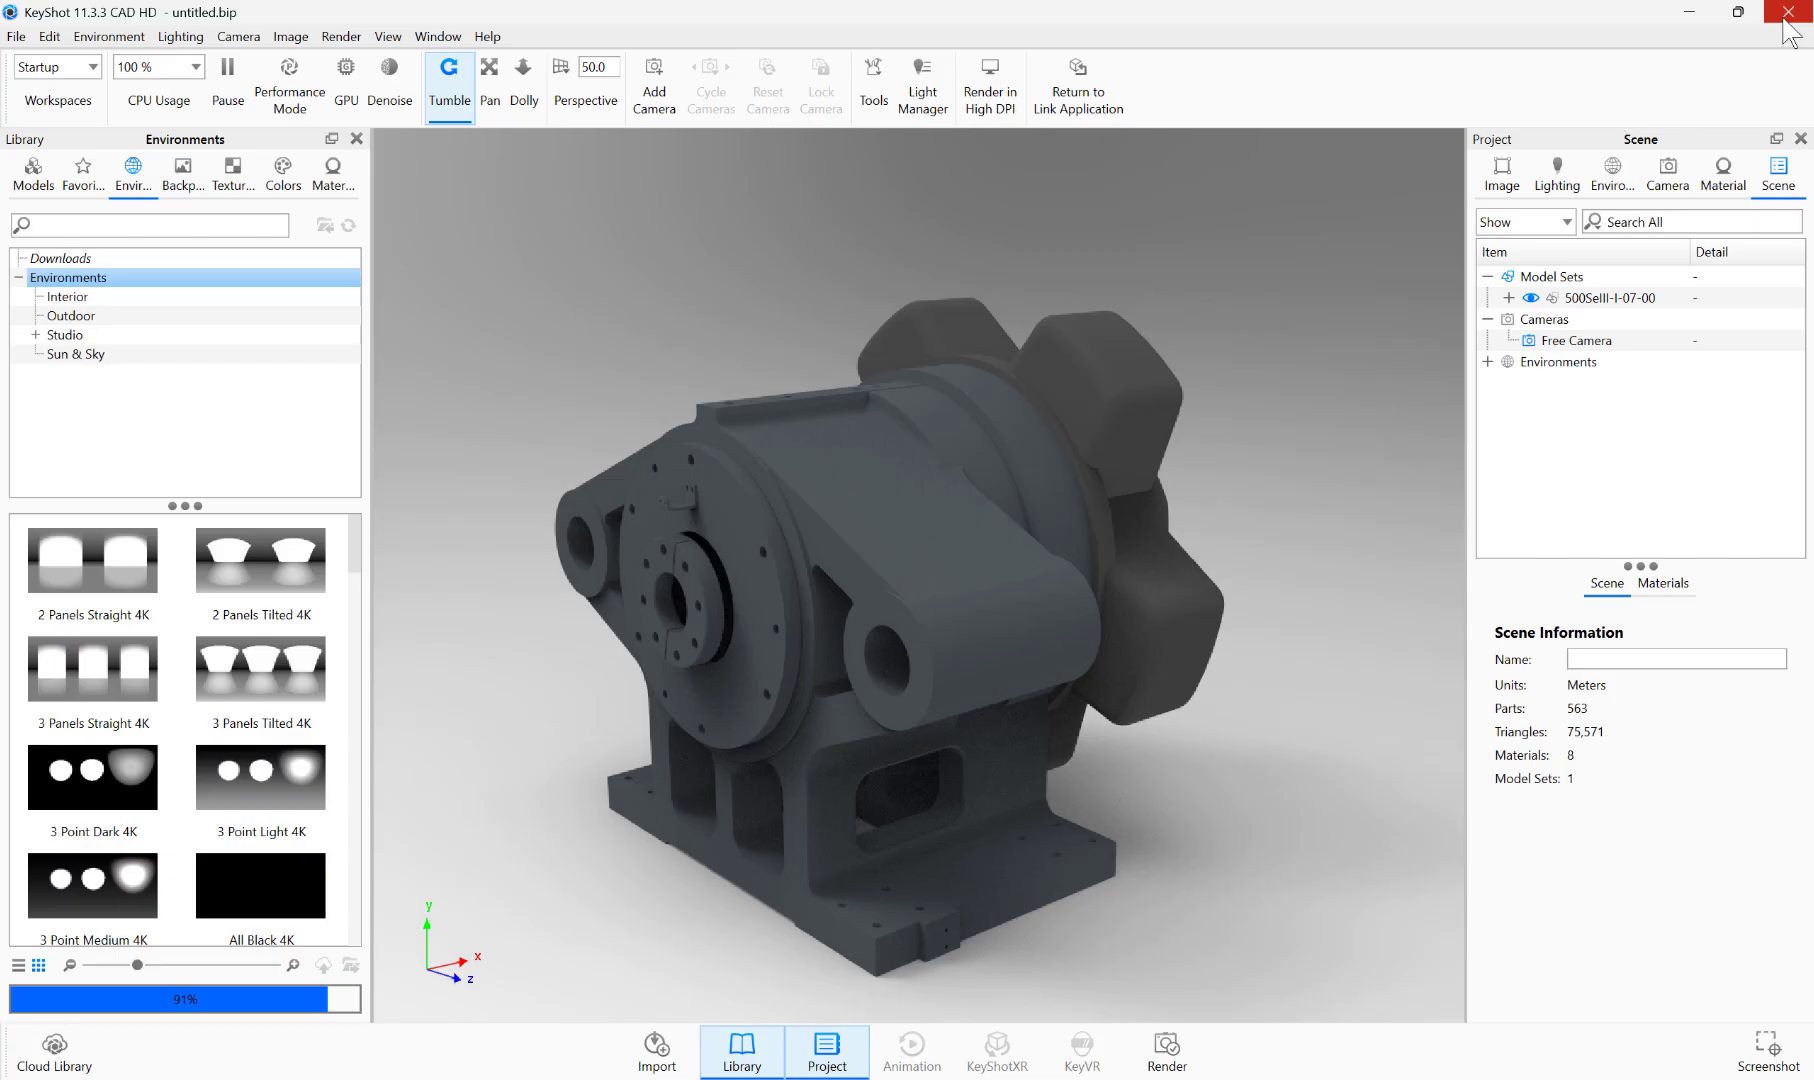
pyautogui.click(1786, 14)
pyautogui.click(930, 576)
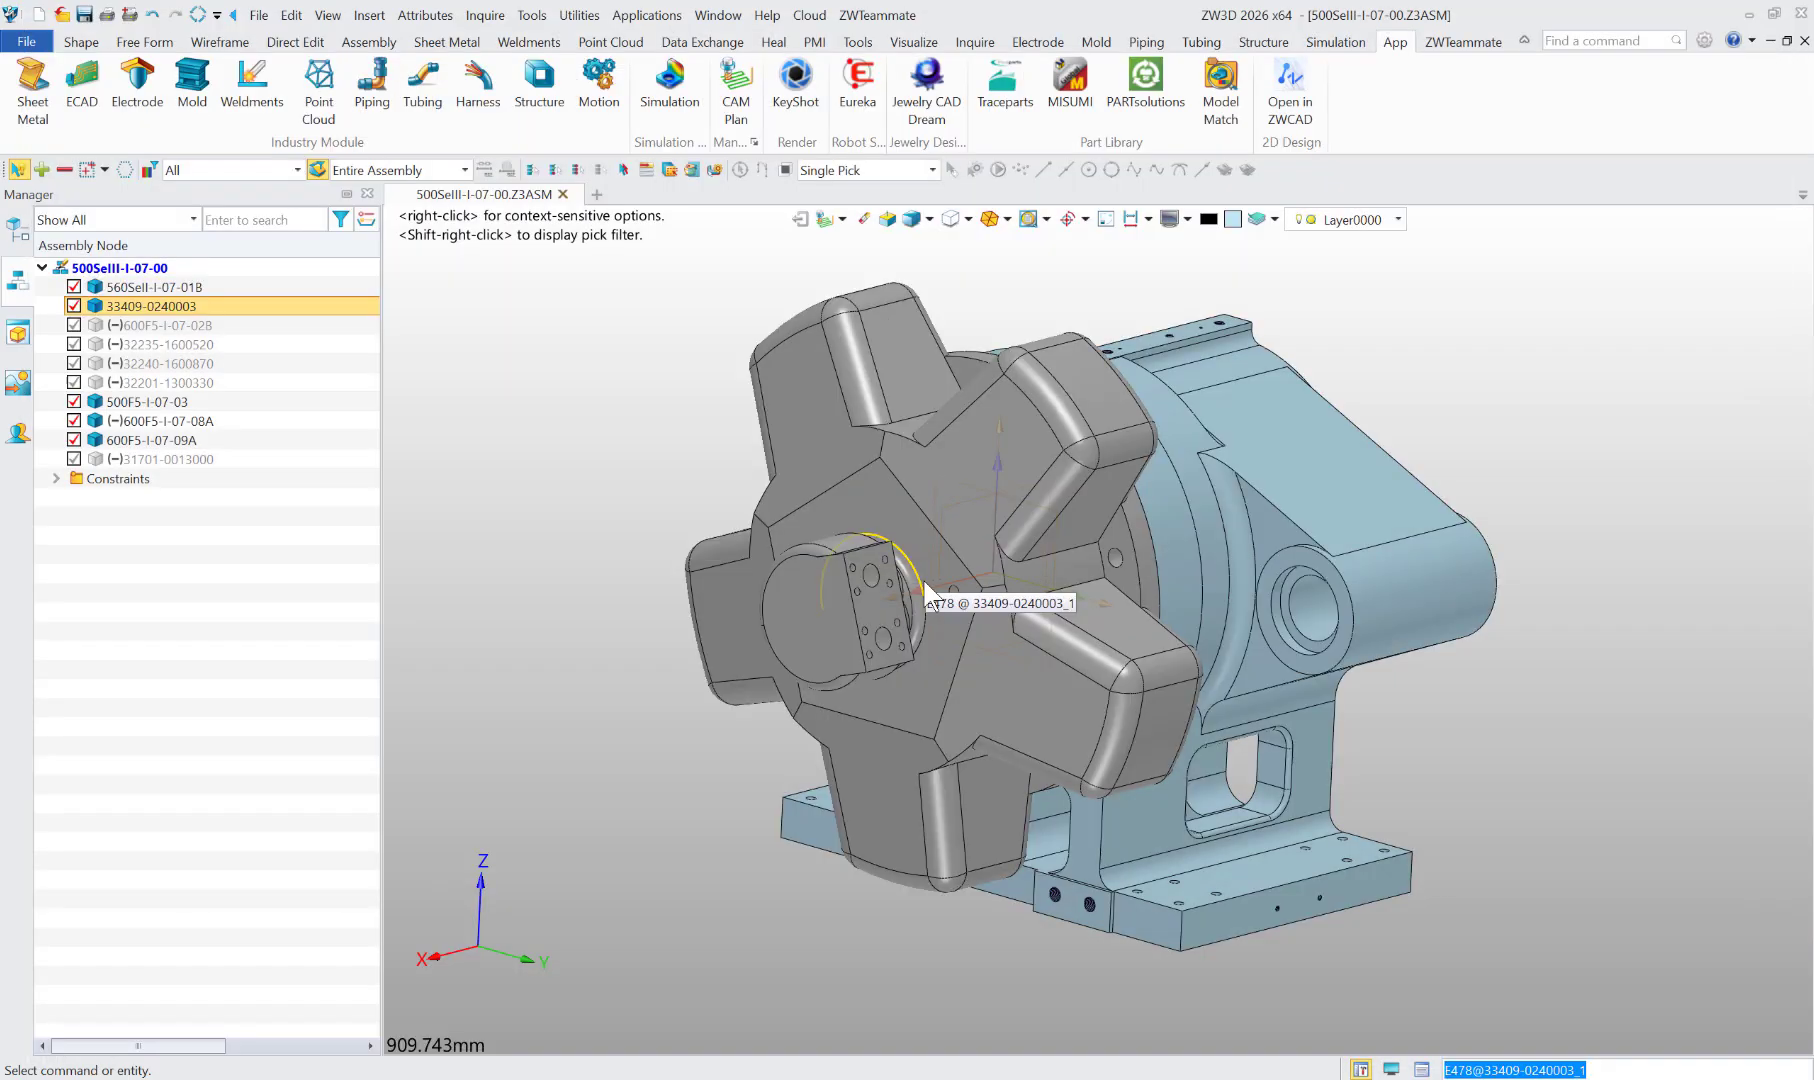
# Step: Try to start KeyShot 11 on its own from the Windows search, and dismiss its registration window
pyautogui.press('super')
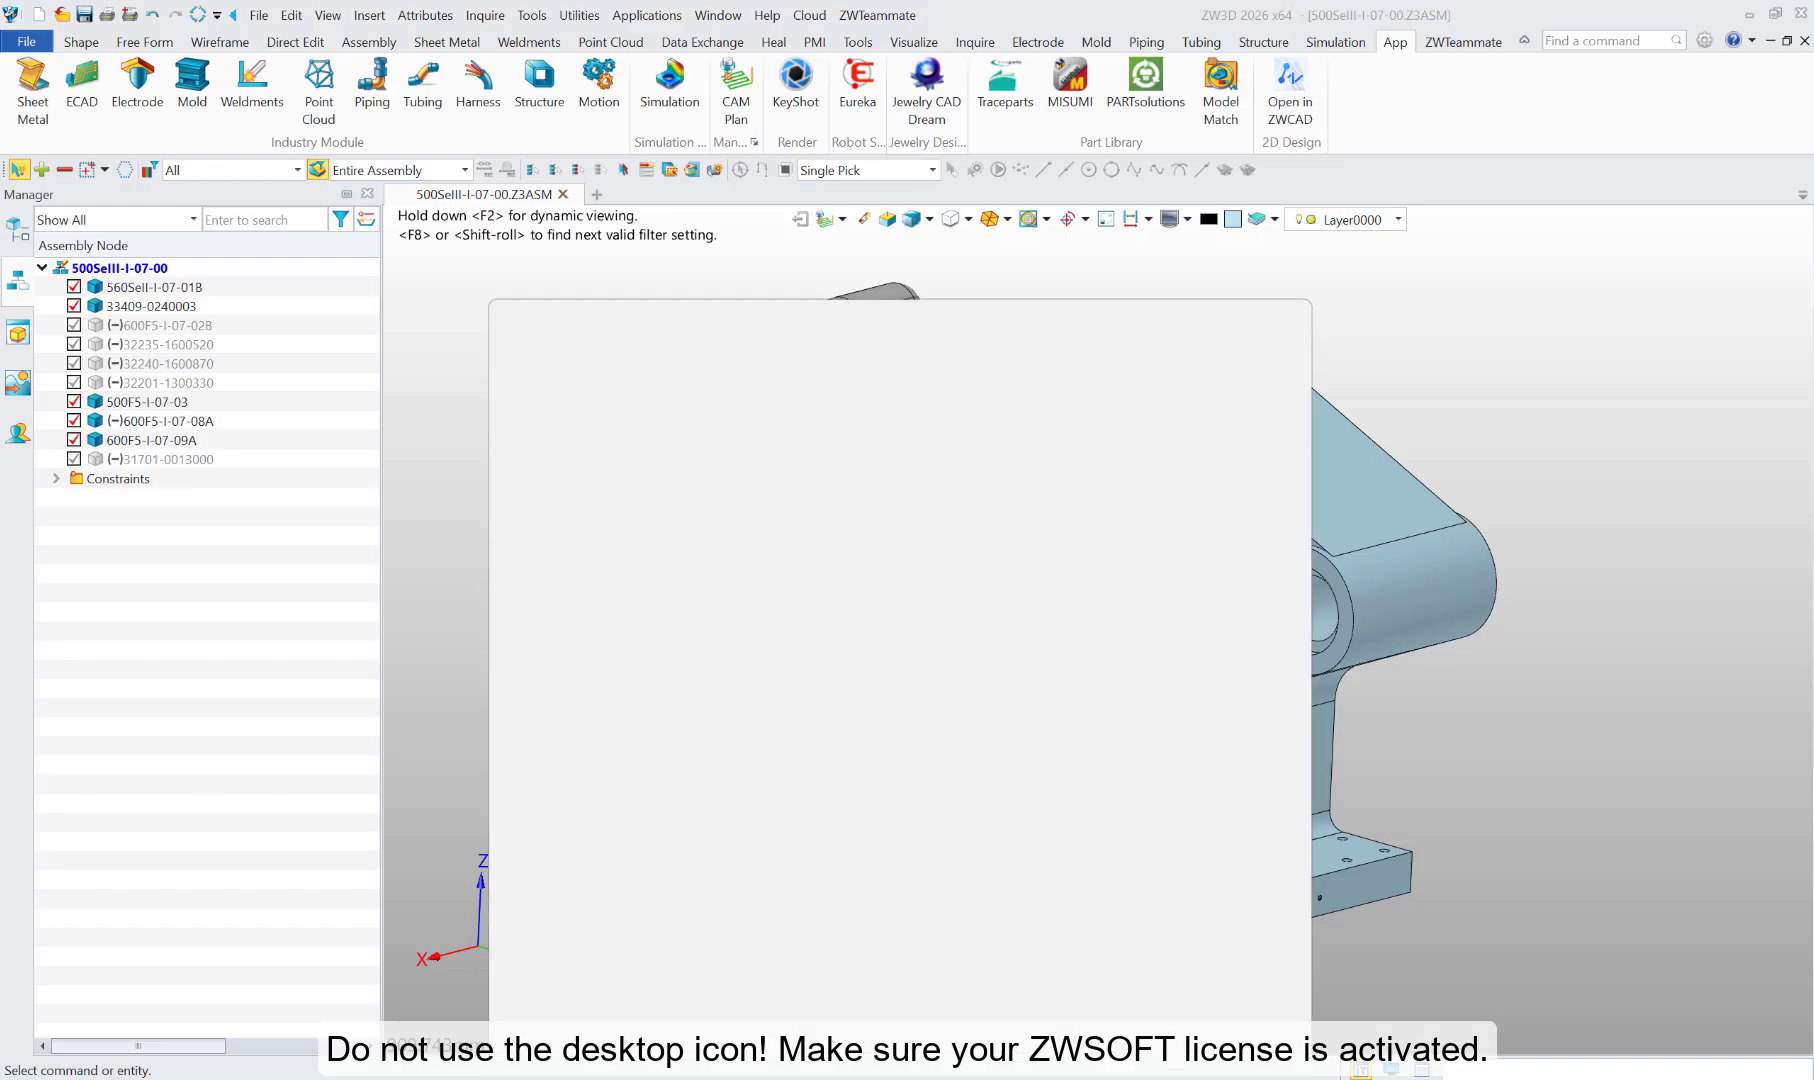
pyautogui.write('keyshot')
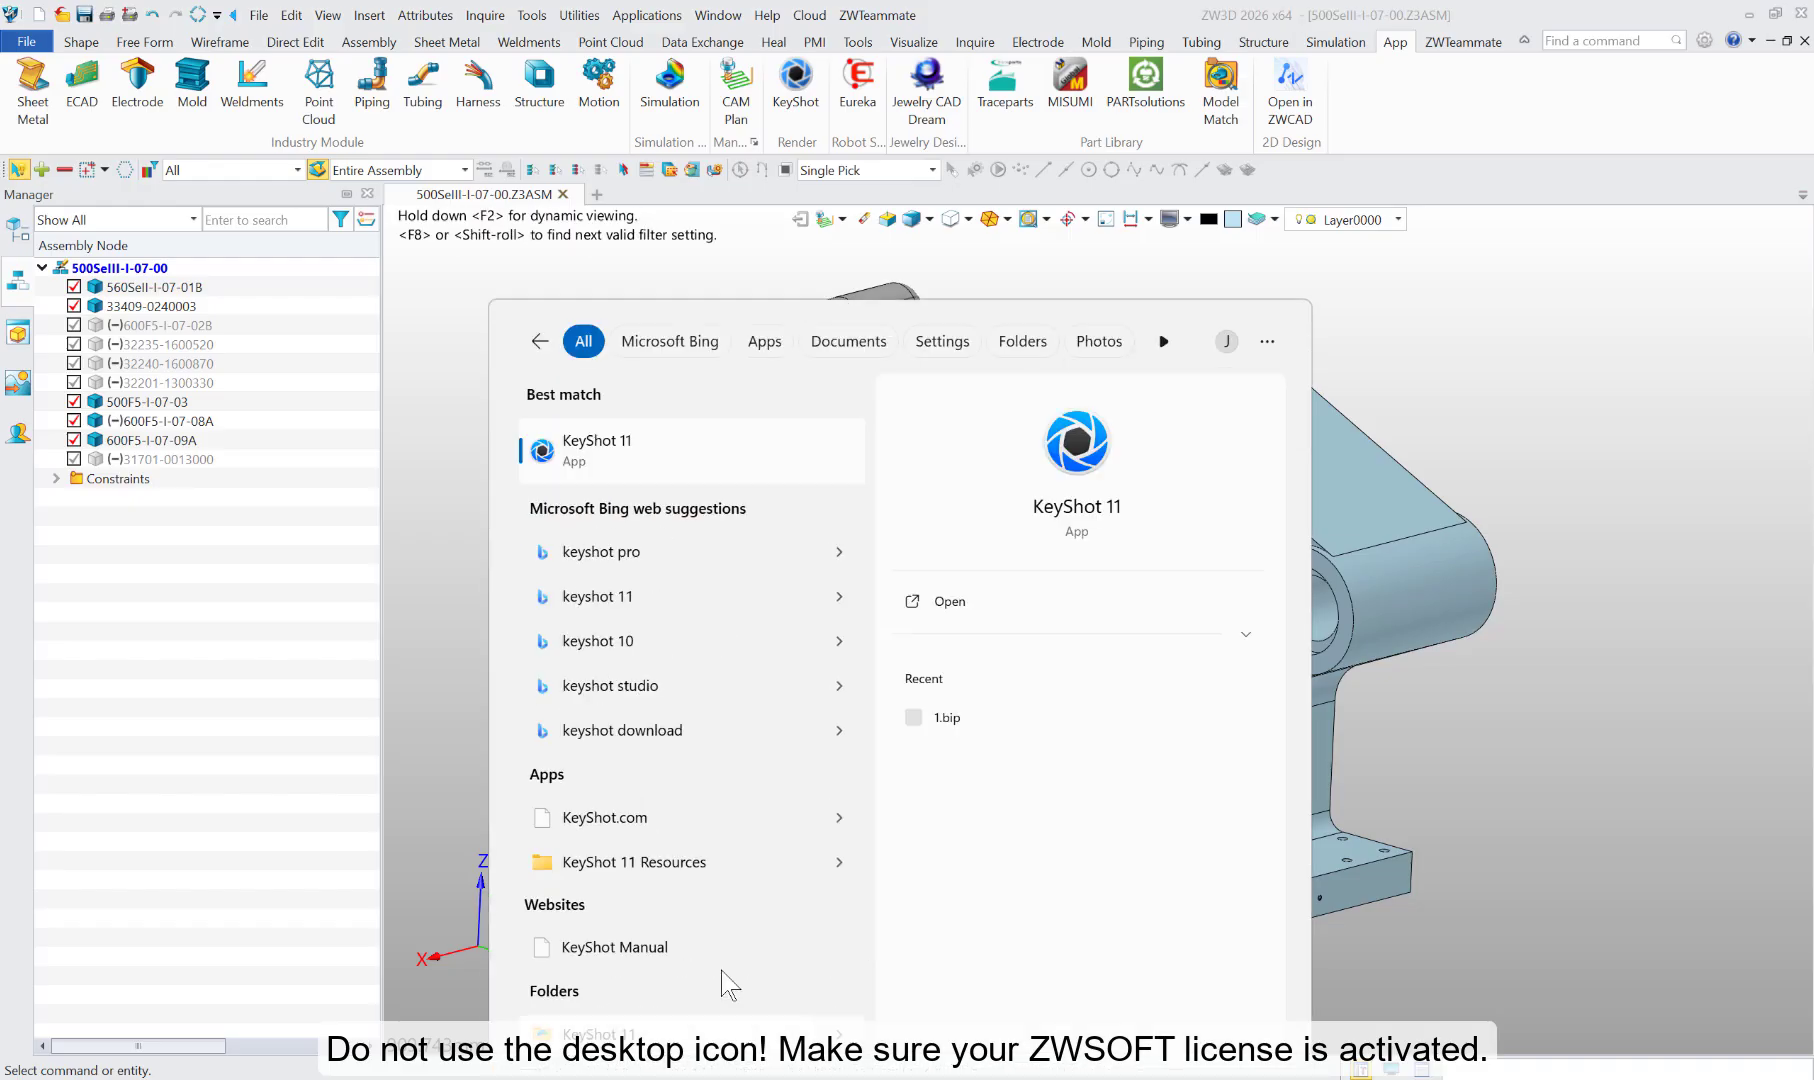
pyautogui.click(657, 473)
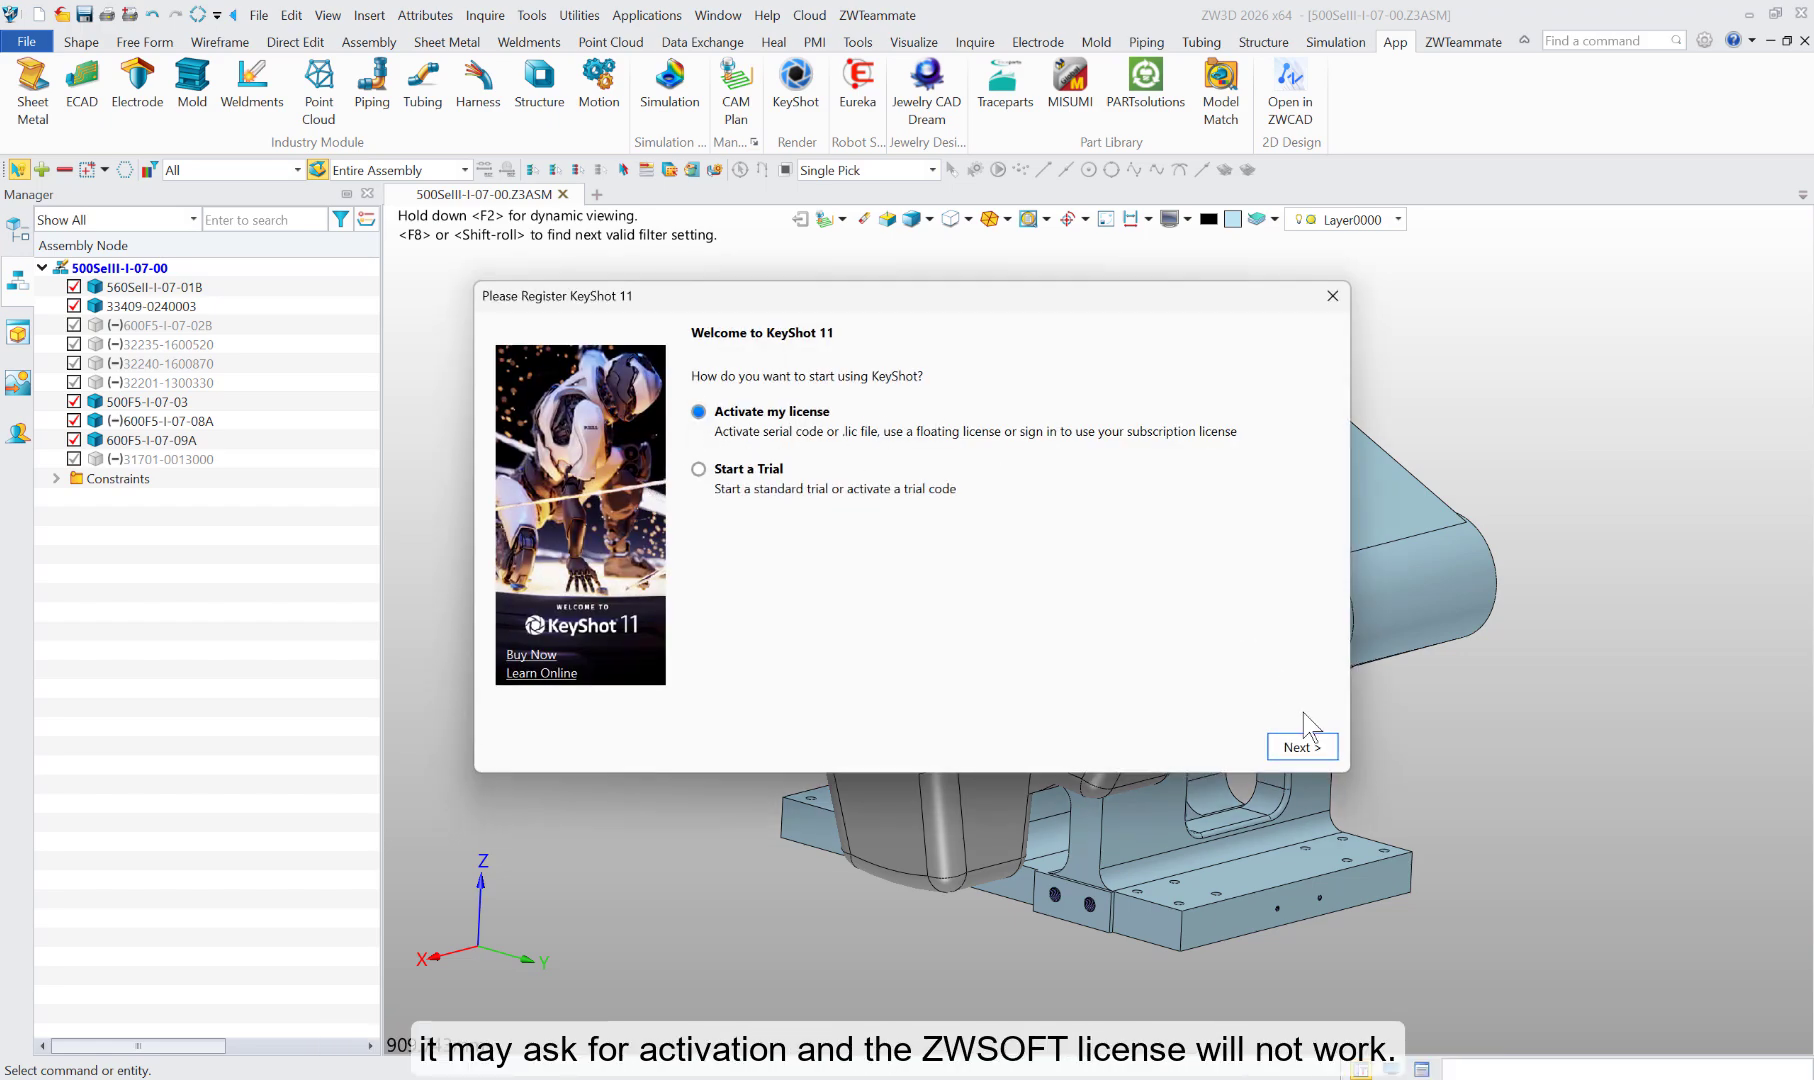
pyautogui.click(1332, 297)
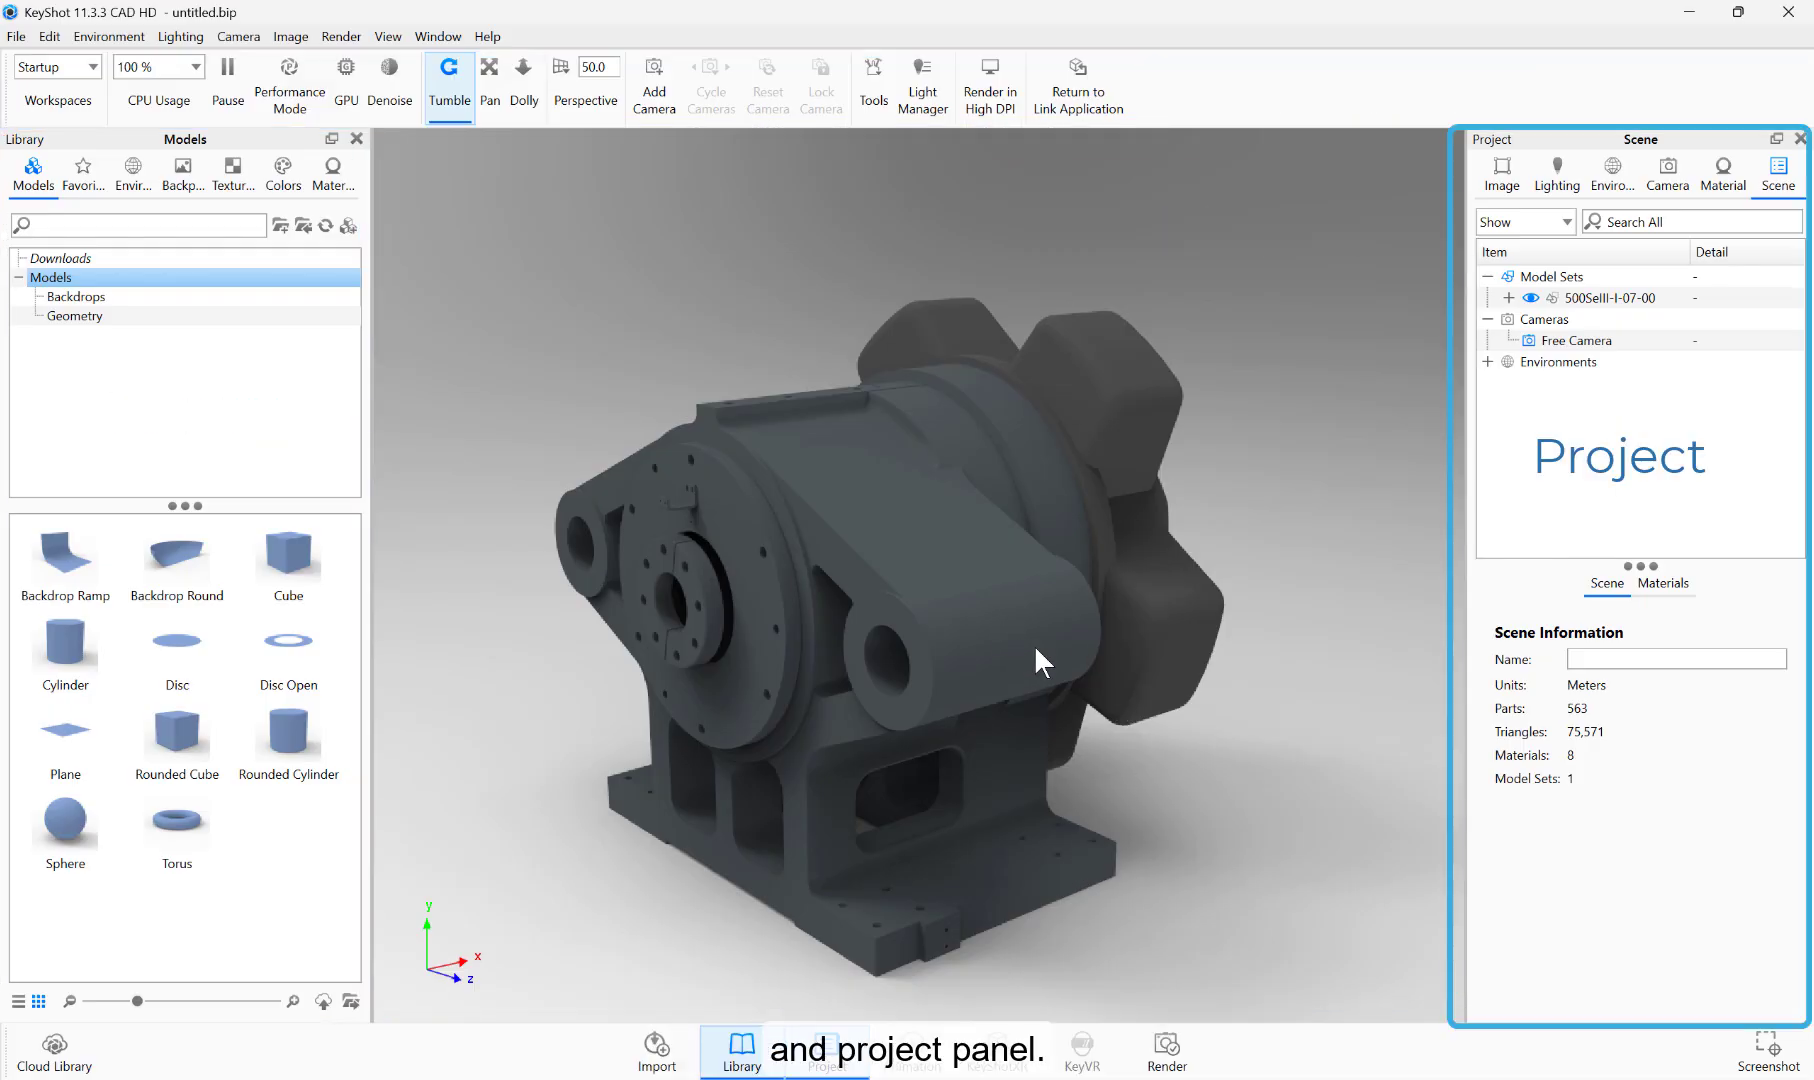
# Step: Switch to ZW3D and open the round flange part 500F5-I-07-03 for editing within the assembly
pyautogui.moveTo(1280, 745); pyautogui.dragTo(312, 838)
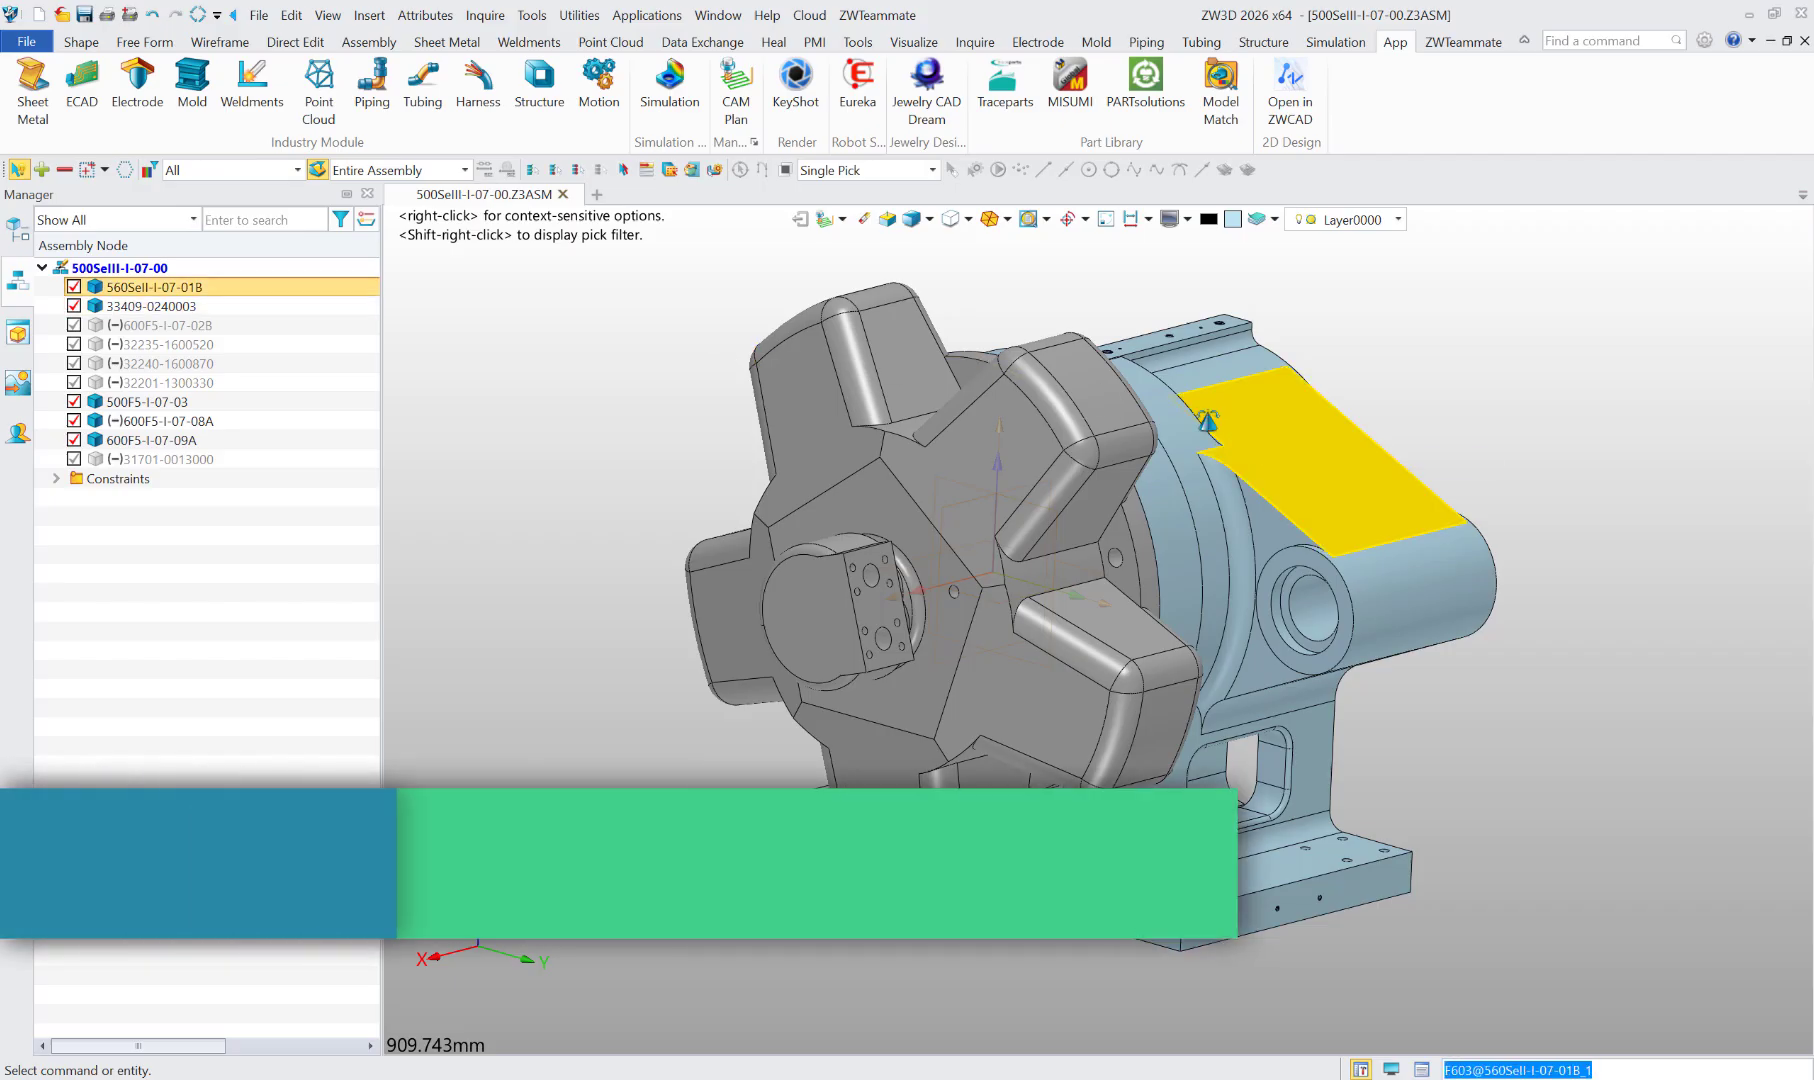
pyautogui.moveTo(1175, 460)
pyautogui.mouseDown(button='right')
pyautogui.moveTo(1187, 489)
pyautogui.moveTo(1195, 454)
pyautogui.mouseUp(button='right')
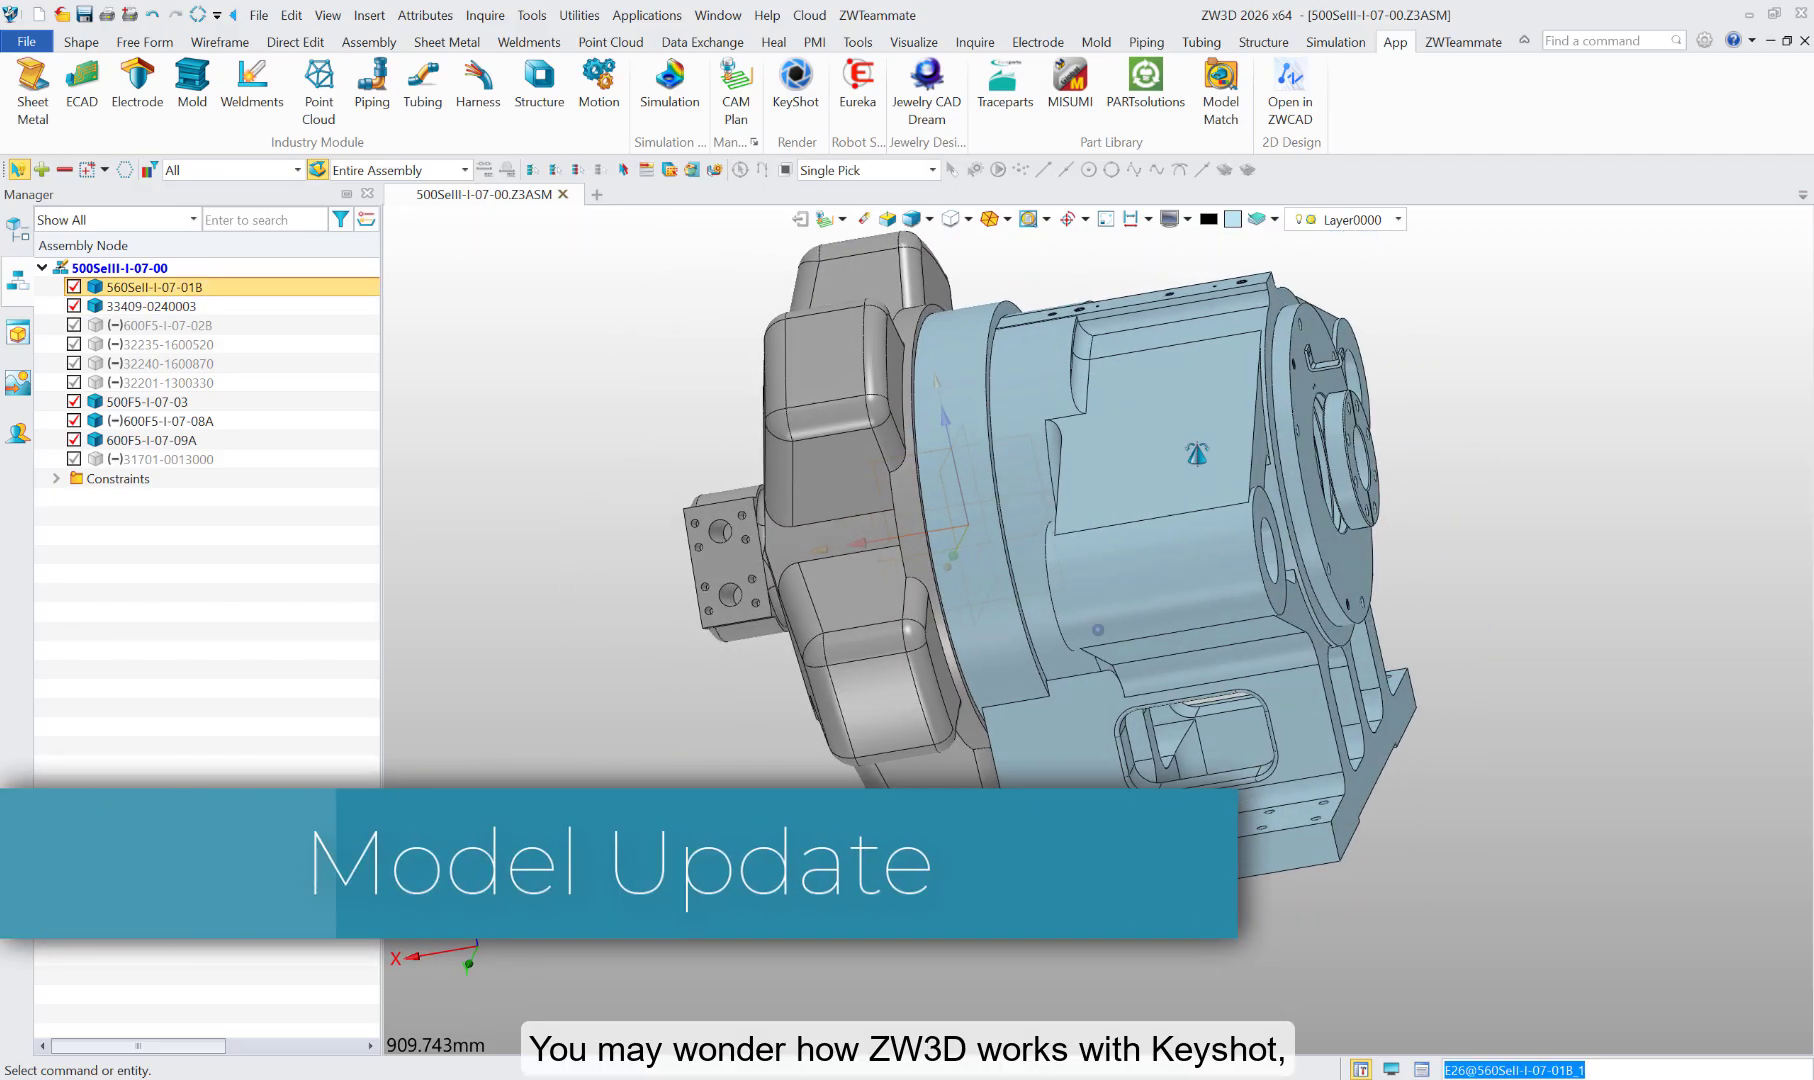
pyautogui.click(1351, 558)
pyautogui.doubleClick(1351, 556)
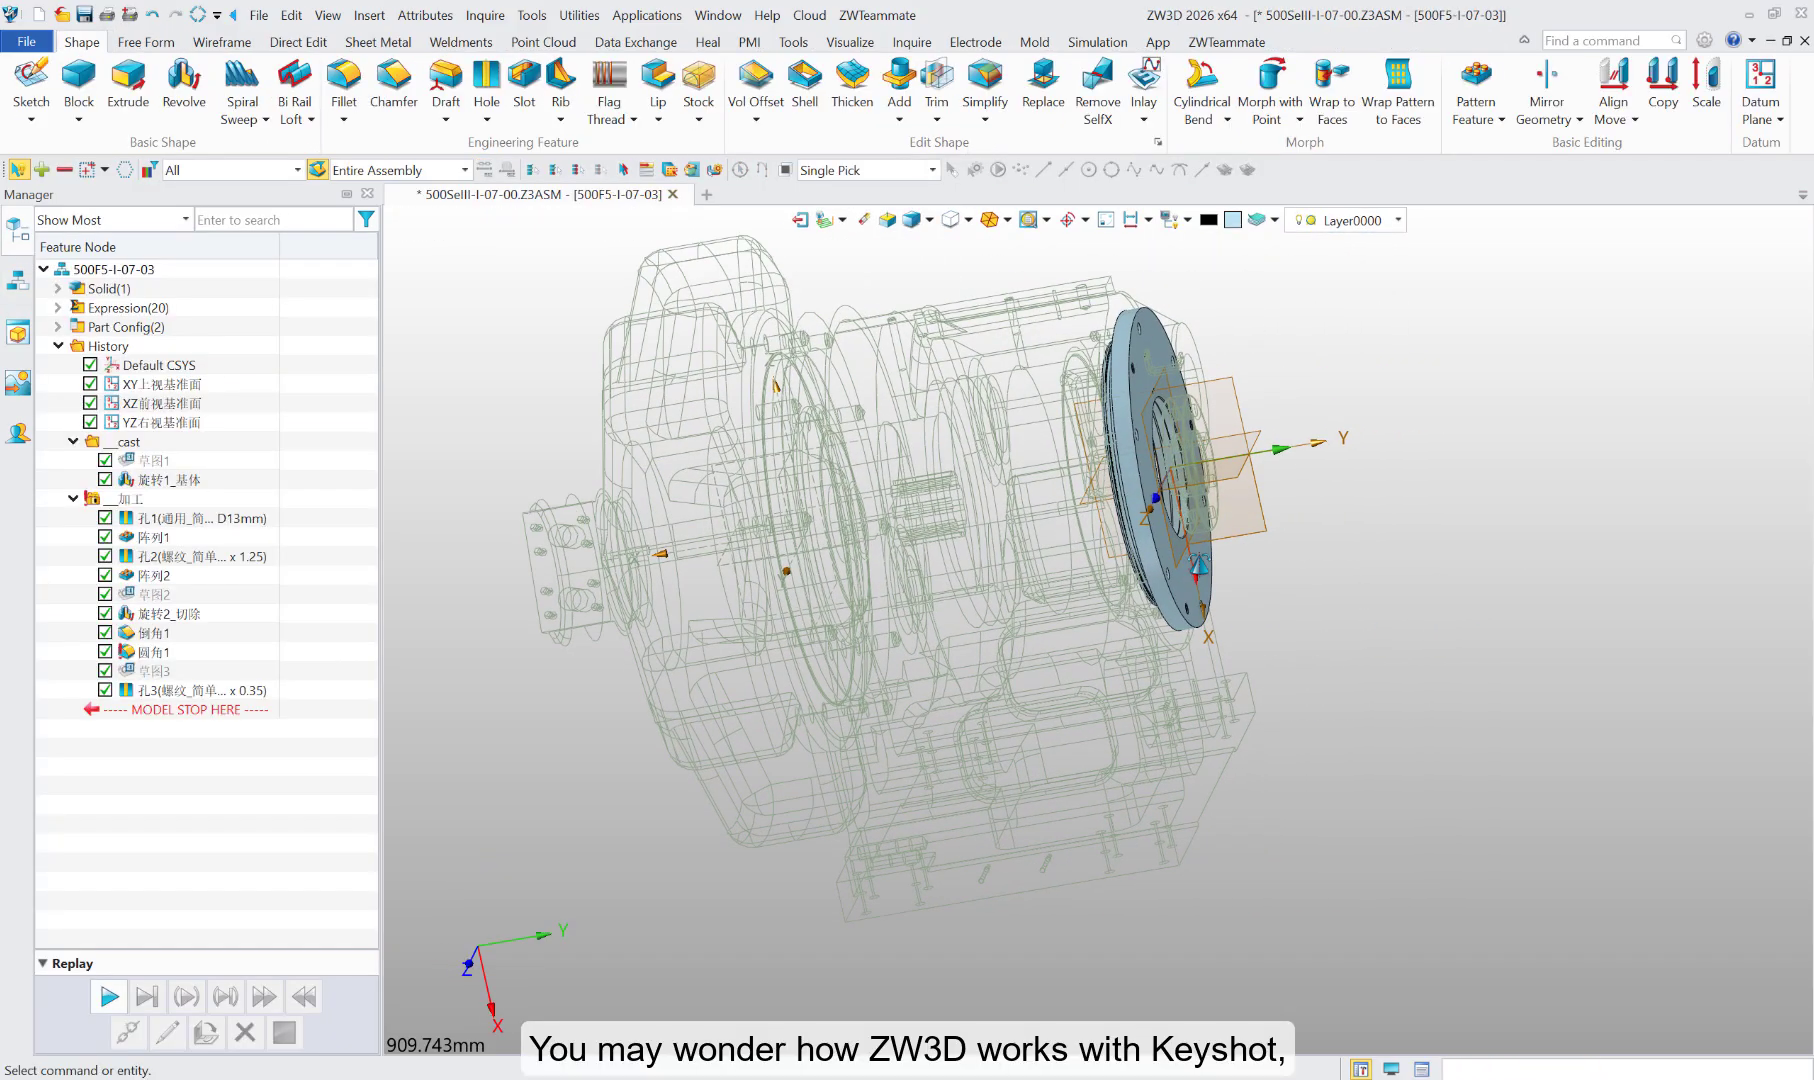
# Step: Offset the large outer face of the round flange by 5 mm with Face Offset
pyautogui.scroll(3, 1068, 548)
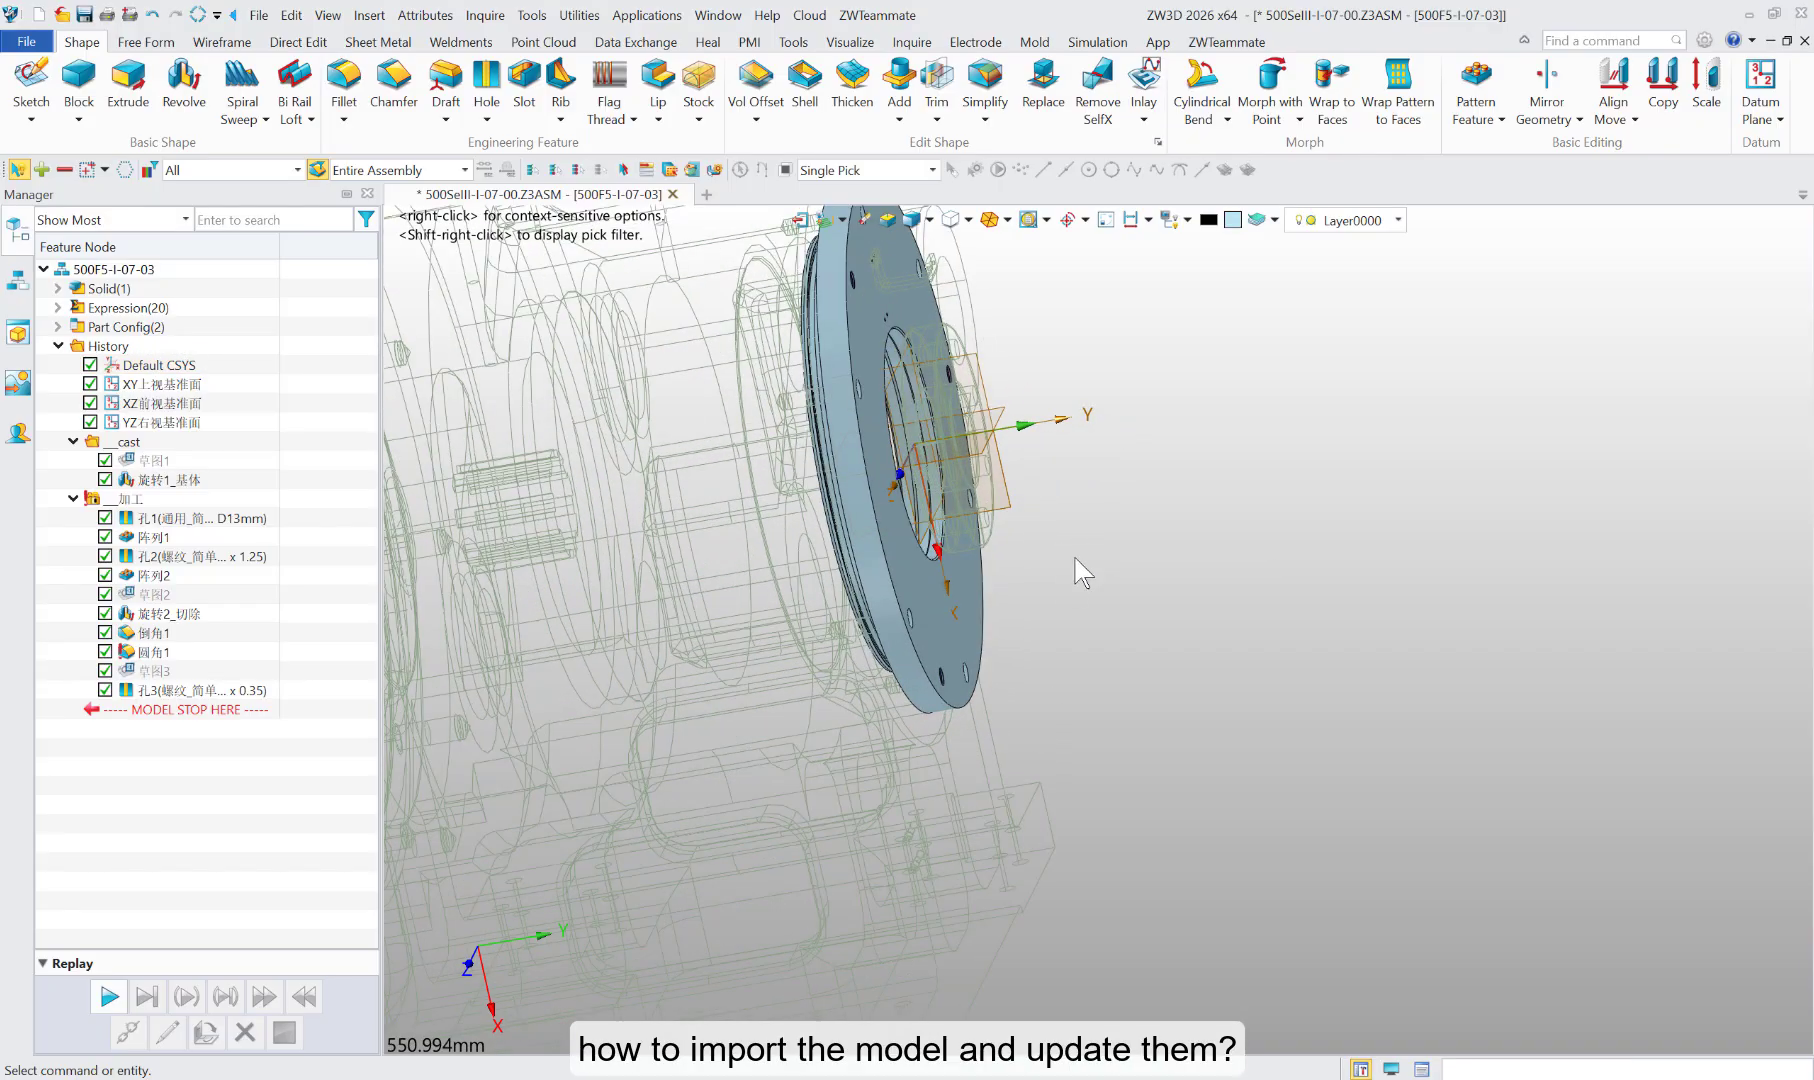
pyautogui.moveTo(1076, 556); pyautogui.dragTo(925, 630, button='right')
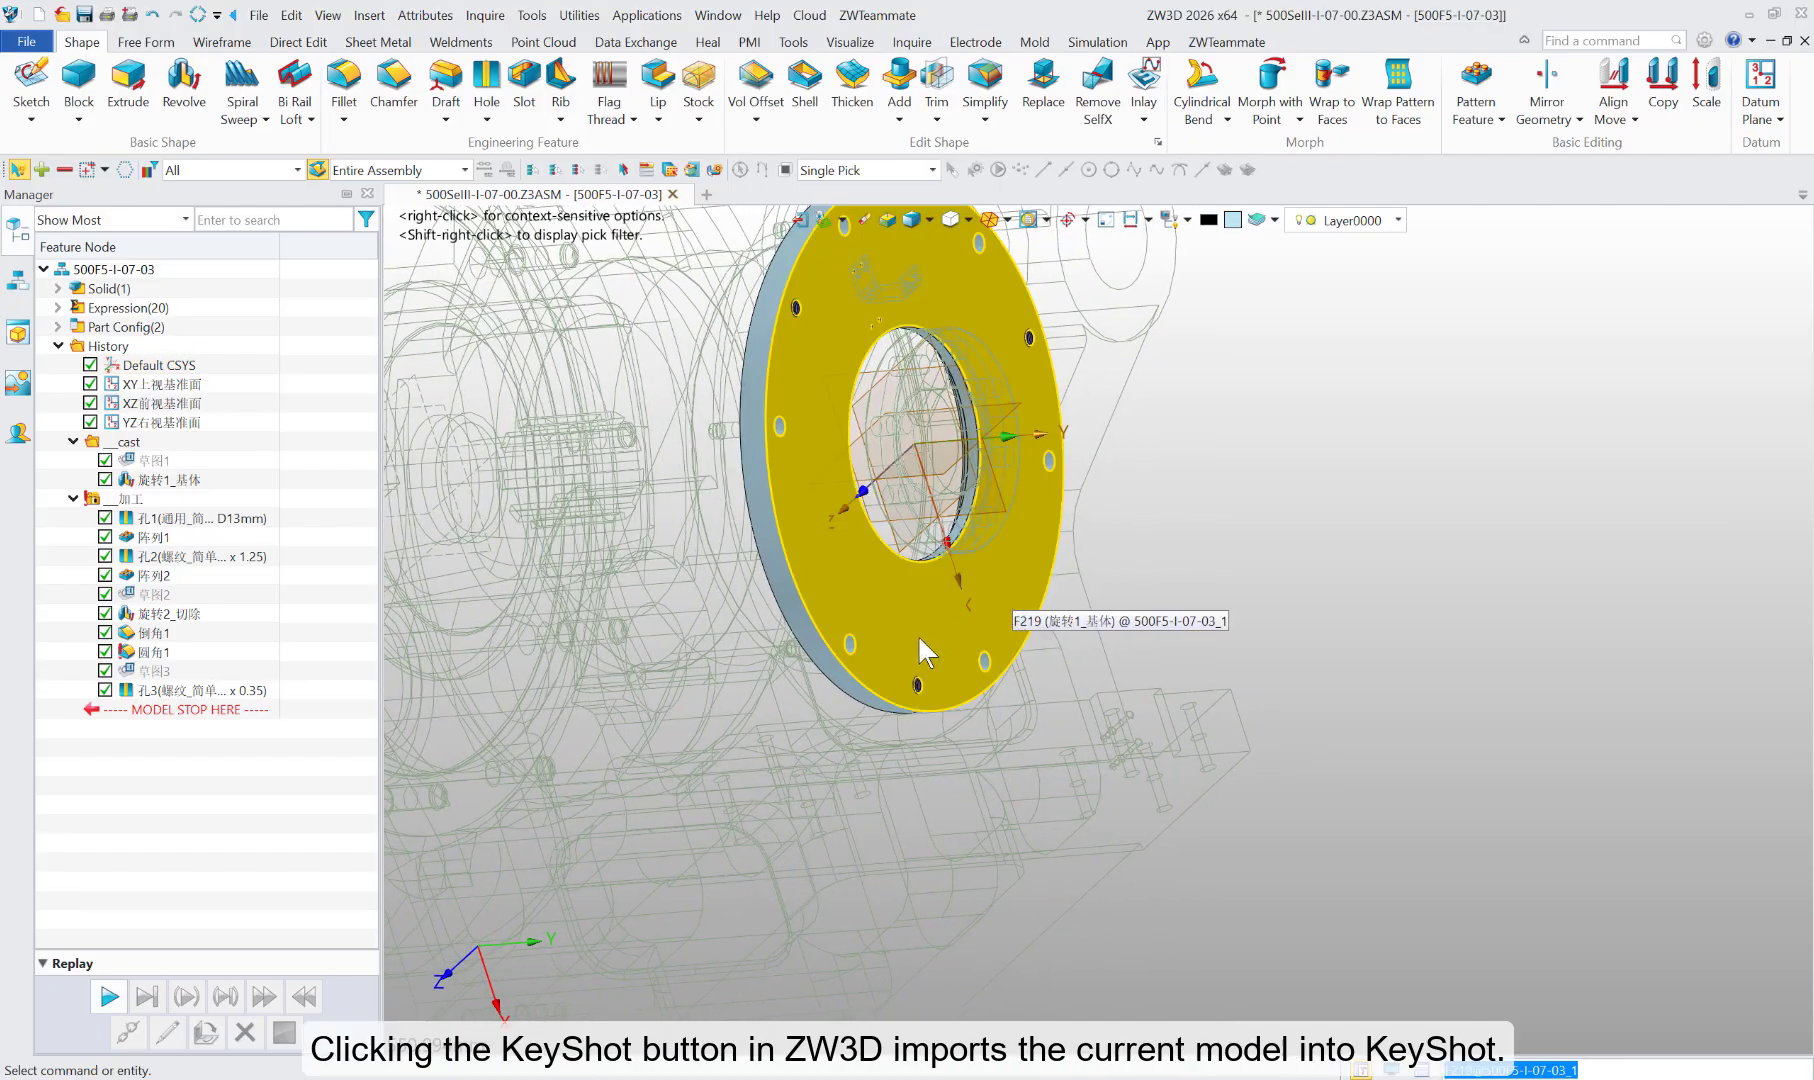
pyautogui.click(773, 149)
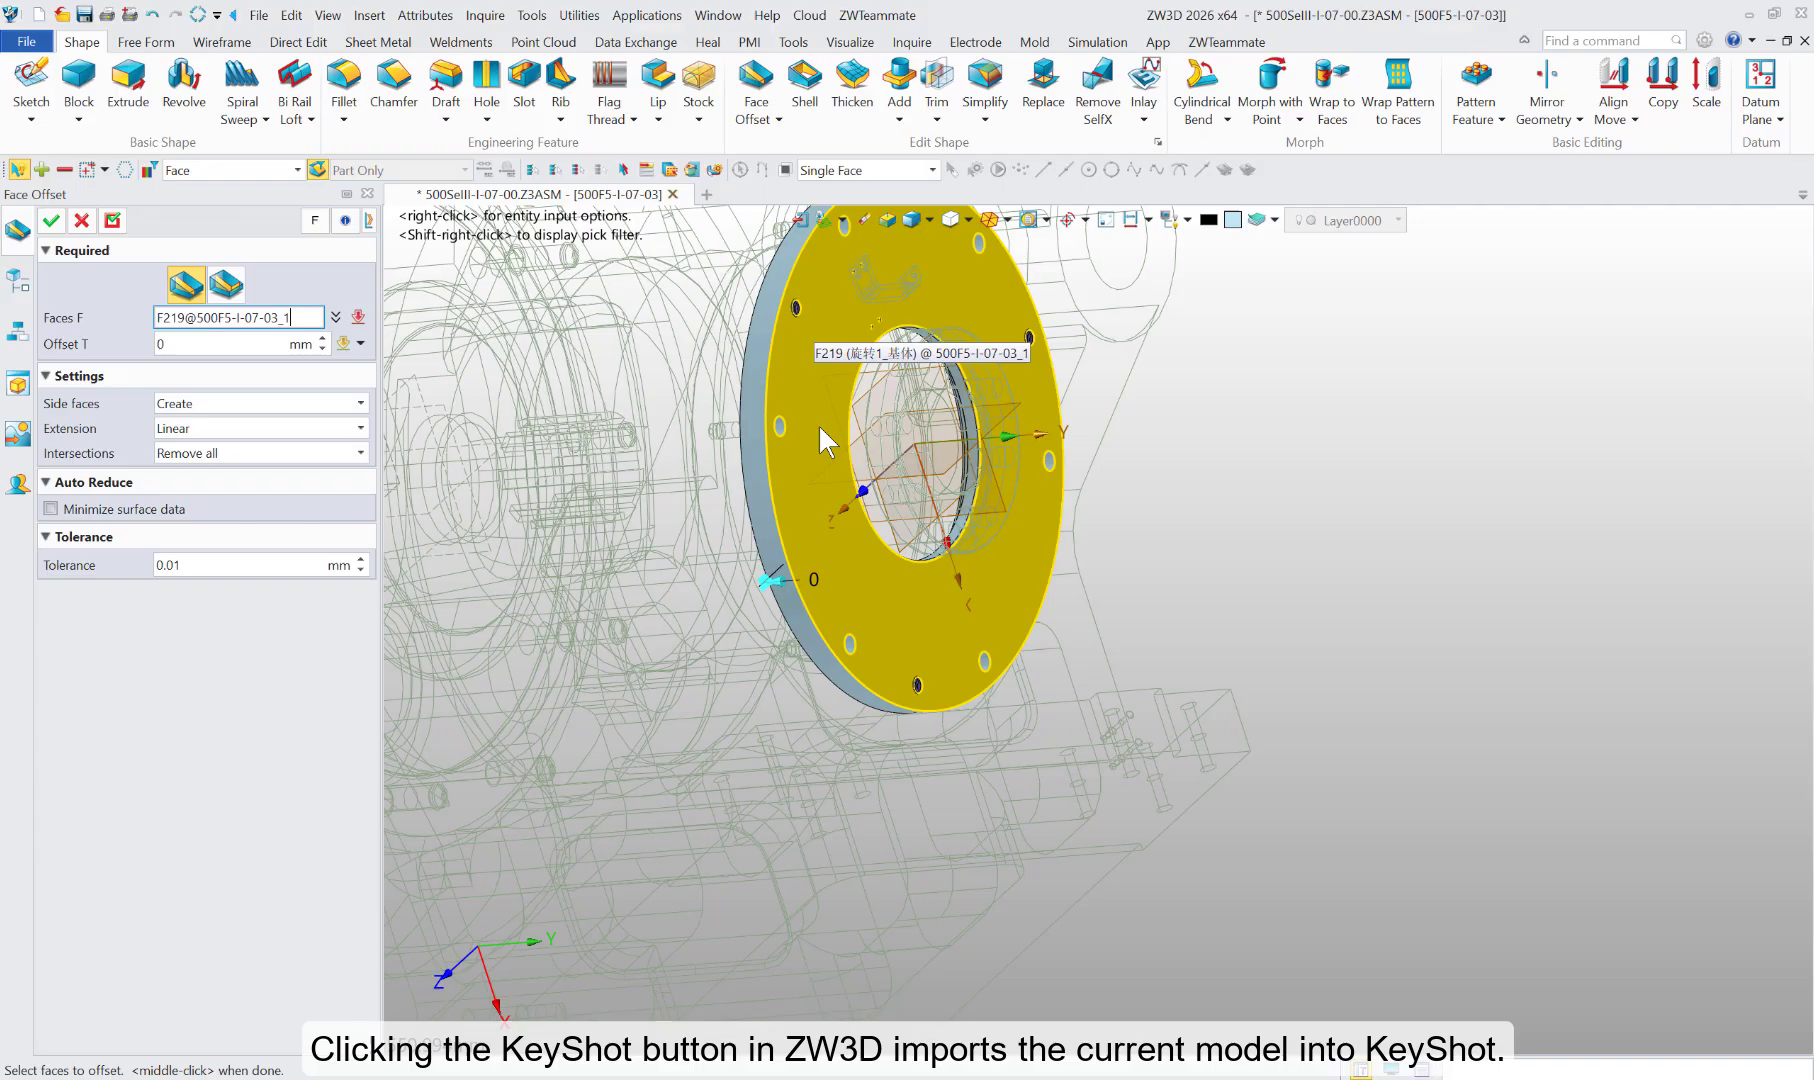
pyautogui.click(818, 550)
pyautogui.click(180, 344)
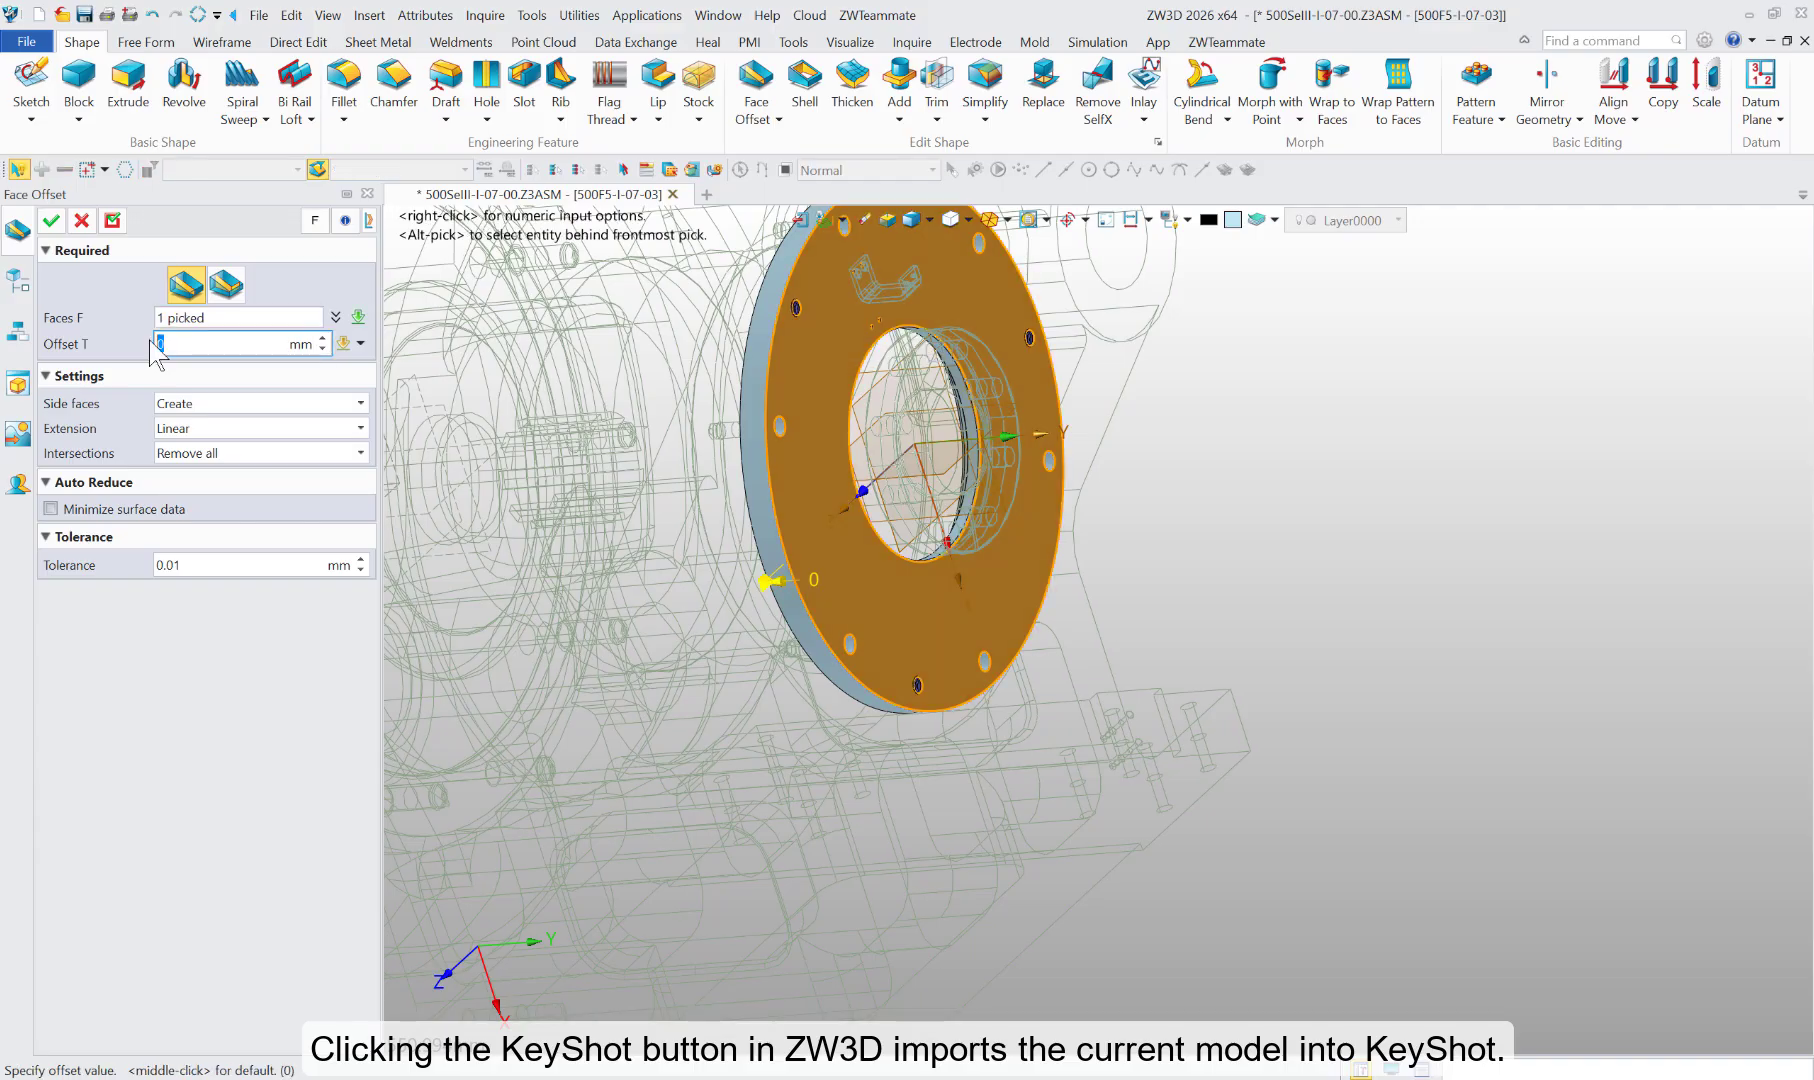
pyautogui.write('5')
pyautogui.press('Return')
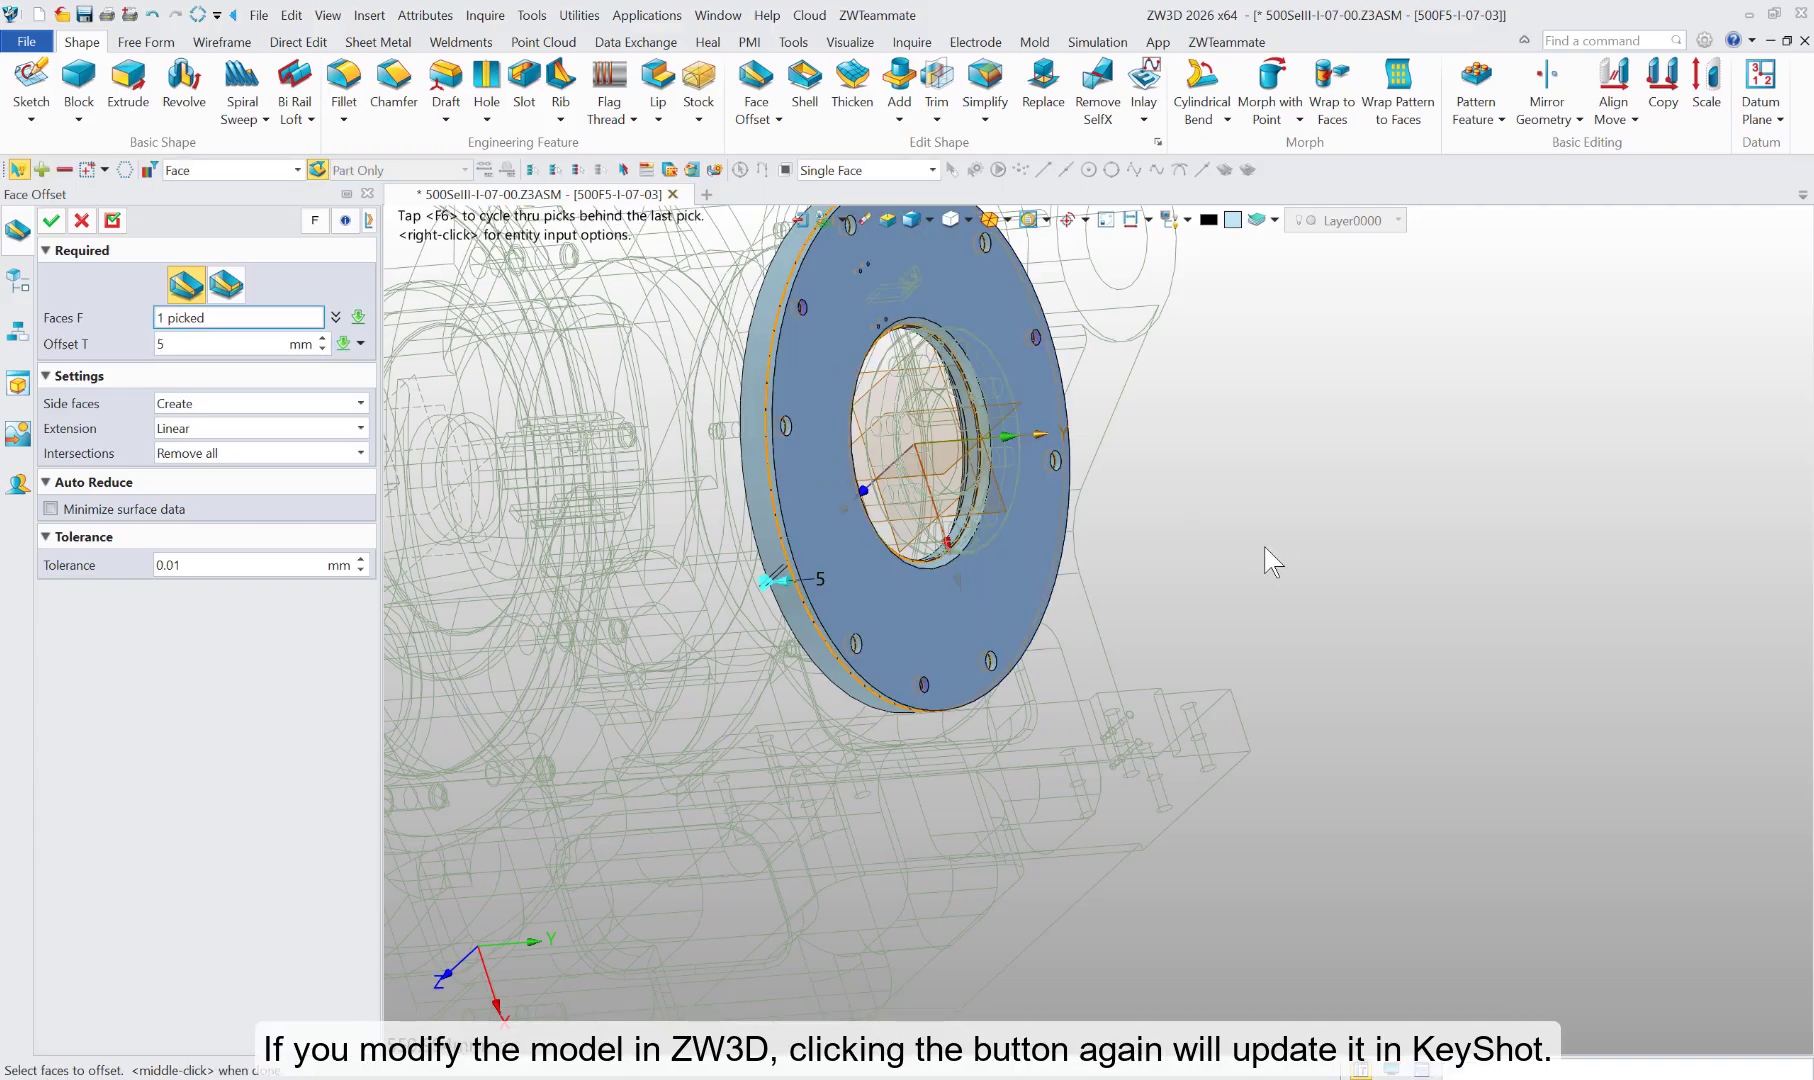
pyautogui.click(51, 221)
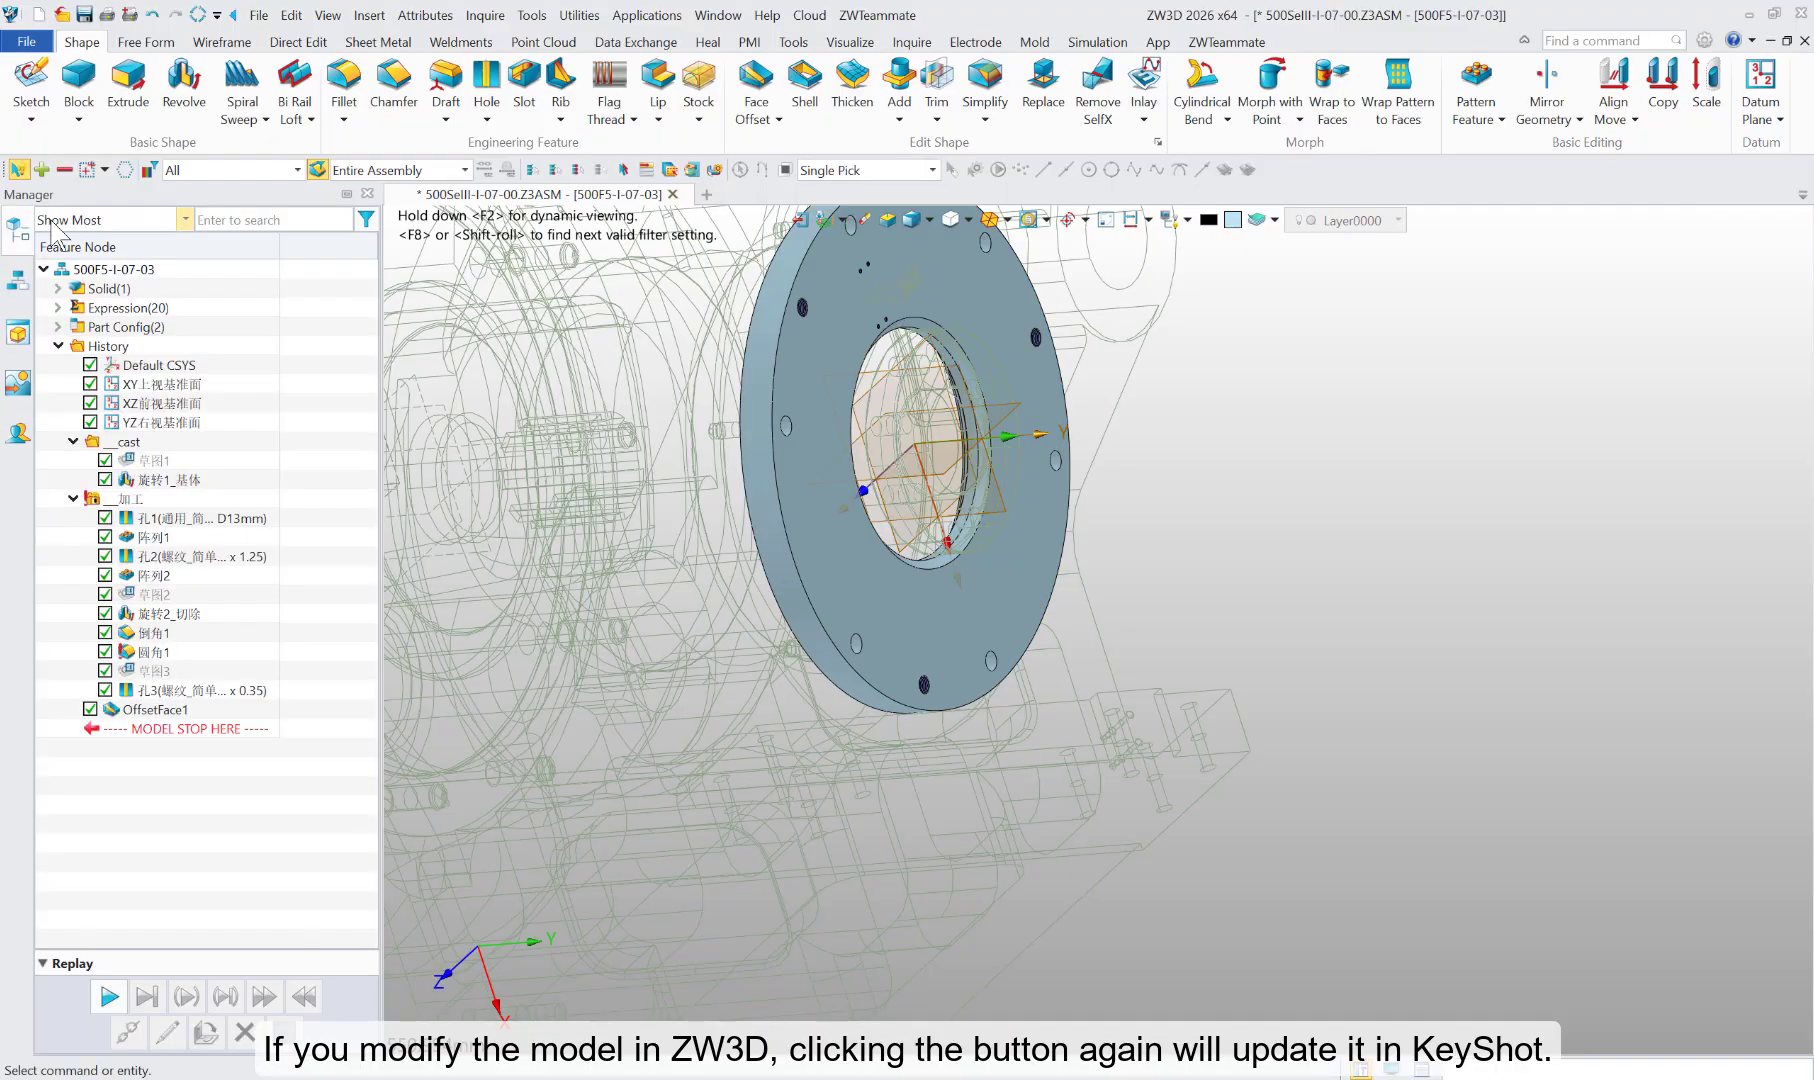
# Step: Return to the top-level assembly and regenerate it, and send the updated model to KeyShot
pyautogui.click(801, 221)
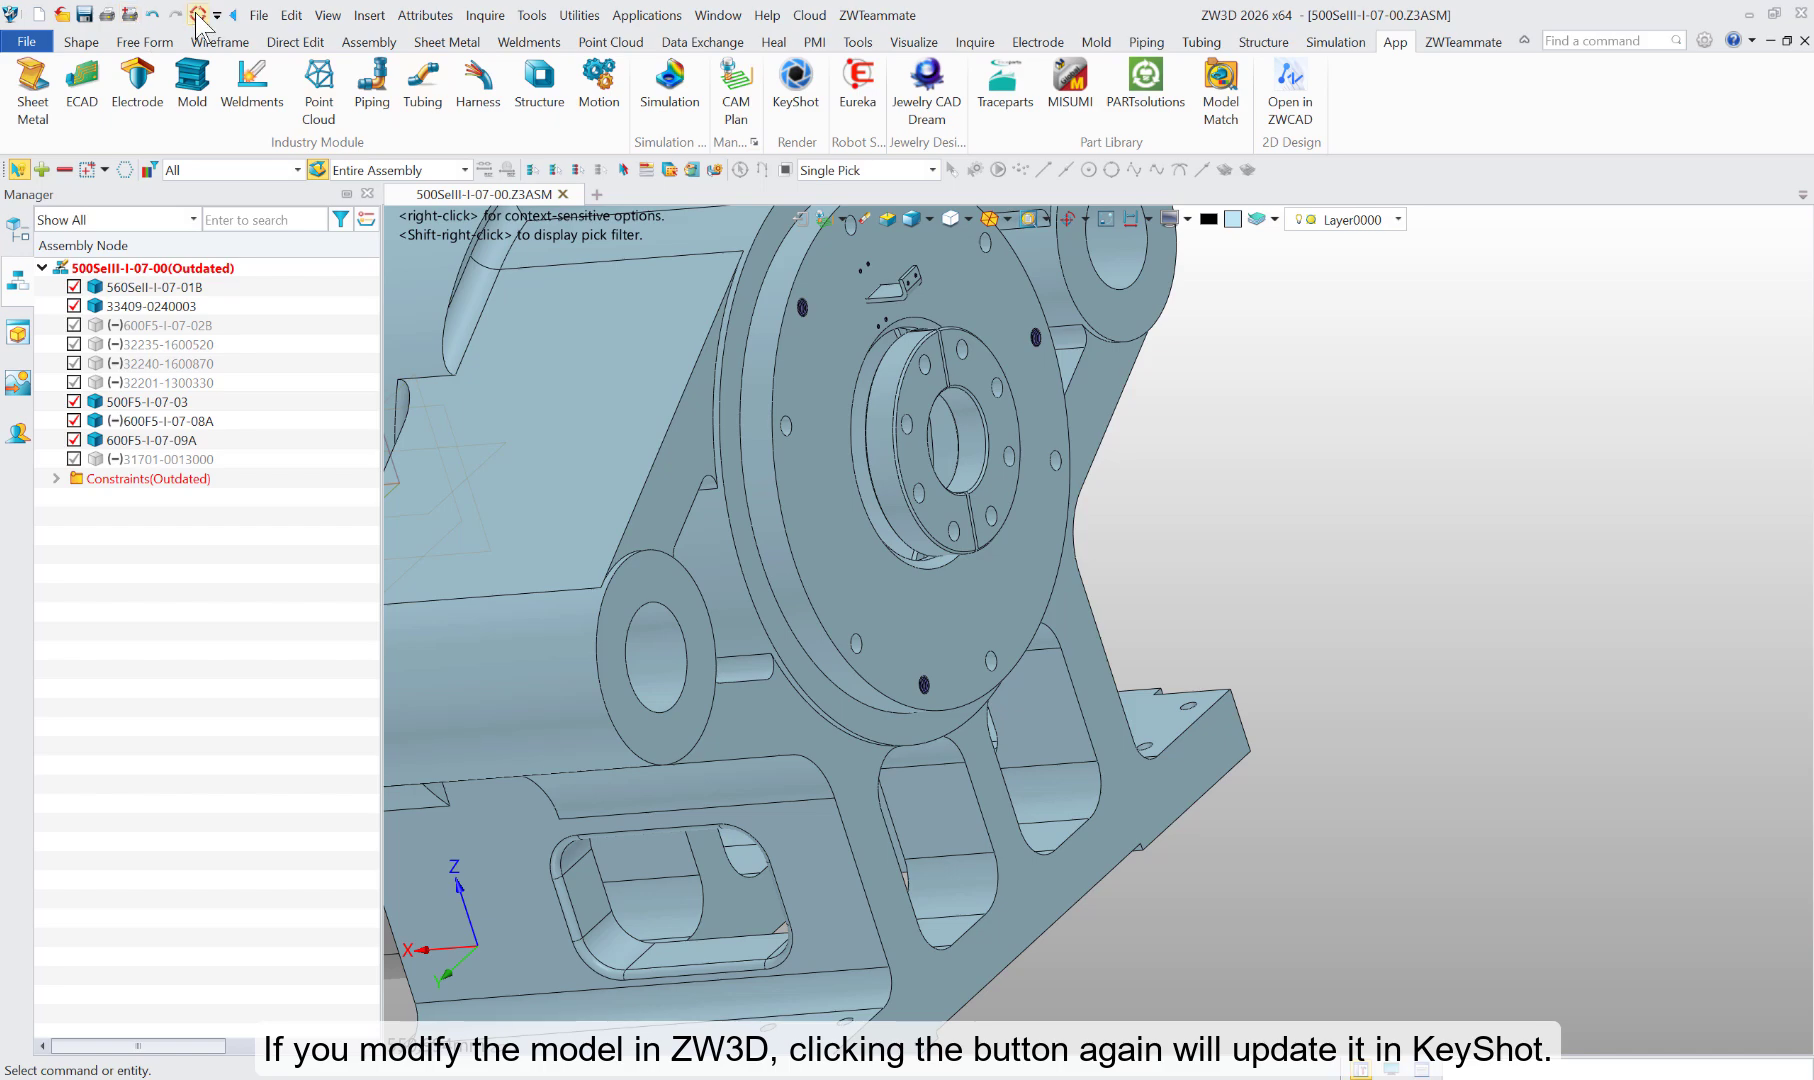
pyautogui.scroll(-3, 1200, 480)
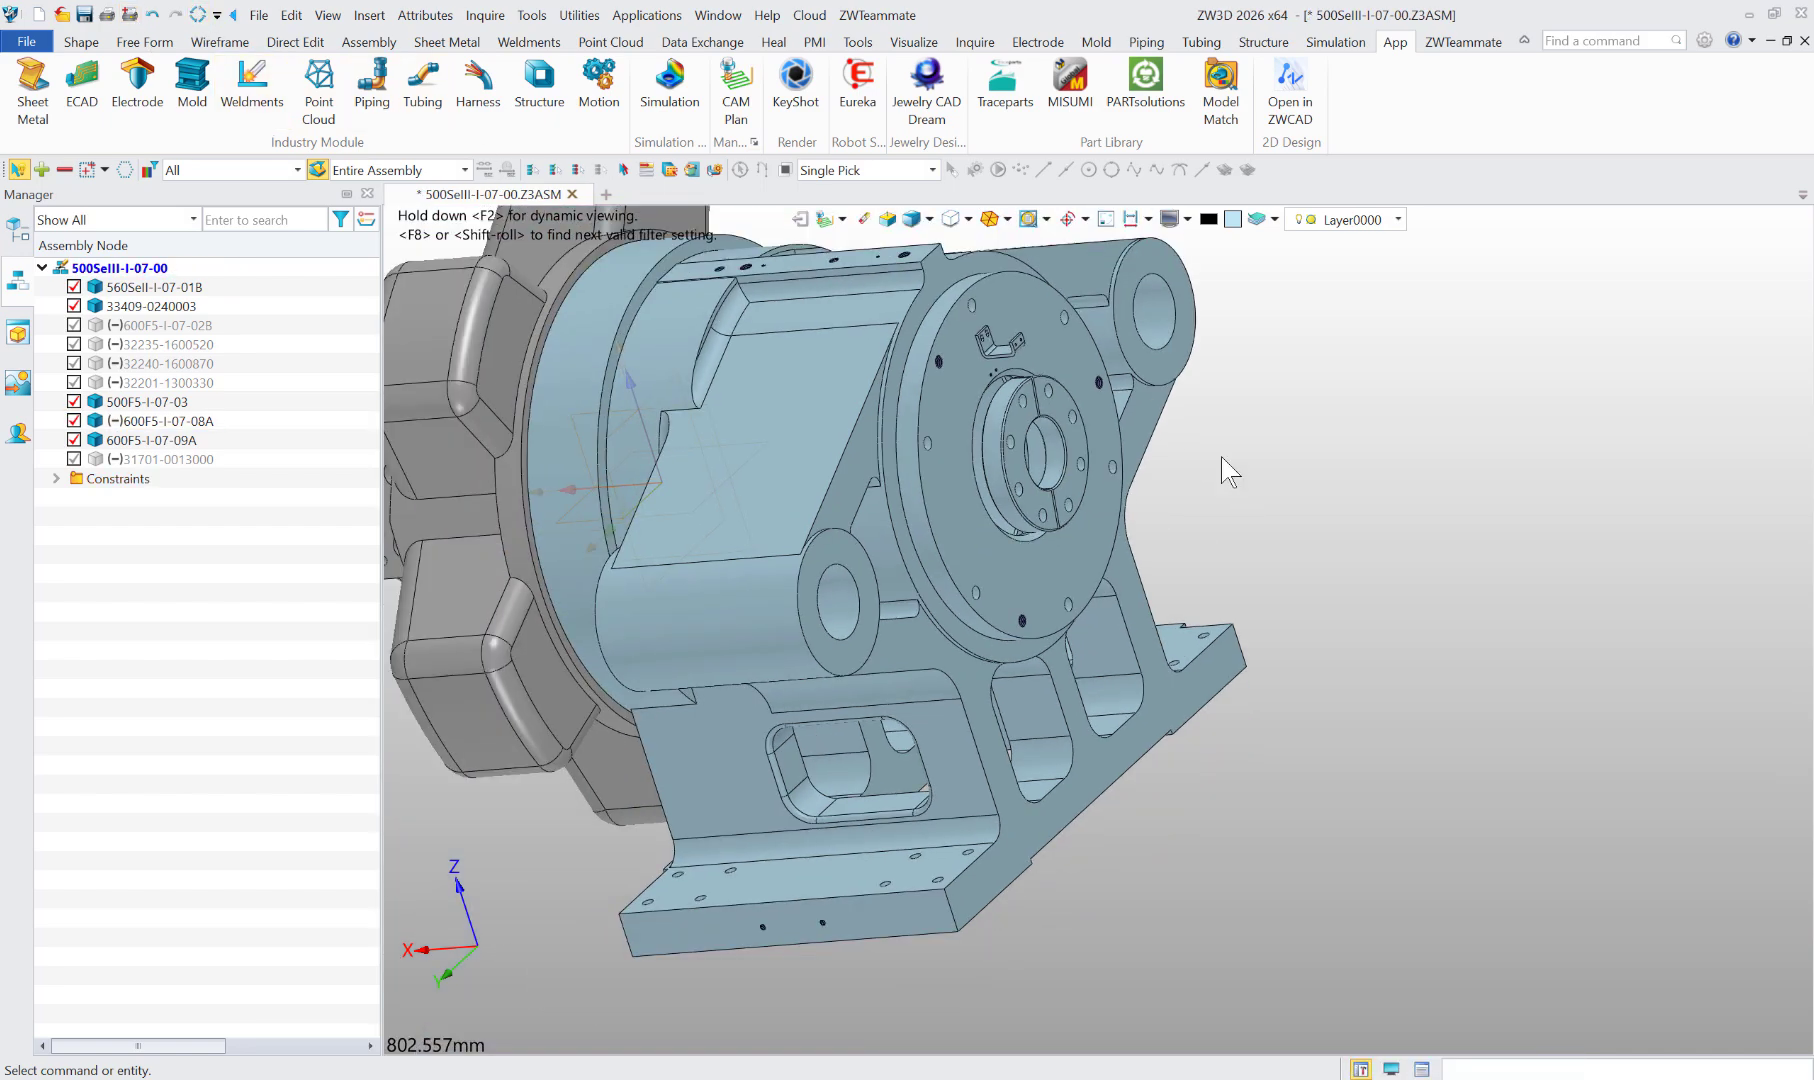
pyautogui.click(810, 92)
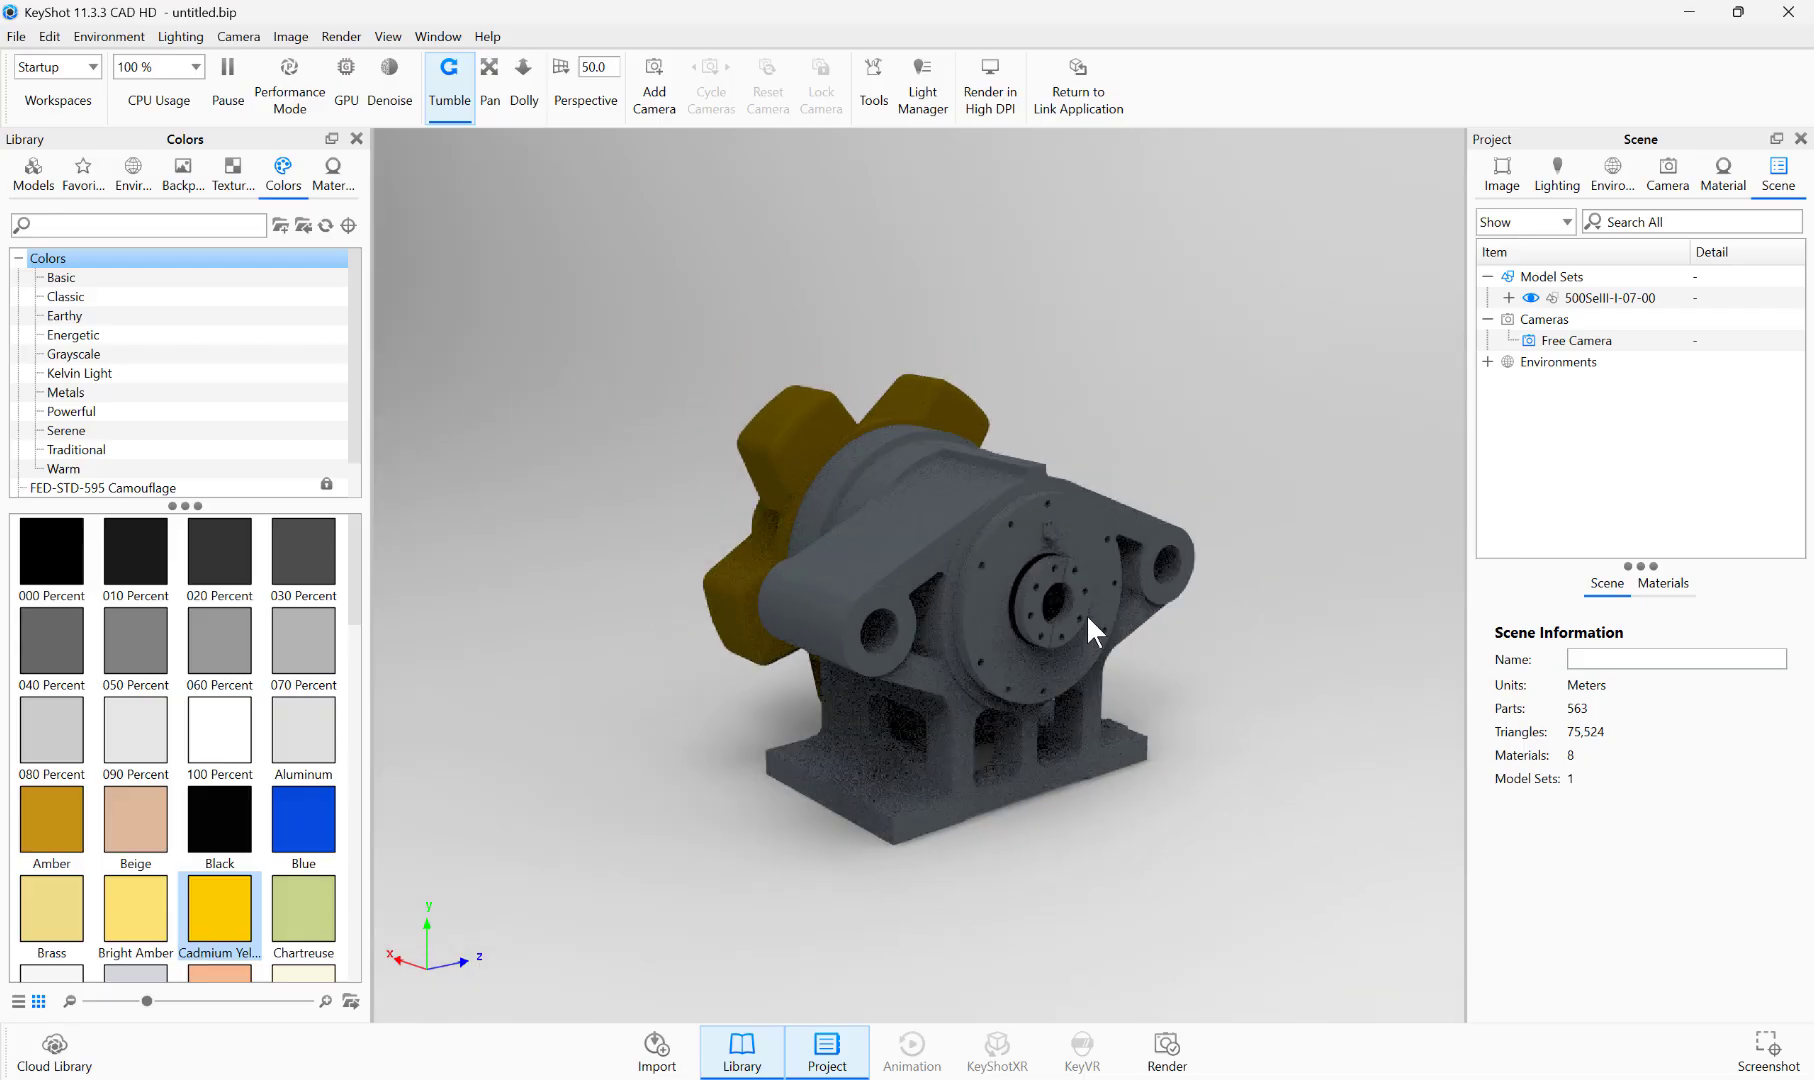
pyautogui.scroll(3, 1086, 614)
pyautogui.moveTo(1172, 677); pyautogui.dragTo(1358, 650)
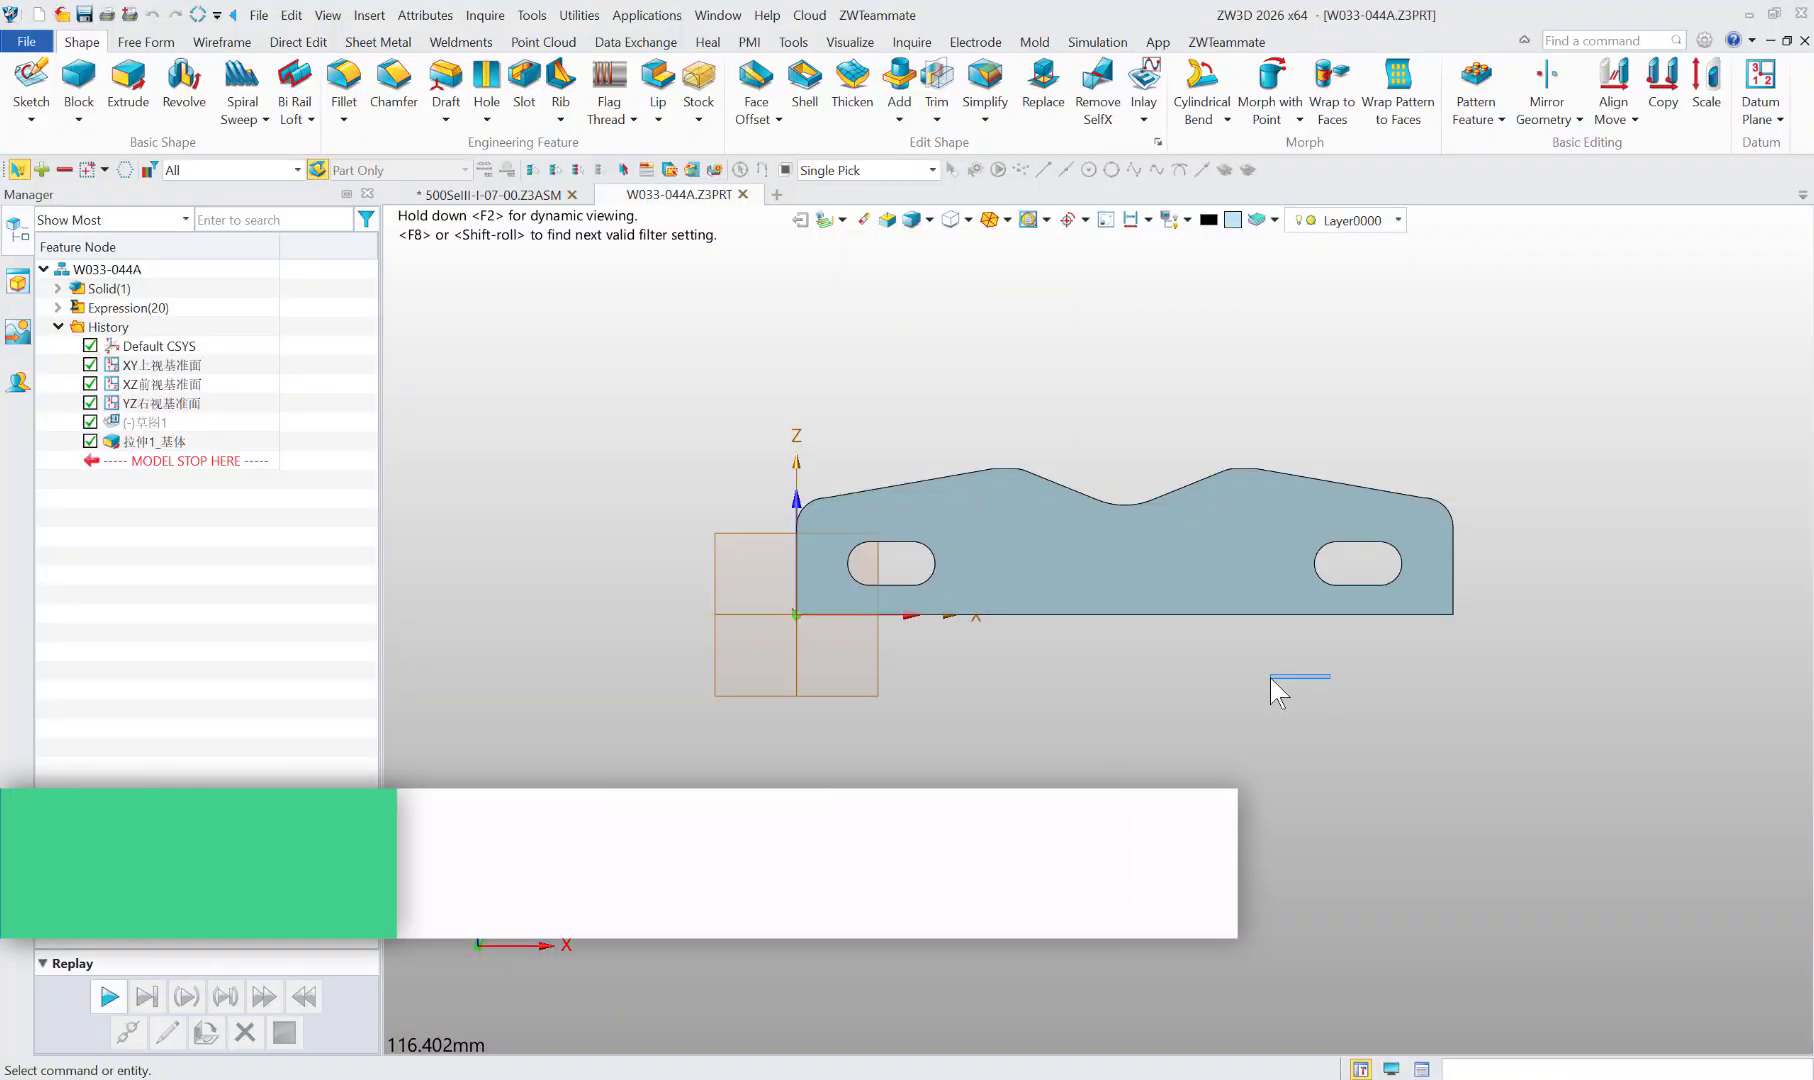
# Step: Switch to ZW3D and import the open W033-044A part into the same KeyShot session
pyautogui.moveTo(1271, 688); pyautogui.dragTo(1101, 474, button='middle')
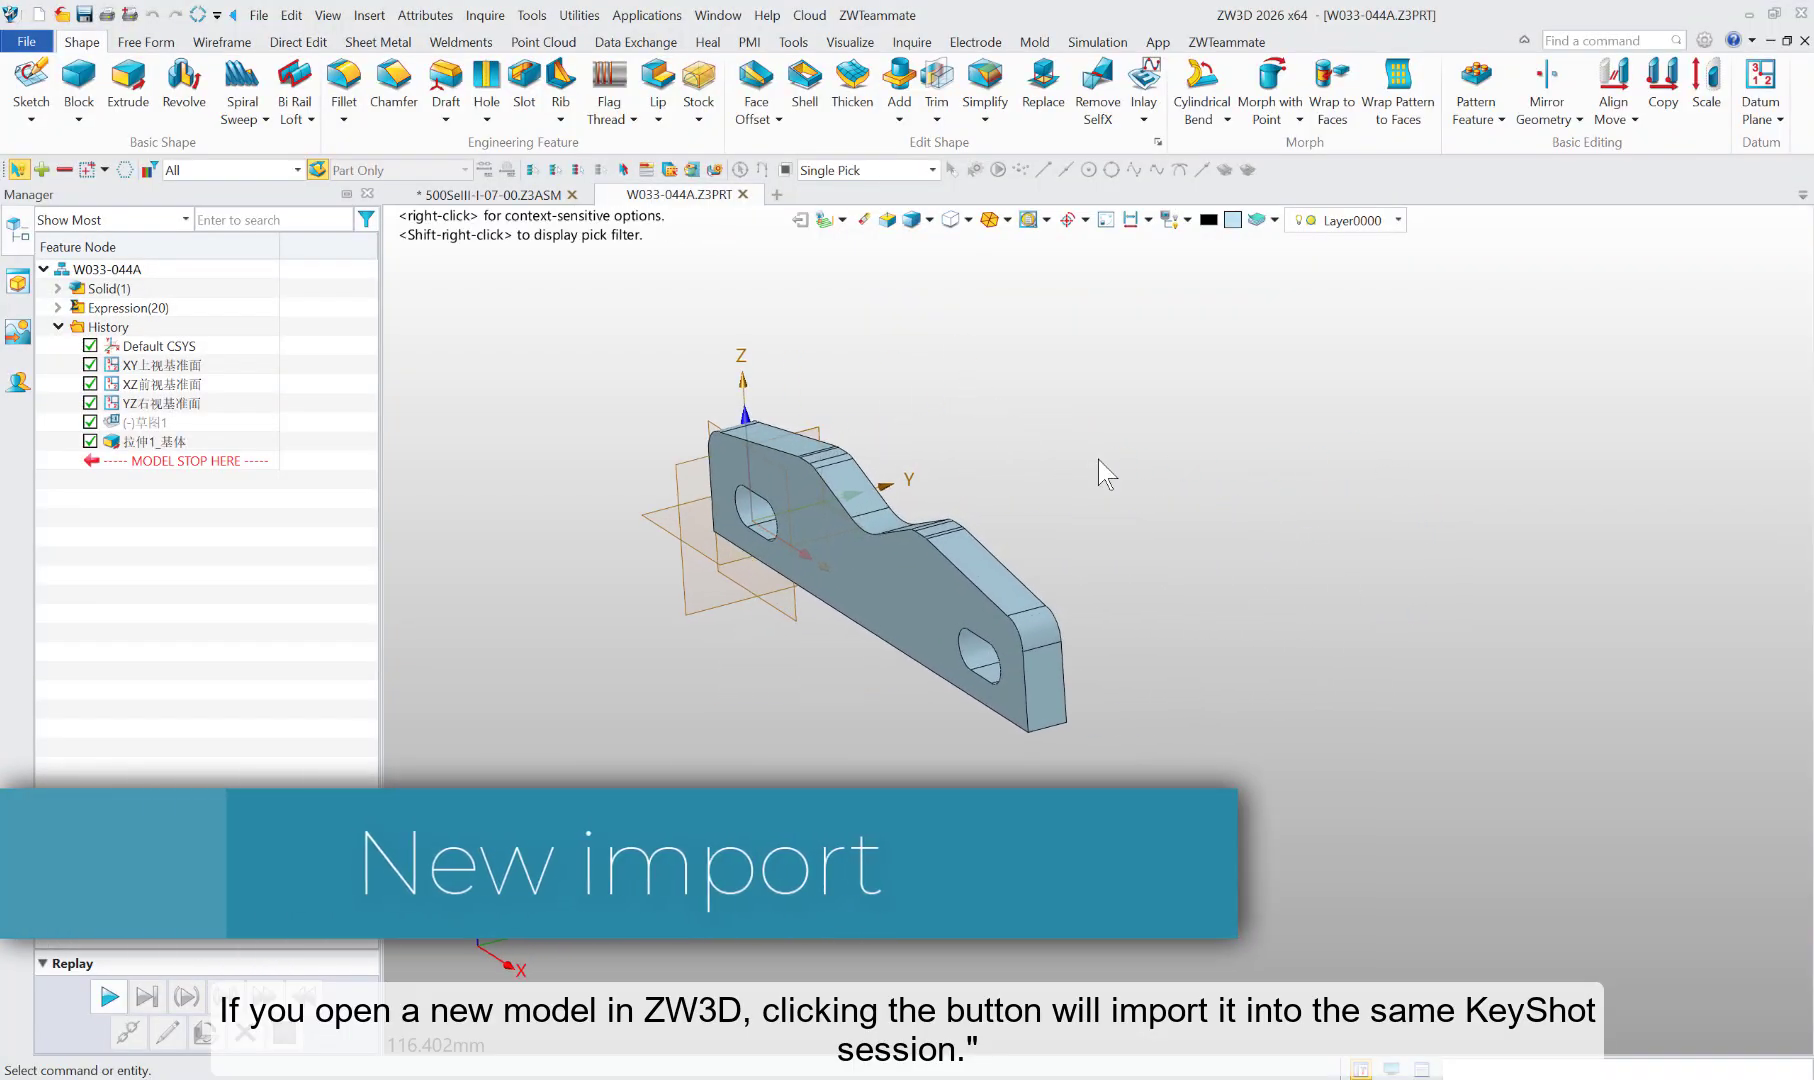
pyautogui.click(1158, 42)
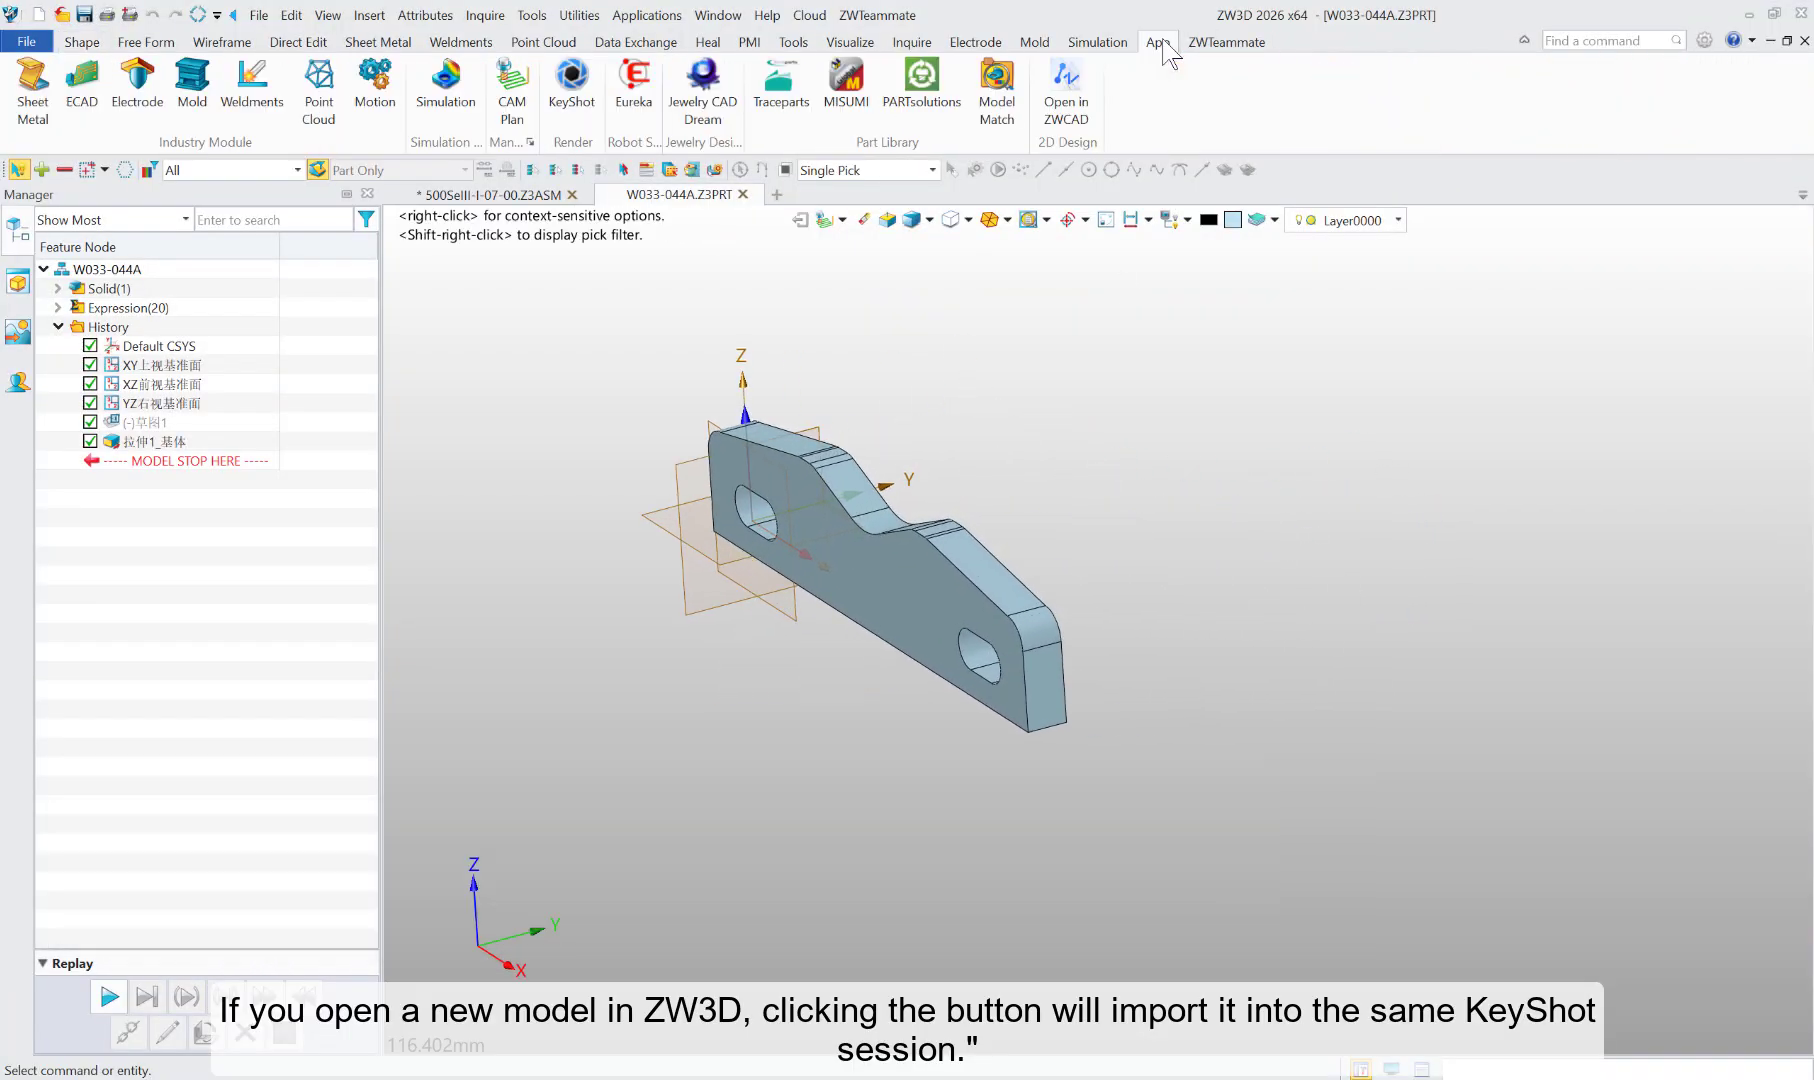
pyautogui.click(571, 90)
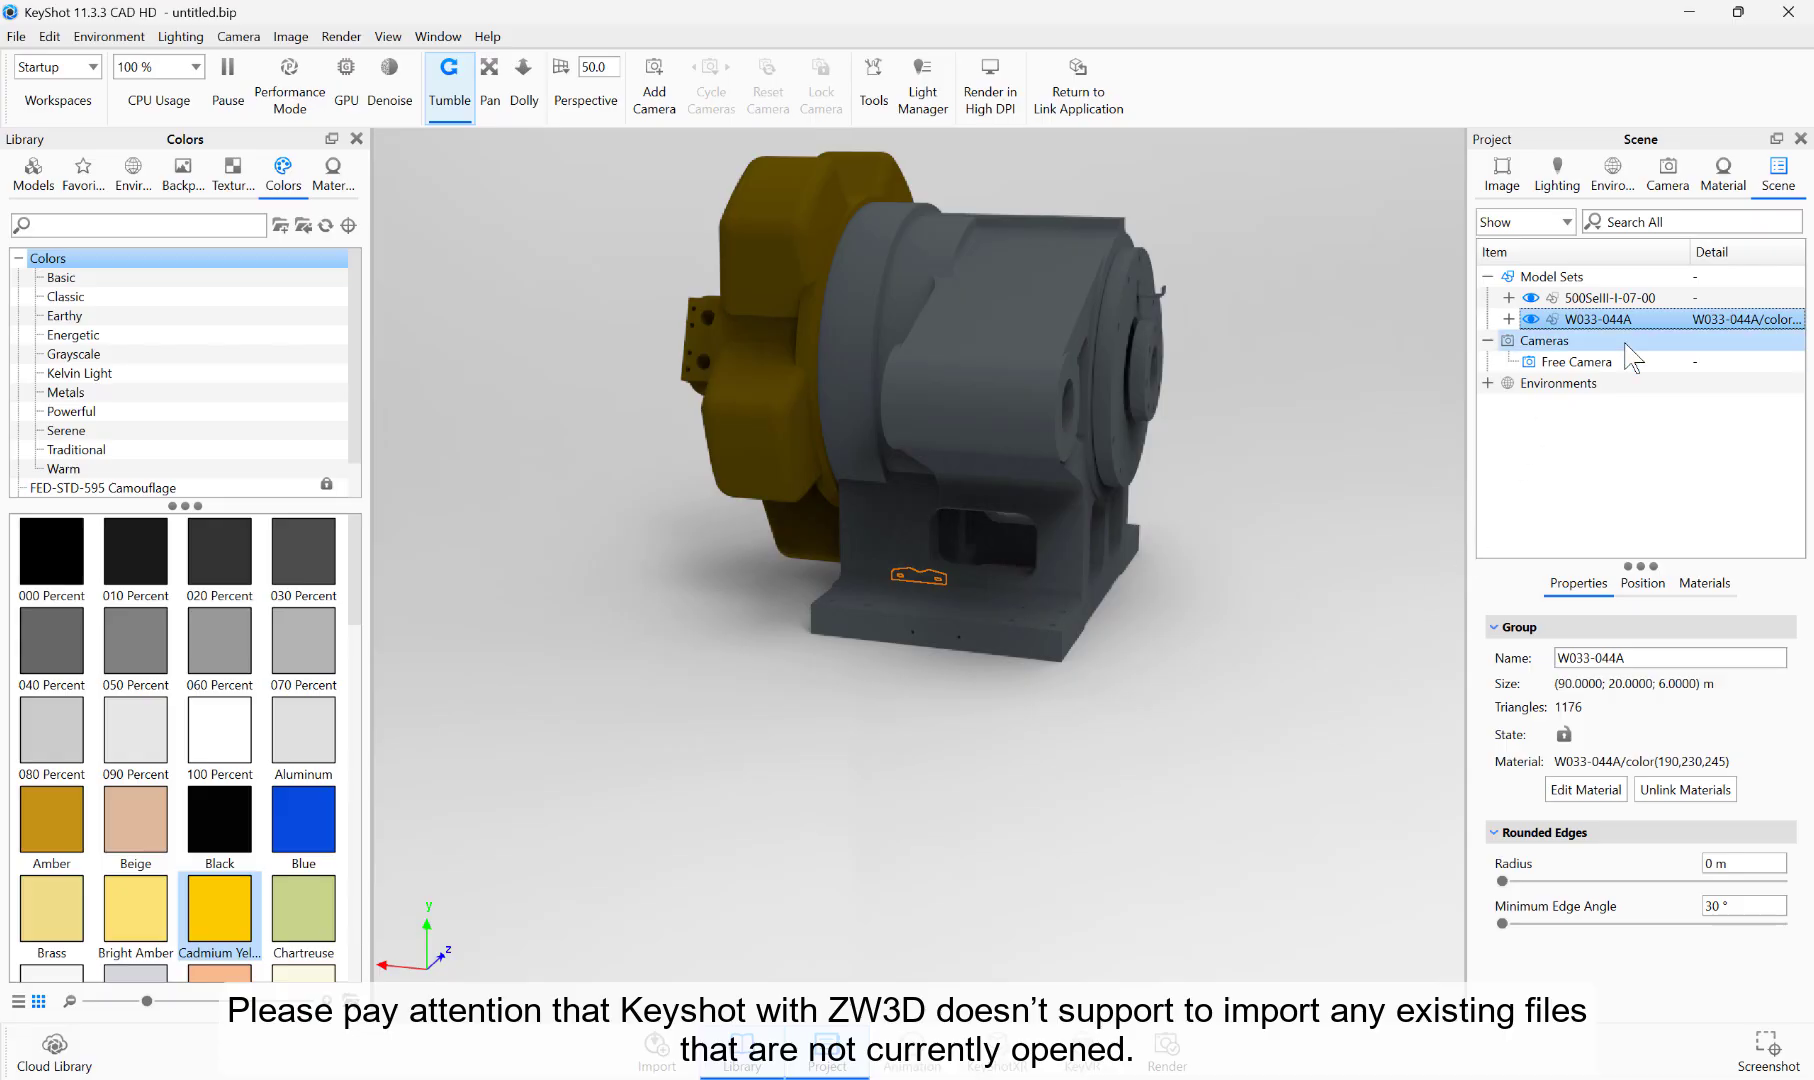
# Step: Delete the W033-044A model set from the KeyShot scene
pyautogui.rightClick(1561, 320)
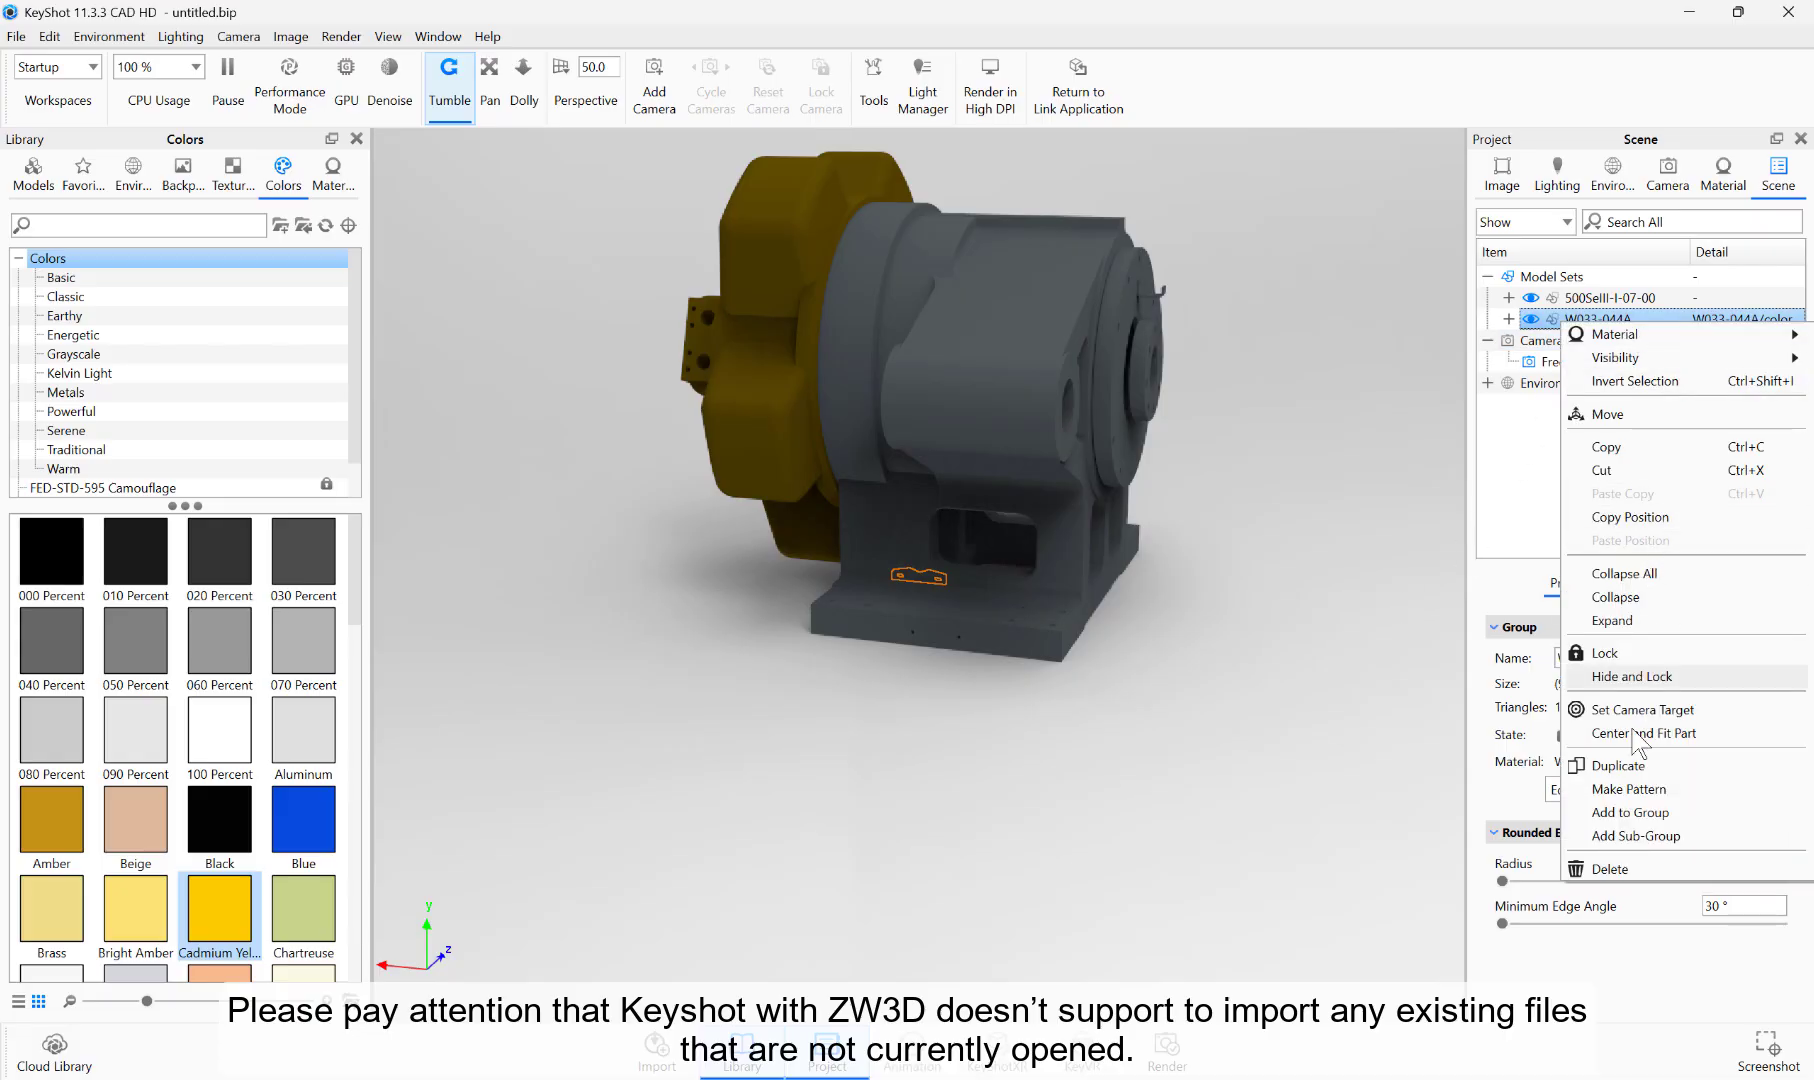
pyautogui.click(1605, 868)
pyautogui.click(941, 566)
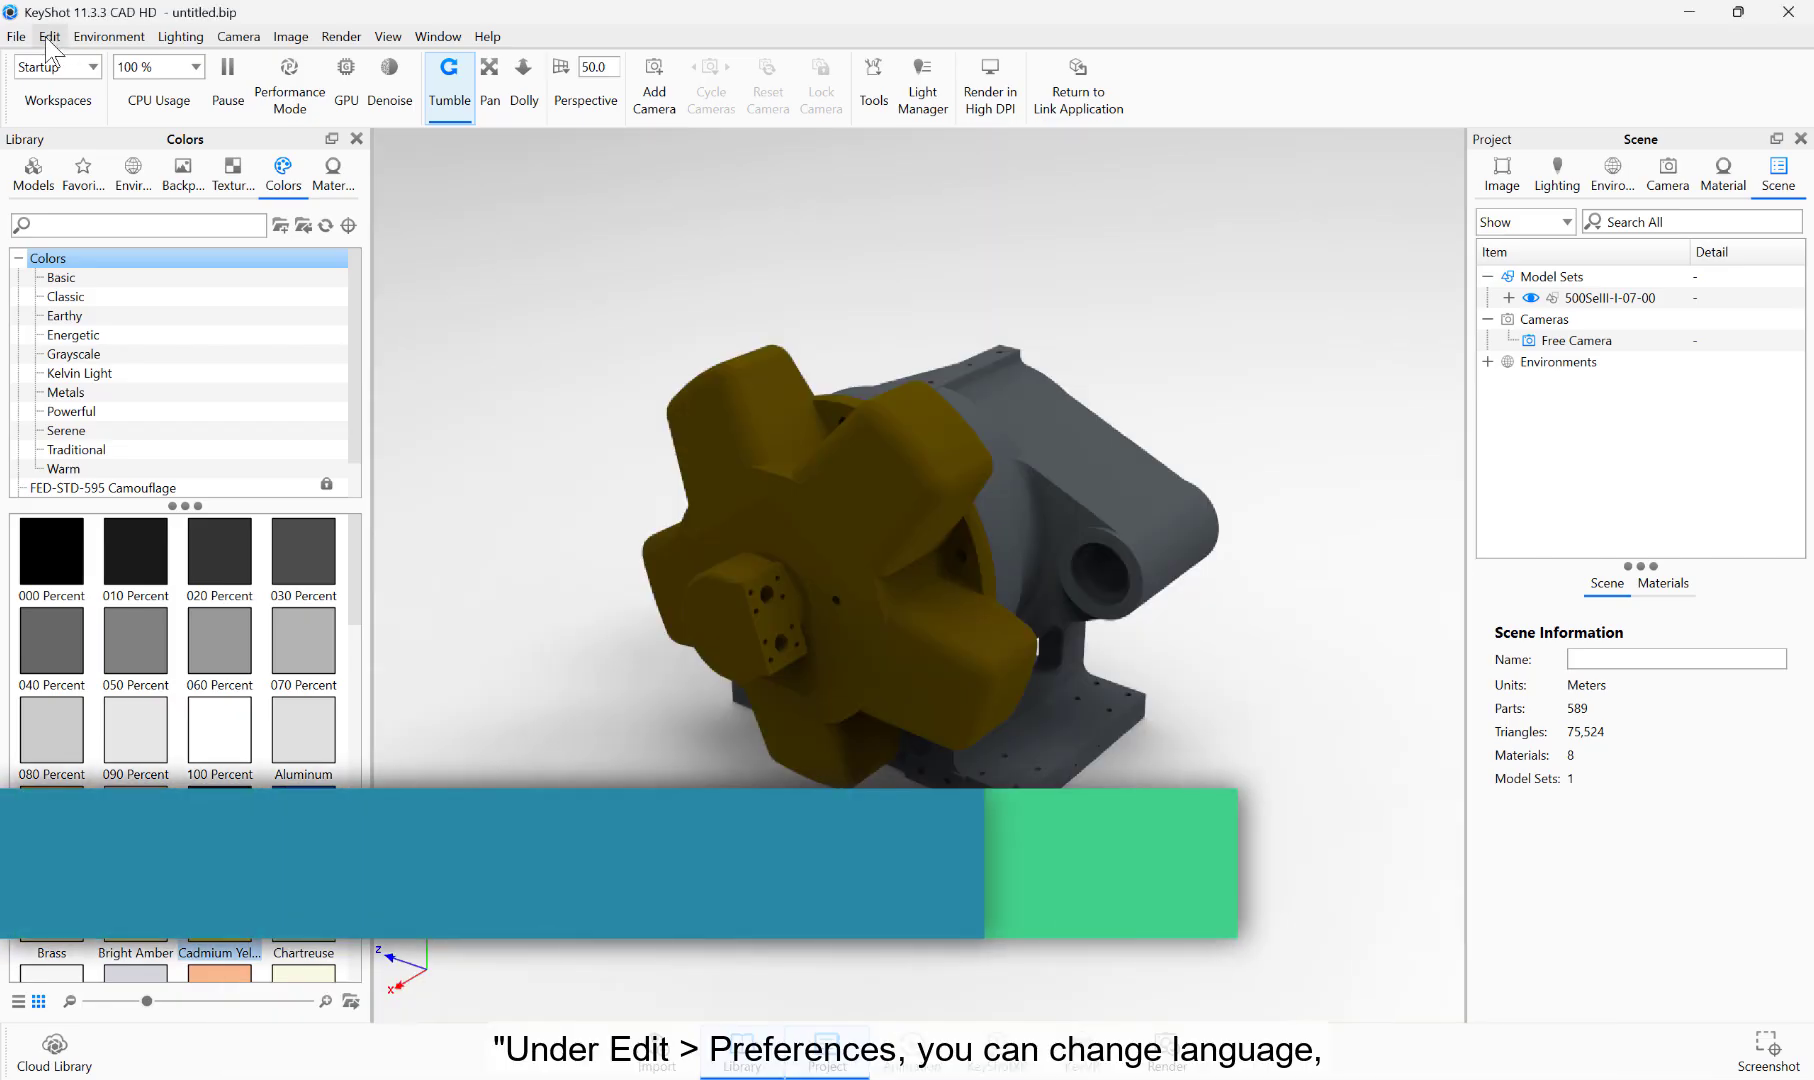
# Step: Review the KeyShot preferences for interface language and theme, general options, resource folders and hotkeys
pyautogui.click(49, 36)
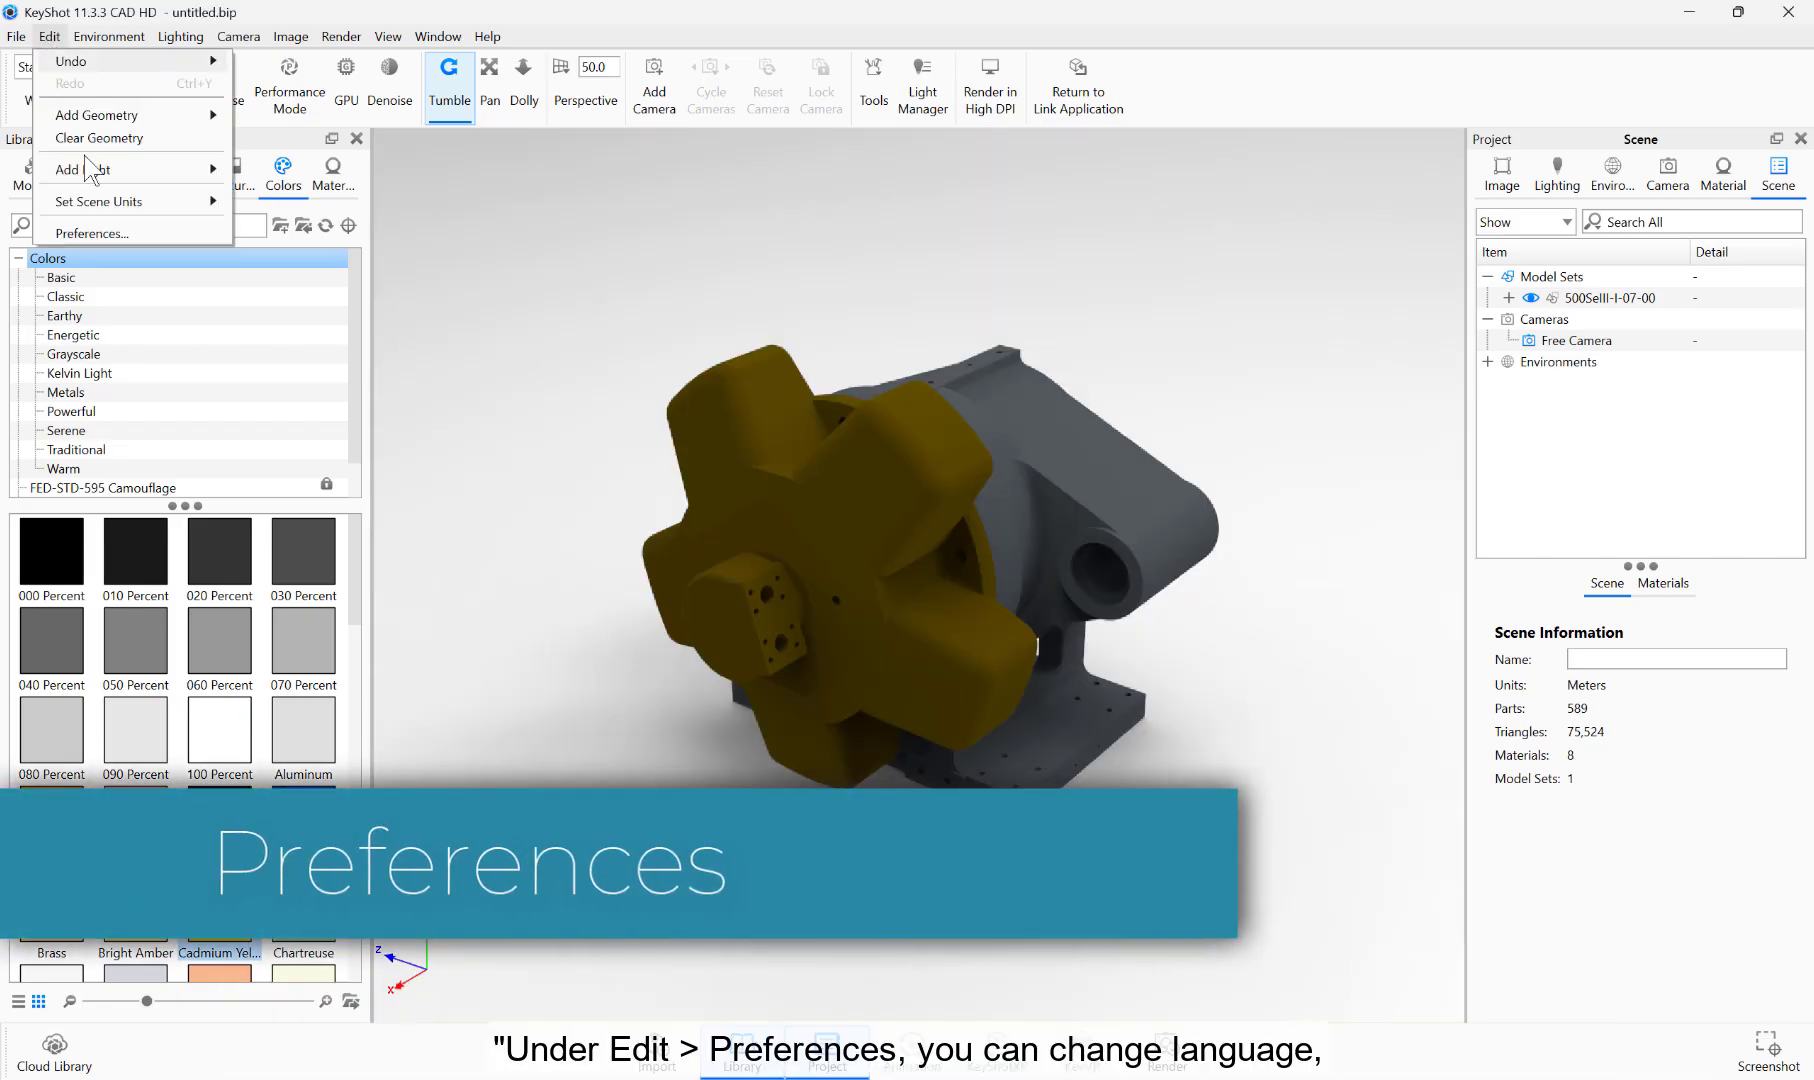
pyautogui.click(91, 235)
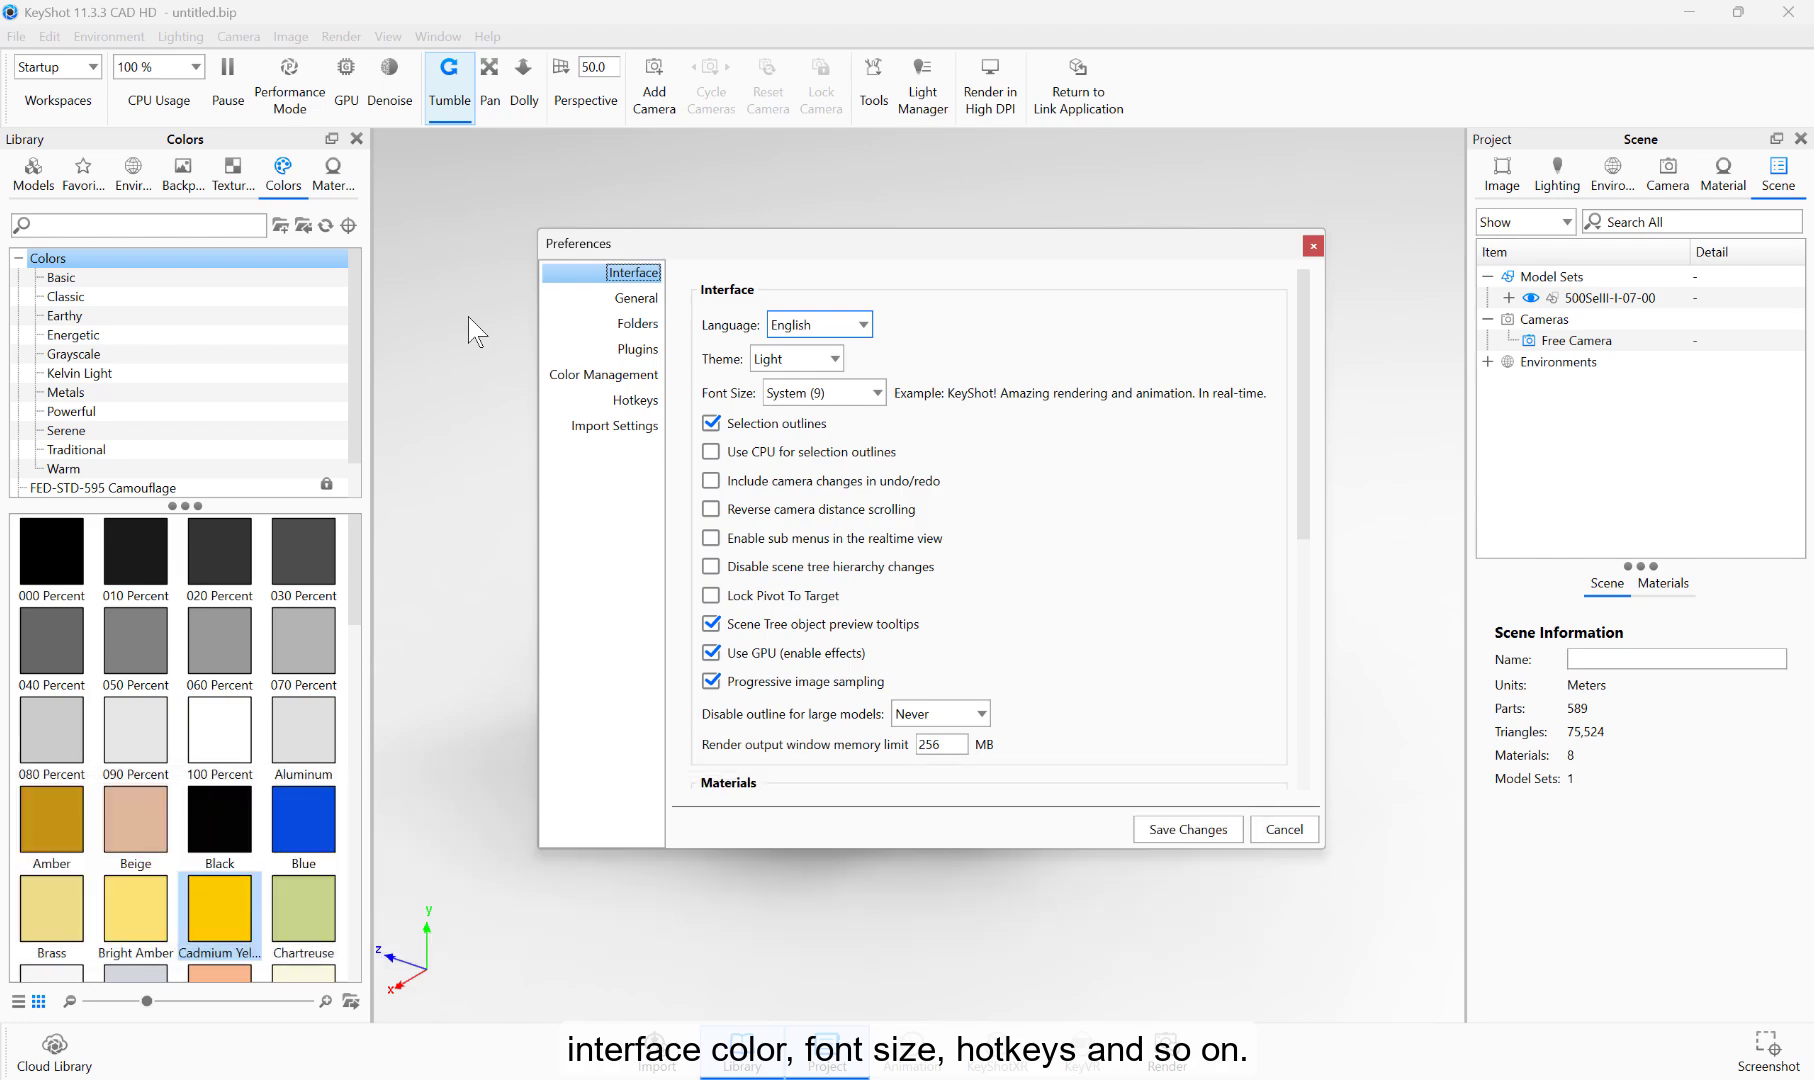
pyautogui.click(860, 325)
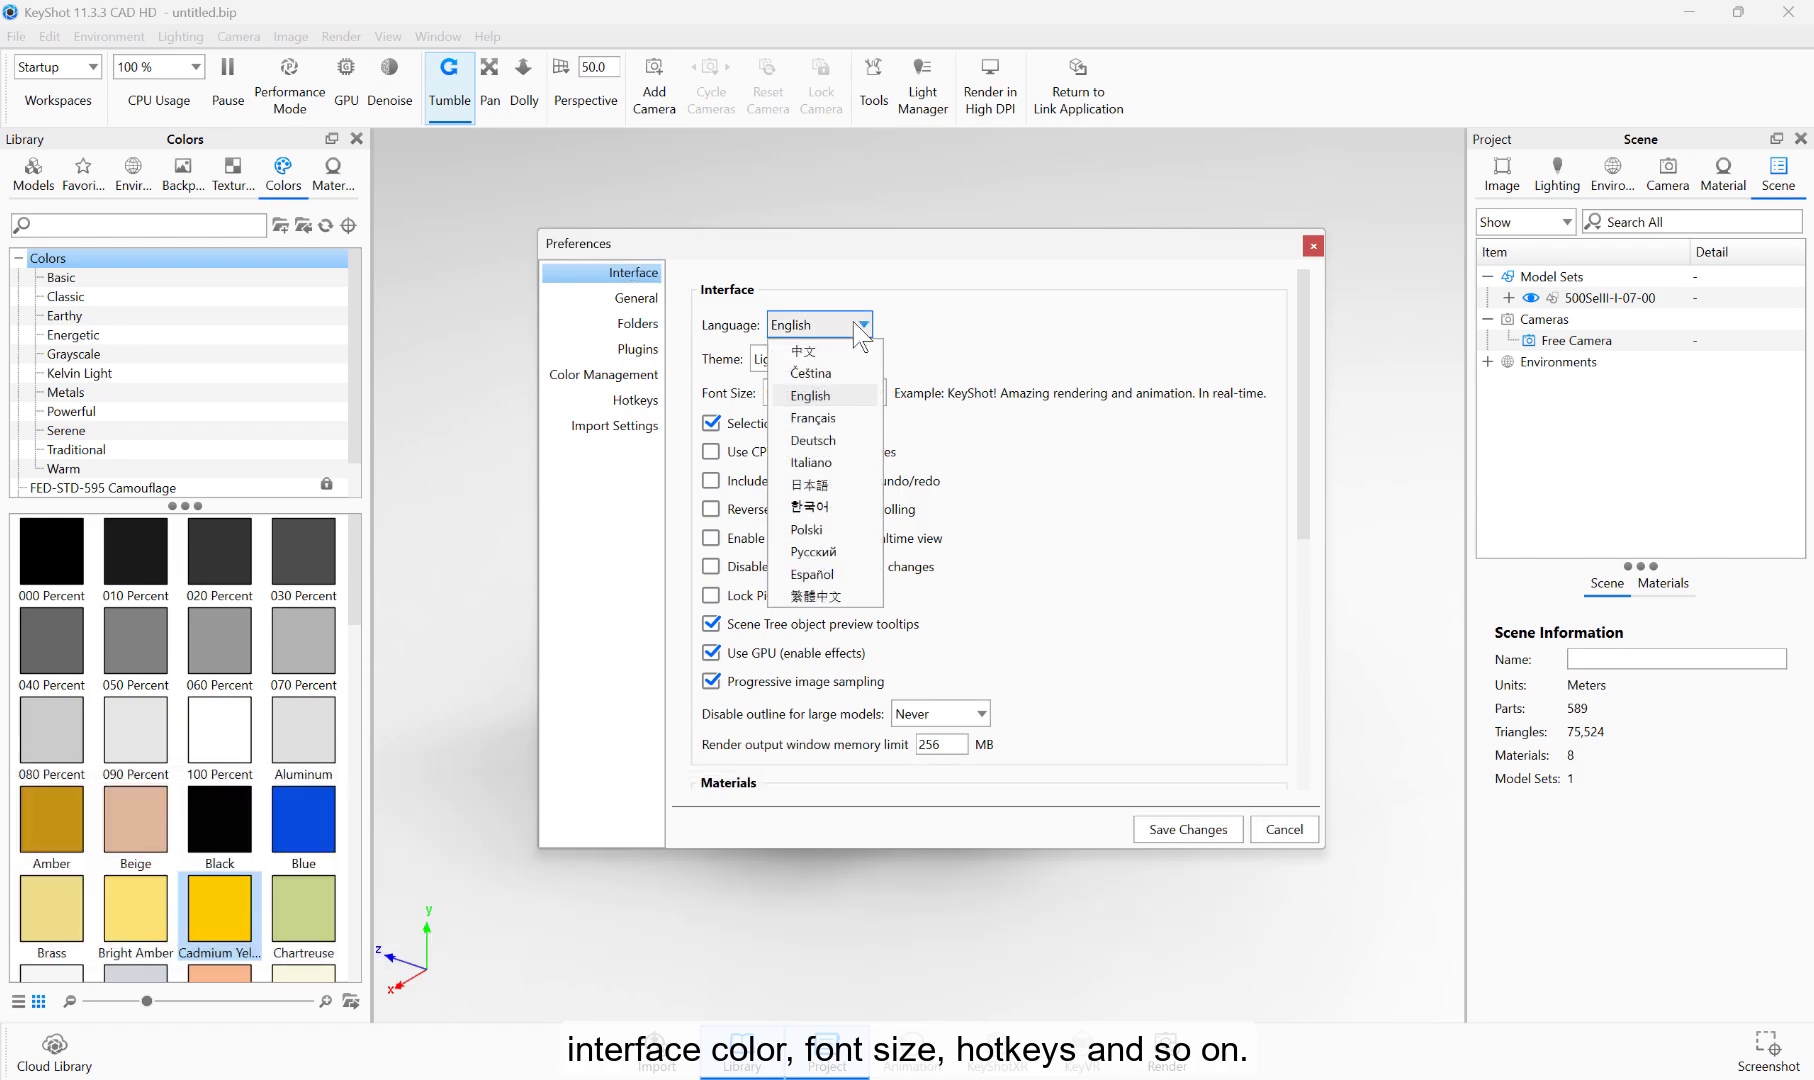
pyautogui.click(860, 325)
pyautogui.click(833, 359)
pyautogui.click(833, 359)
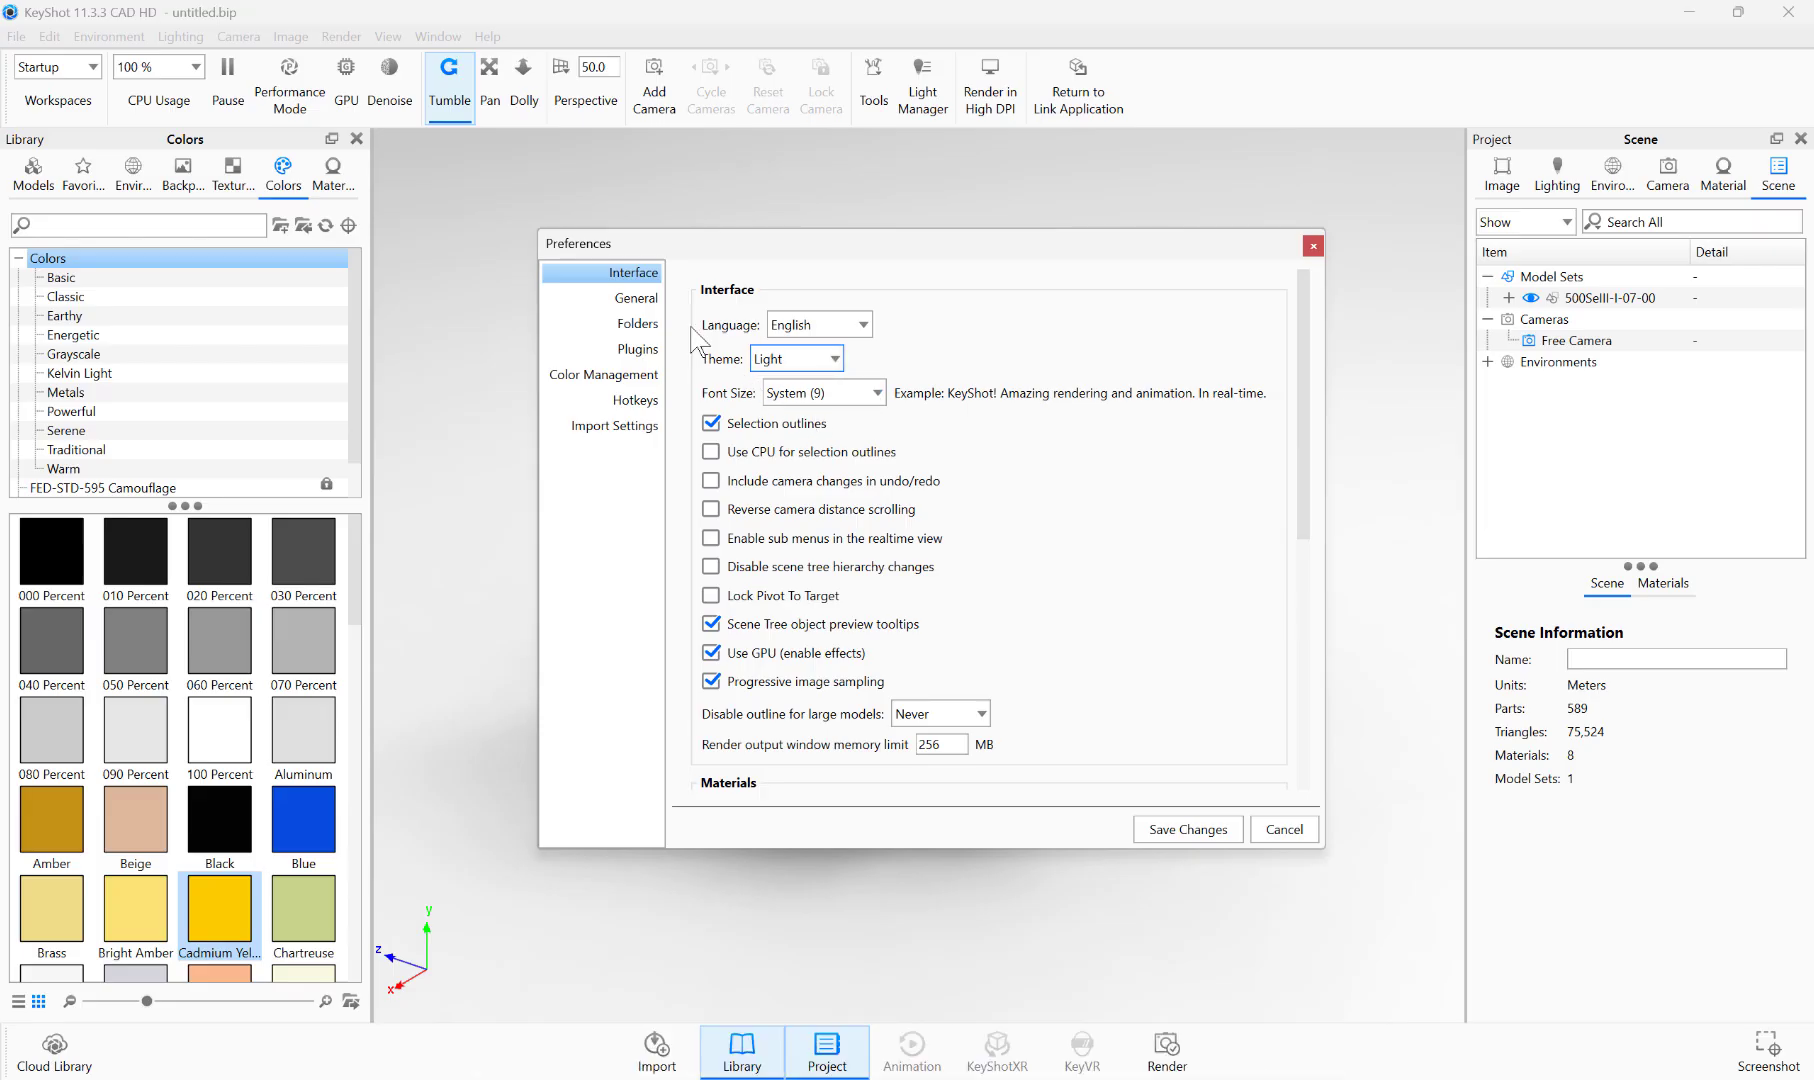
pyautogui.click(630, 298)
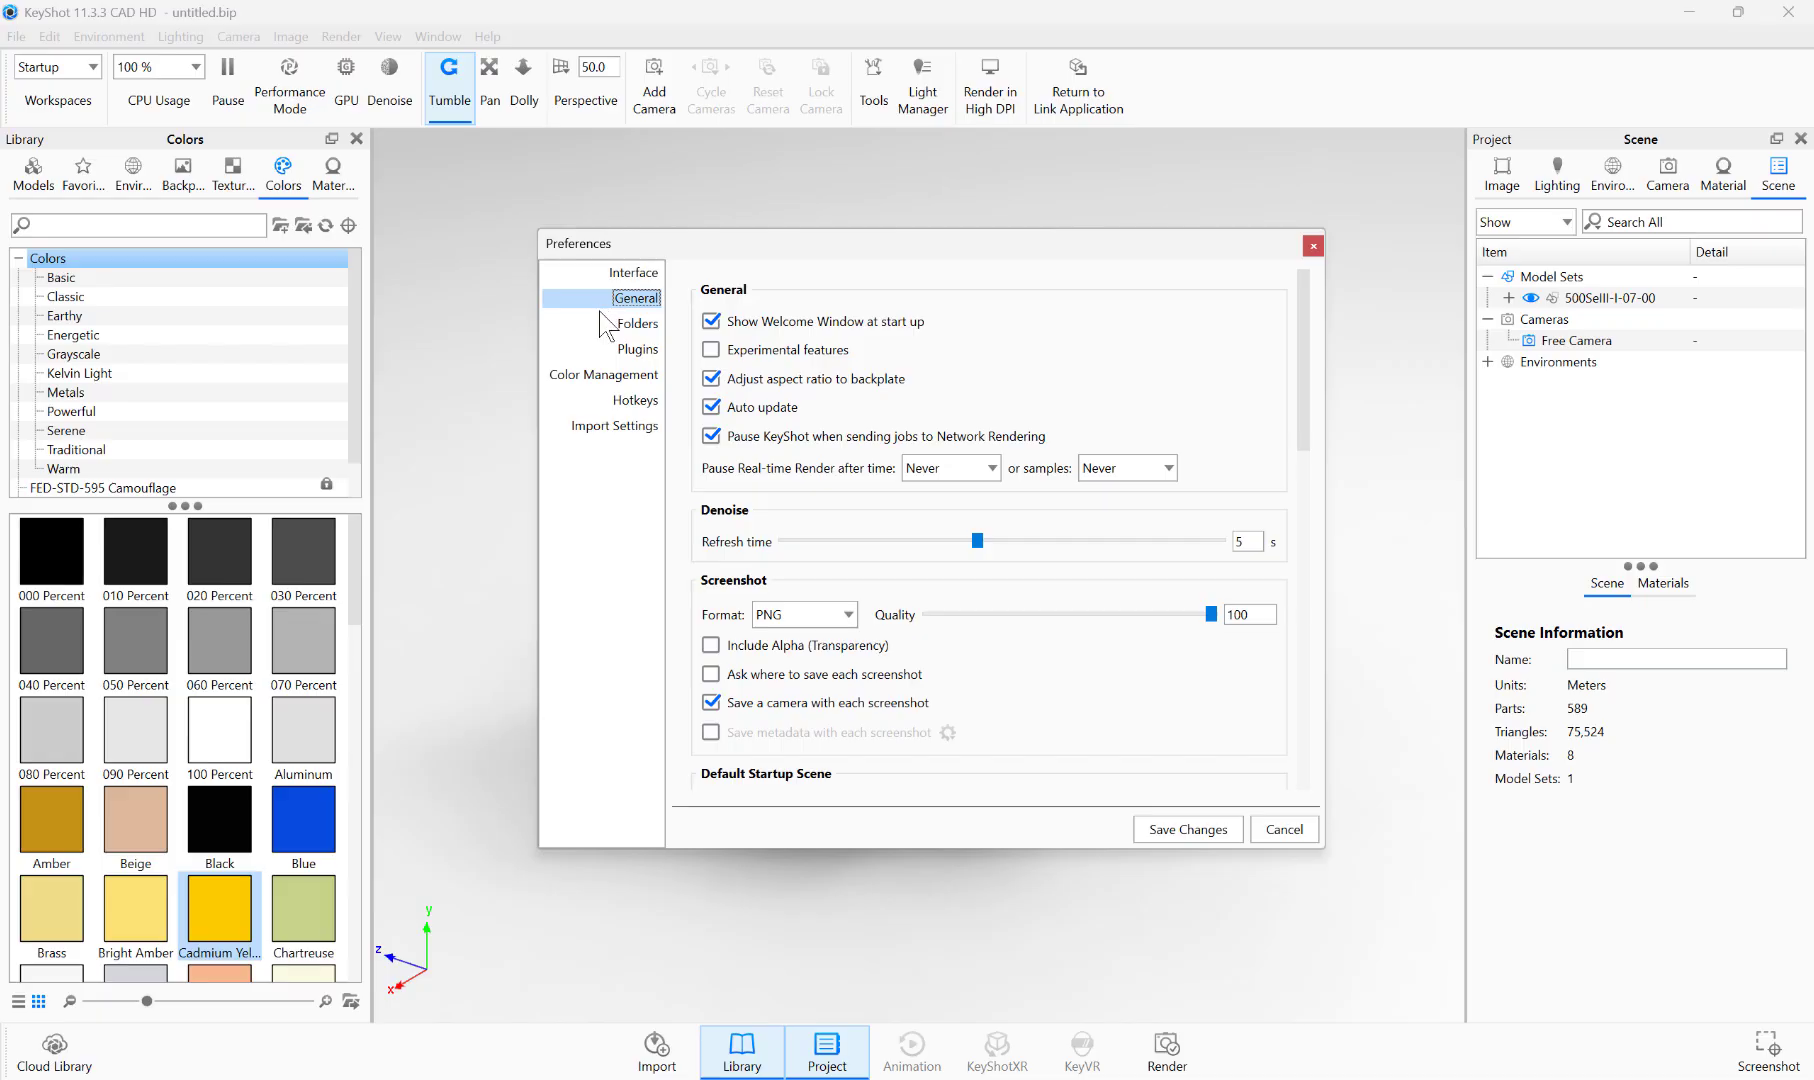
pyautogui.click(603, 323)
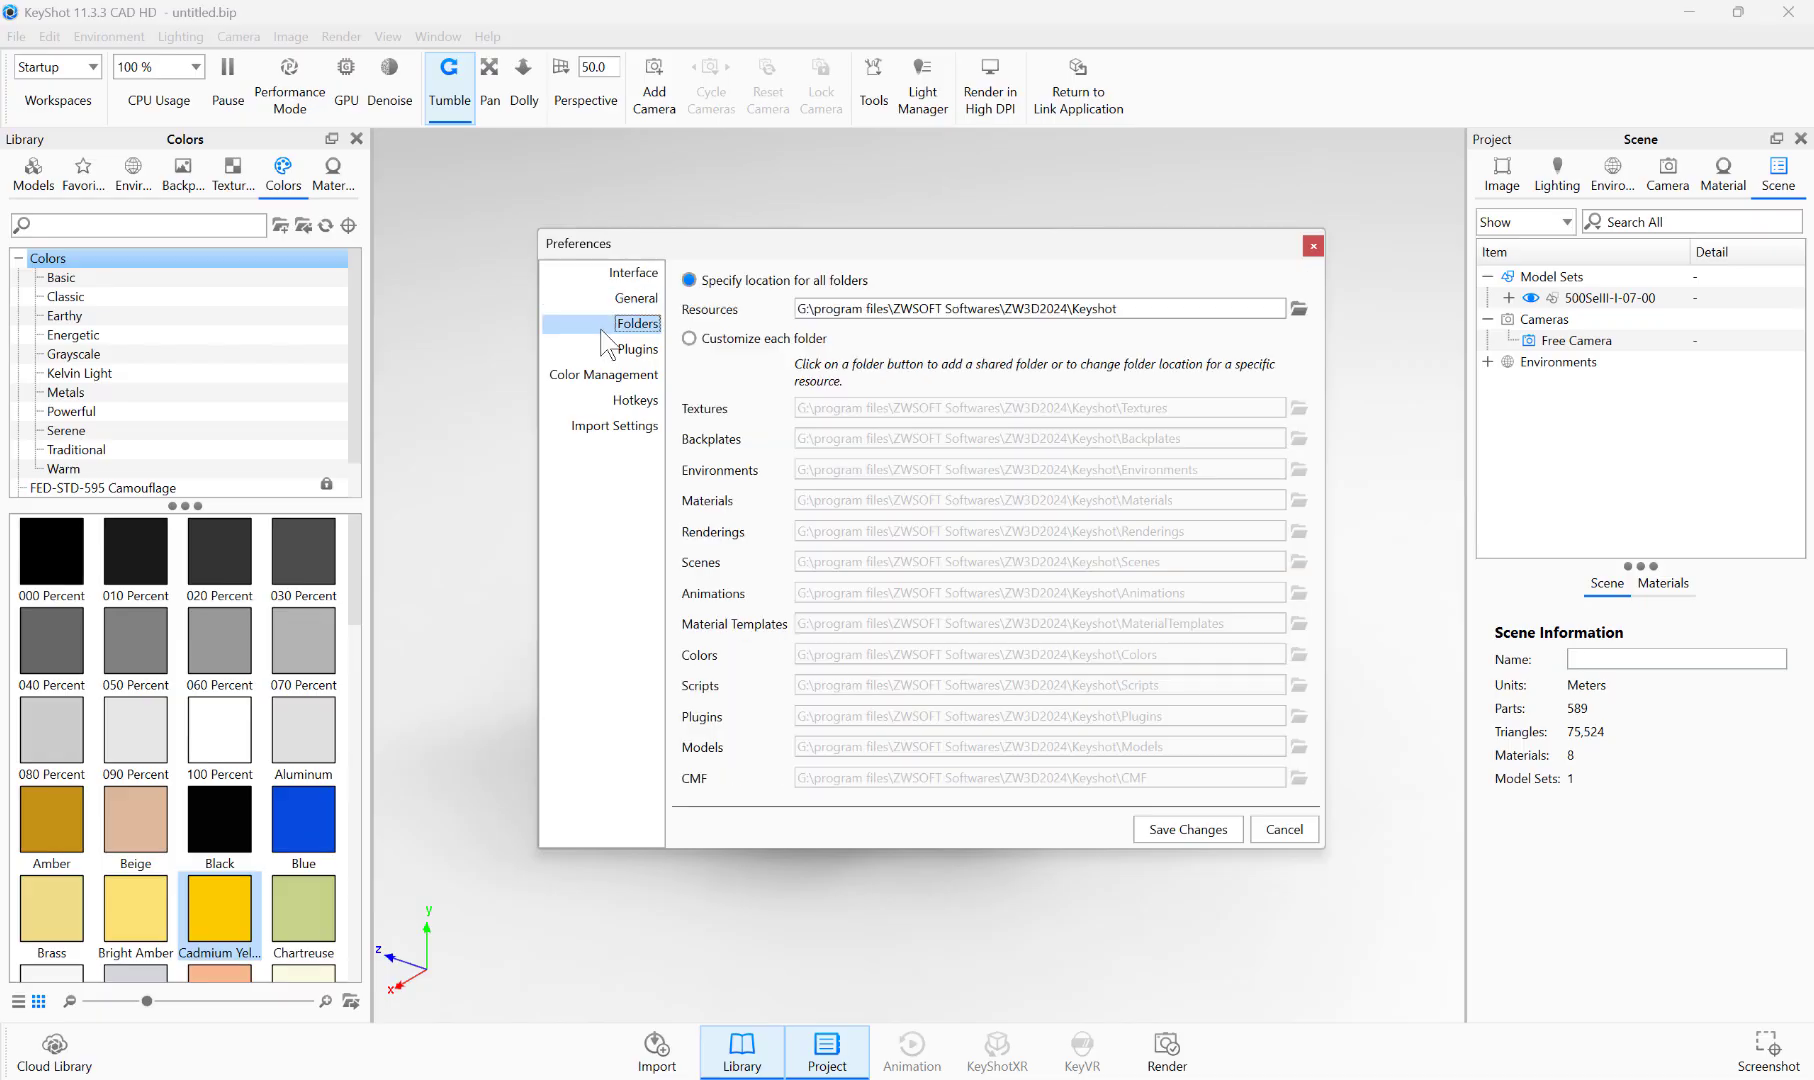
pyautogui.click(612, 400)
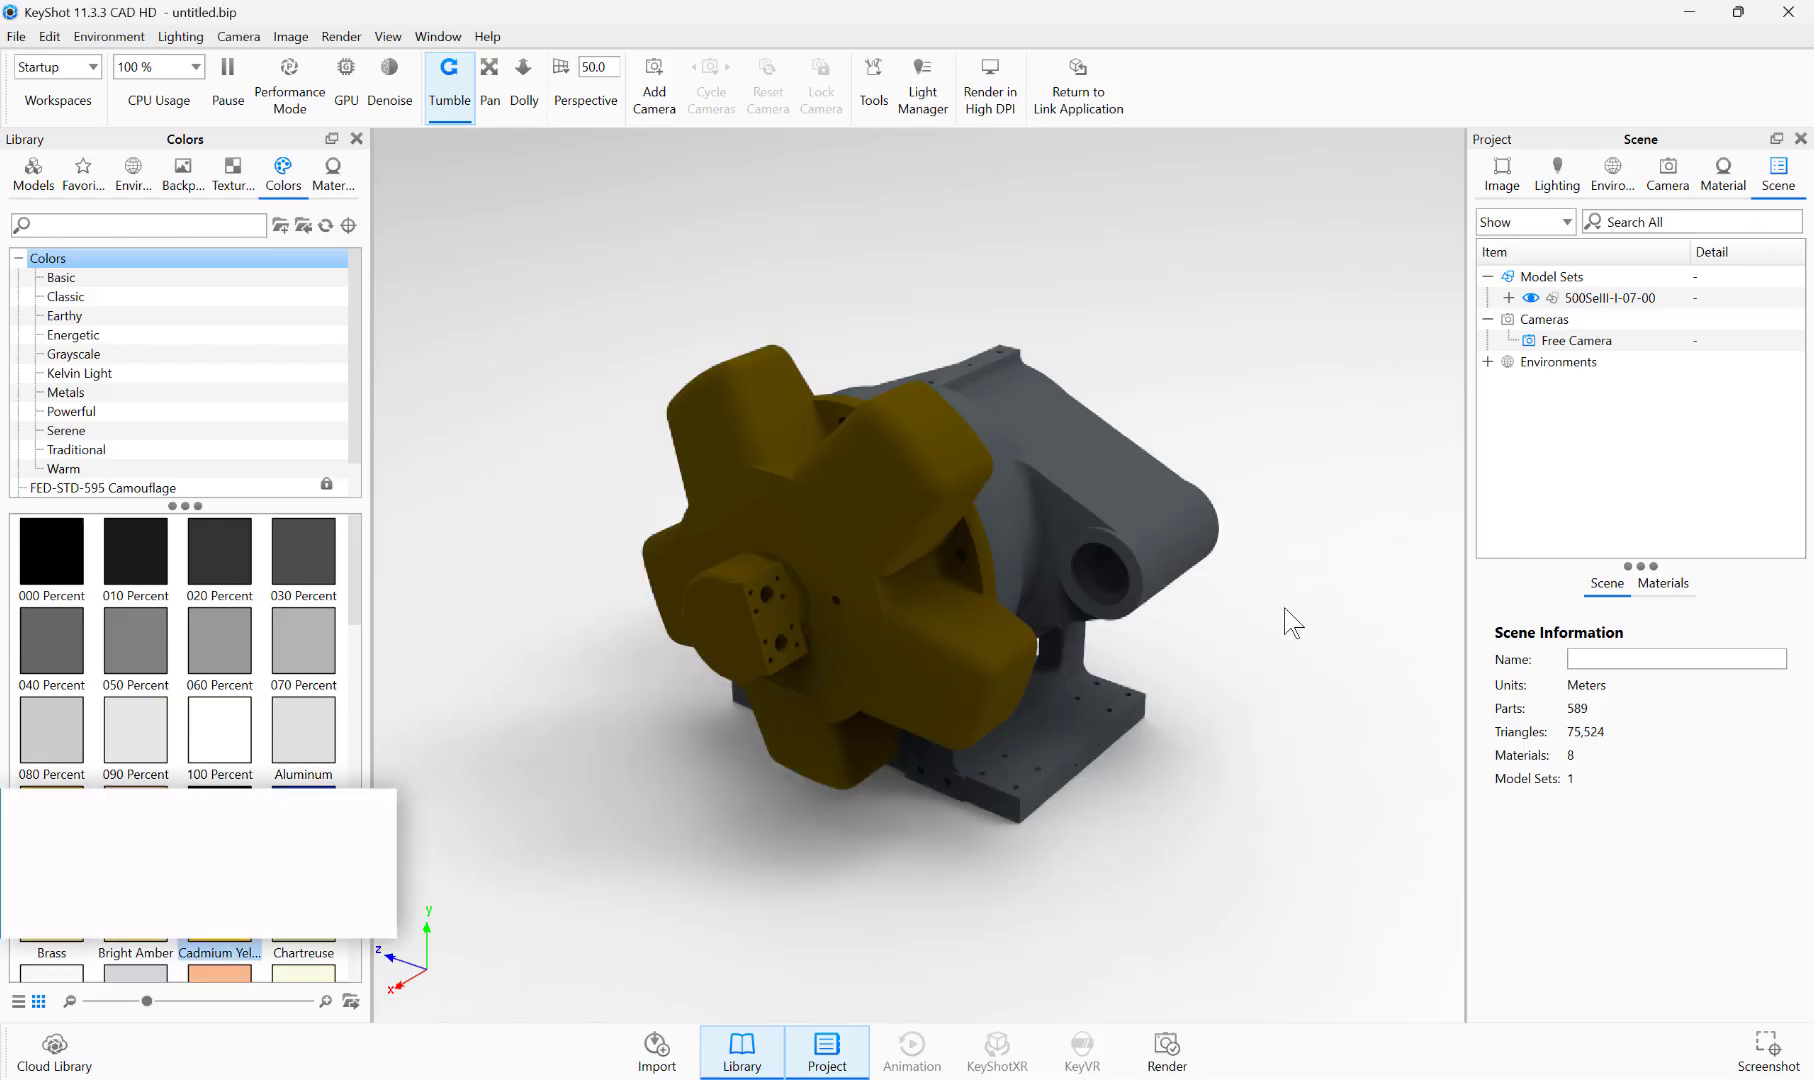
# Step: Select a front face of the yellow rotor, and inspect faces F144 and F133 from the scene tree
pyautogui.moveTo(1288, 620); pyautogui.dragTo(1105, 557)
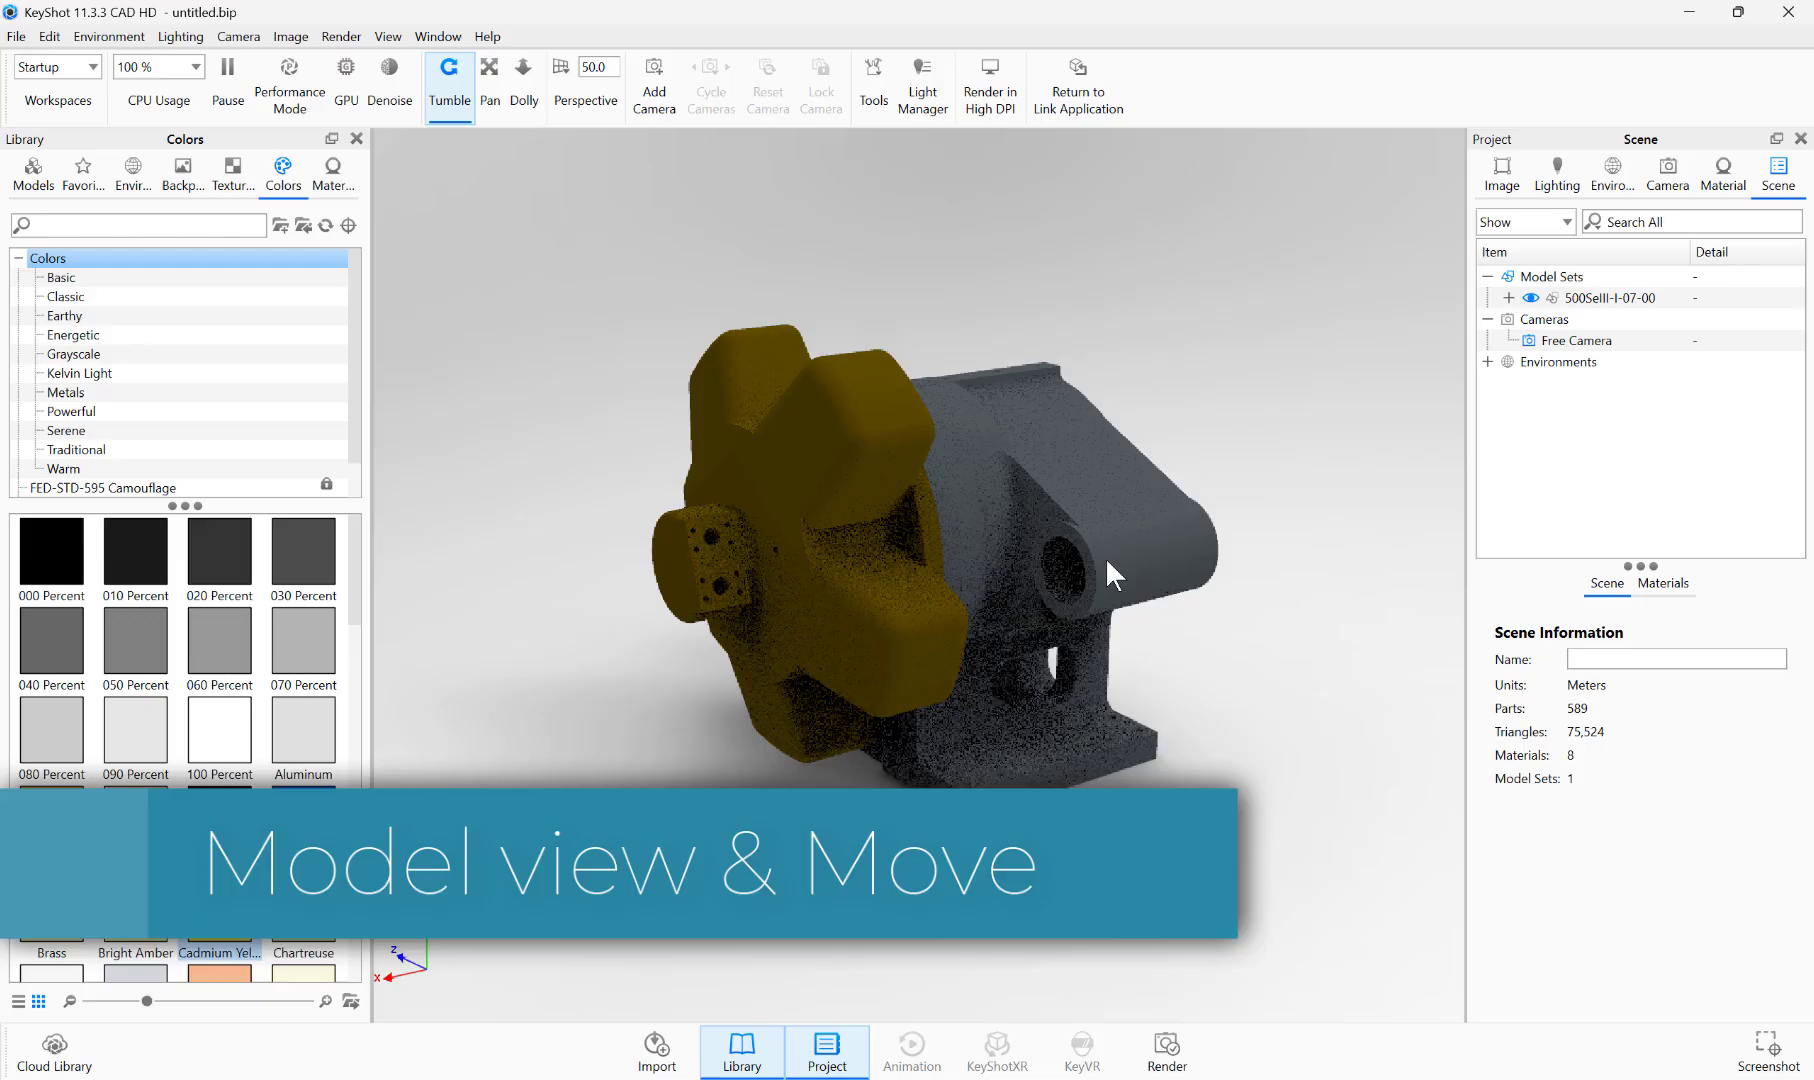
pyautogui.click(757, 485)
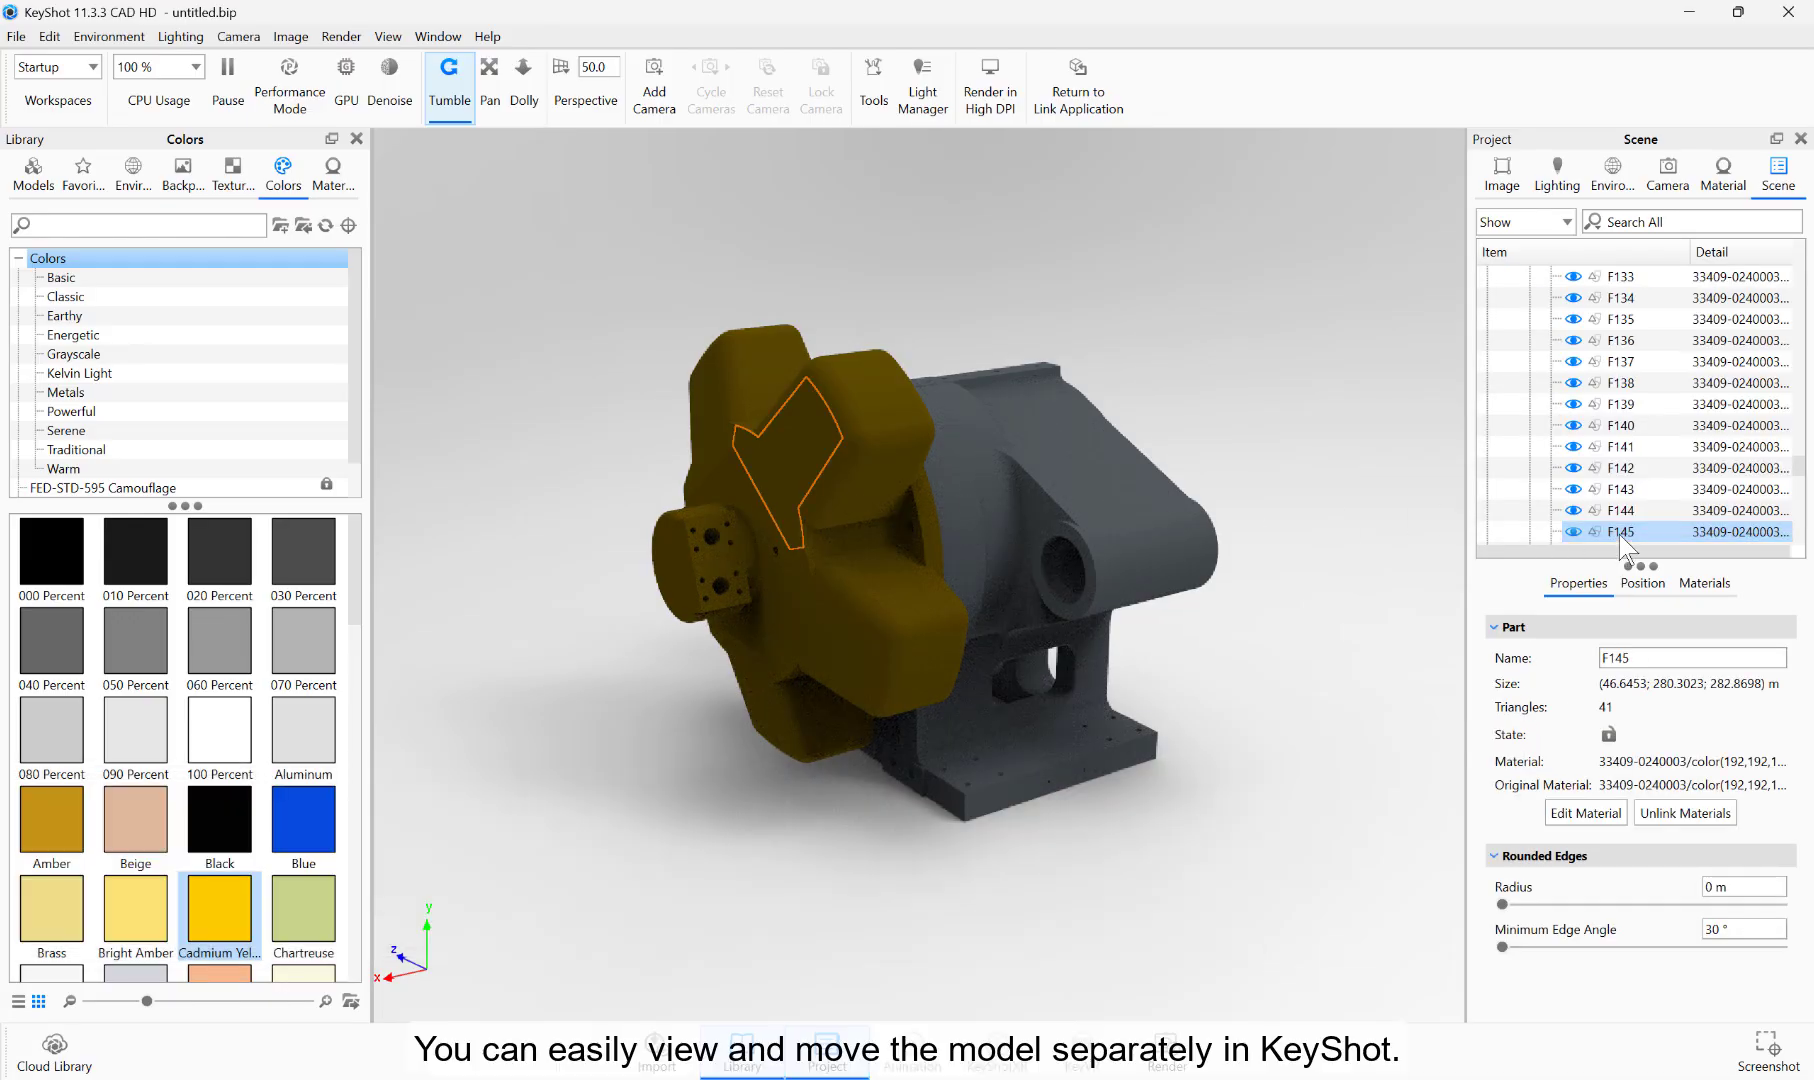
pyautogui.moveTo(1619, 536)
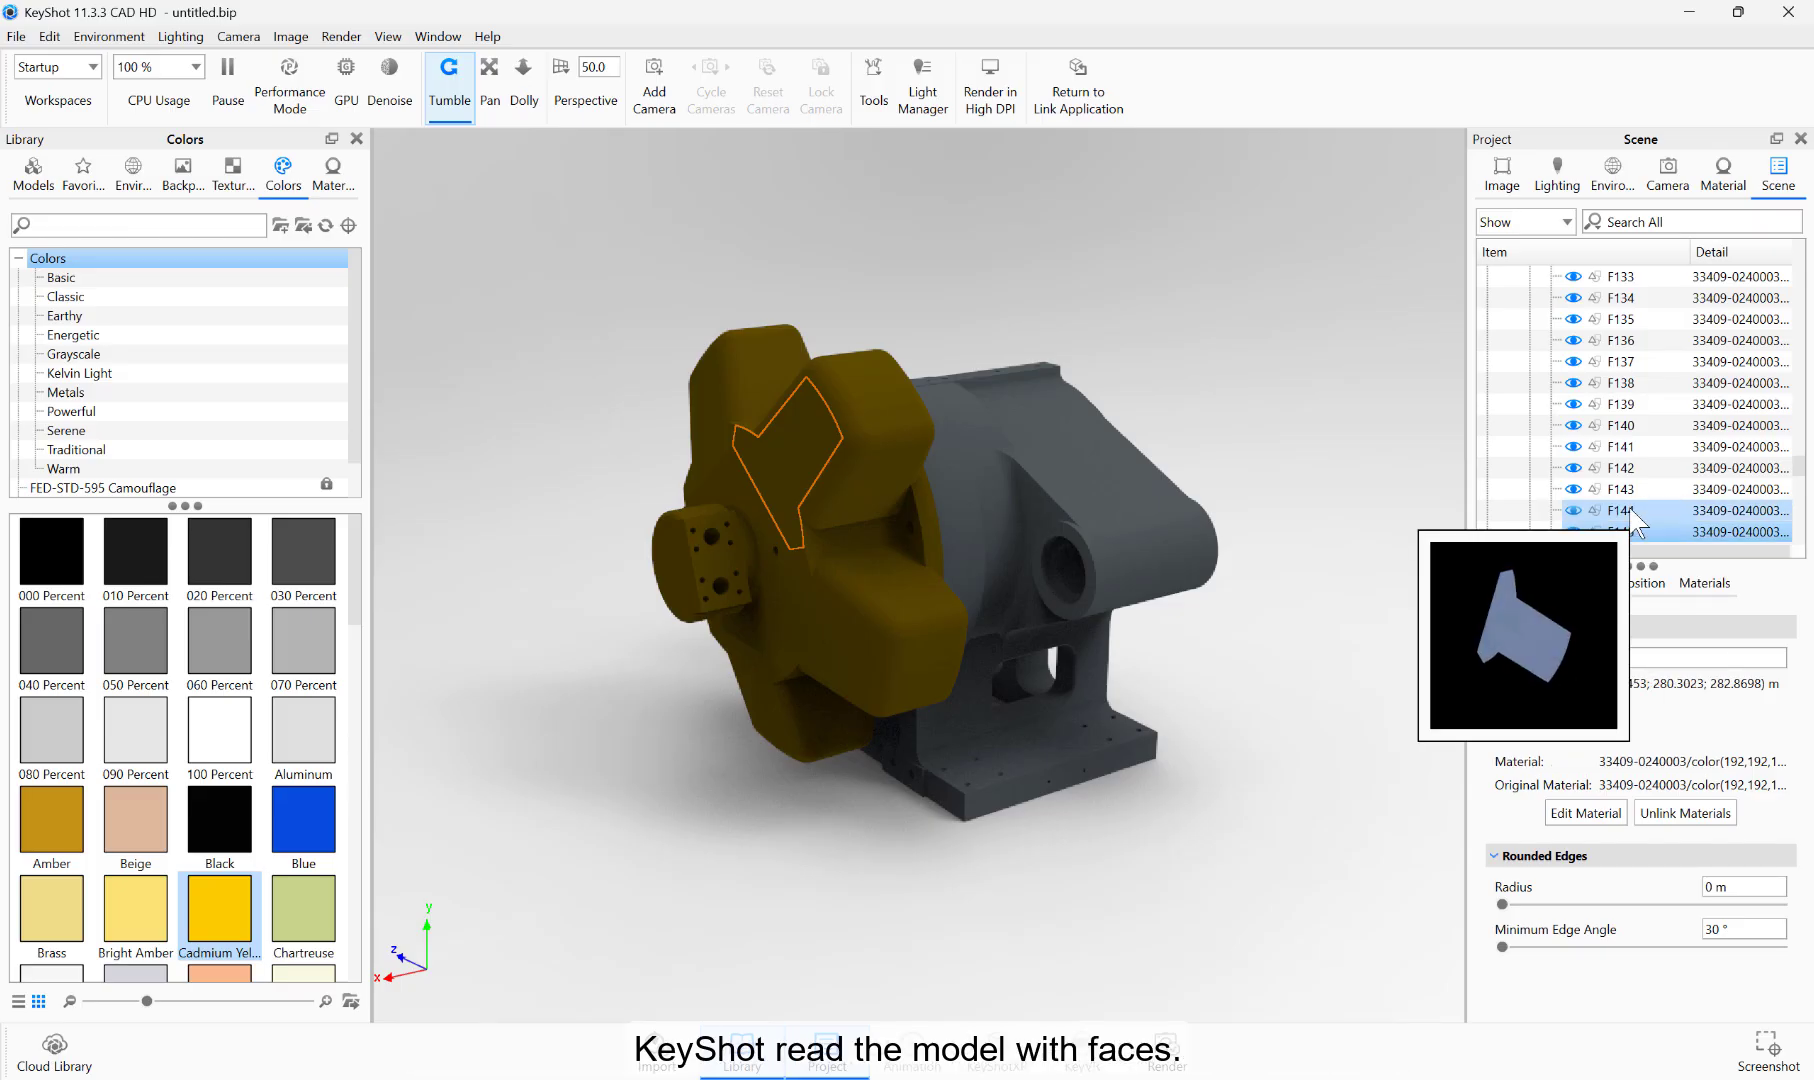
pyautogui.click(1630, 510)
pyautogui.click(1618, 280)
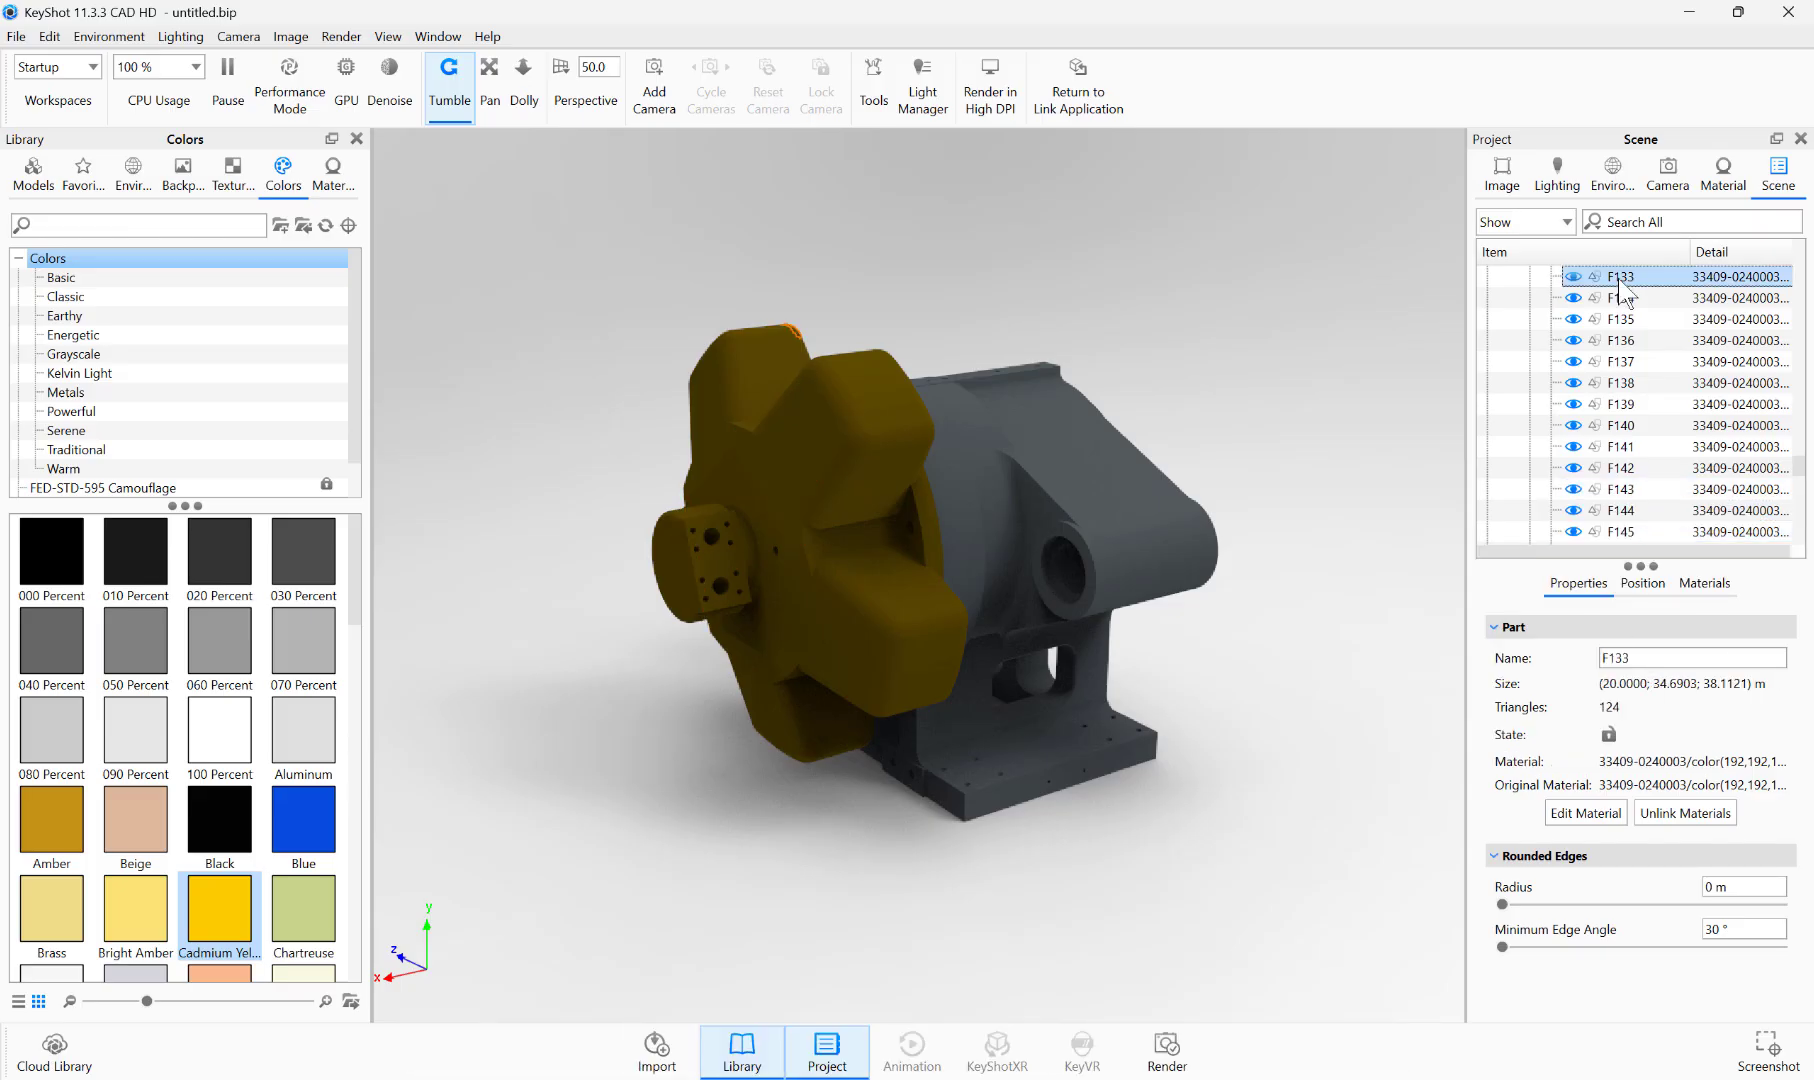
# Step: Try moving face F133 upward along the Y axis by about 60.59 with the Move Tool
pyautogui.rightClick(1622, 286)
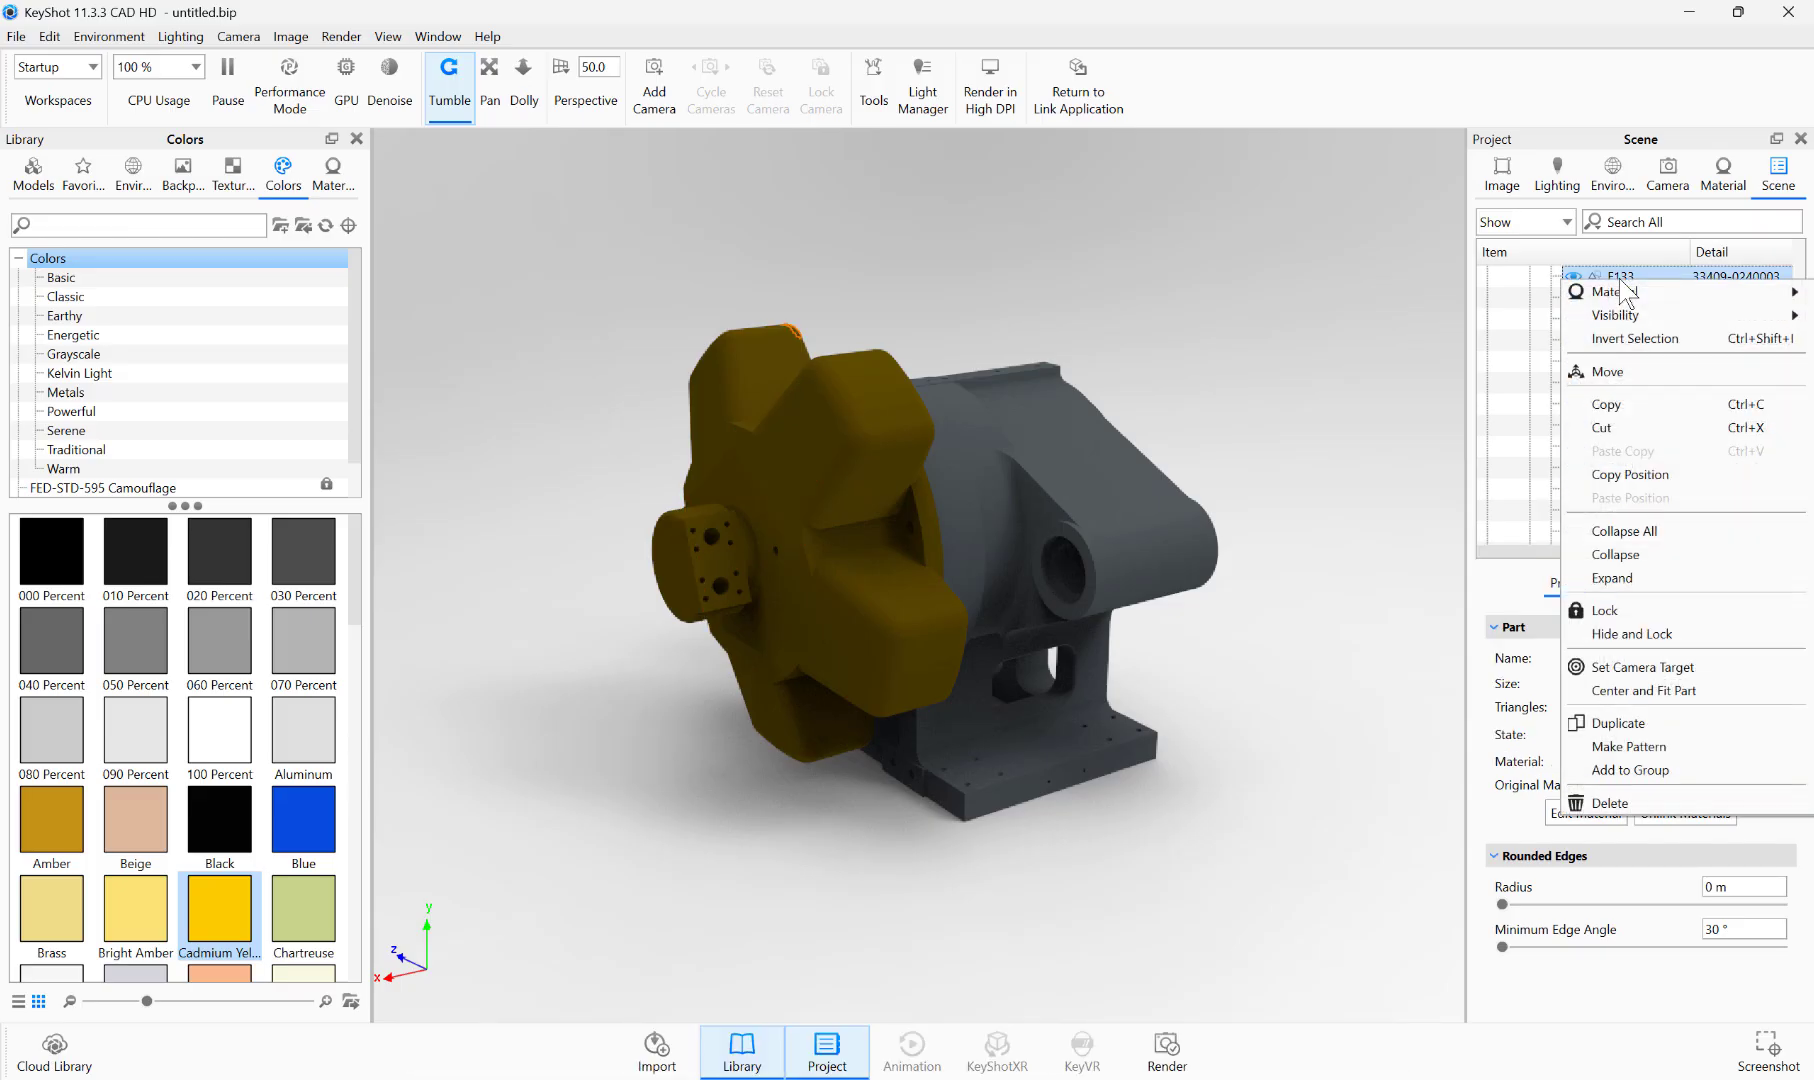
pyautogui.click(1620, 372)
pyautogui.moveTo(779, 252); pyautogui.dragTo(750, 181)
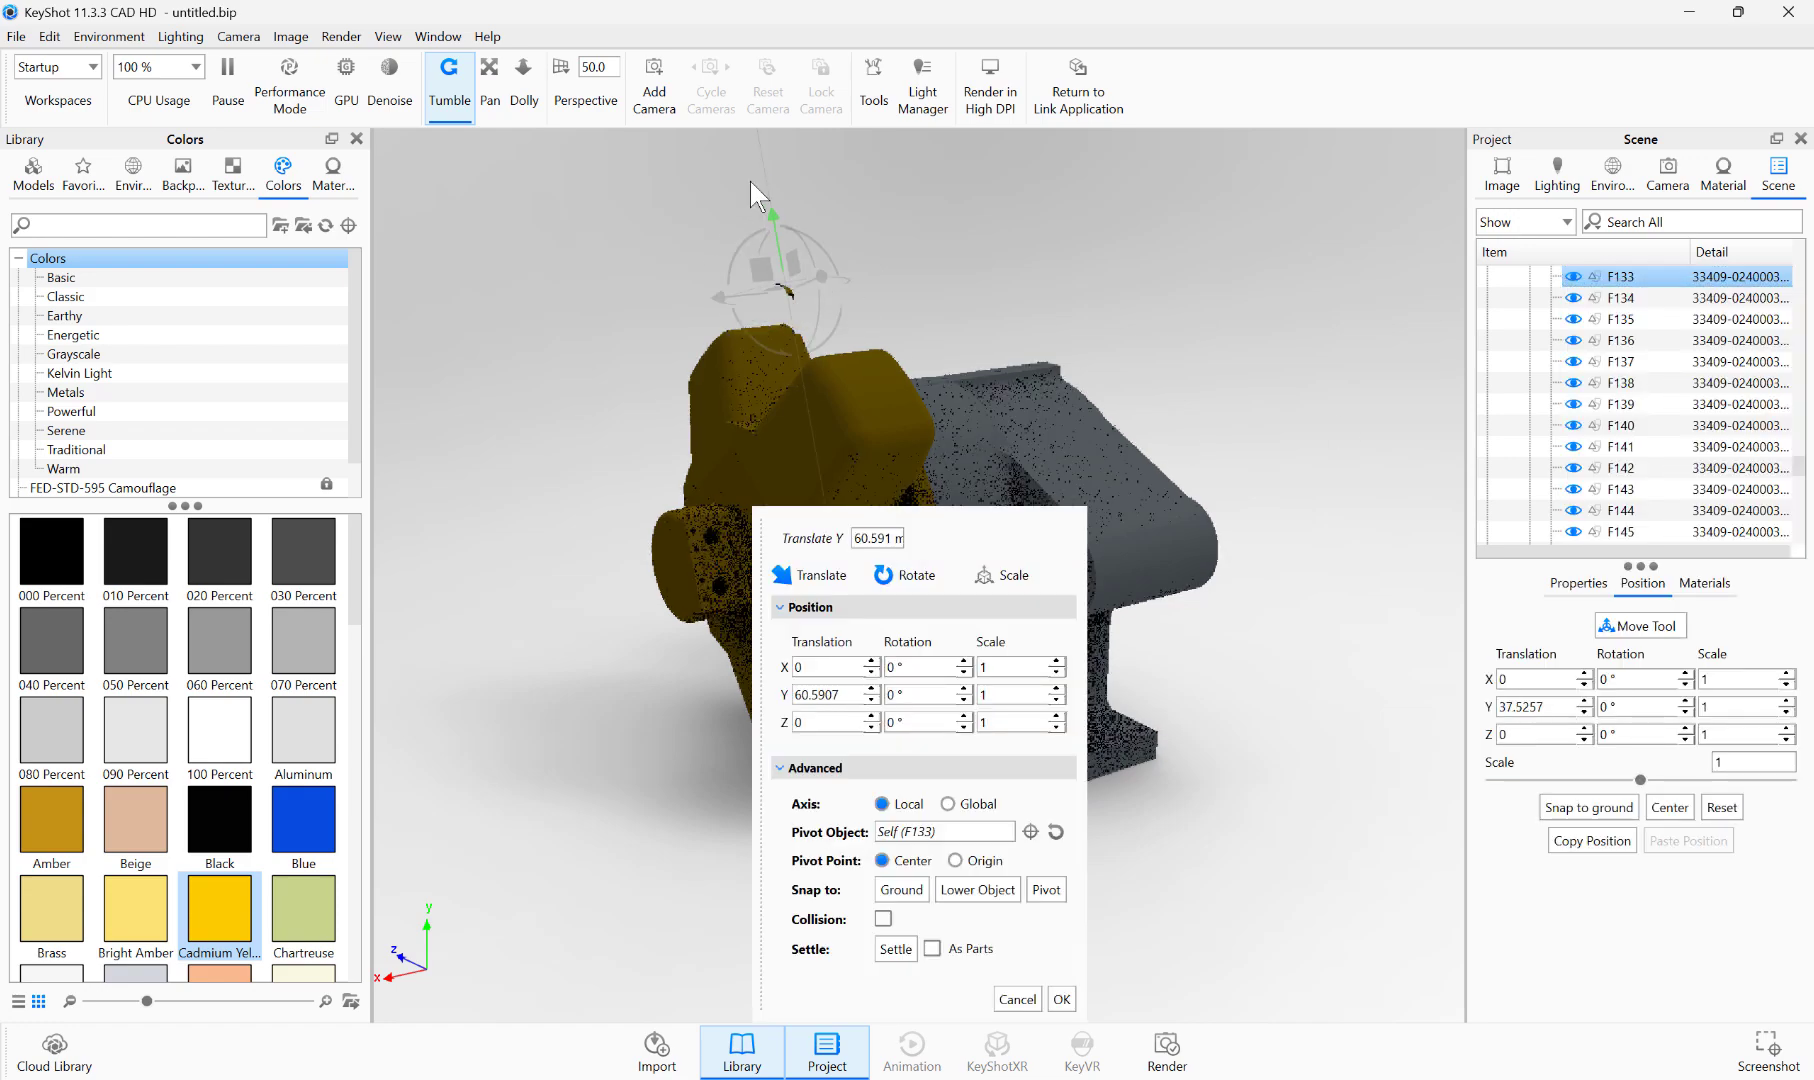
pyautogui.click(1060, 999)
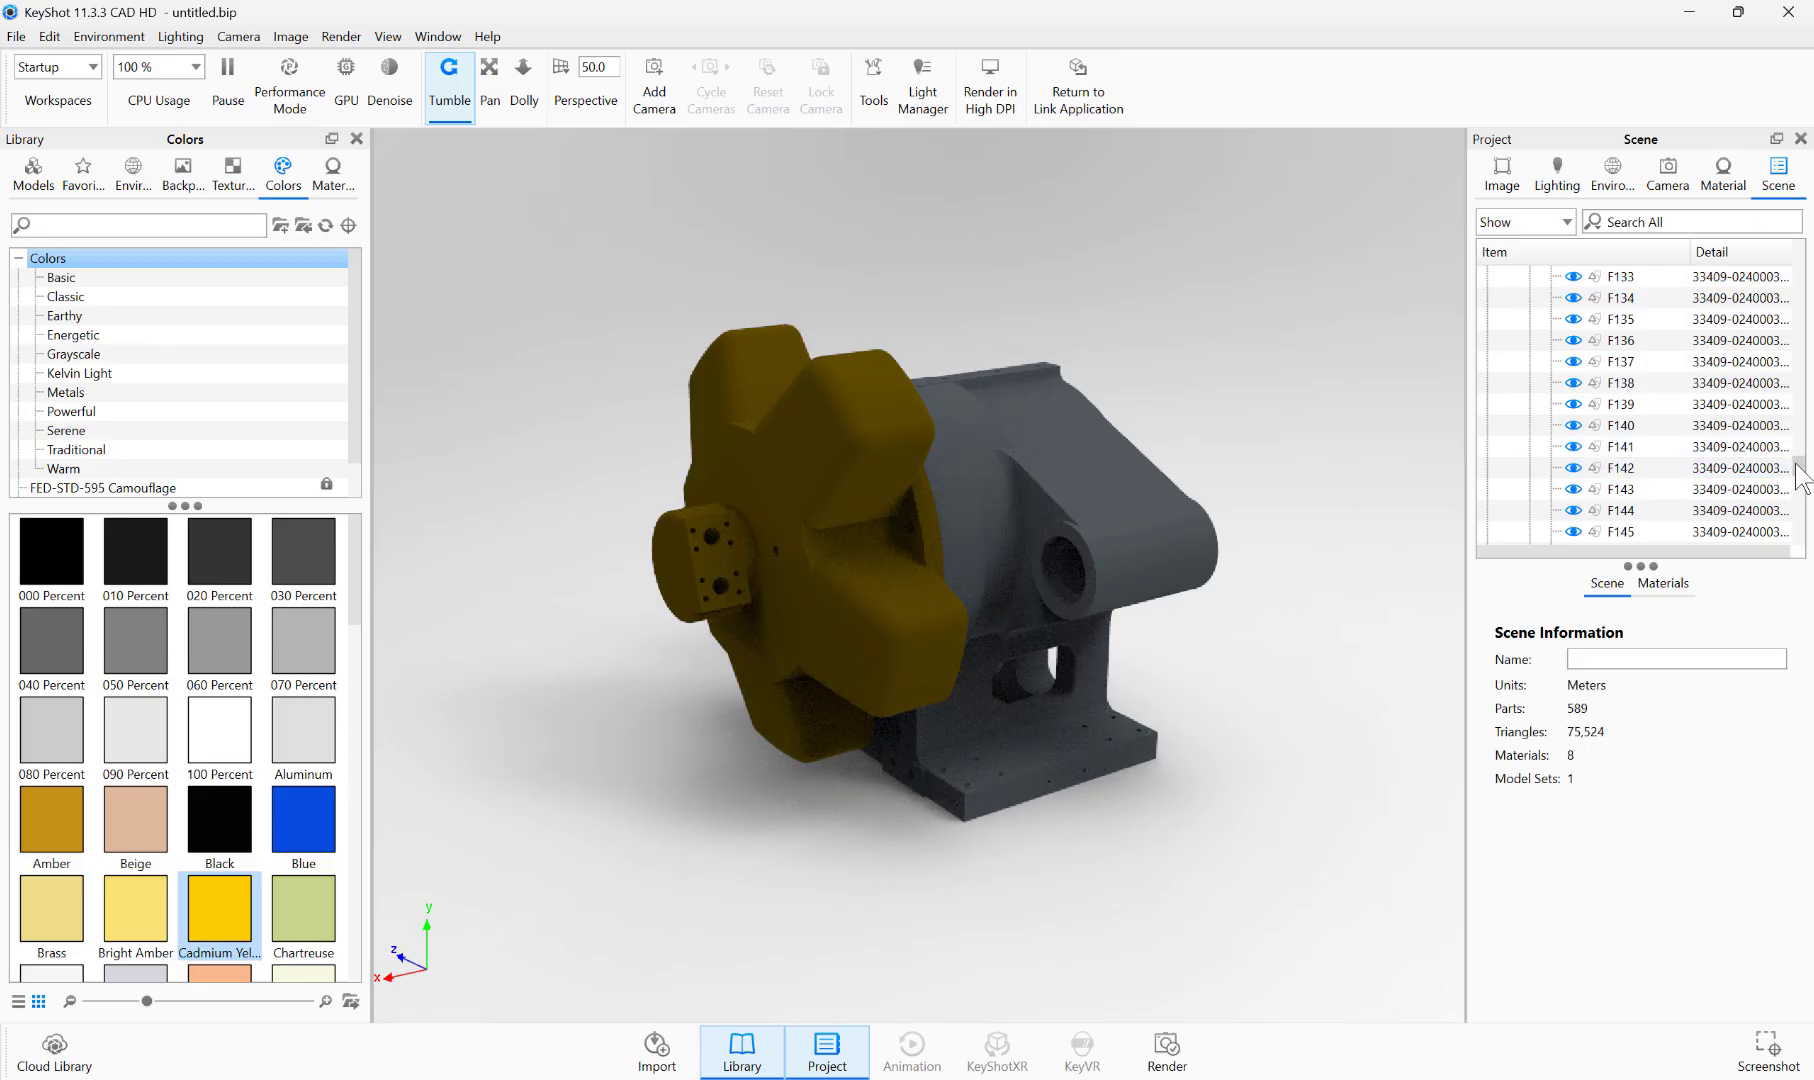
# Step: Try moving the yellow rotor group color(192,192,192) about 415.67 along the Z axis, away from the housing
pyautogui.scroll(20, 1700, 420)
pyautogui.click(1616, 341)
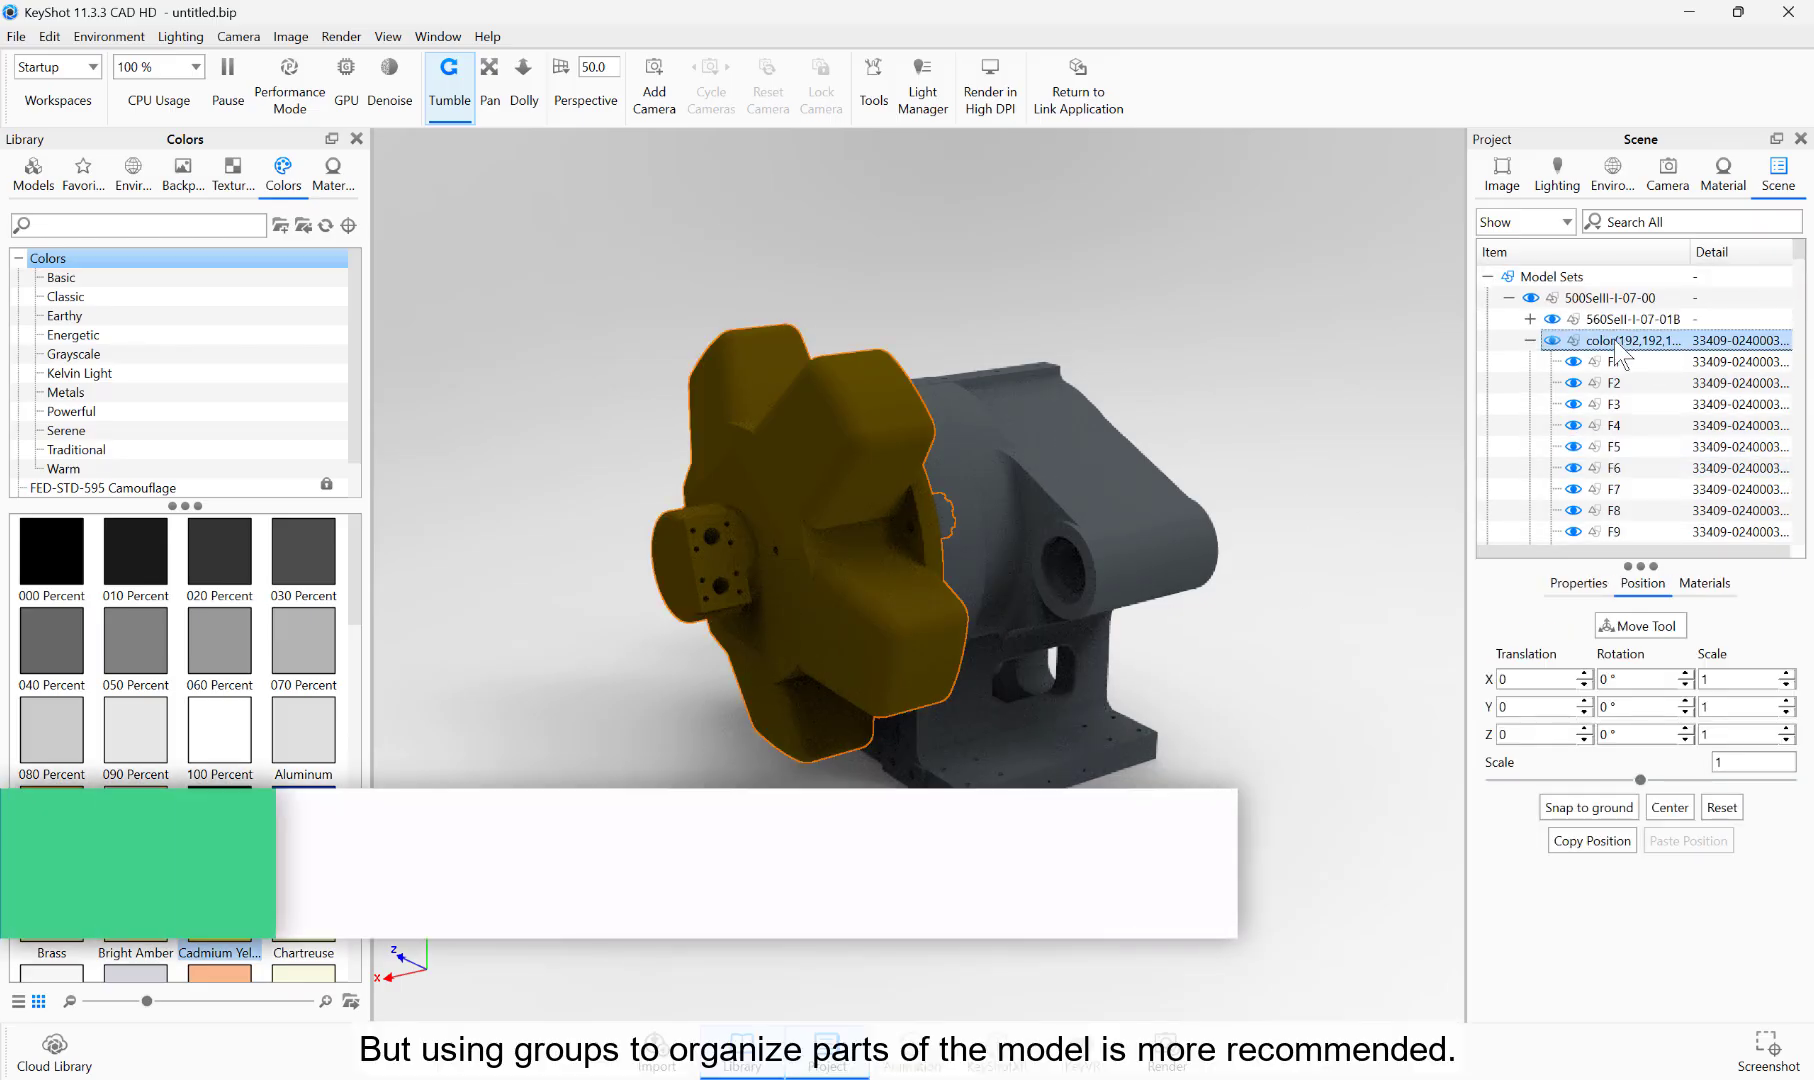
pyautogui.click(1530, 341)
pyautogui.rightClick(1600, 350)
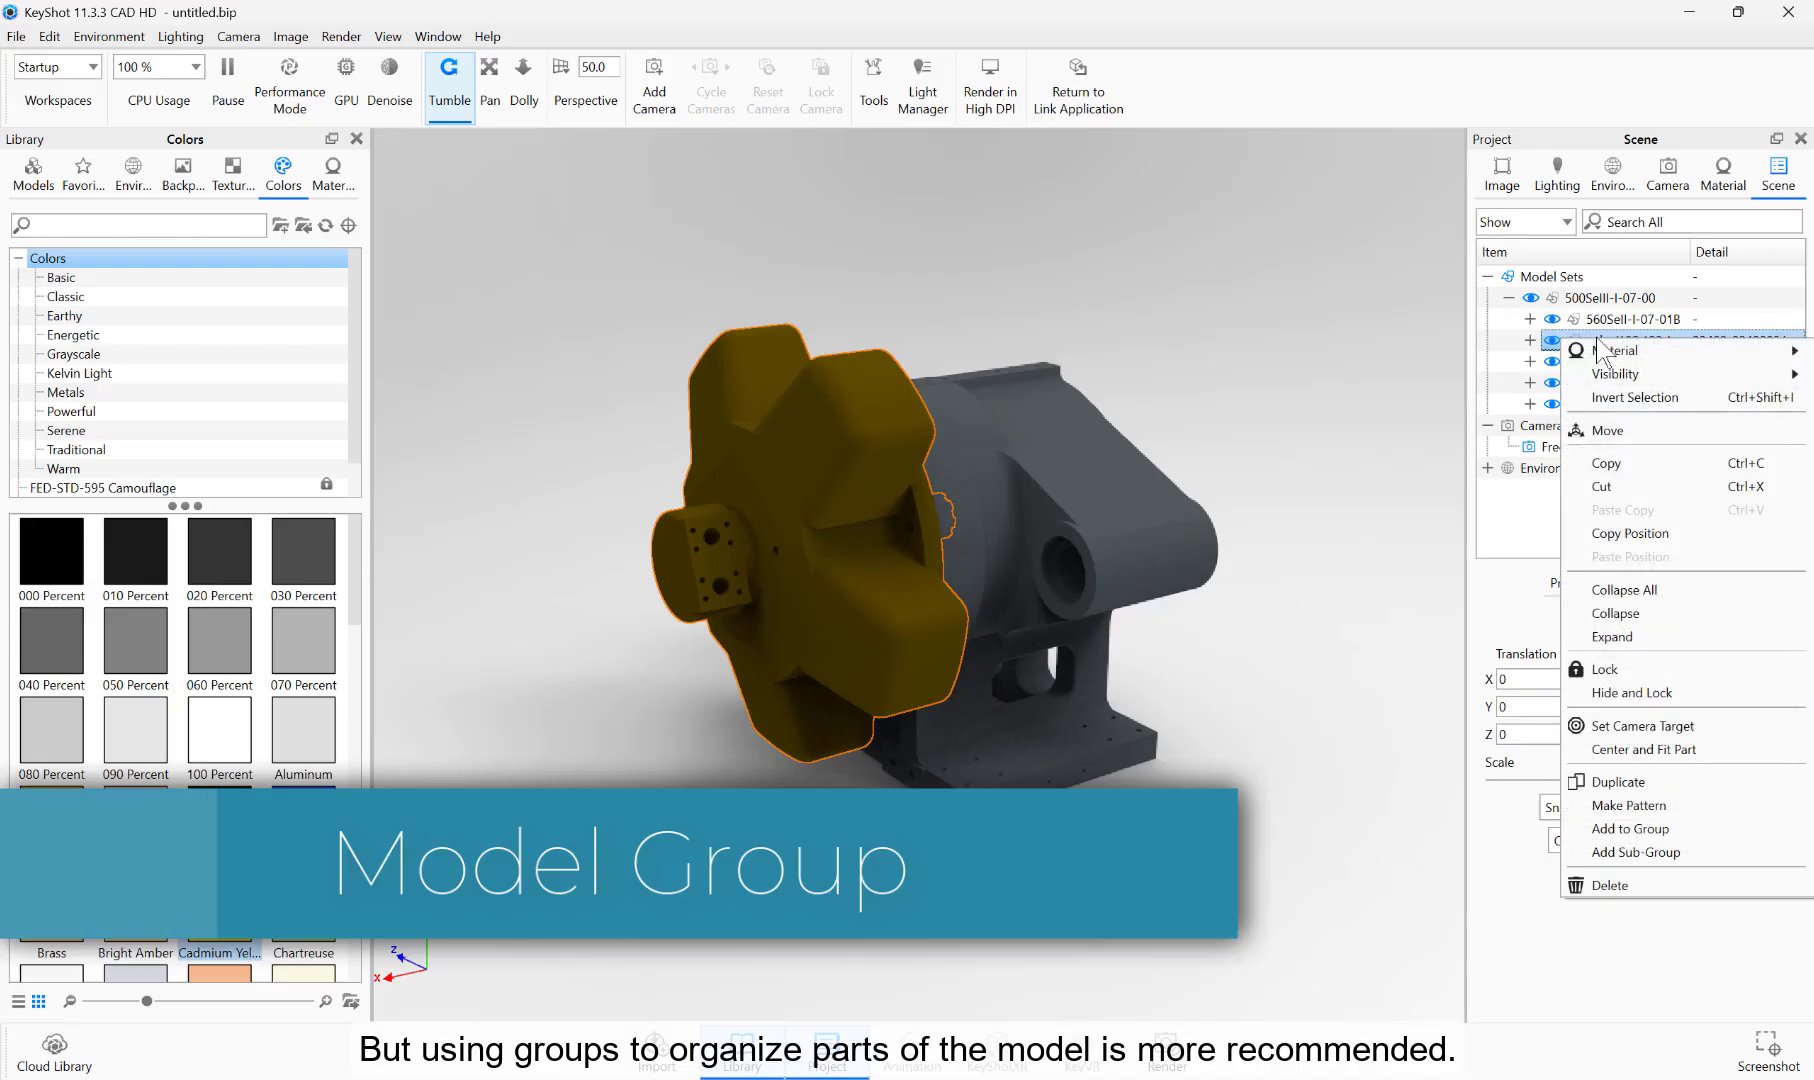
pyautogui.click(1600, 421)
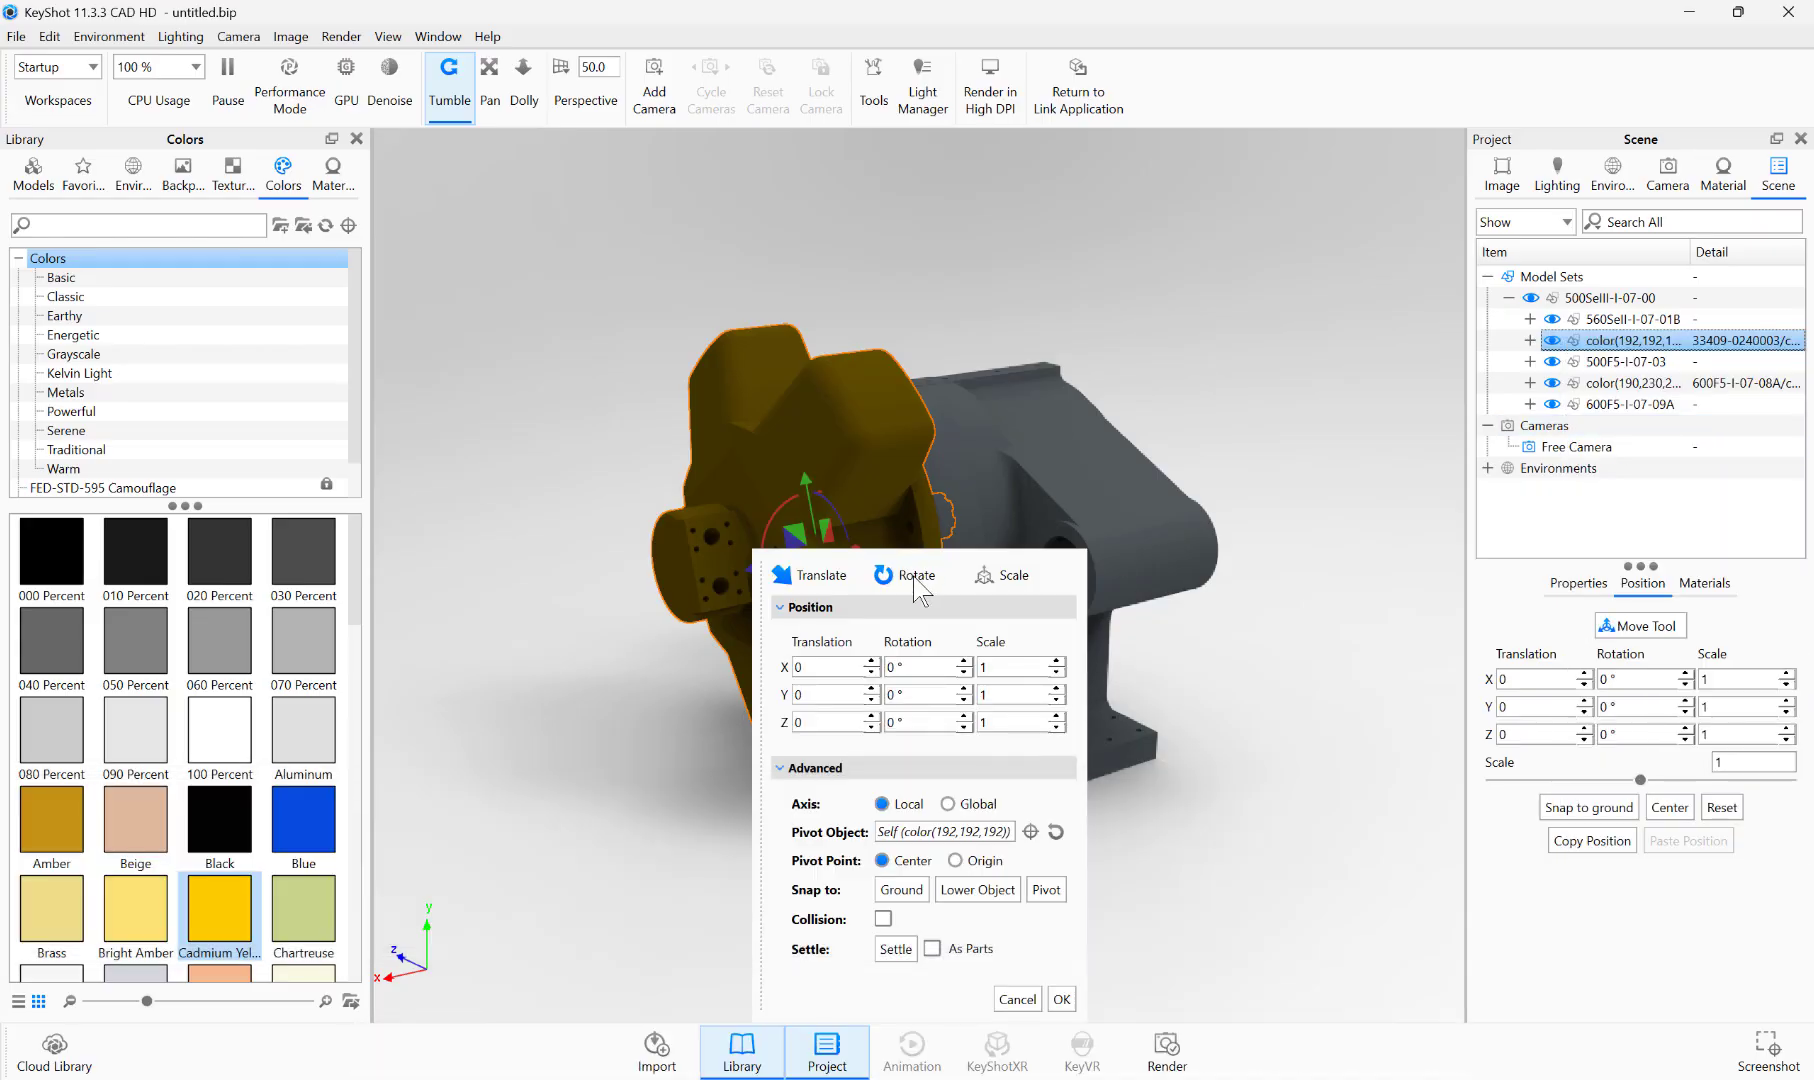
pyautogui.moveTo(891, 557); pyautogui.dragTo(1268, 347)
pyautogui.moveTo(753, 564); pyautogui.dragTo(490, 598)
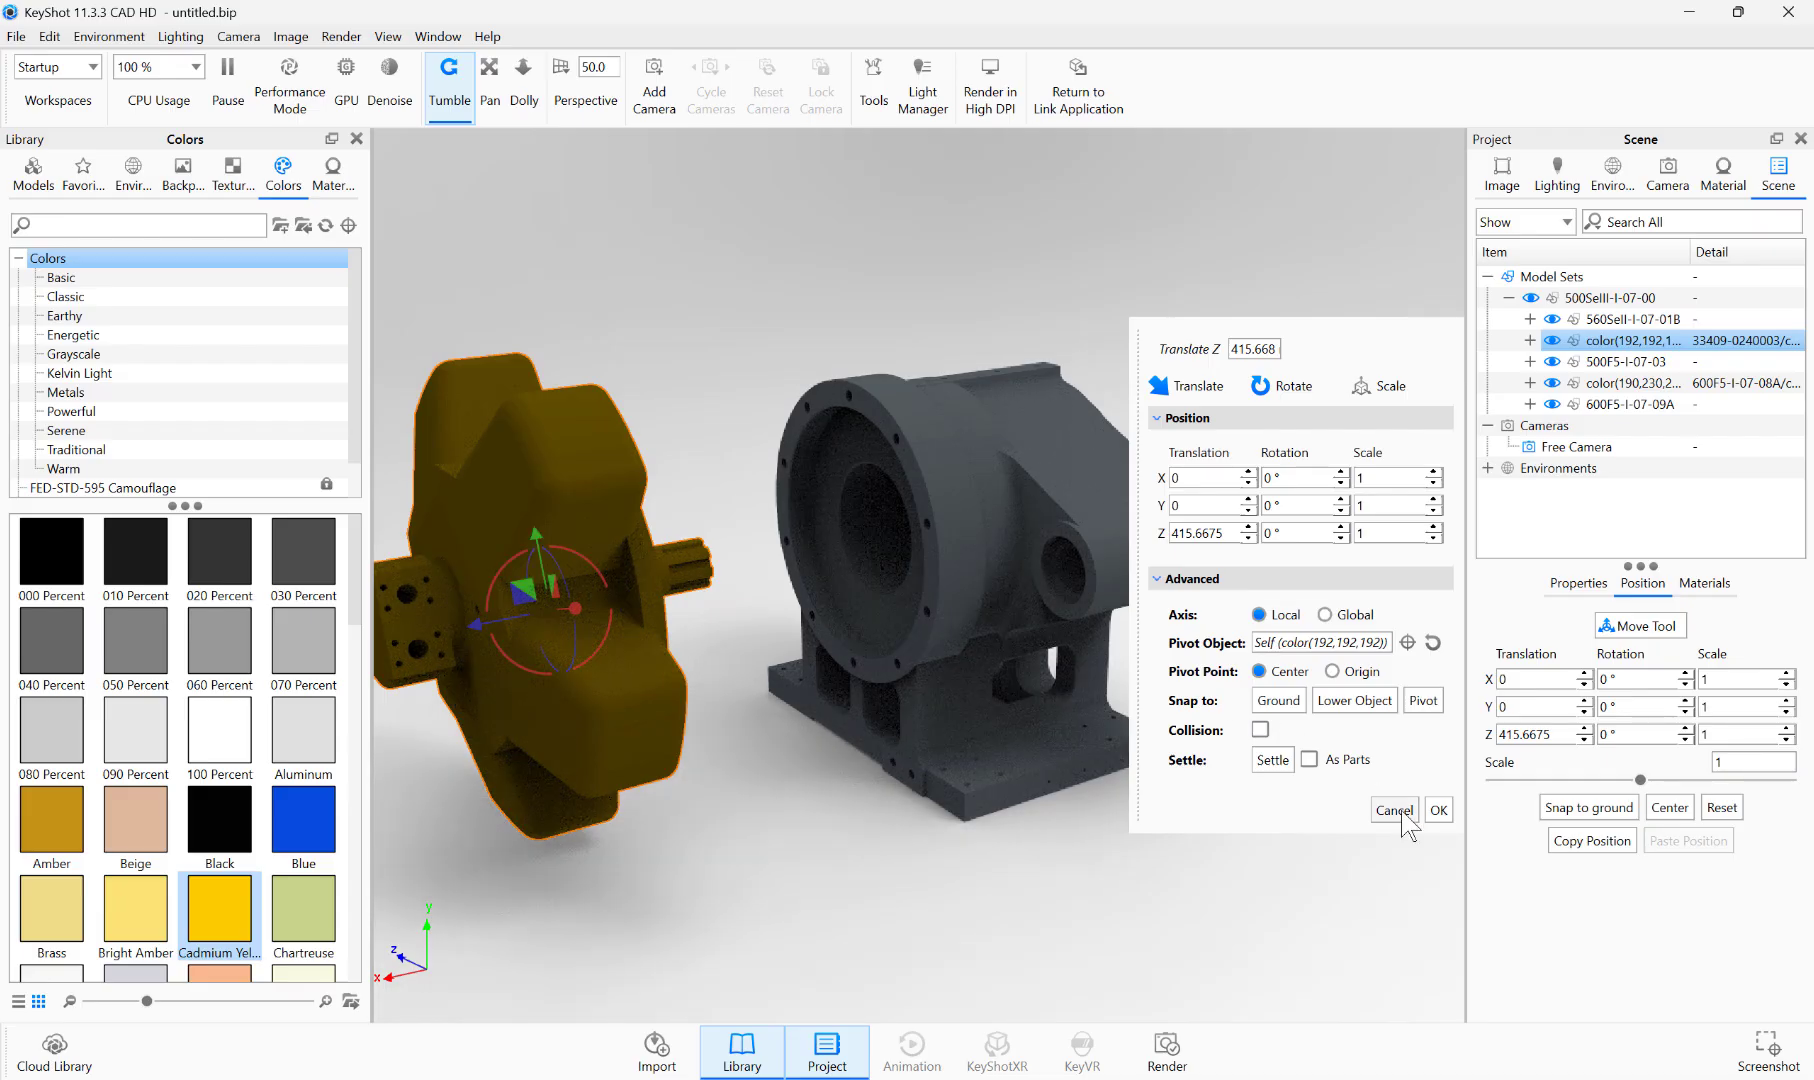
pyautogui.click(1395, 809)
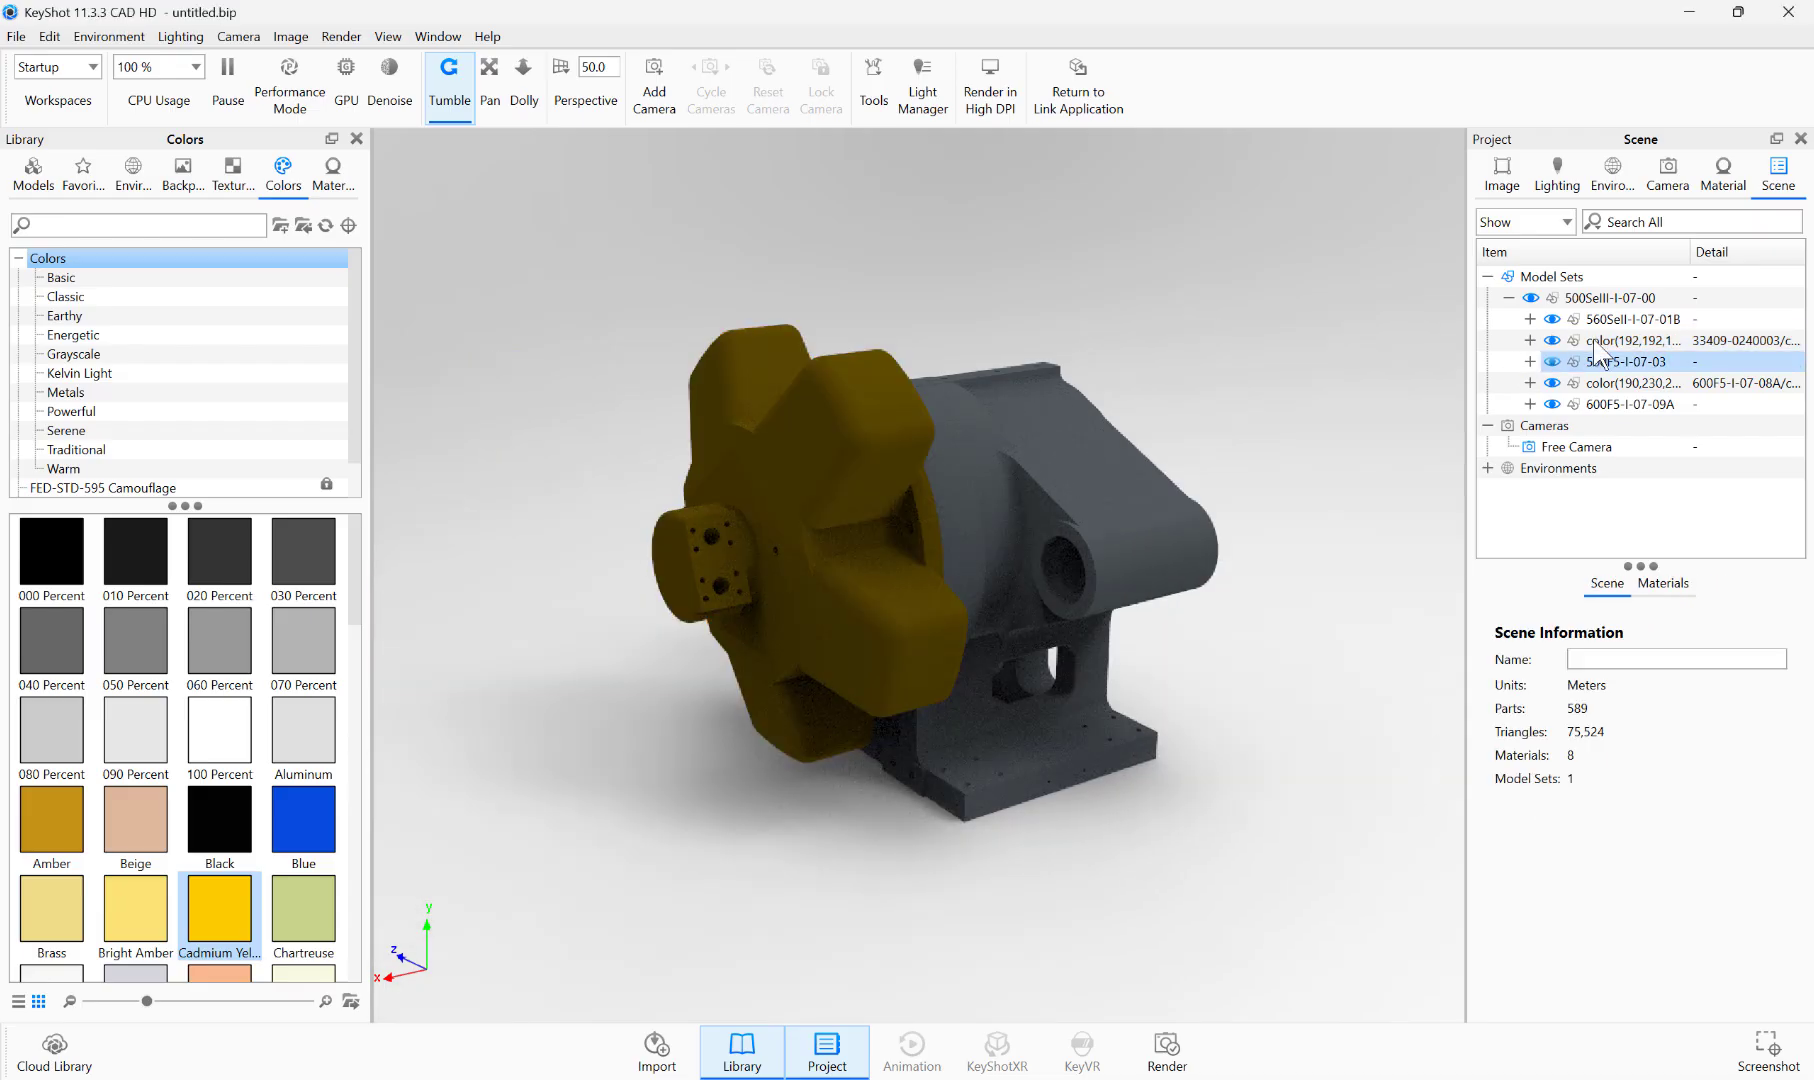
# Step: Select faces F219, F29, F41 and F47 on the round end cover and flange at the housing's rear
pyautogui.click(1605, 341)
pyautogui.moveTo(1280, 556); pyautogui.dragTo(941, 551)
pyautogui.click(1101, 568)
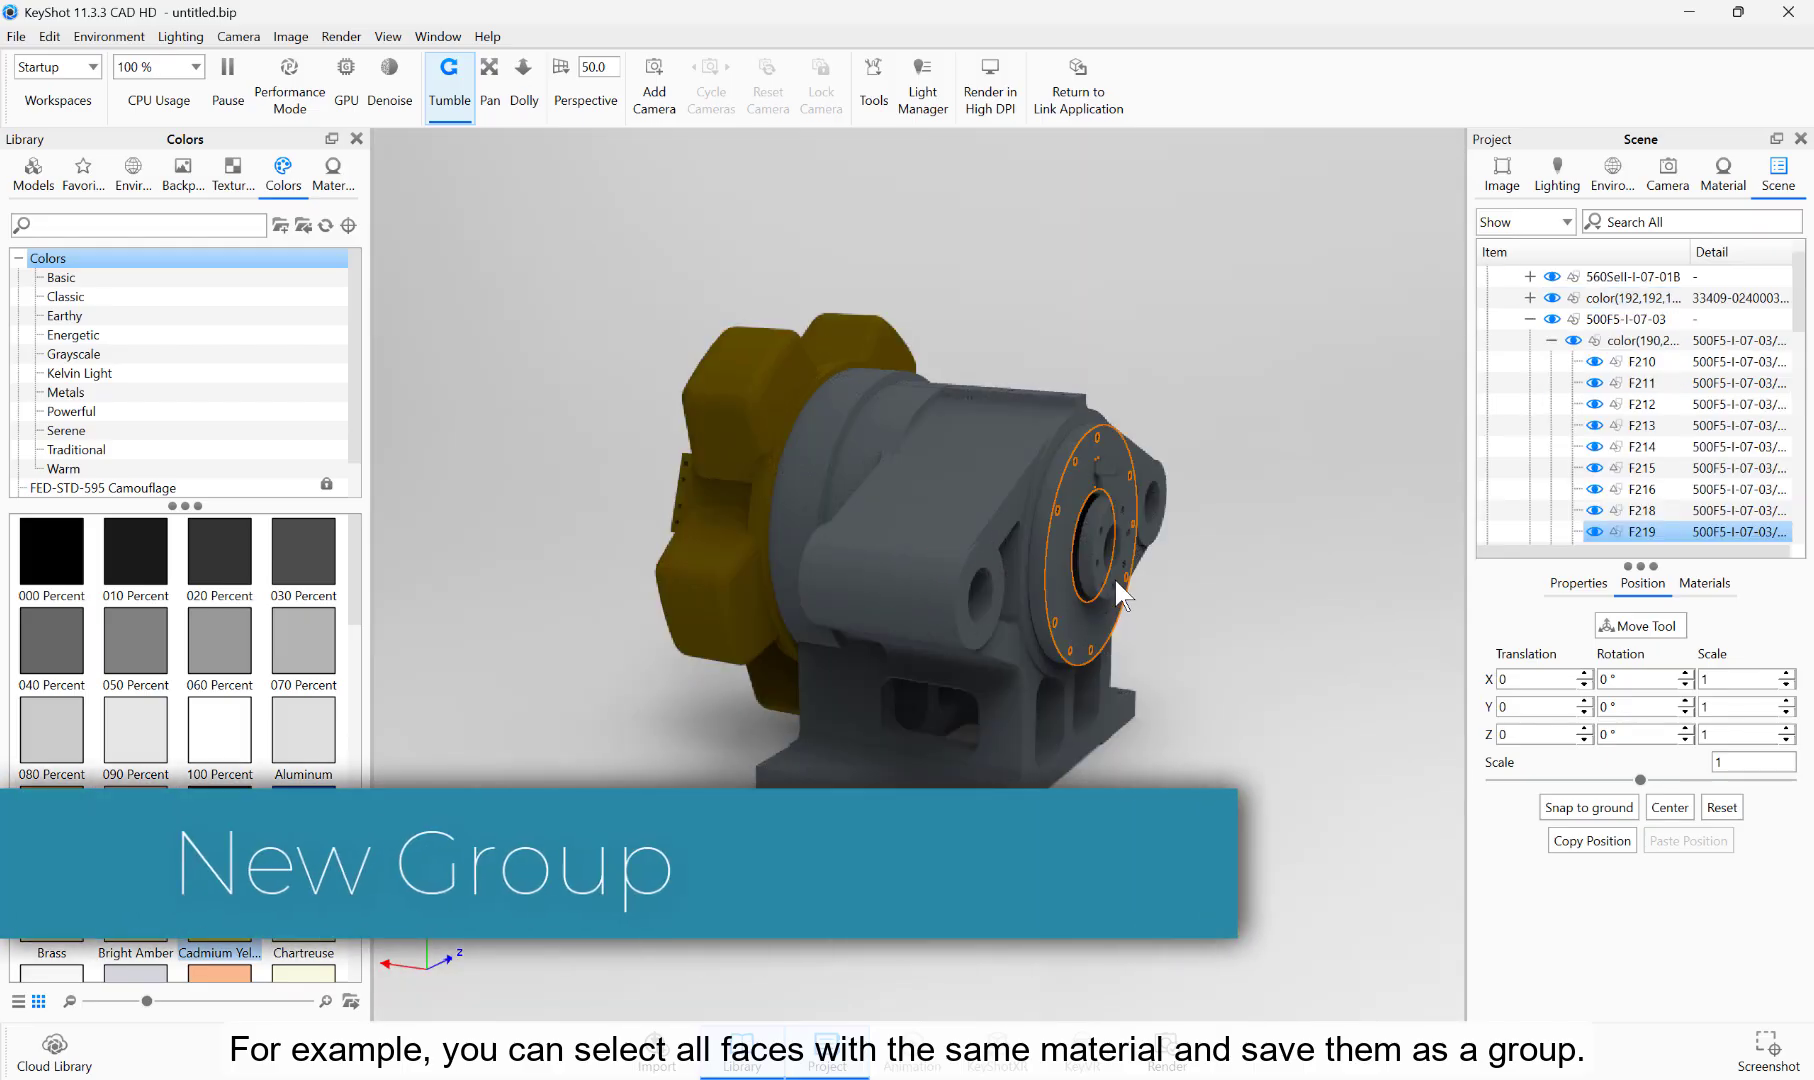
pyautogui.keyDown('ctrl'); pyautogui.click(1118, 584); pyautogui.keyUp('ctrl')
pyautogui.keyDown('ctrl'); pyautogui.click(1091, 577); pyautogui.keyUp('ctrl')
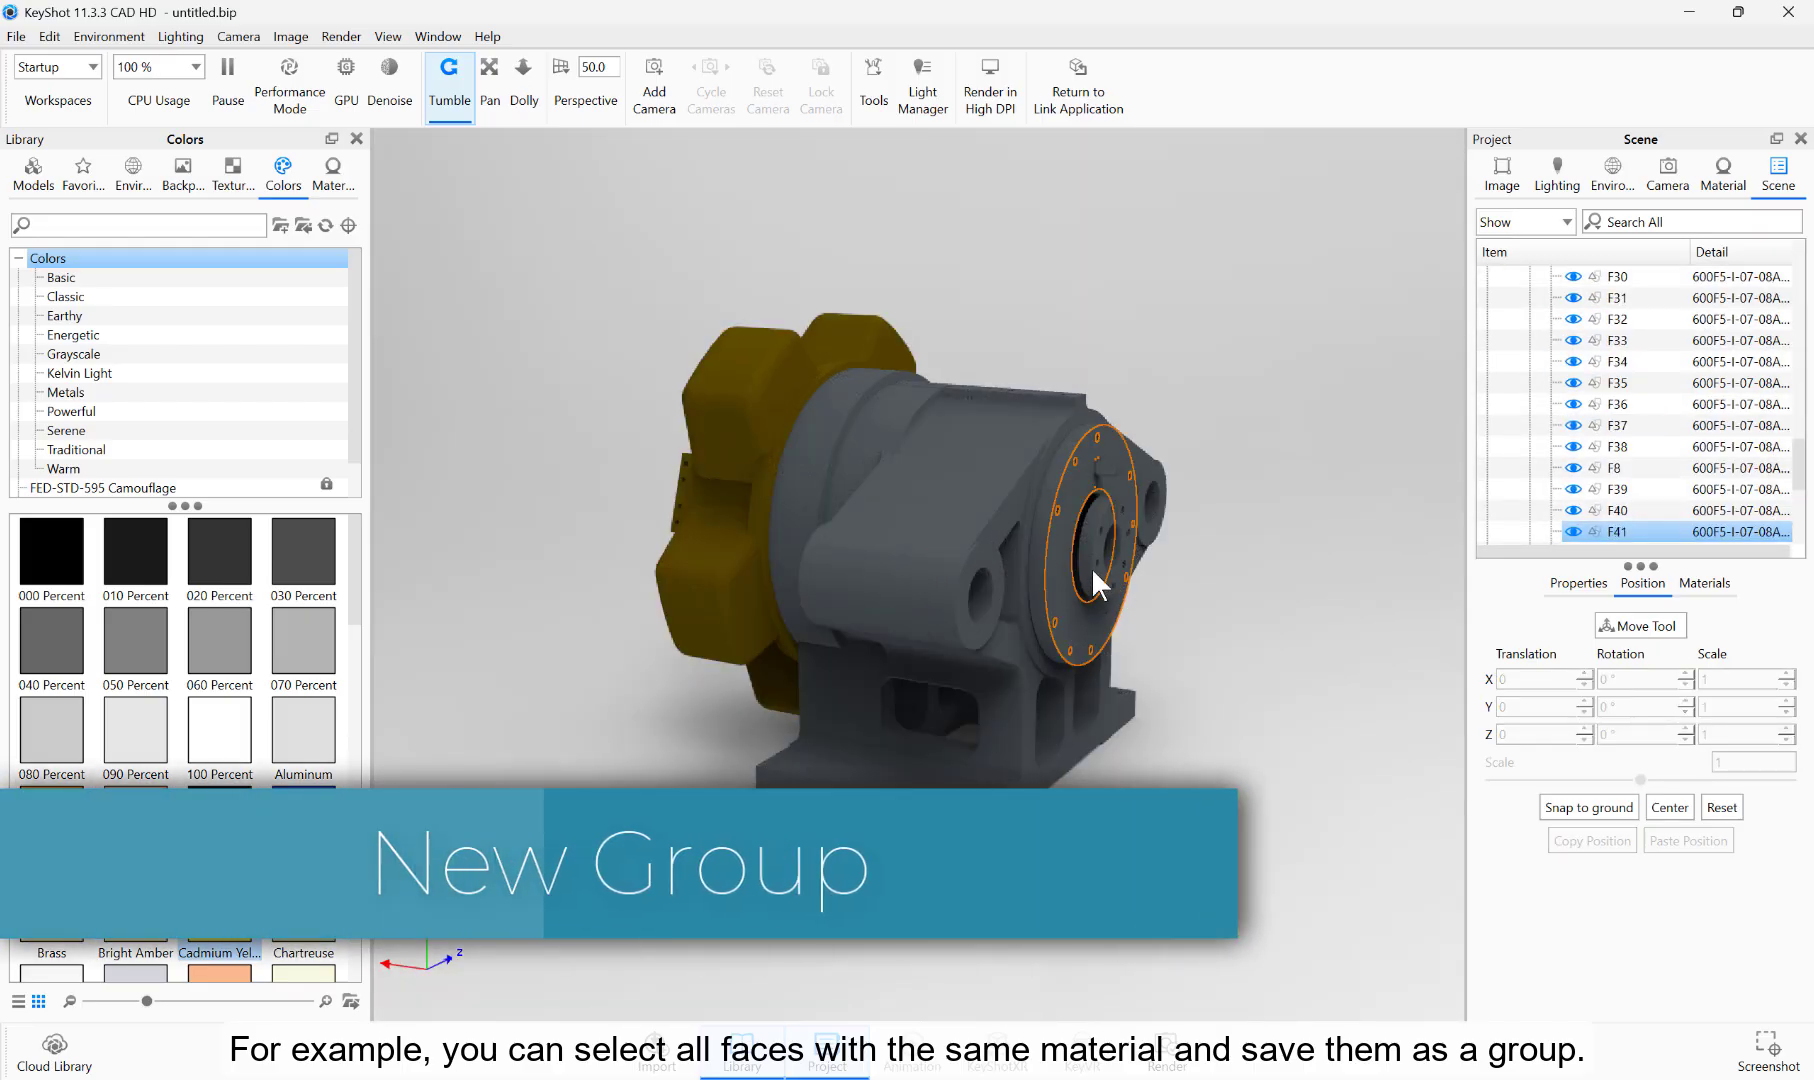
pyautogui.keyDown('ctrl'); pyautogui.click(1085, 567); pyautogui.keyUp('ctrl')
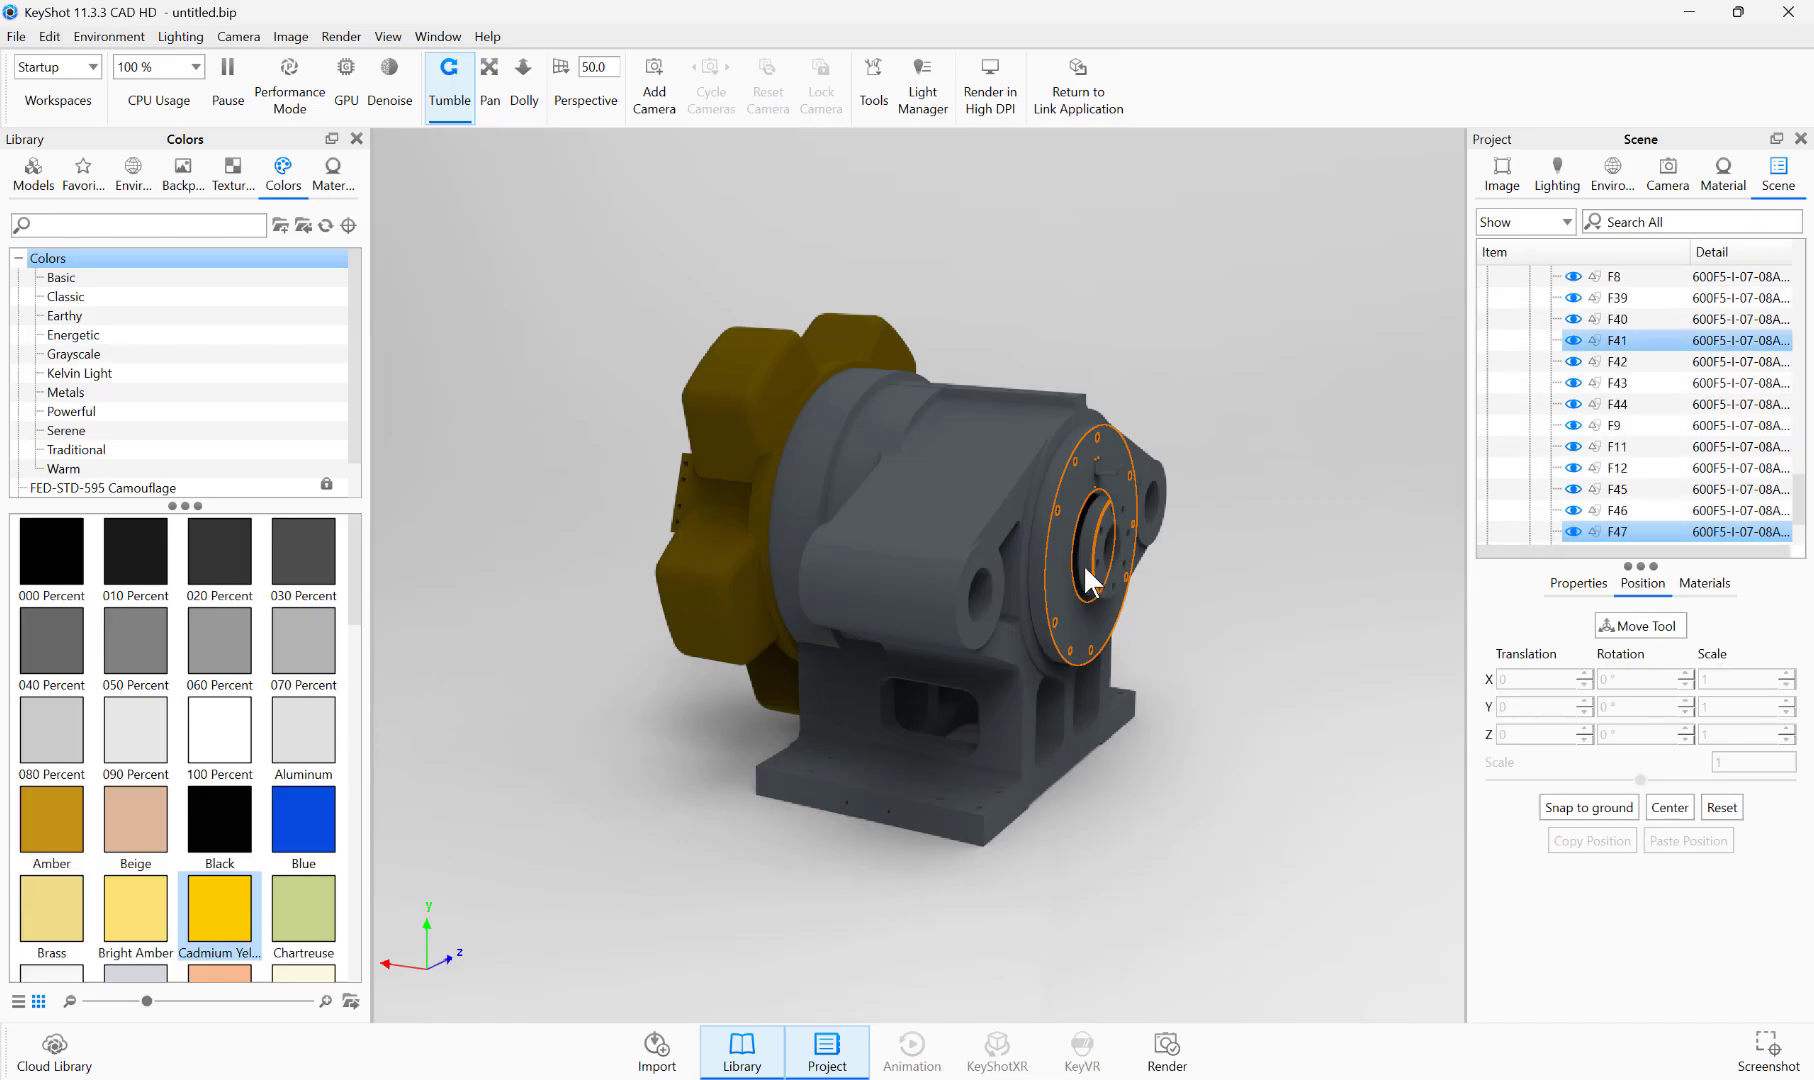
# Step: Add the selected cover and flange faces to a new group named "New group" under 500SeIII-I-07-00
pyautogui.rightClick(1624, 340)
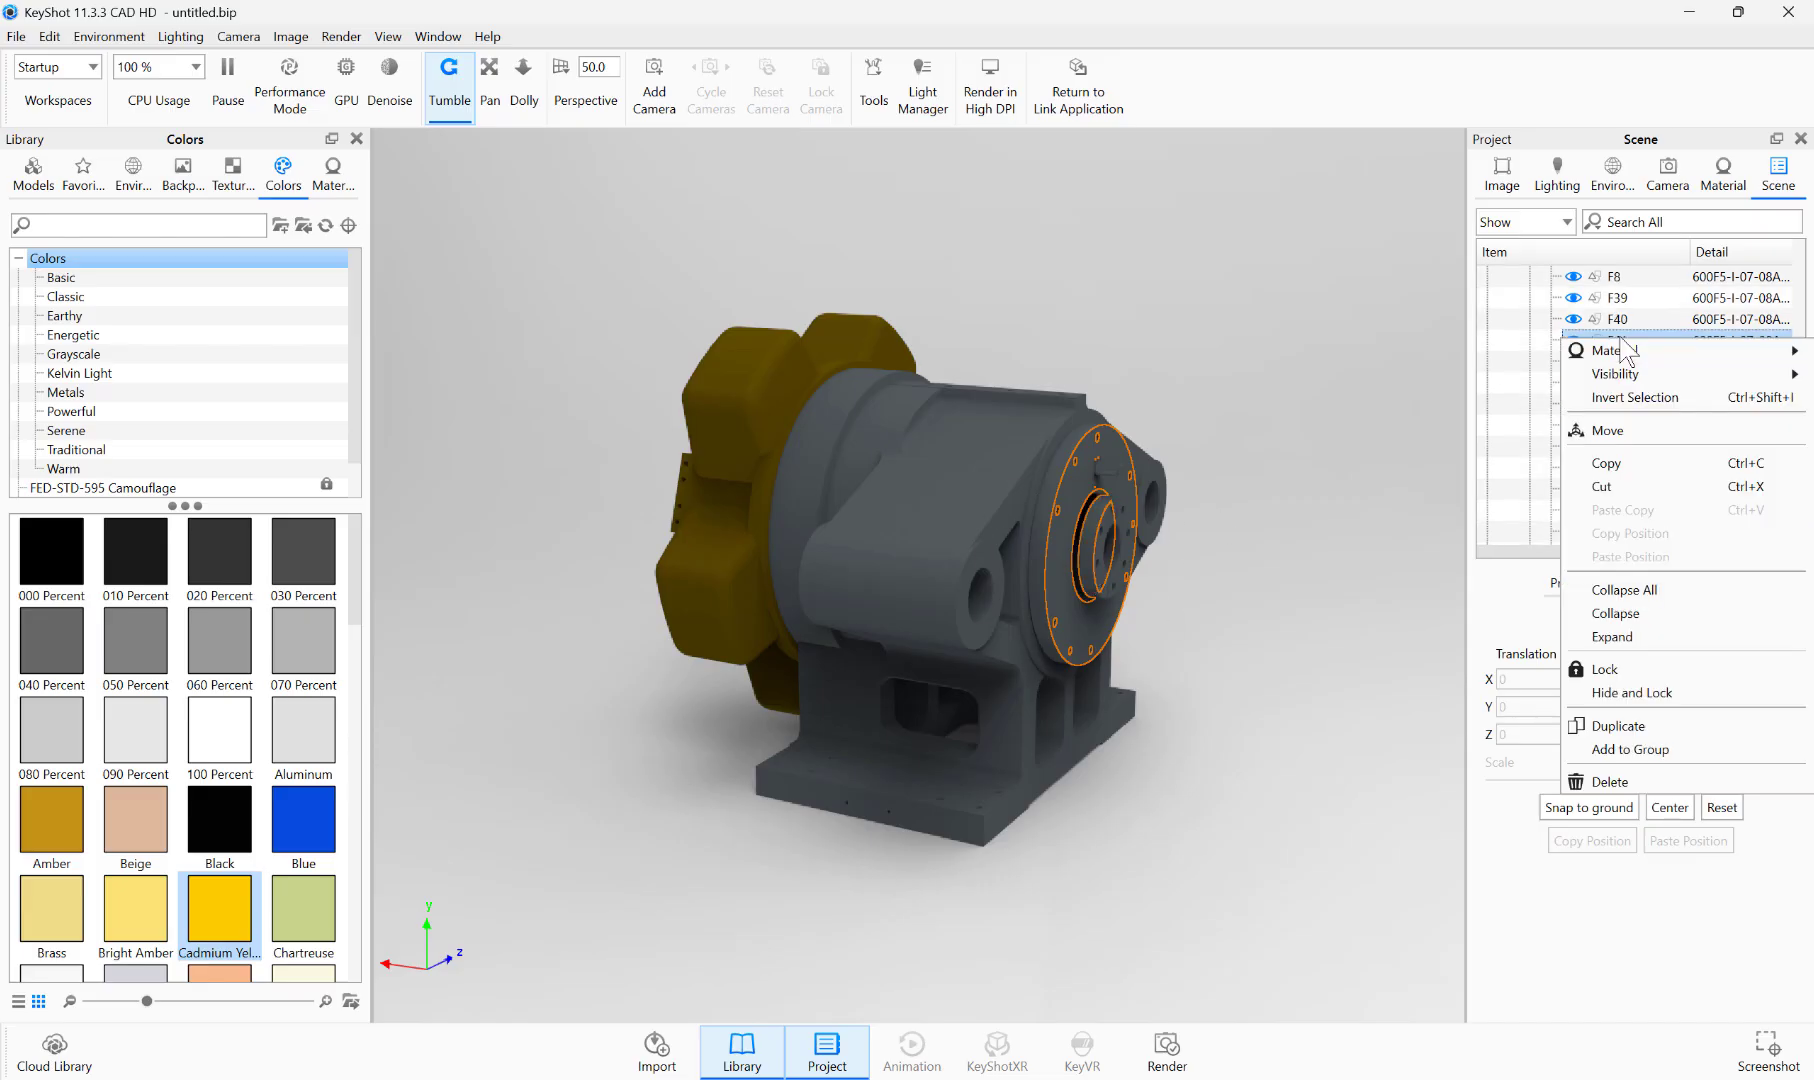
pyautogui.click(1701, 747)
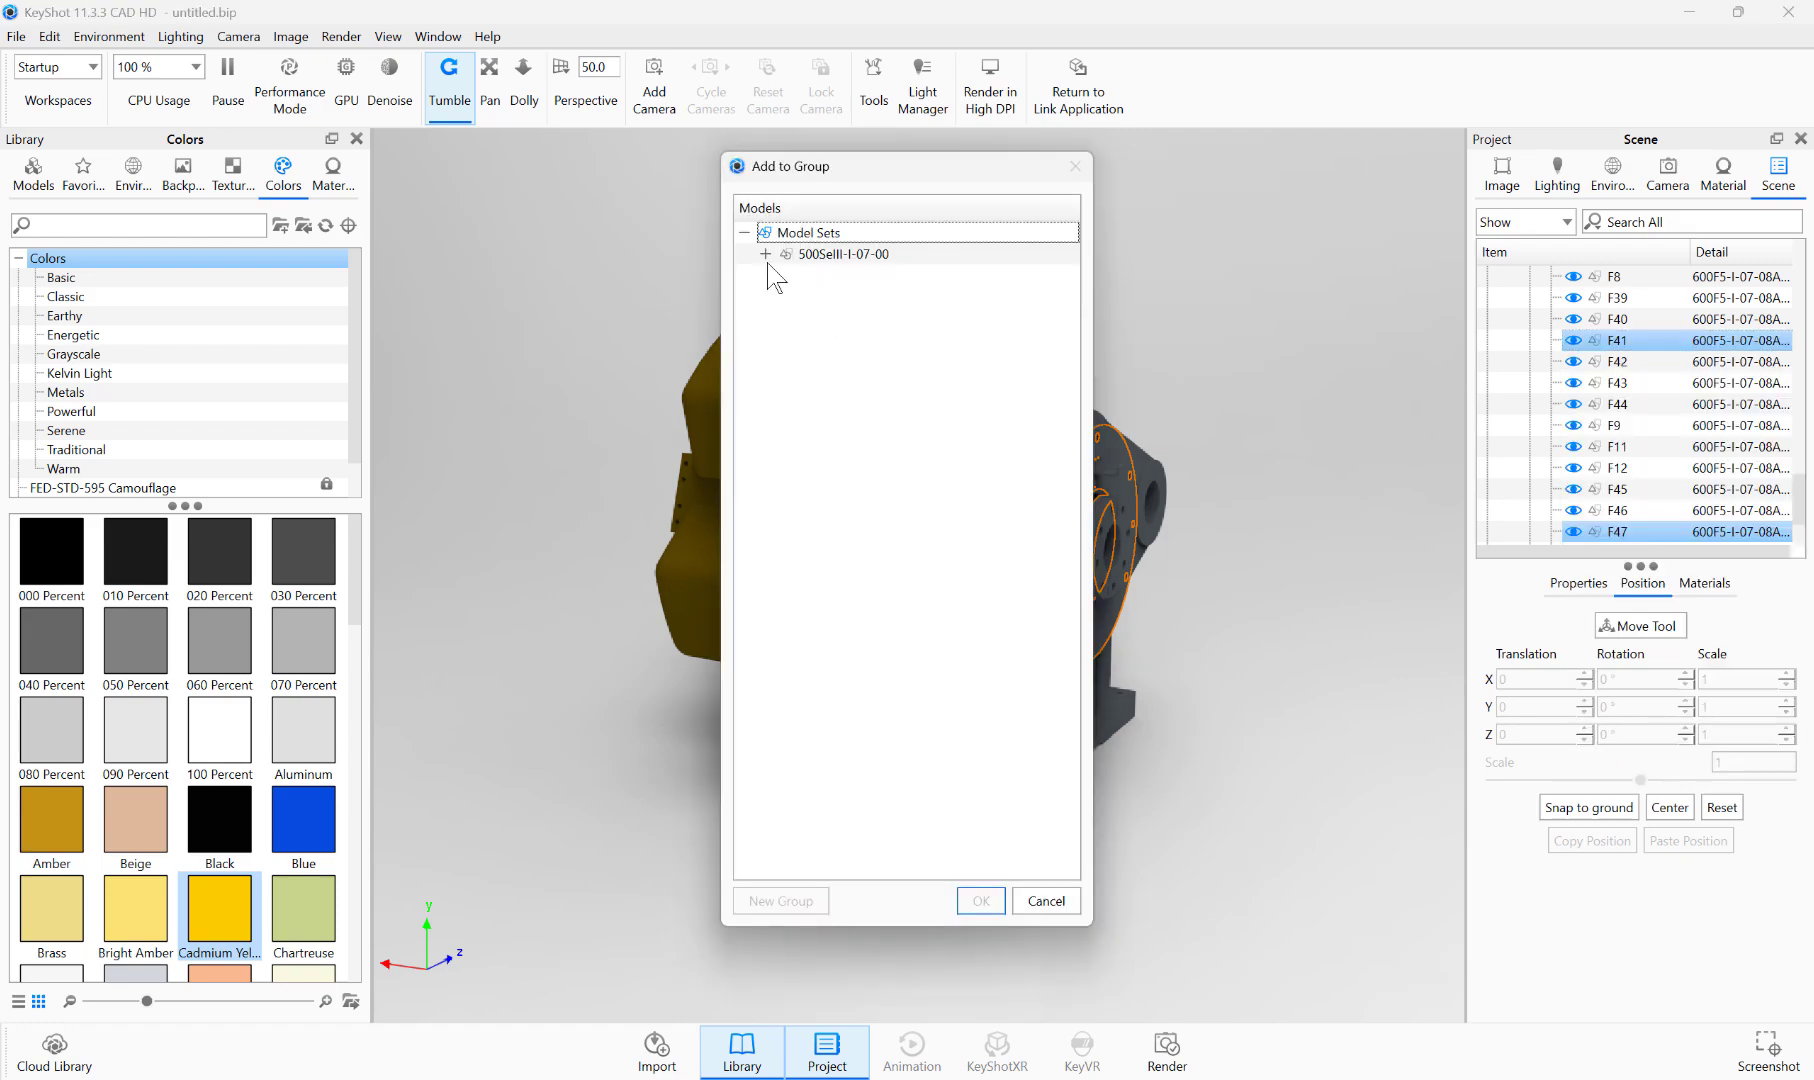
pyautogui.click(767, 254)
pyautogui.click(843, 254)
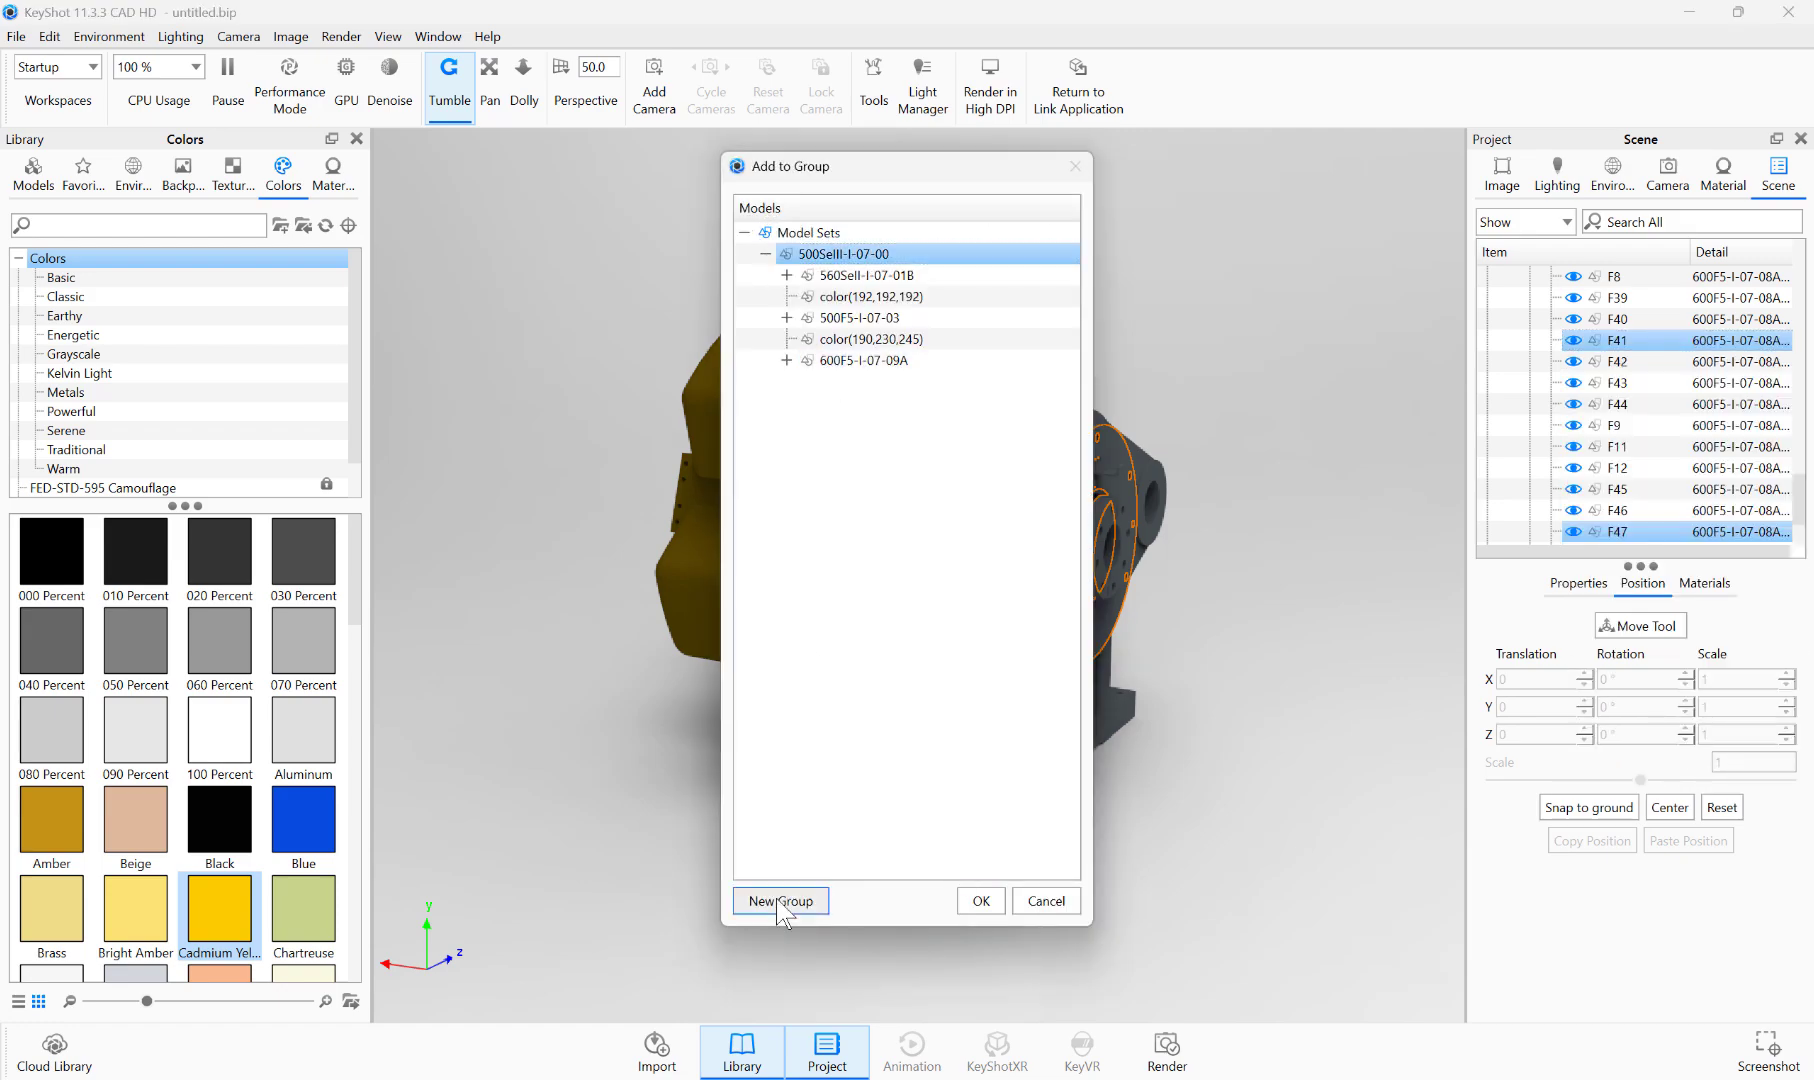
pyautogui.click(780, 900)
pyautogui.write('N')
pyautogui.press('capslock')
pyautogui.write('ew group')
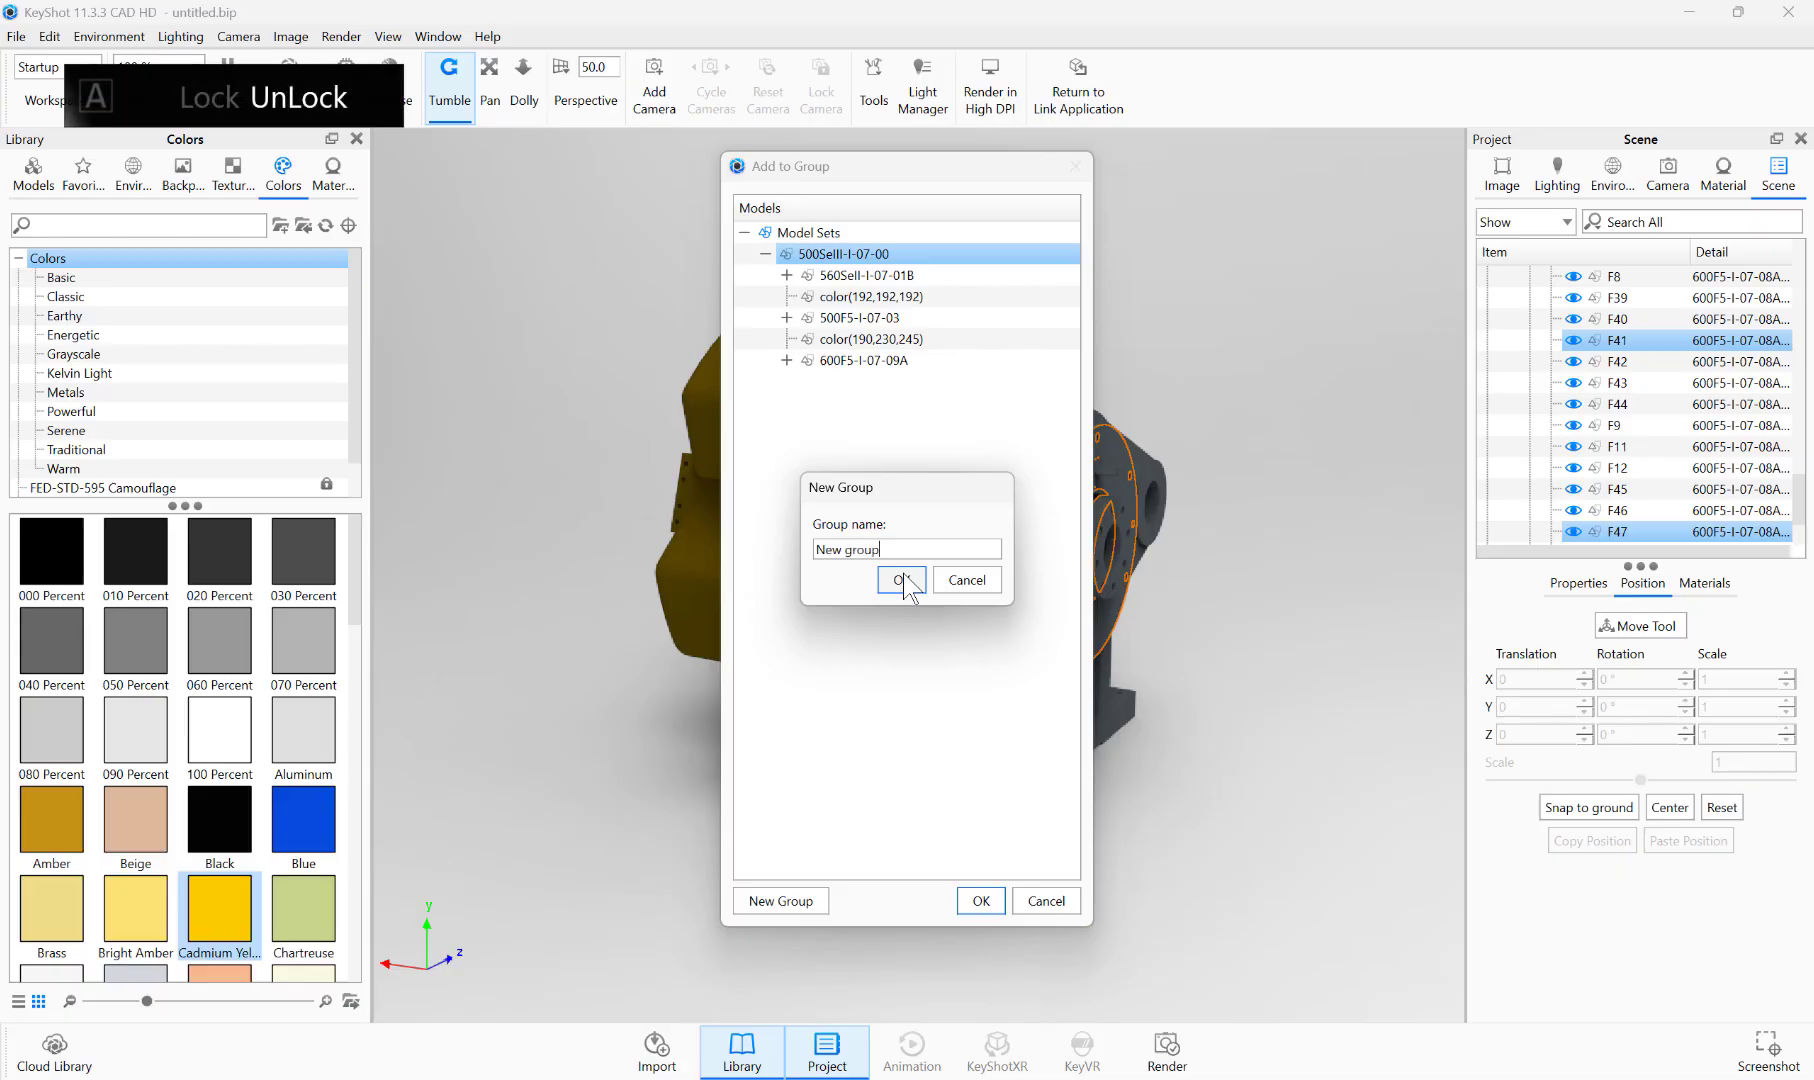
pyautogui.click(901, 580)
pyautogui.click(981, 900)
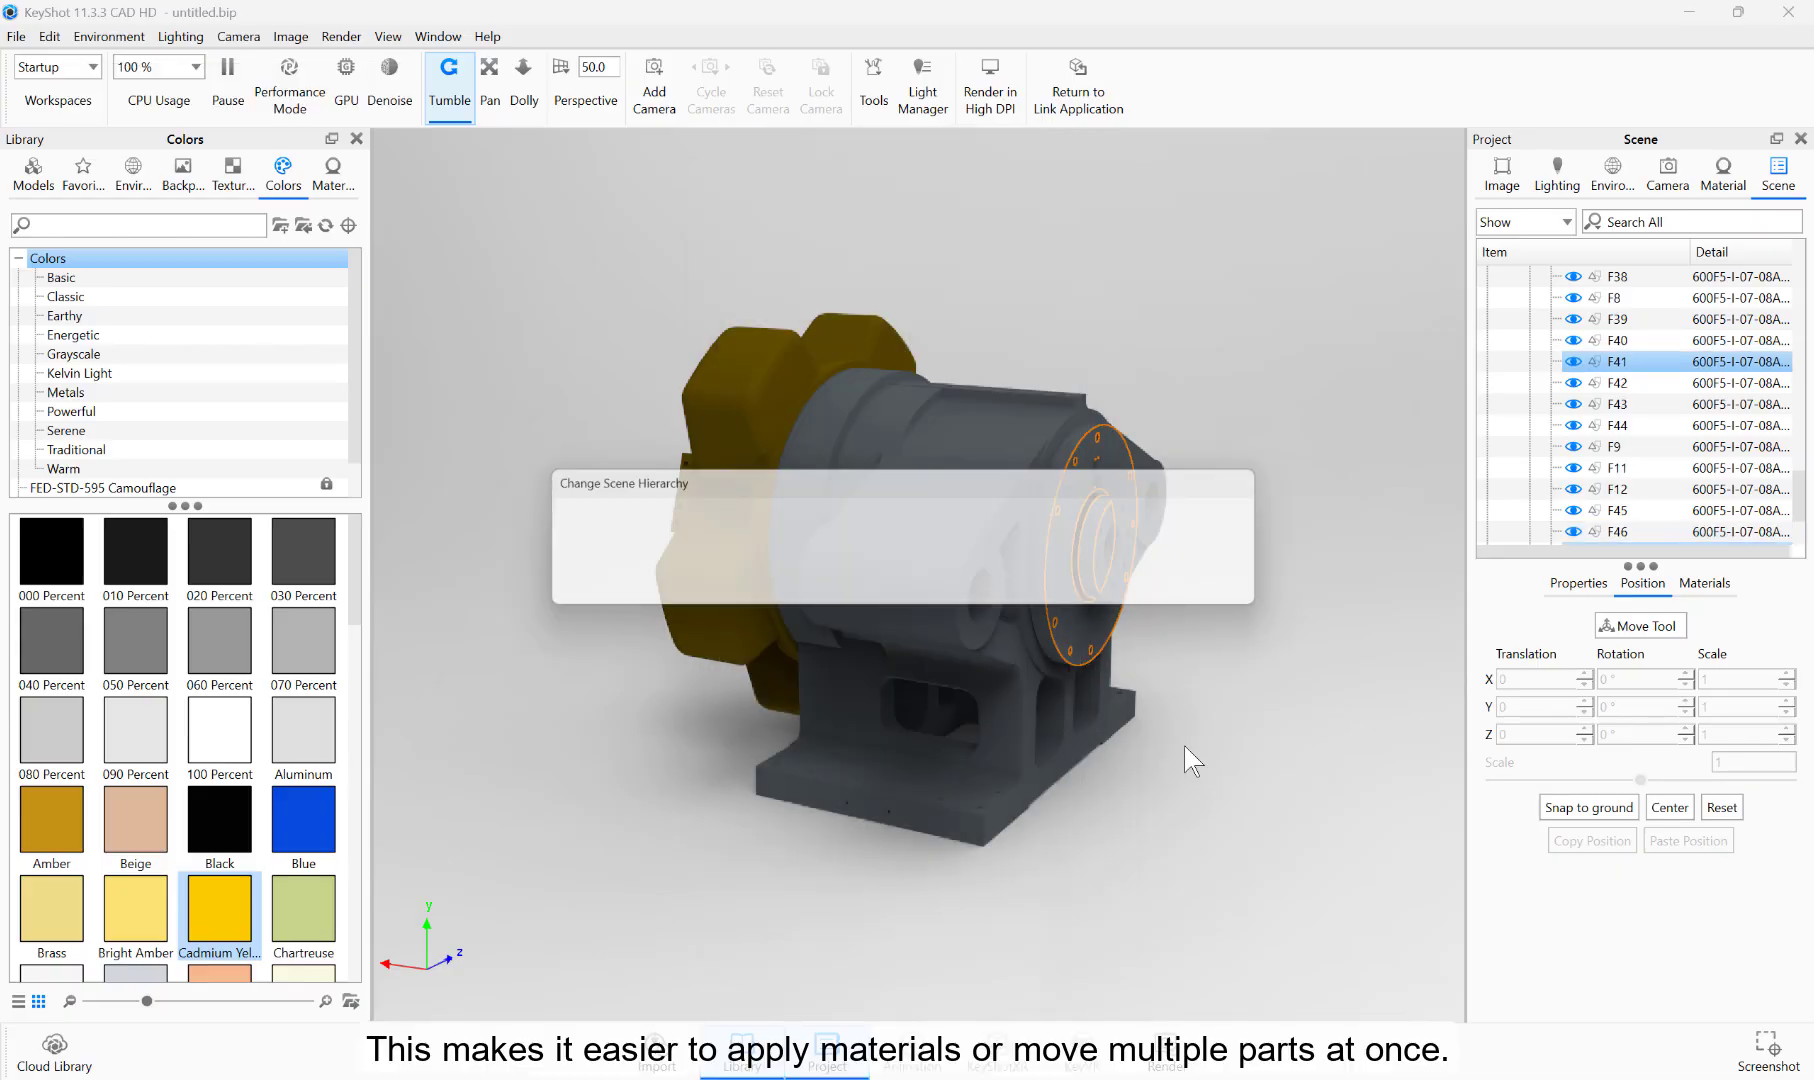
pyautogui.click(1152, 584)
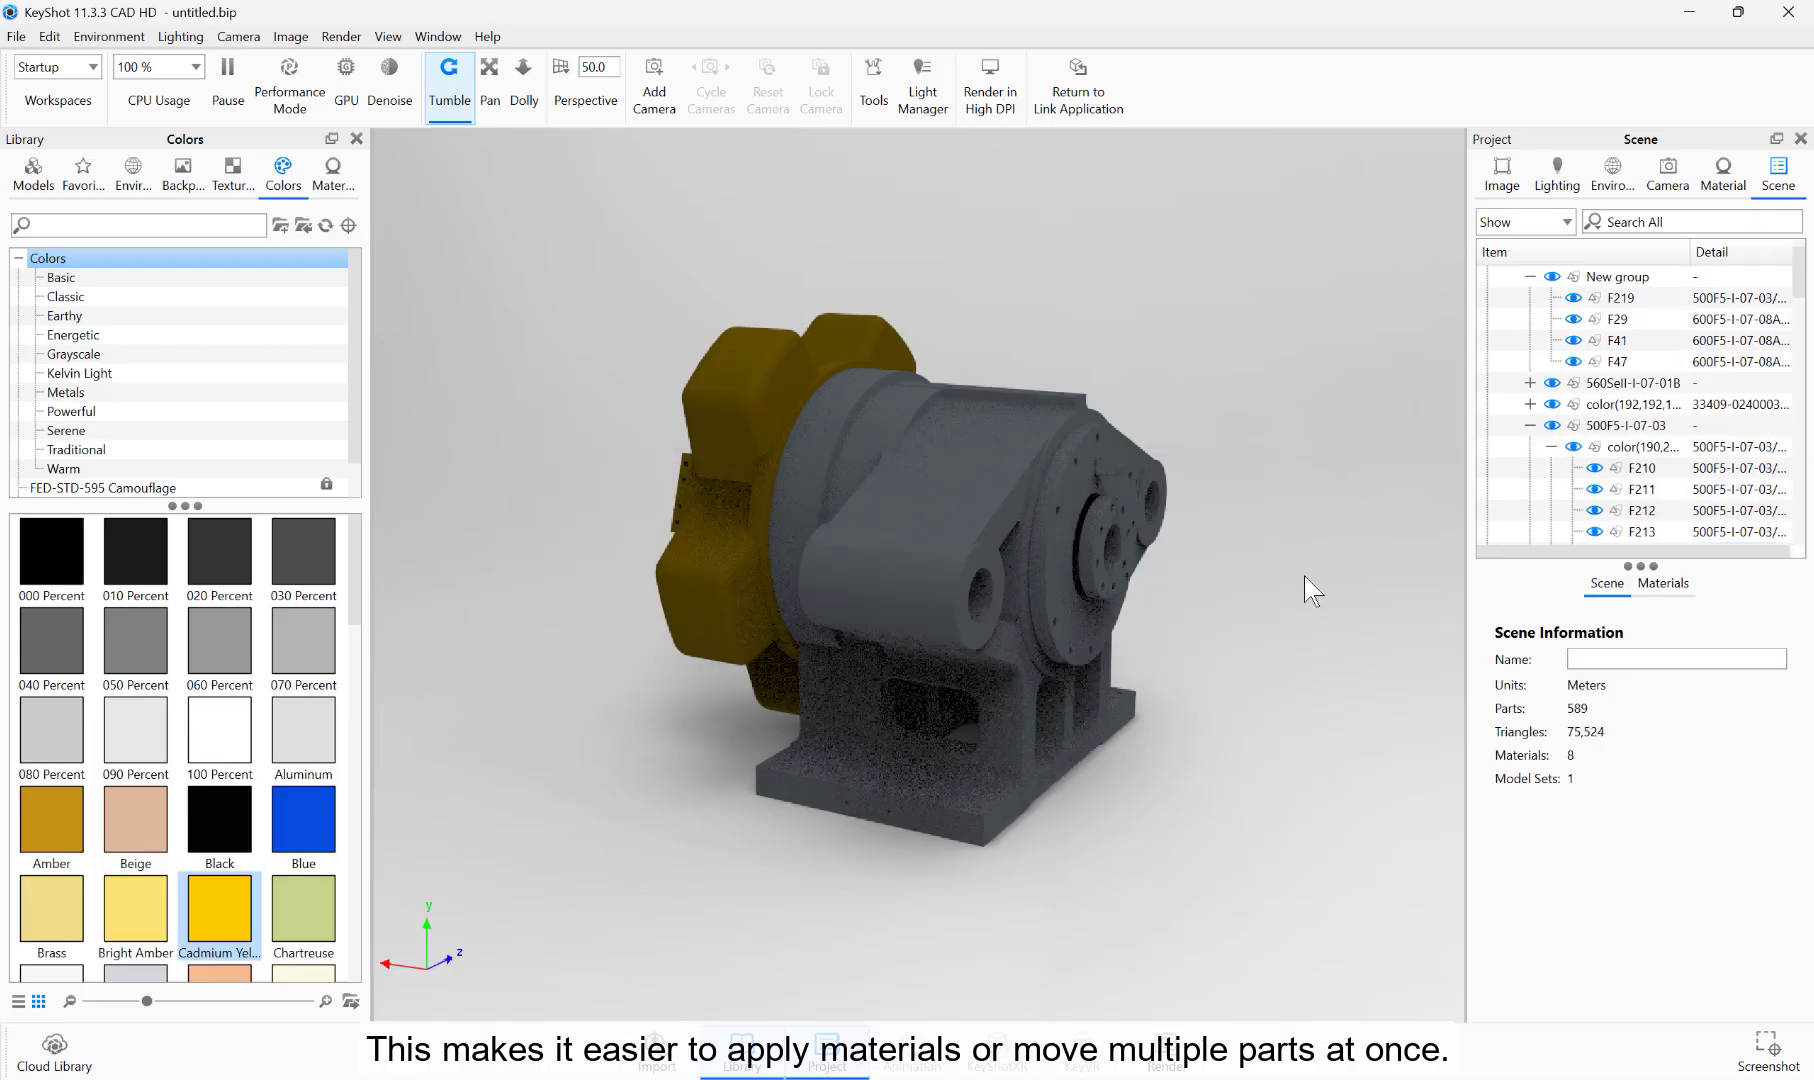
# Step: Try moving "New group" about 739.08 along the Y axis, away from the housing
pyautogui.click(1624, 280)
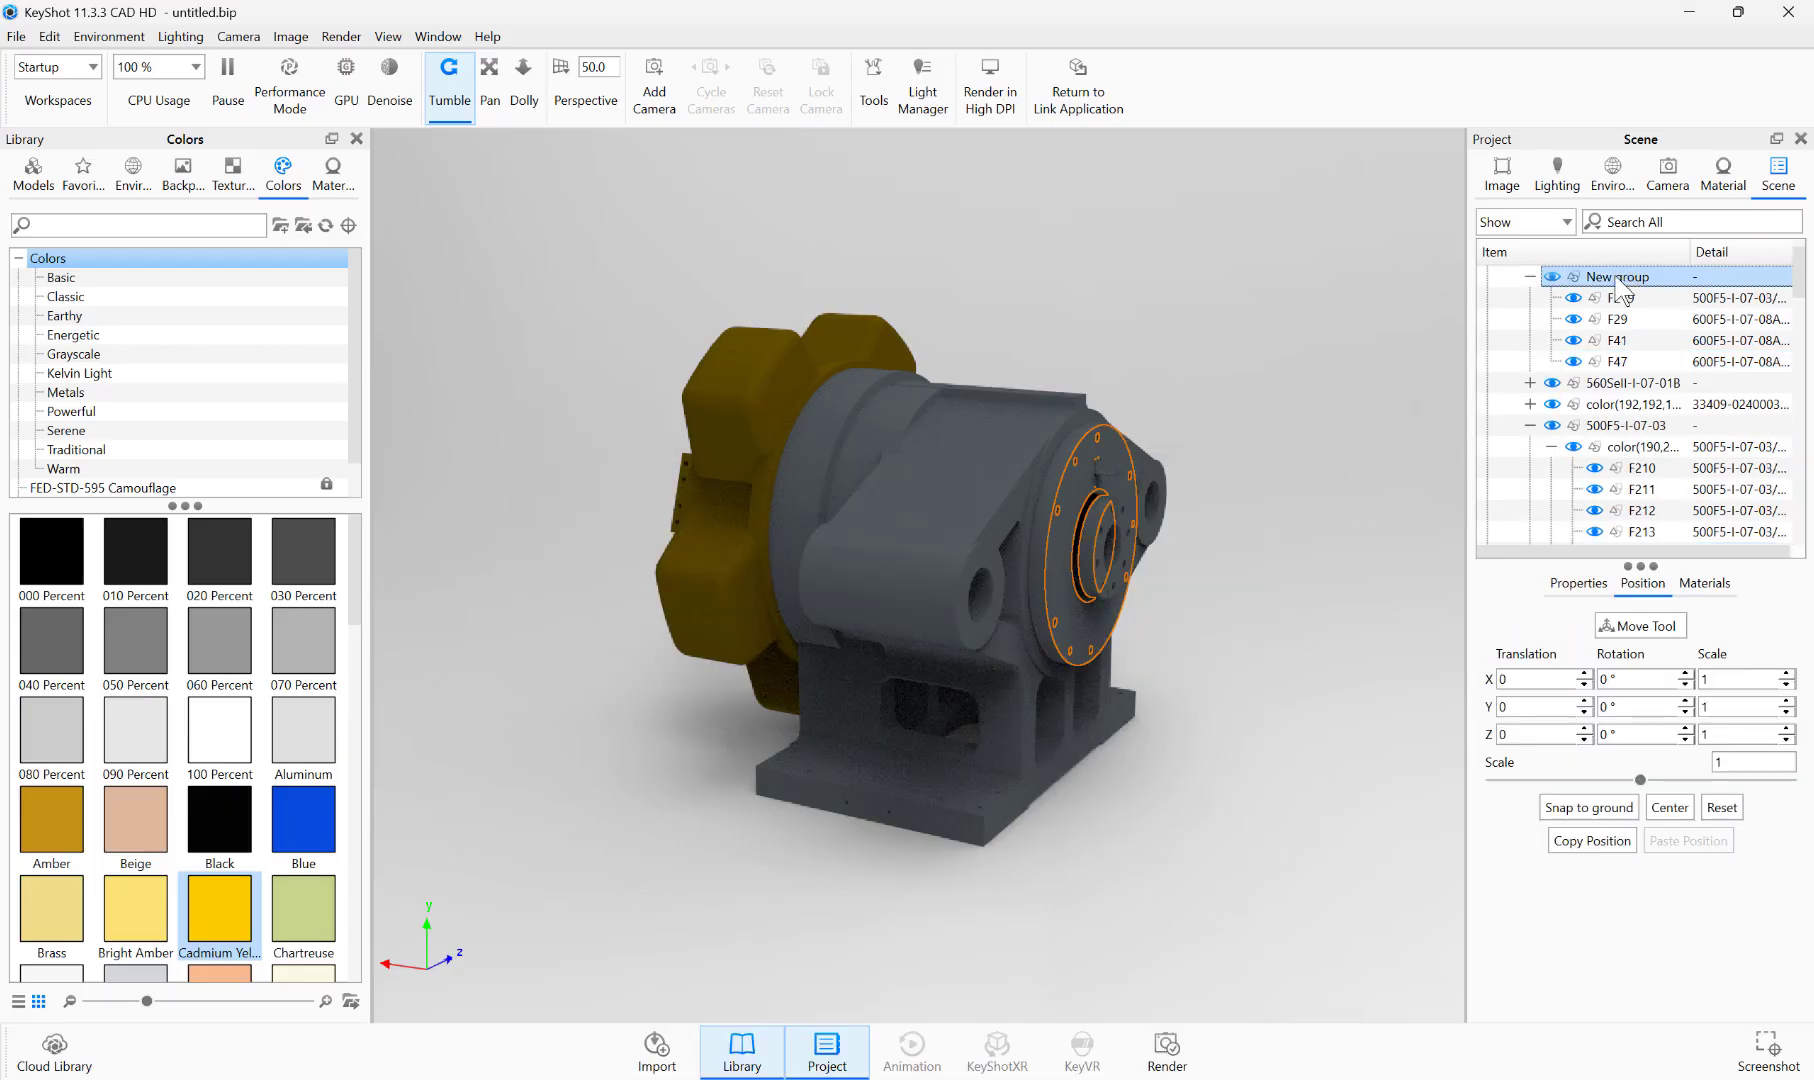
pyautogui.rightClick(1623, 282)
pyautogui.click(1605, 369)
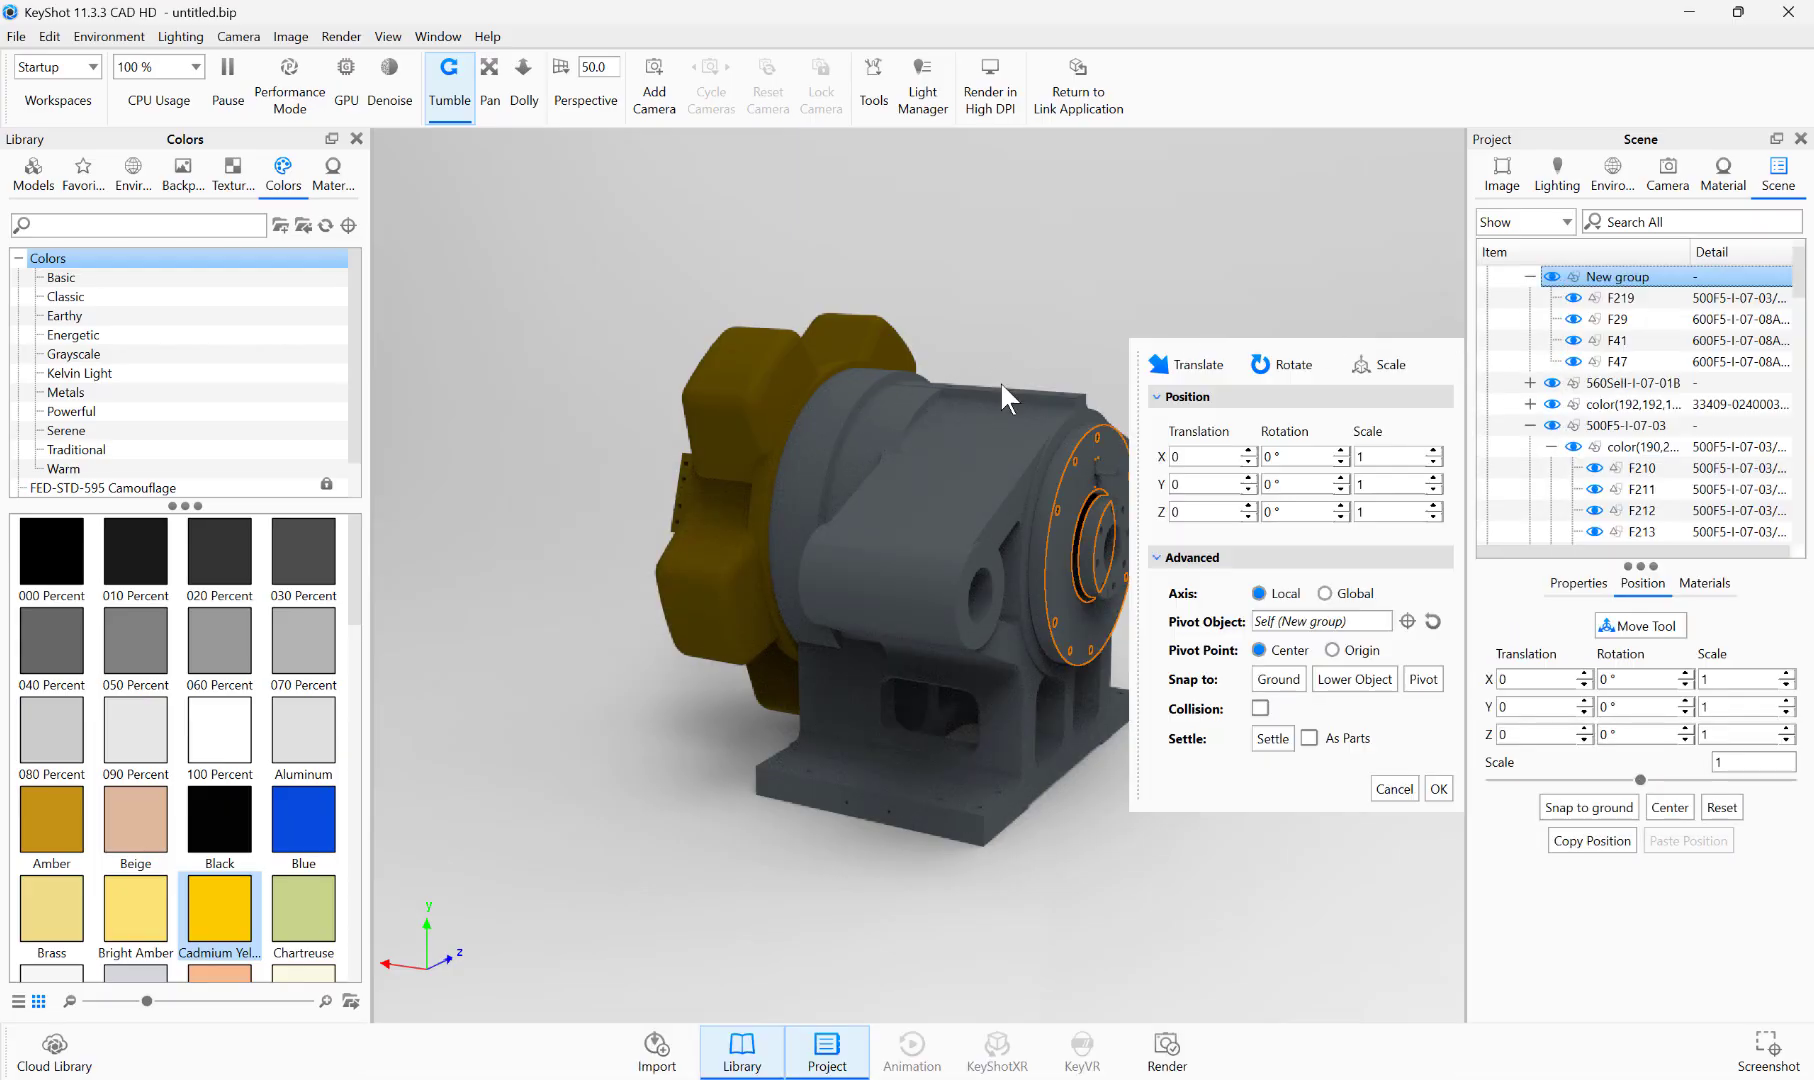
pyautogui.moveTo(1108, 332); pyautogui.dragTo(923, 421)
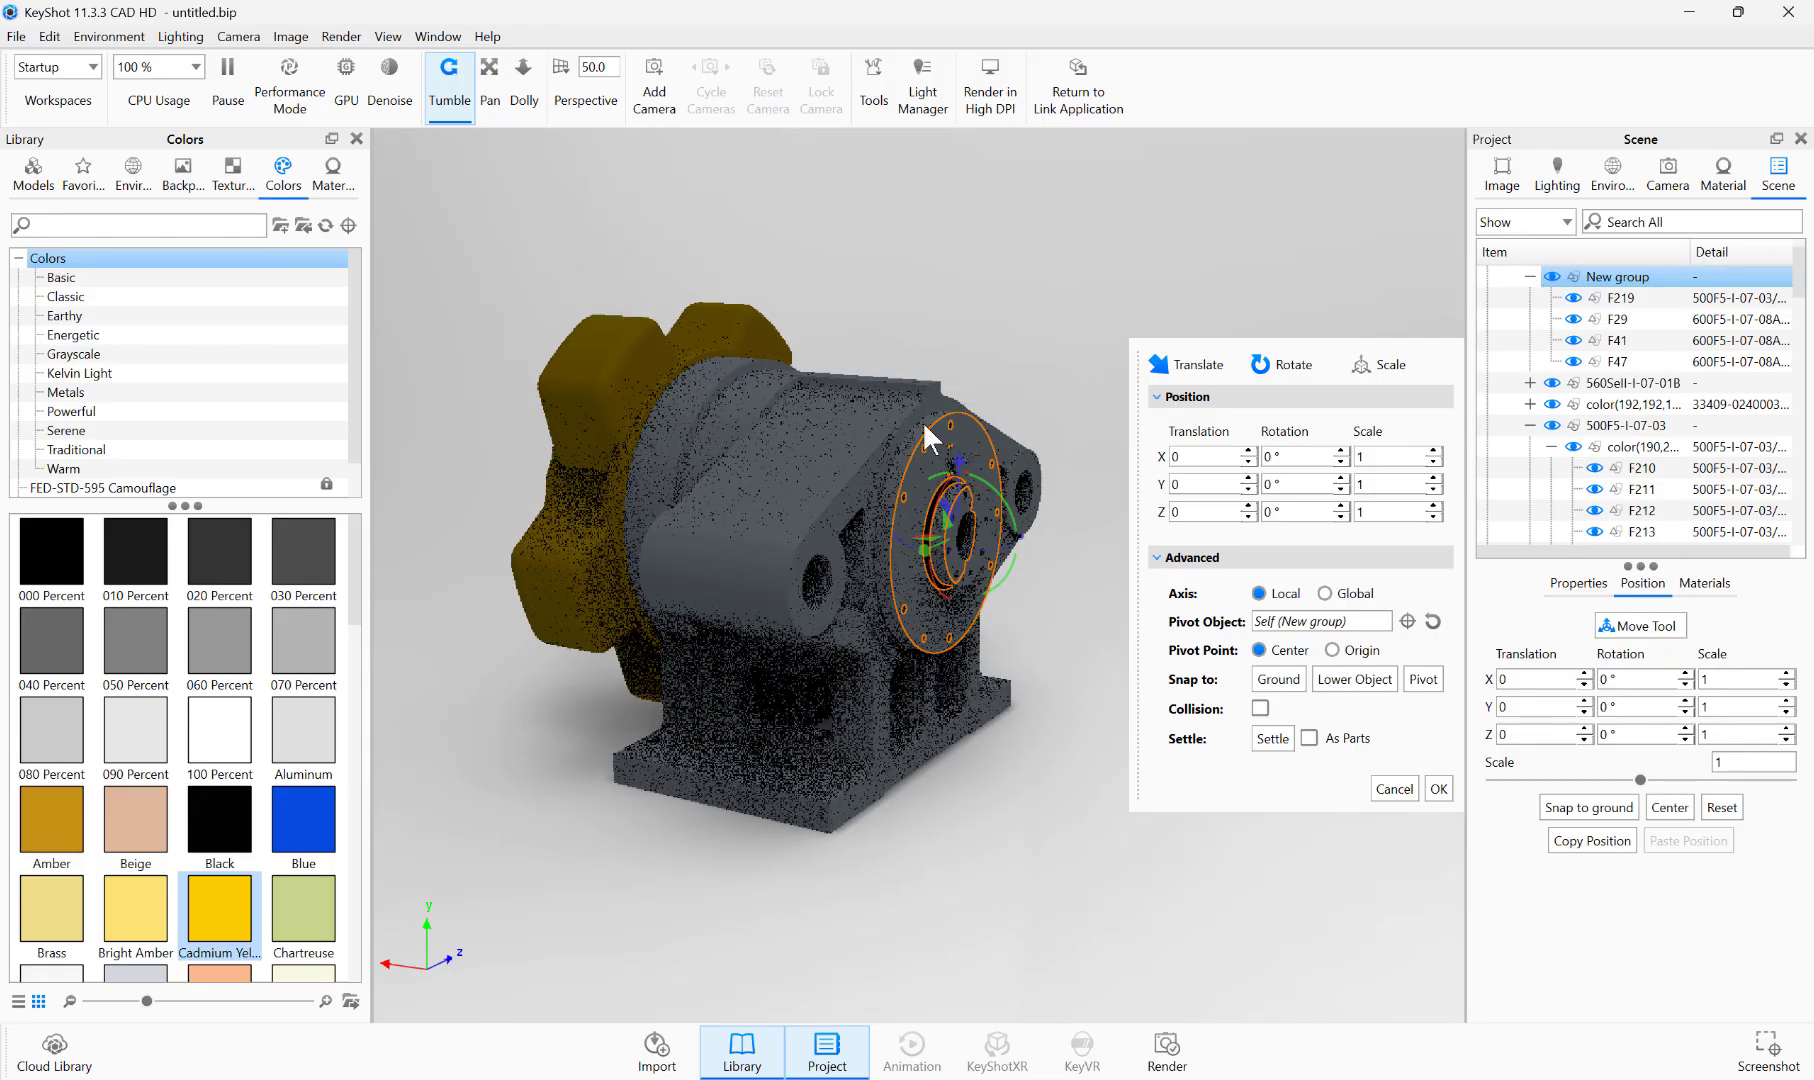
pyautogui.moveTo(925, 548); pyautogui.dragTo(711, 557)
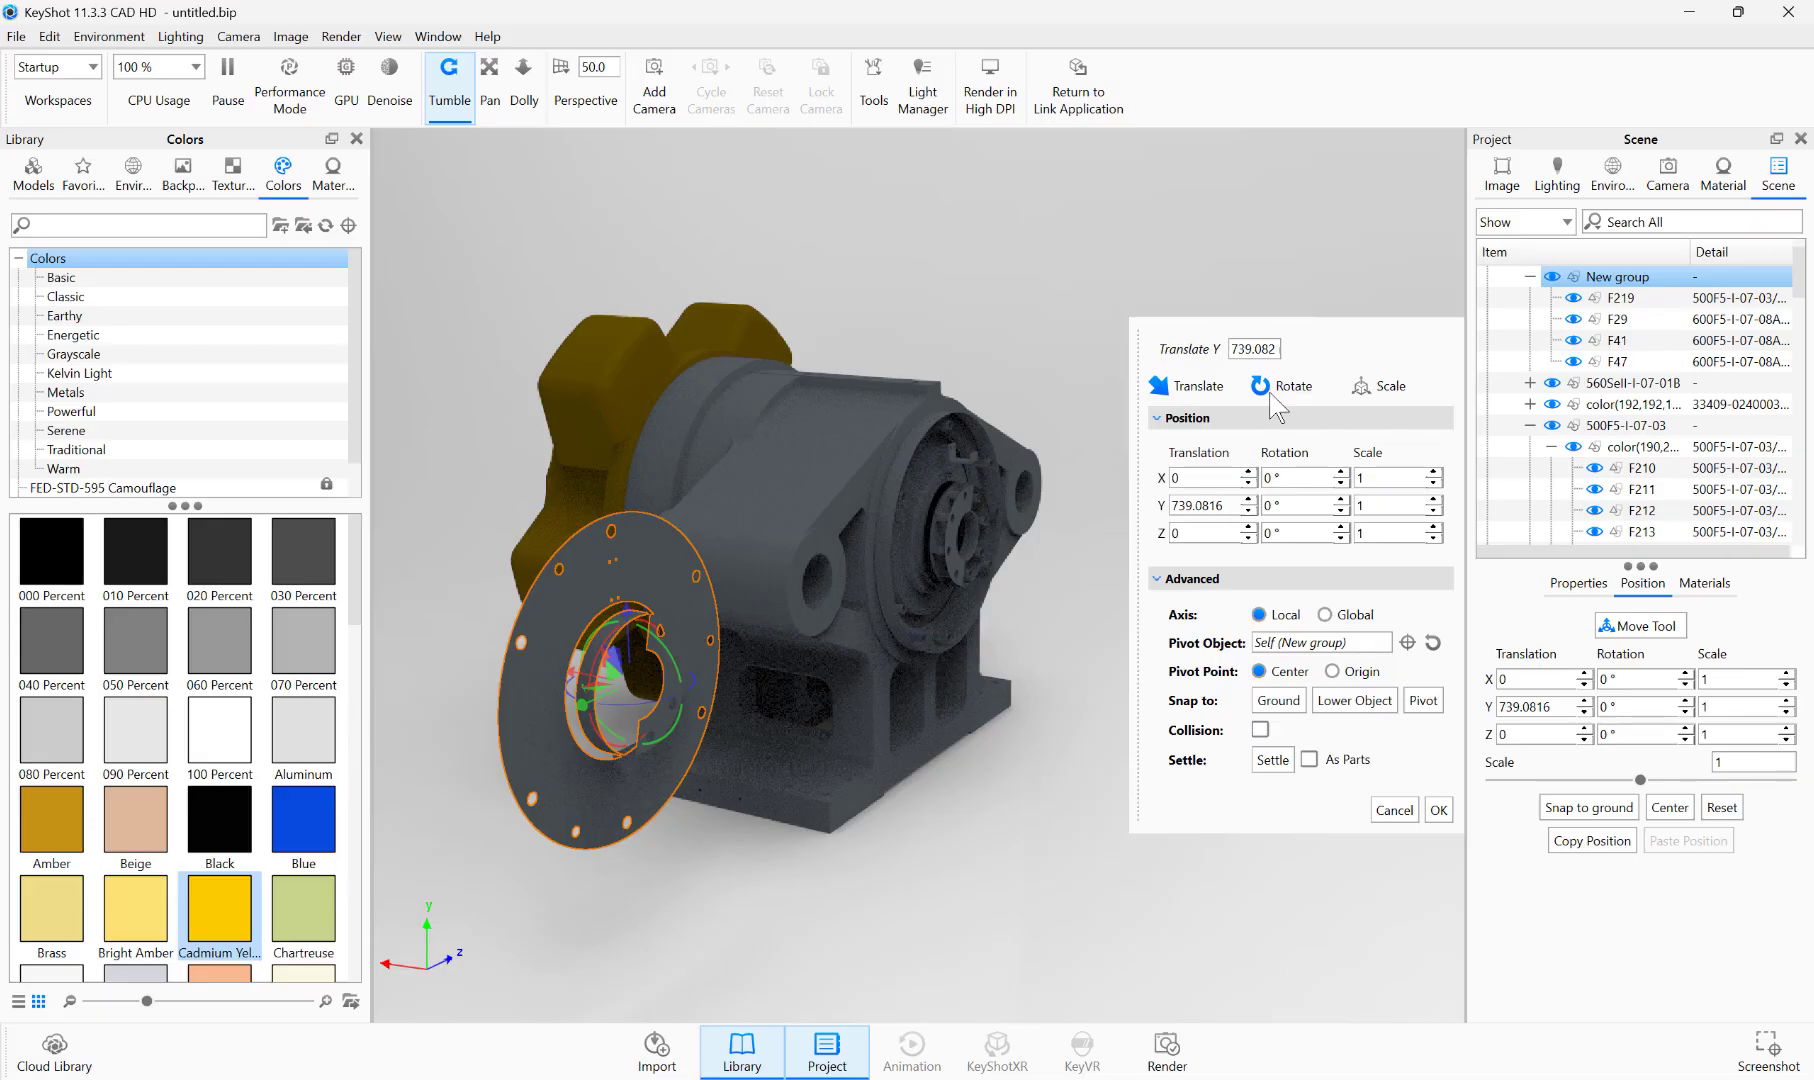
pyautogui.click(1392, 810)
pyautogui.click(1360, 490)
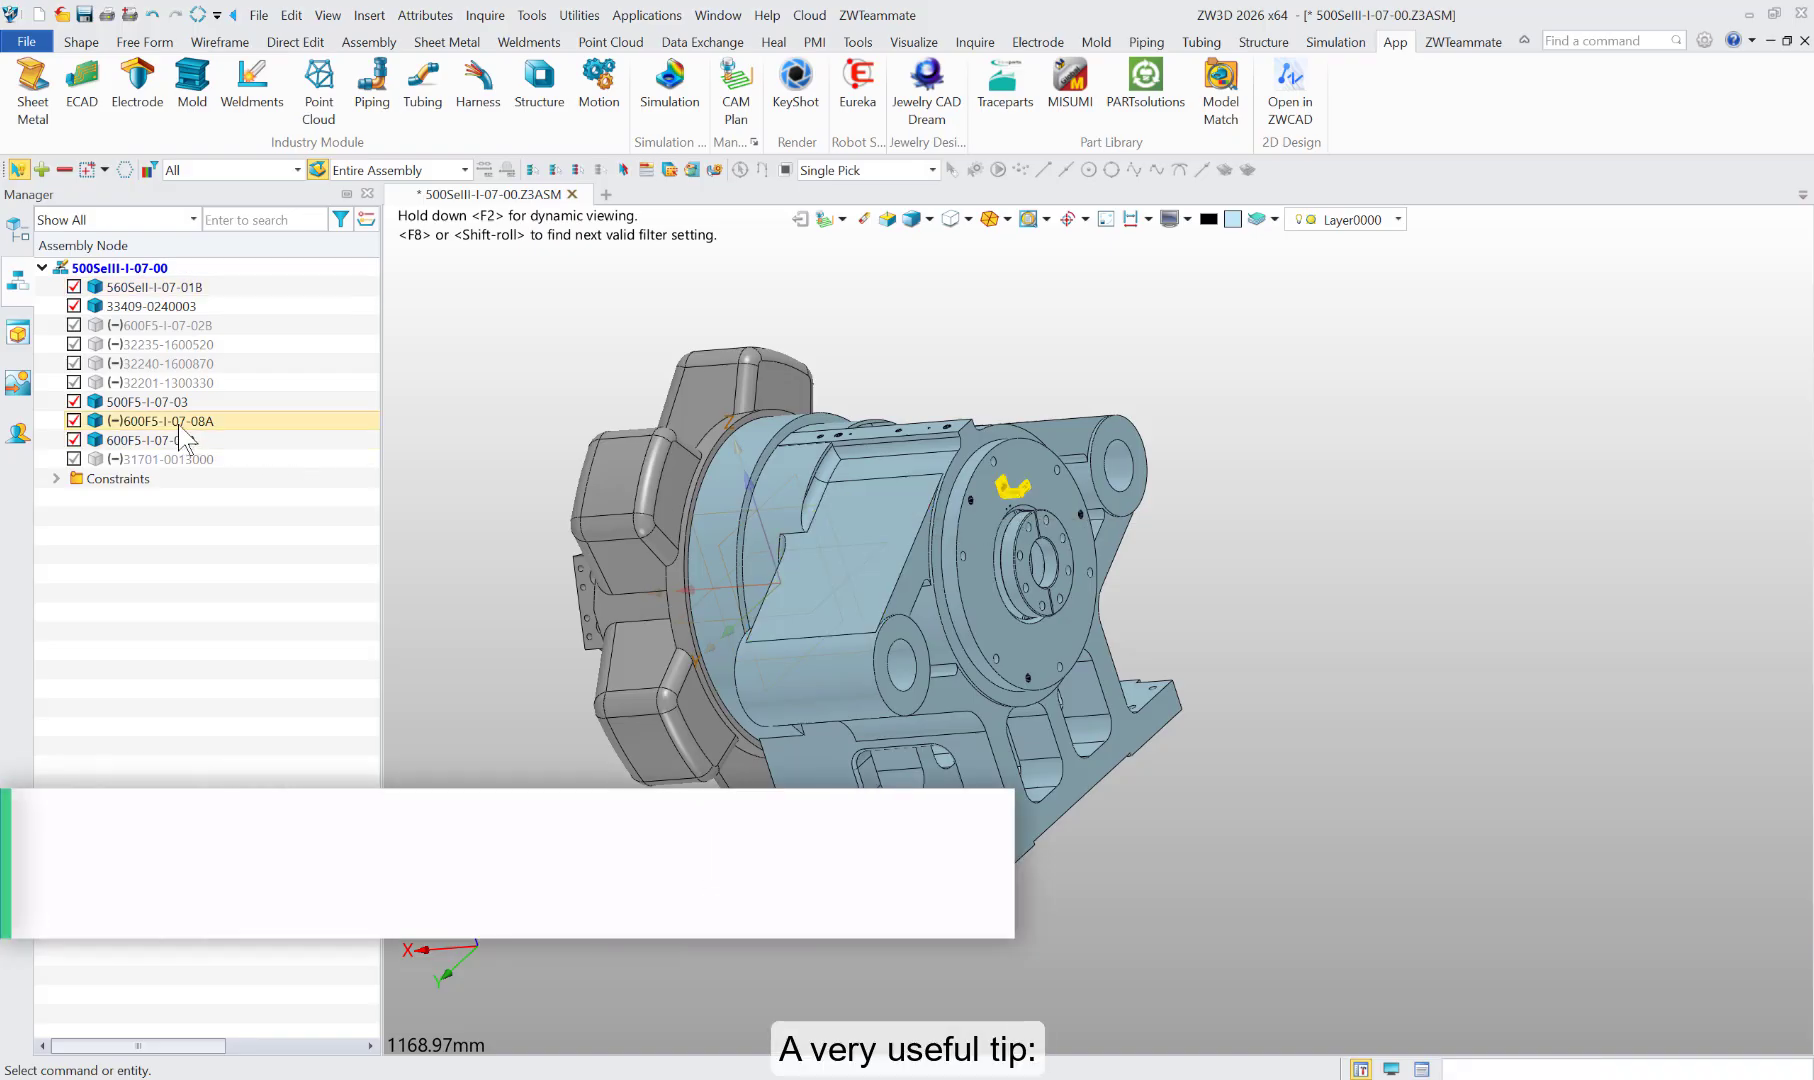
# Step: Switch to ZW3D and set the appearance color of component 600F5-I-07-08A to lemon yellow (255,255,0)
pyautogui.rightClick(163, 419)
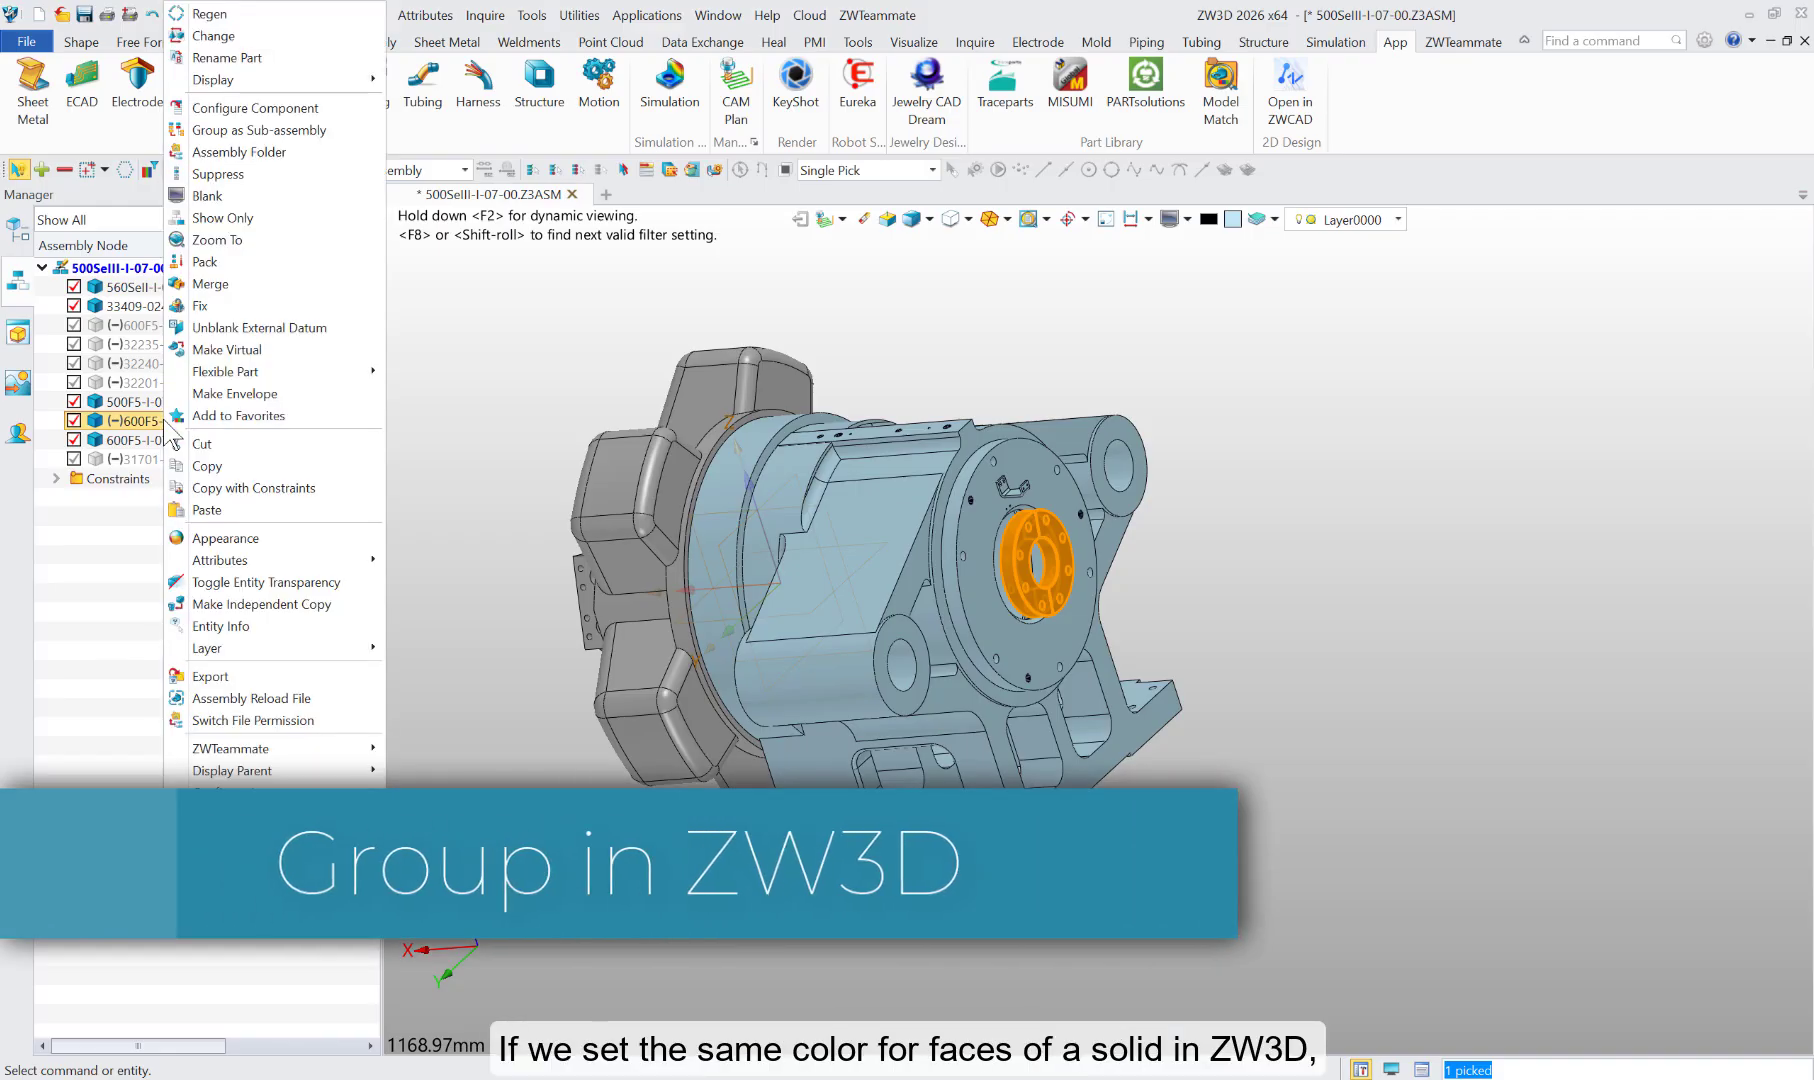
pyautogui.click(266, 540)
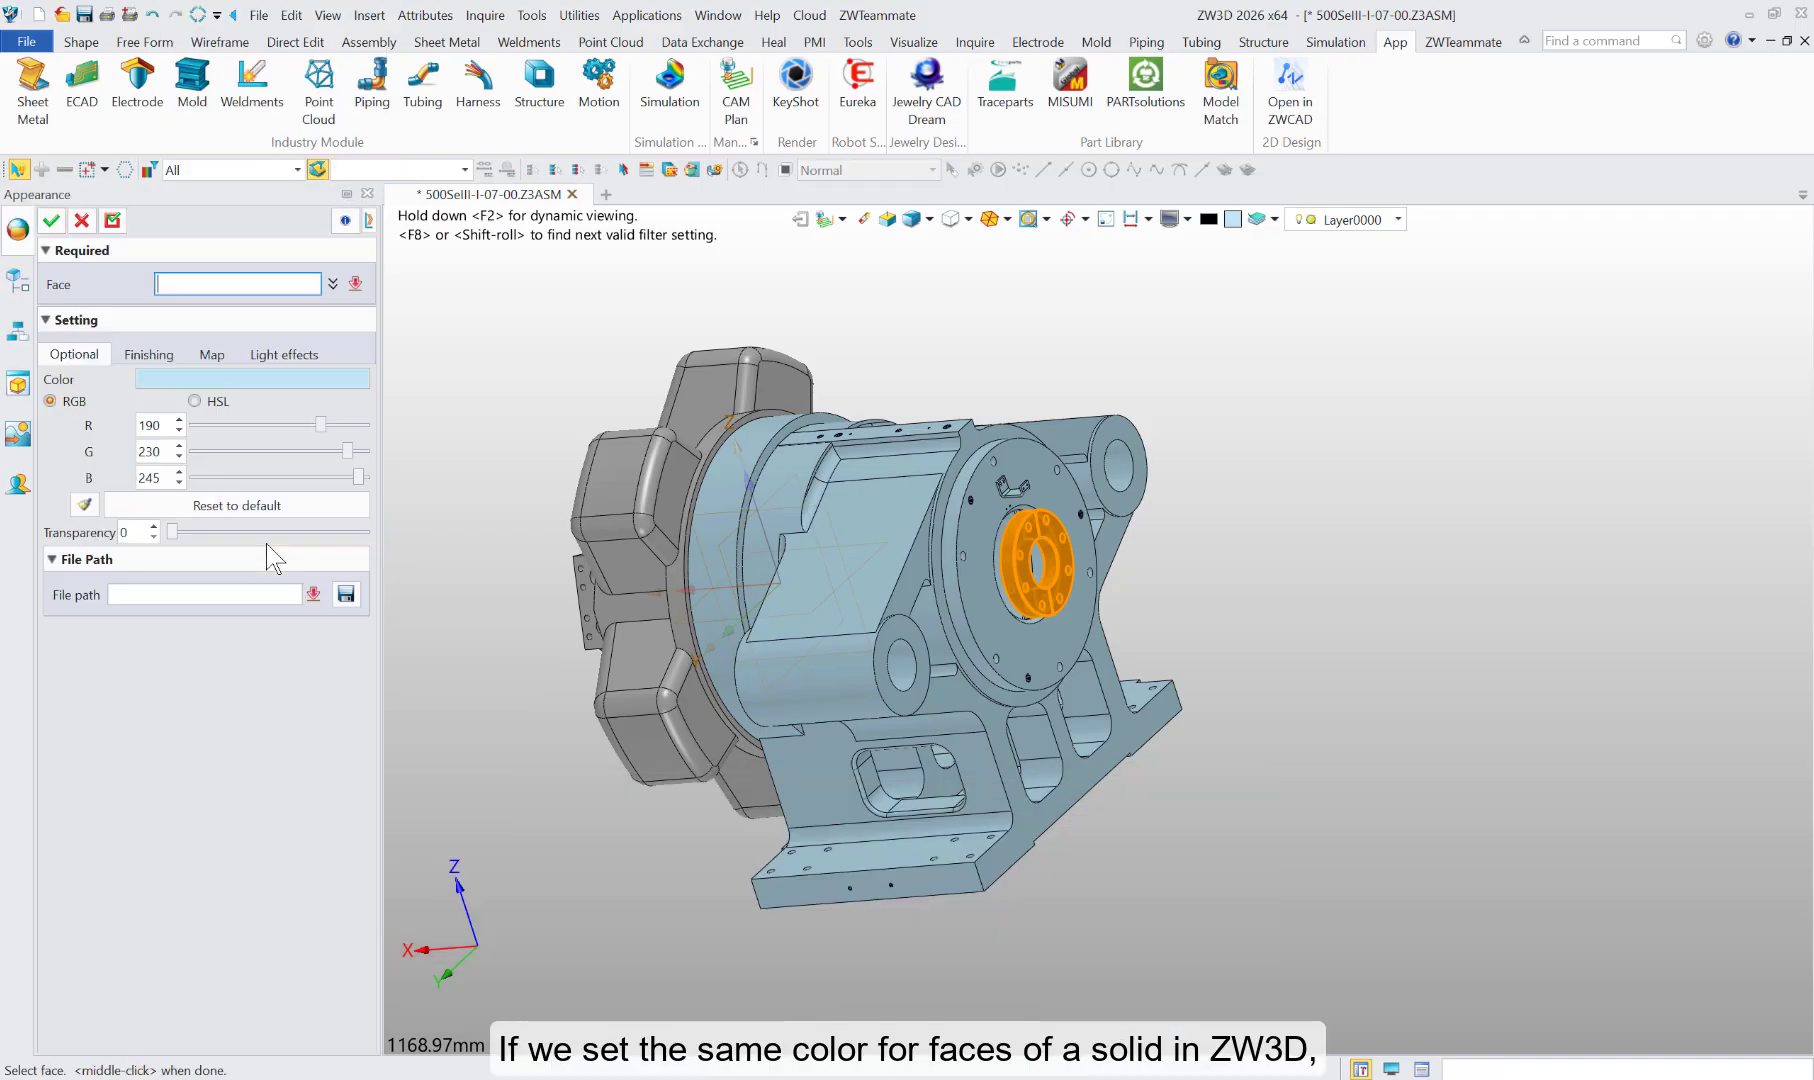
pyautogui.click(281, 379)
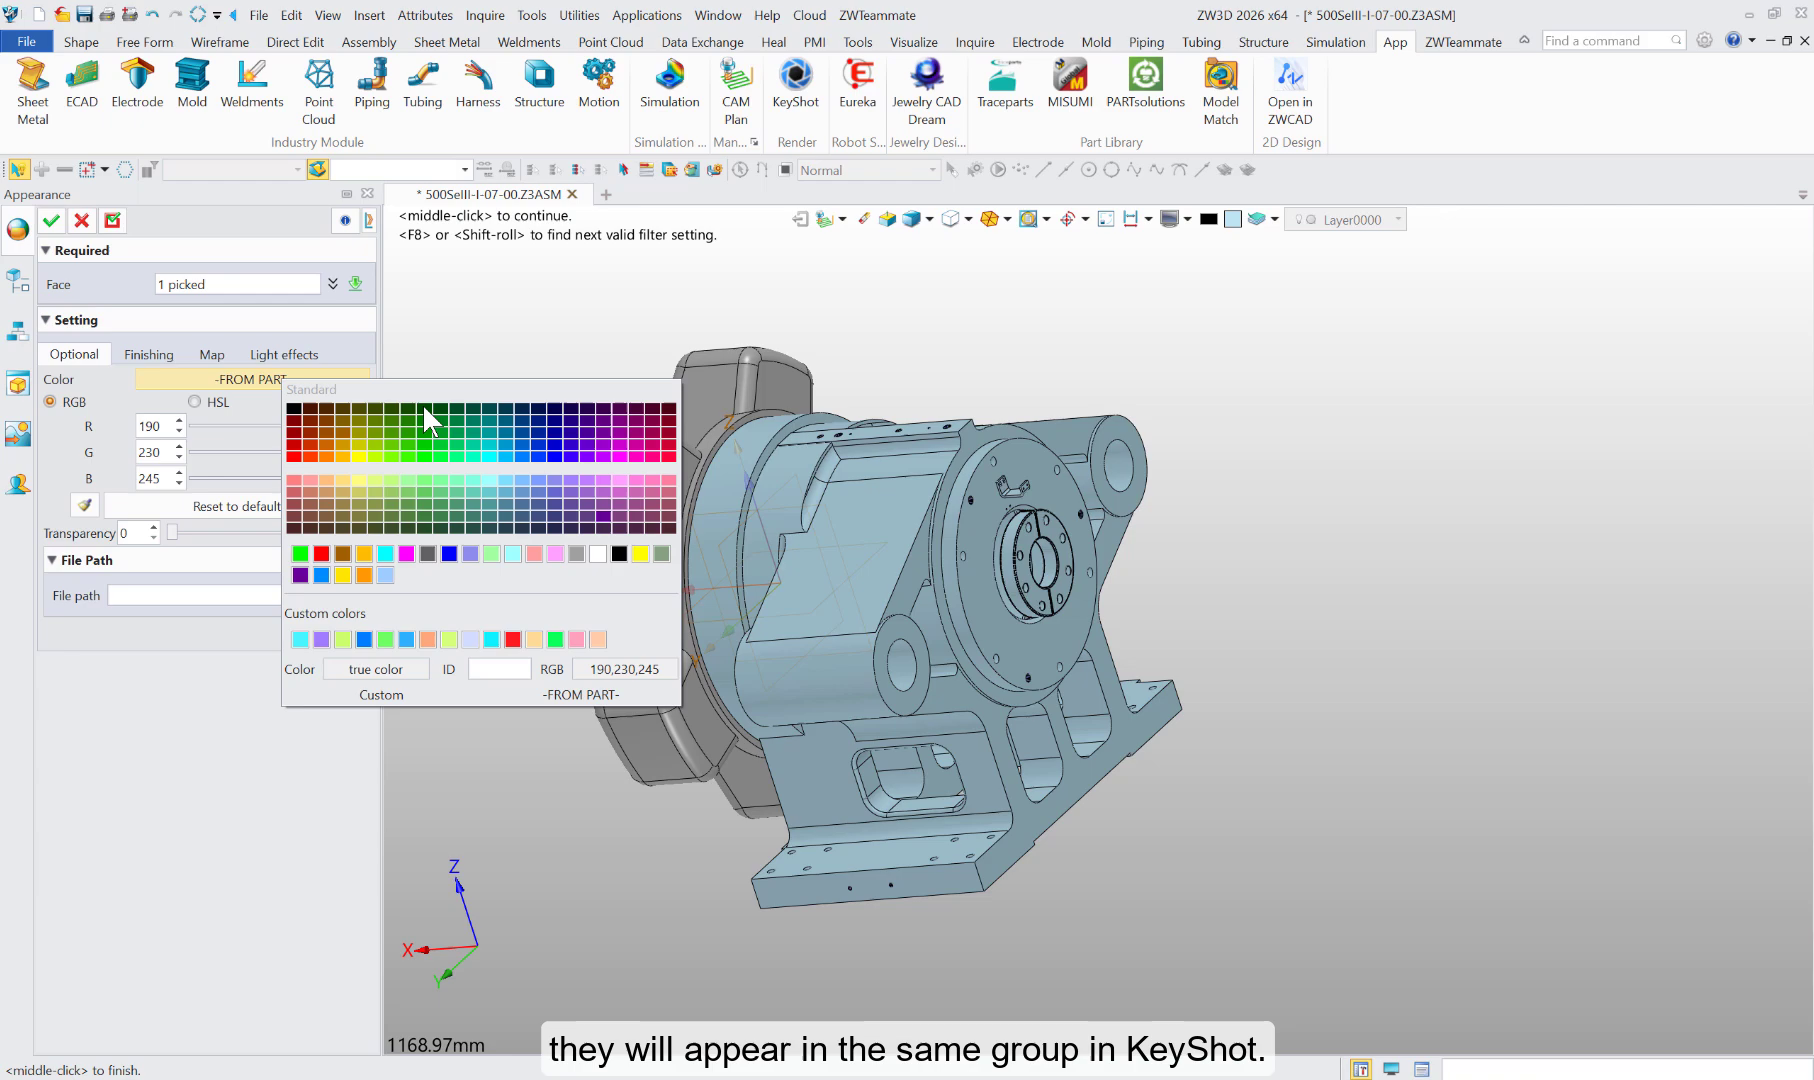
pyautogui.click(358, 457)
pyautogui.click(52, 221)
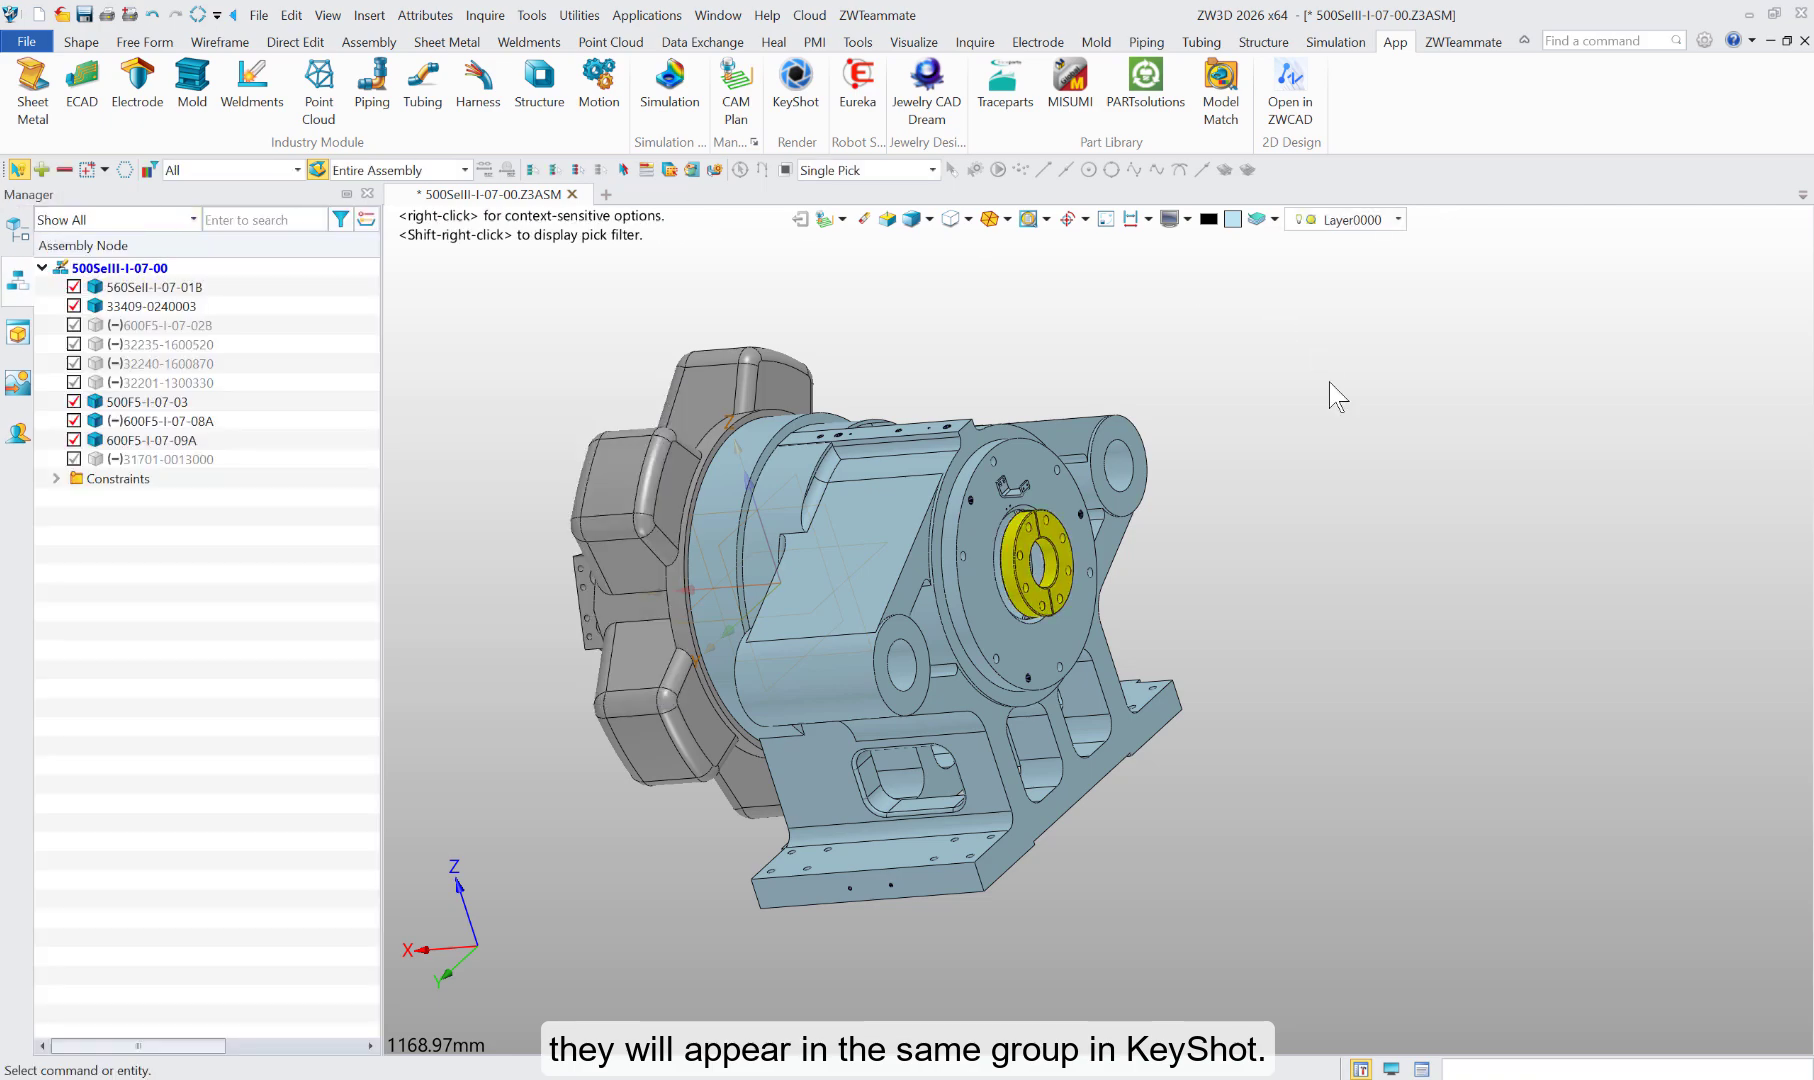
# Step: Open component 600F5-I-07-08A from the assembly for editing
pyautogui.scroll(5, 1032, 559)
pyautogui.click(197, 421)
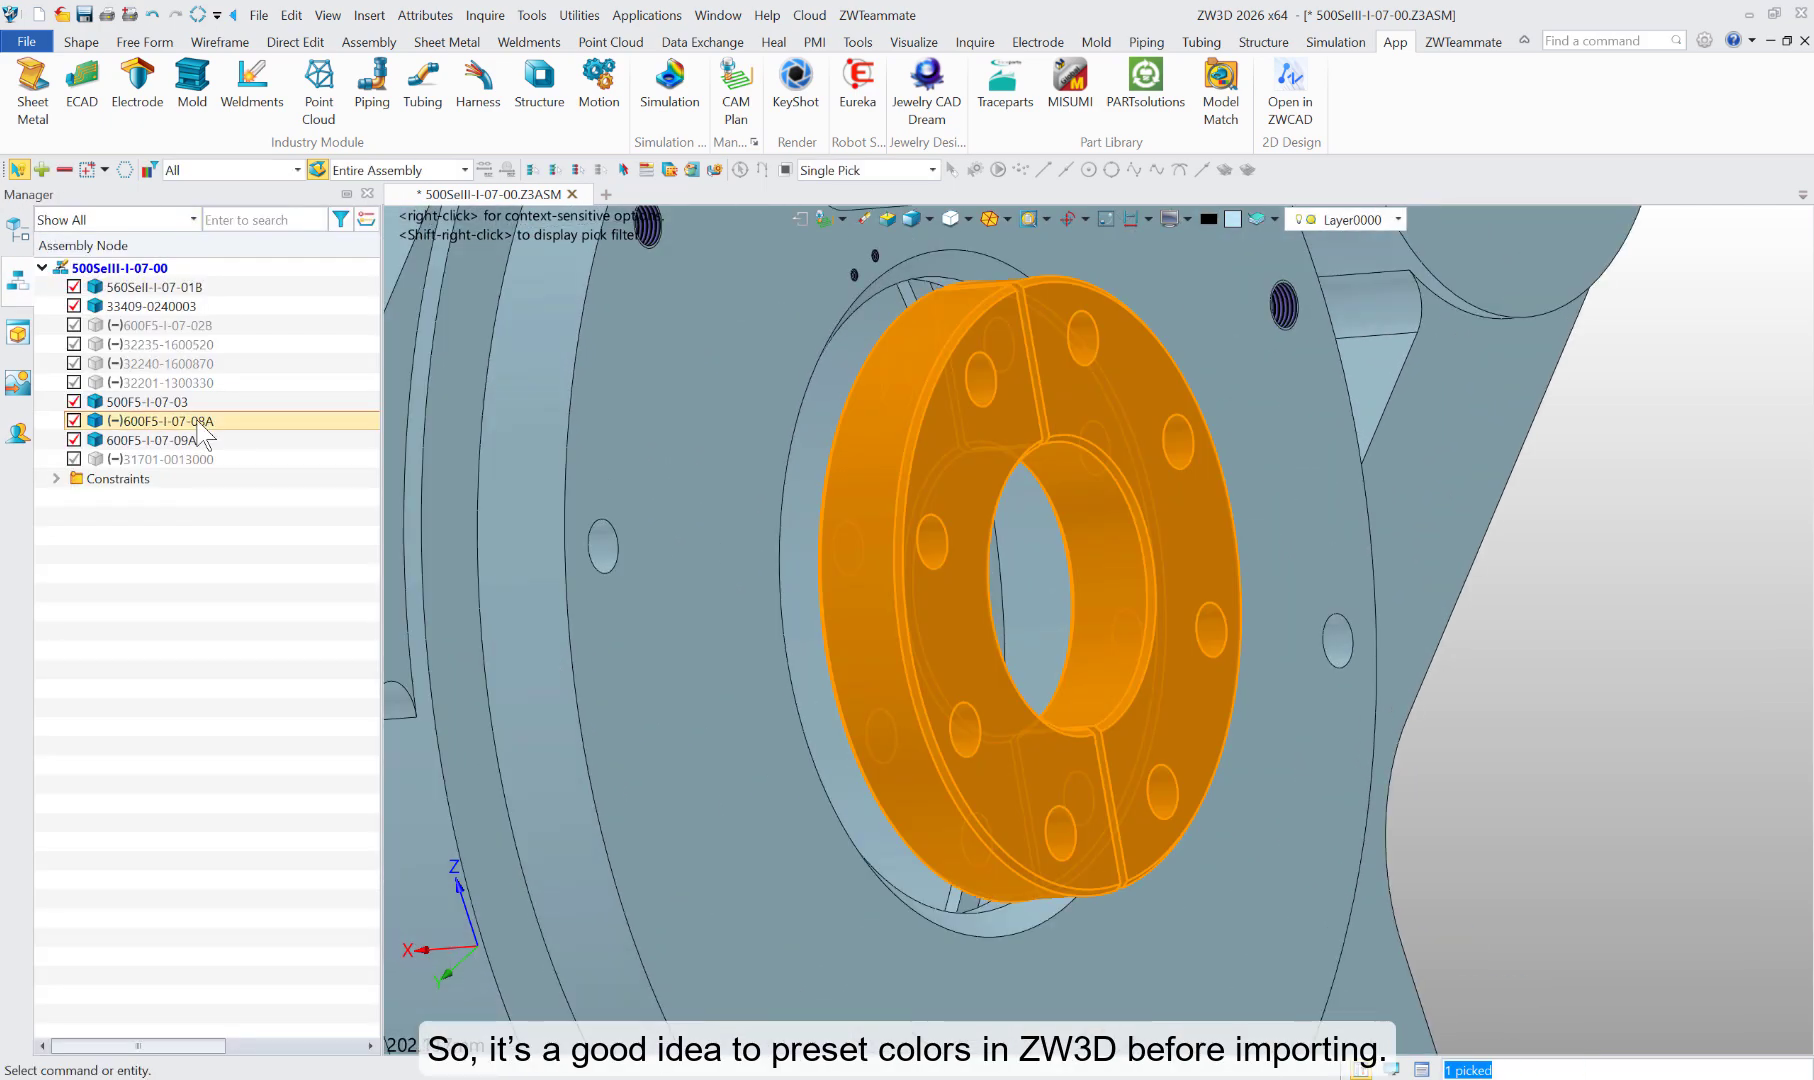
pyautogui.doubleClick(198, 423)
# Step: Apply a magenta appearance color to the eight bolt hole faces of the flange, limiting the pick filter to faces
pyautogui.click(463, 88)
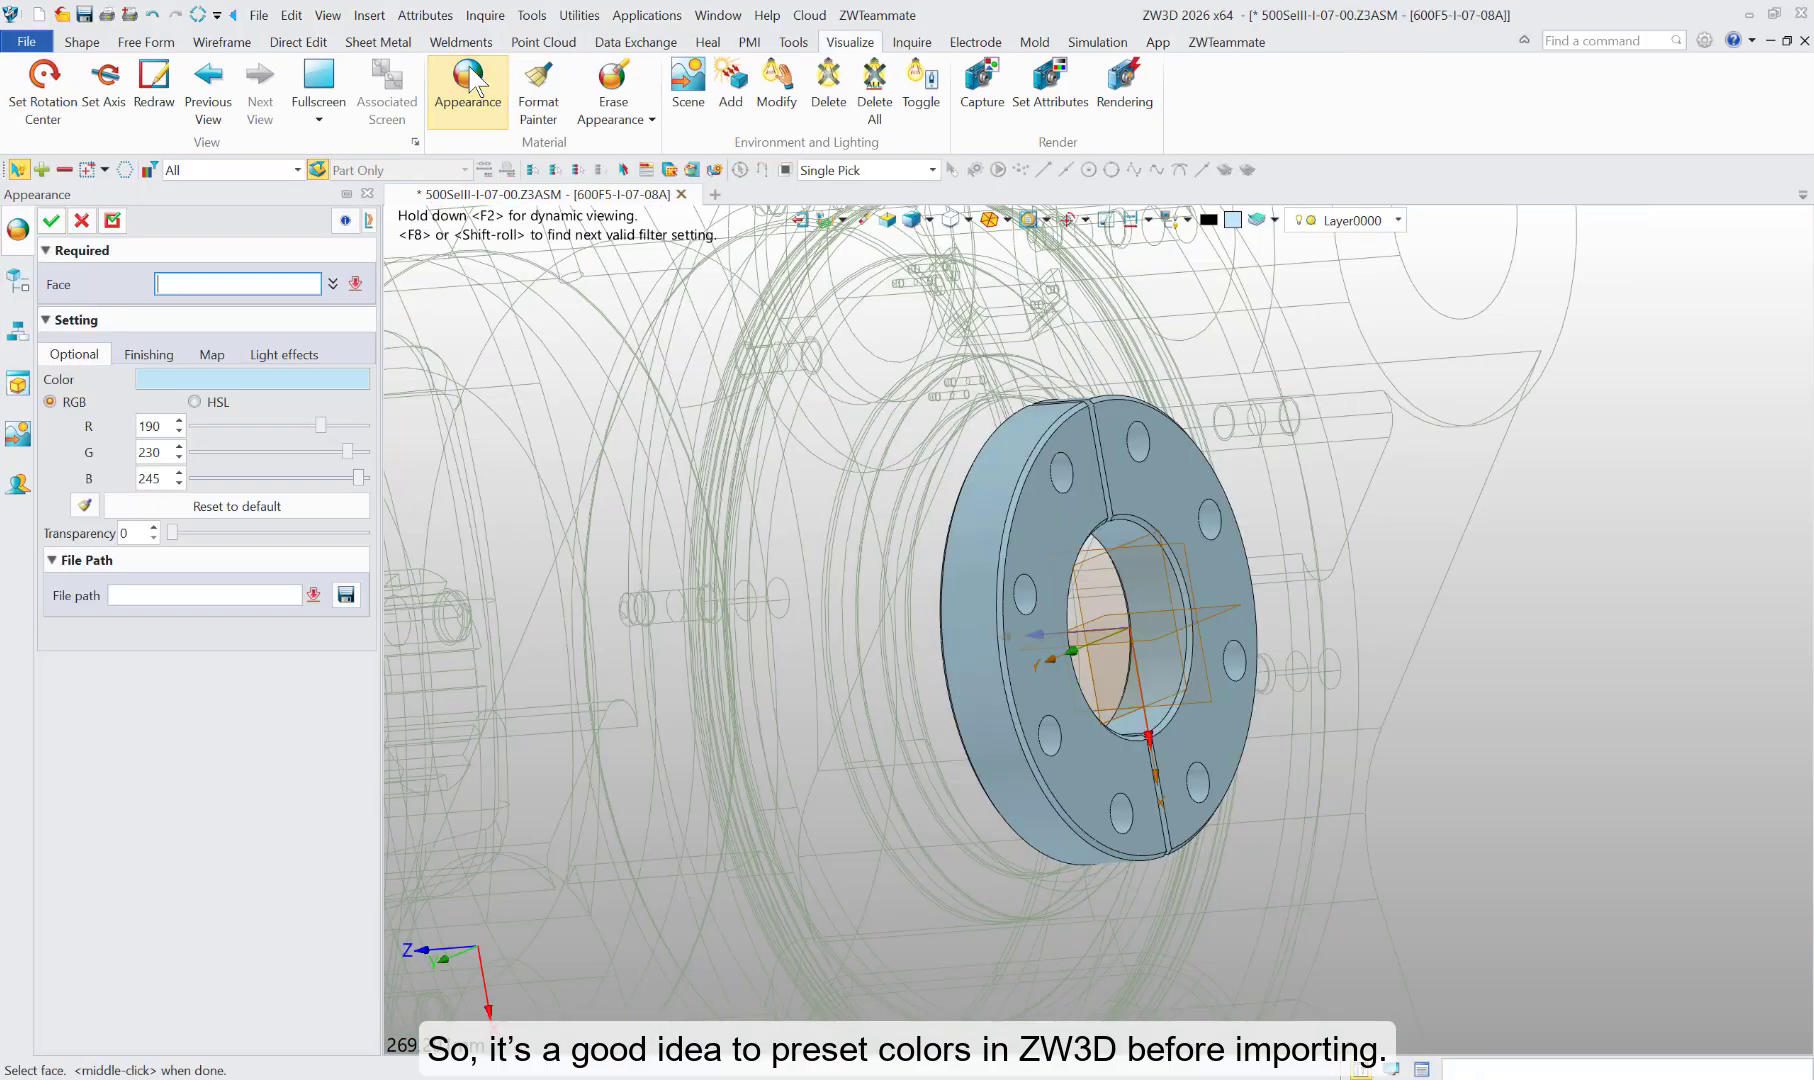
pyautogui.click(225, 170)
pyautogui.click(203, 227)
pyautogui.click(1140, 386)
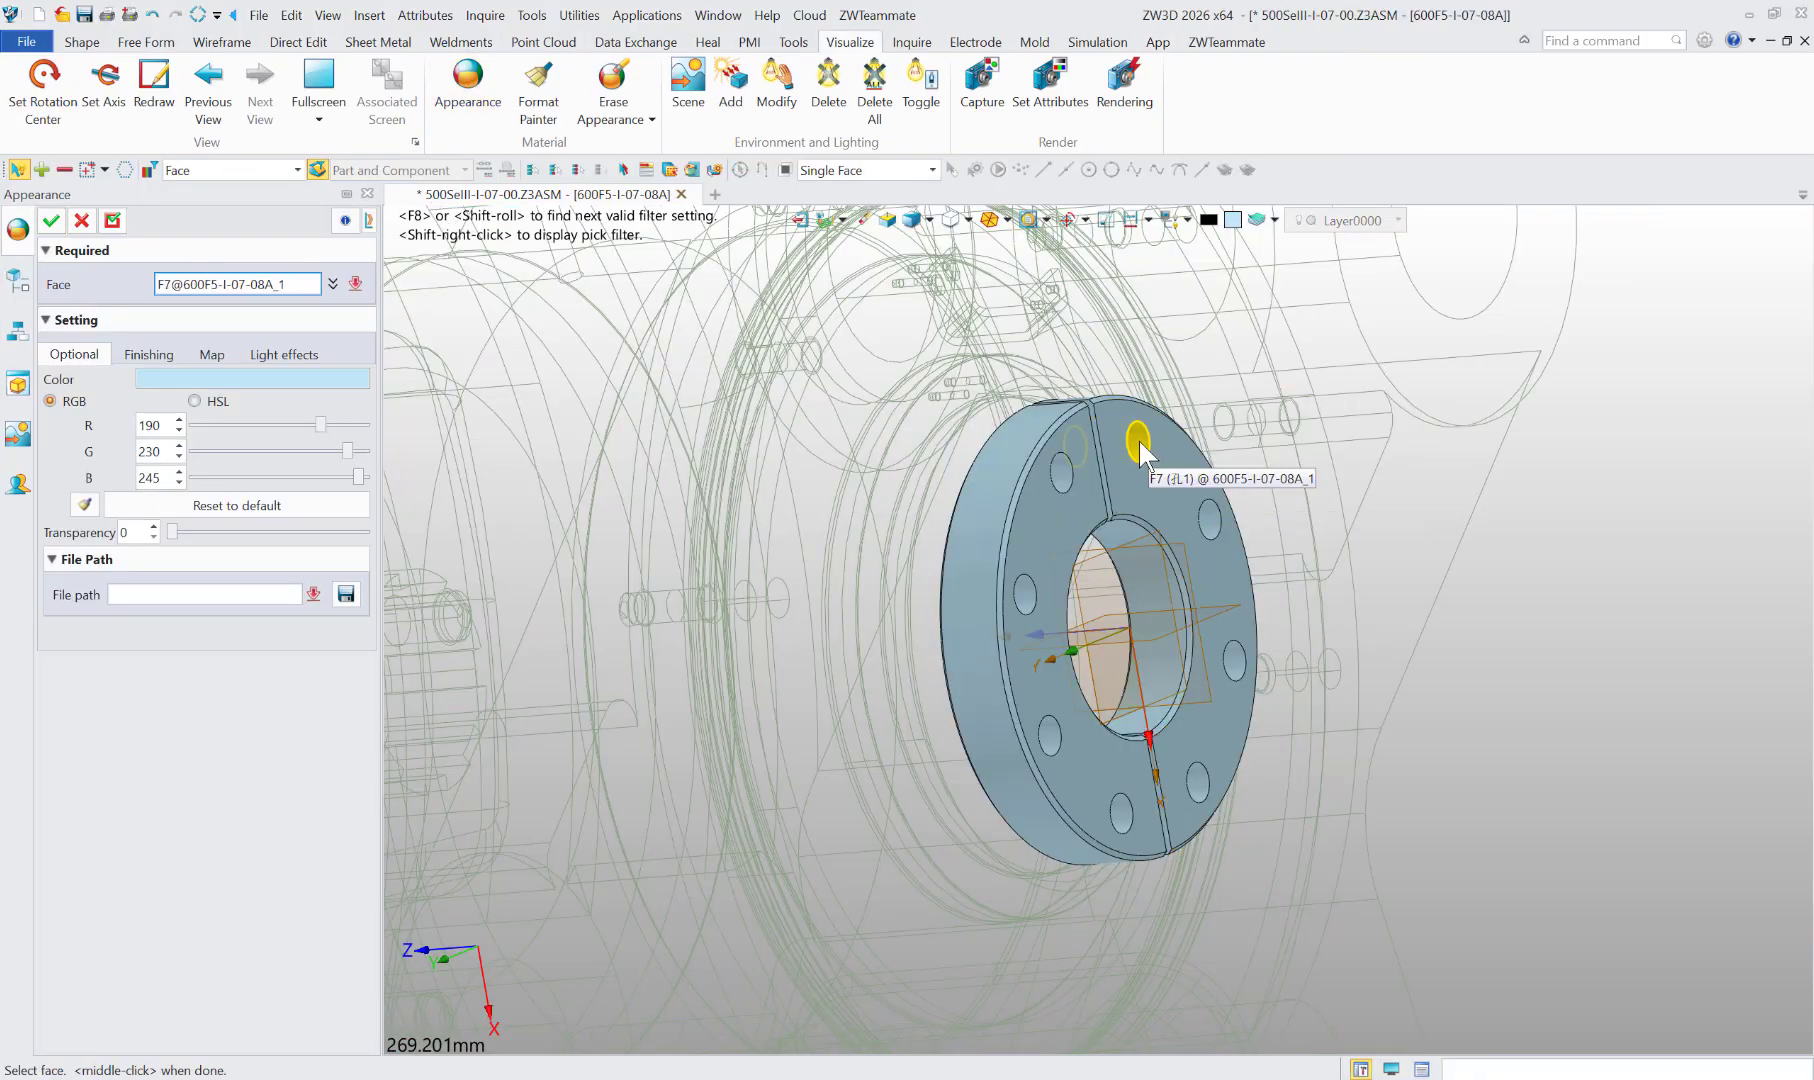
pyautogui.click(1236, 663)
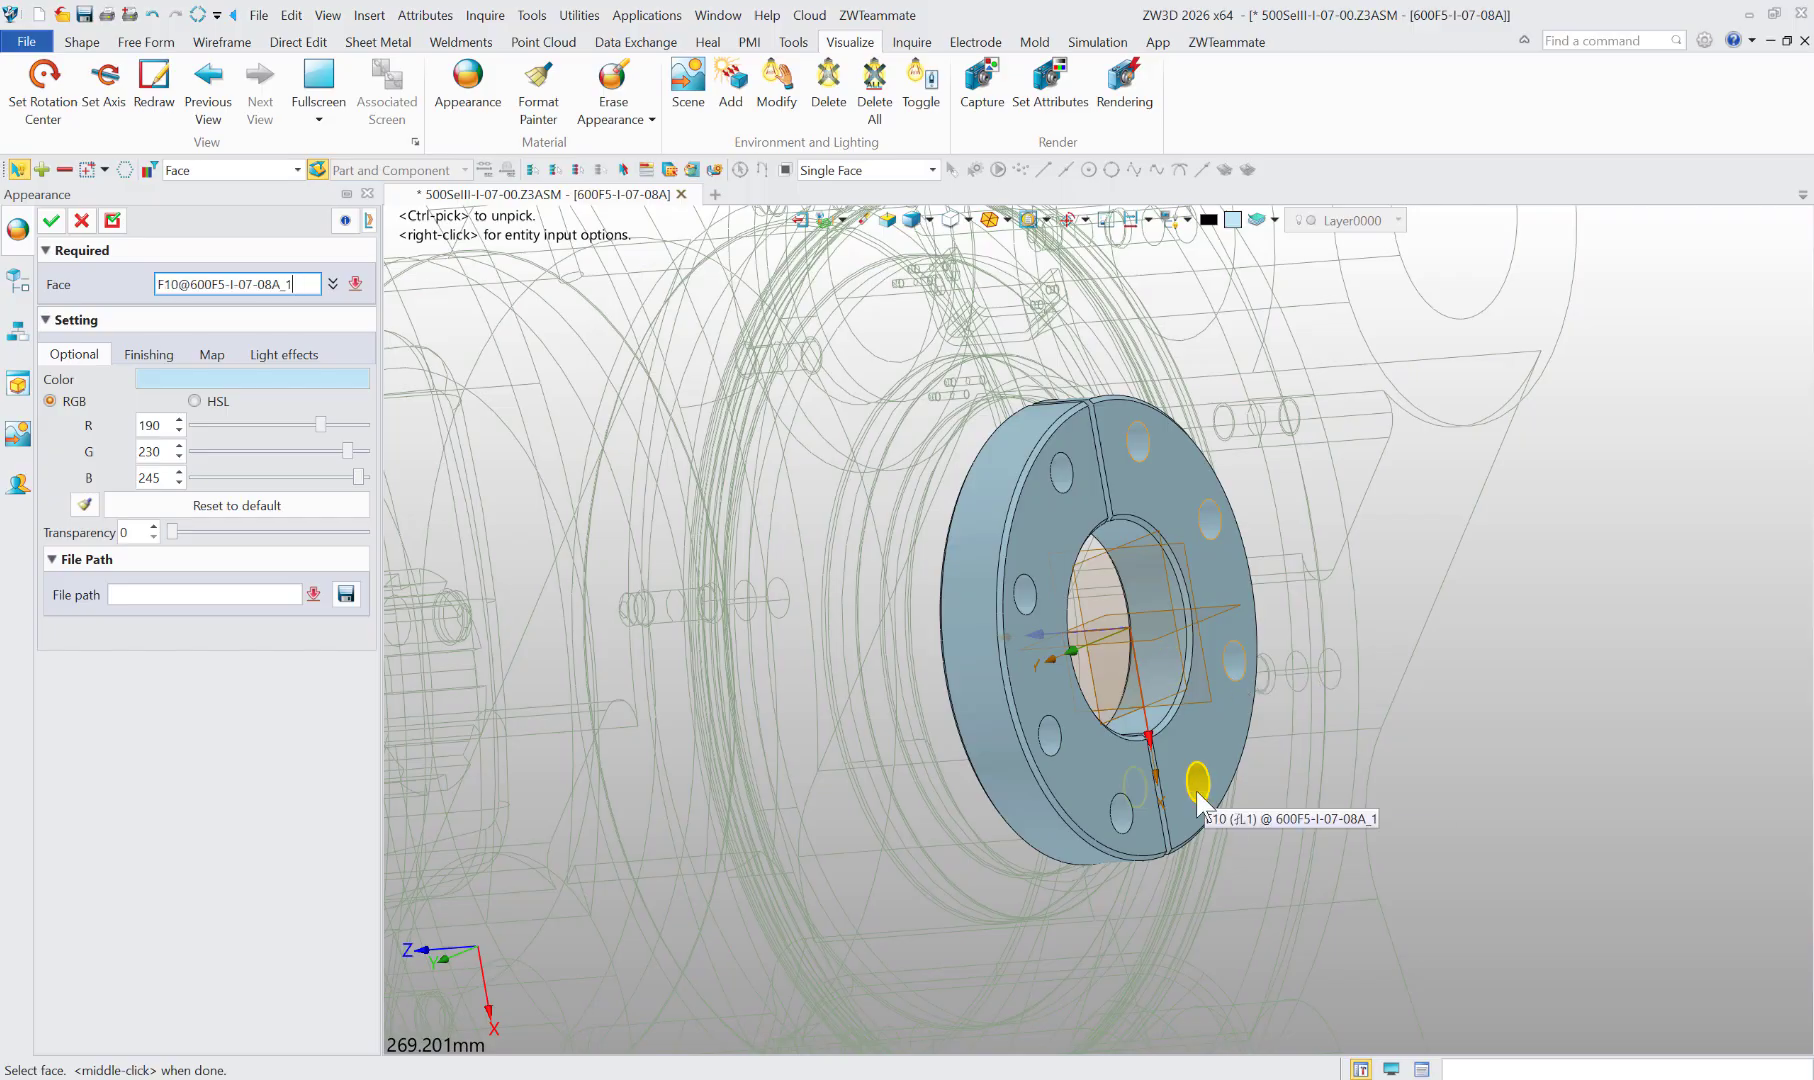
pyautogui.click(1196, 785)
pyautogui.click(1122, 817)
pyautogui.click(1047, 741)
pyautogui.click(1022, 590)
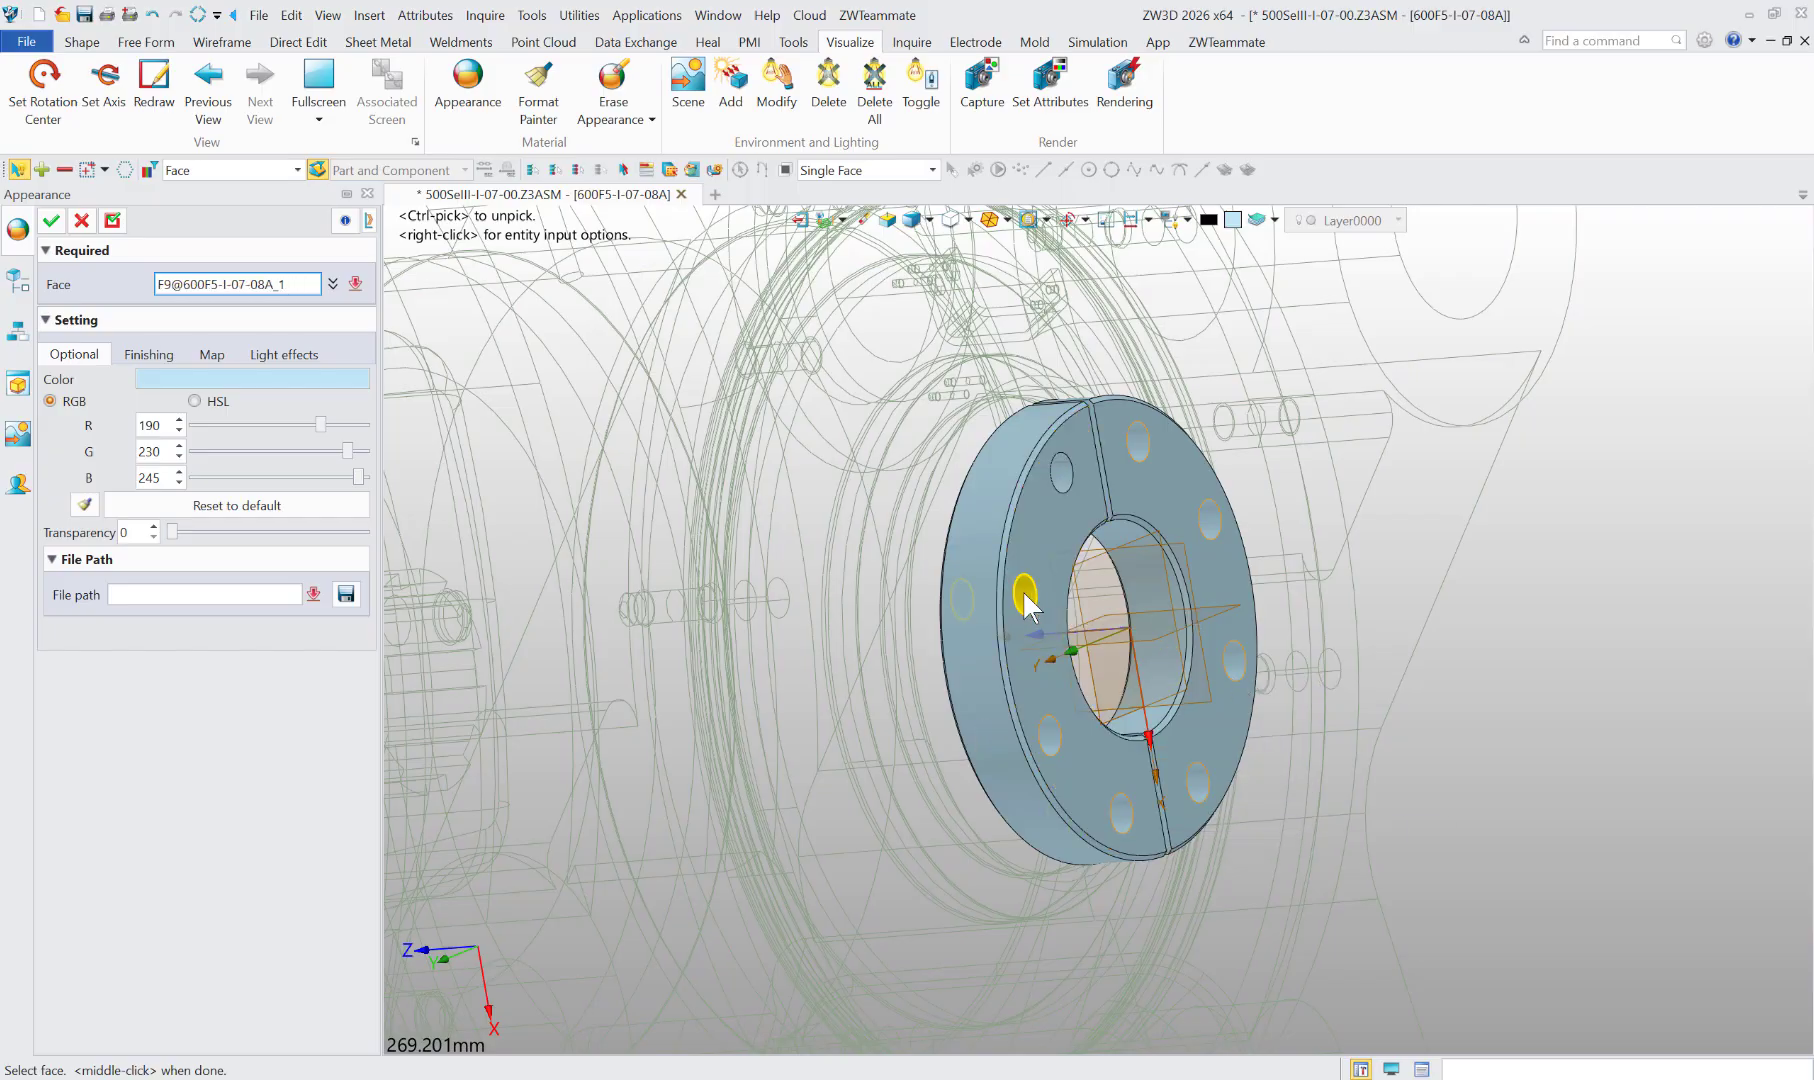
pyautogui.click(1061, 468)
pyautogui.click(188, 380)
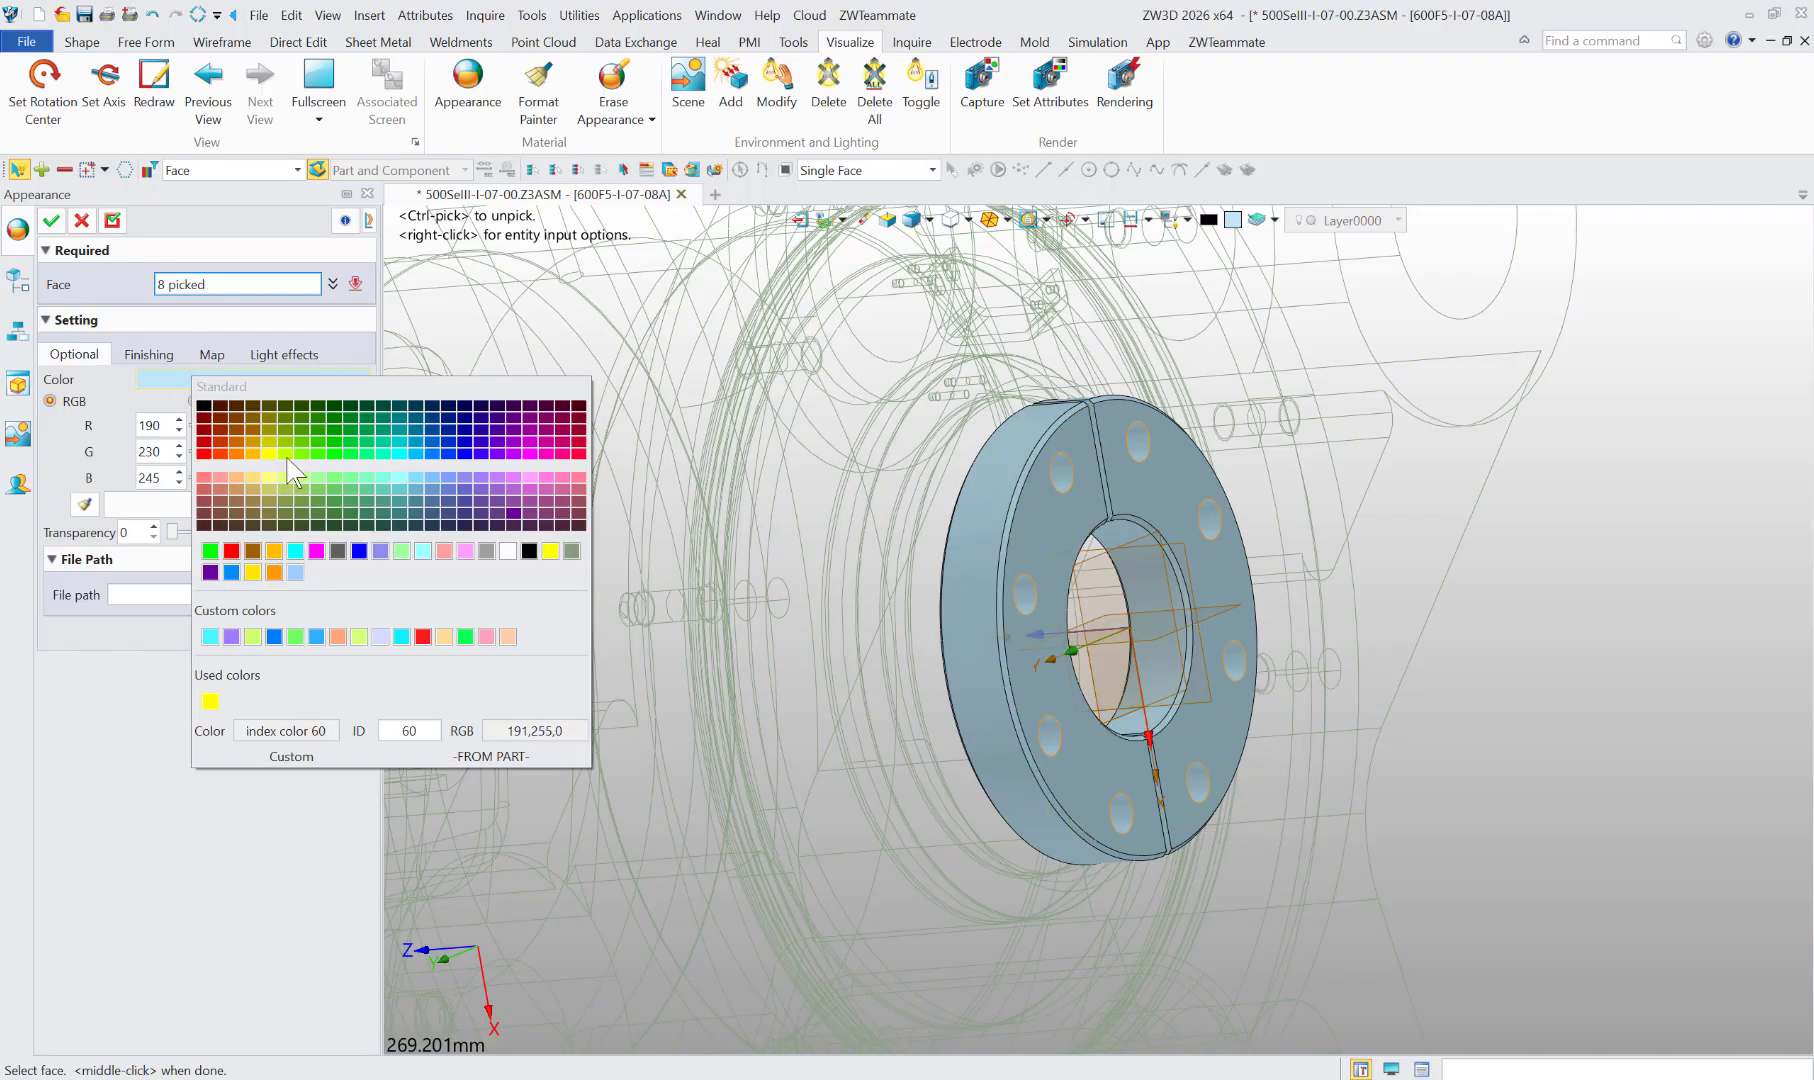
pyautogui.click(547, 454)
pyautogui.click(50, 222)
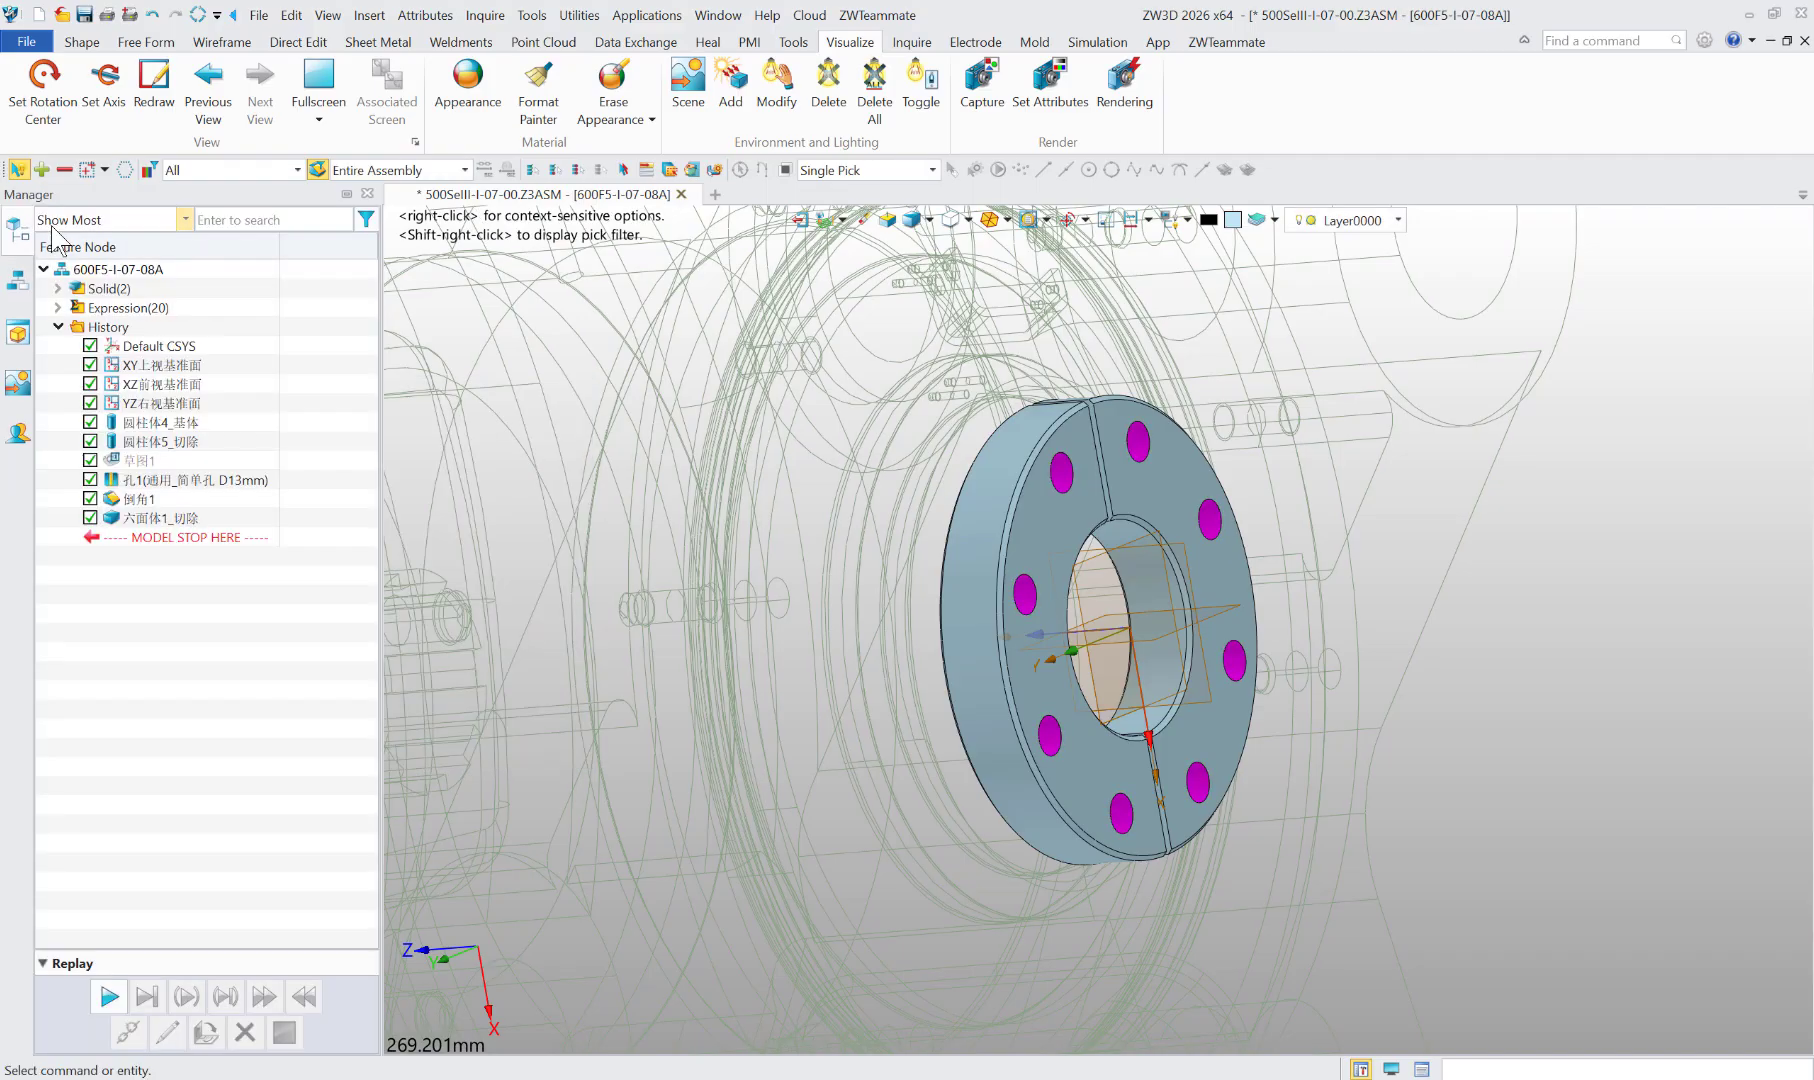
# Step: Return to the 500SeIII-I-07-00 assembly and send the recolored model to KeyShot
pyautogui.click(801, 221)
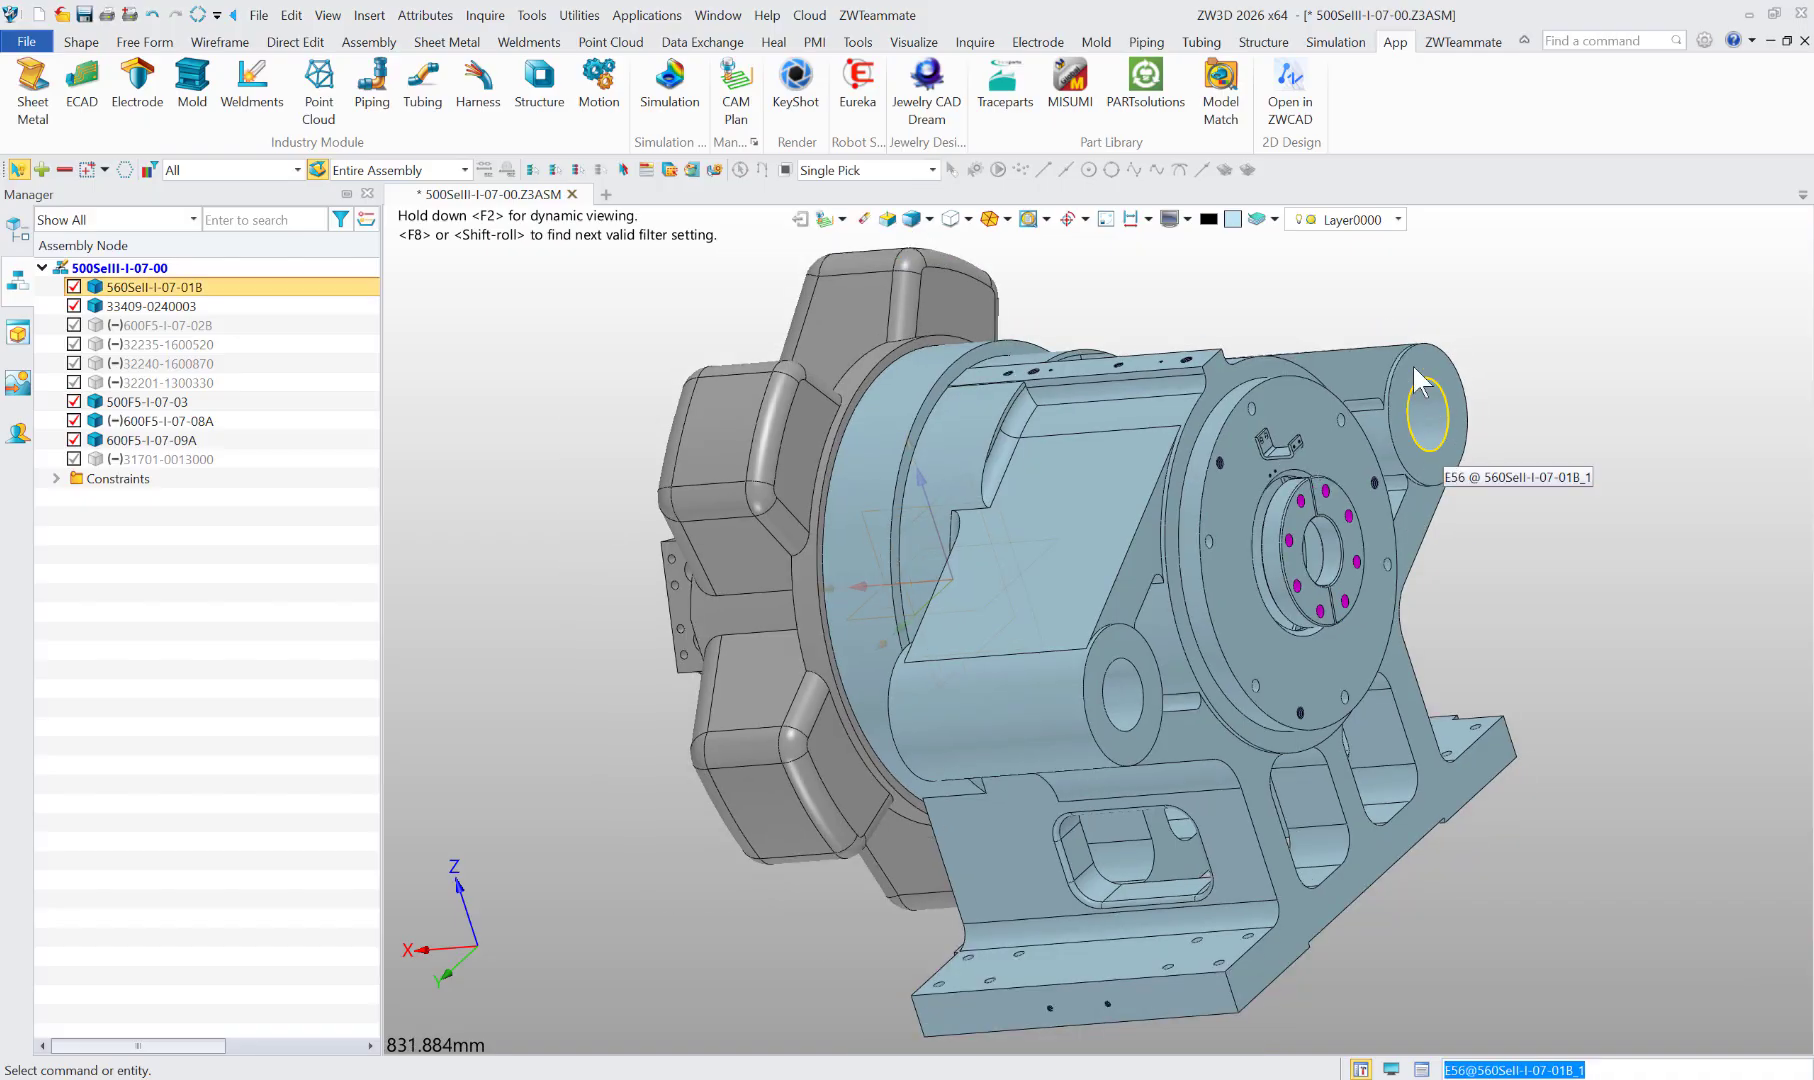
pyautogui.click(796, 85)
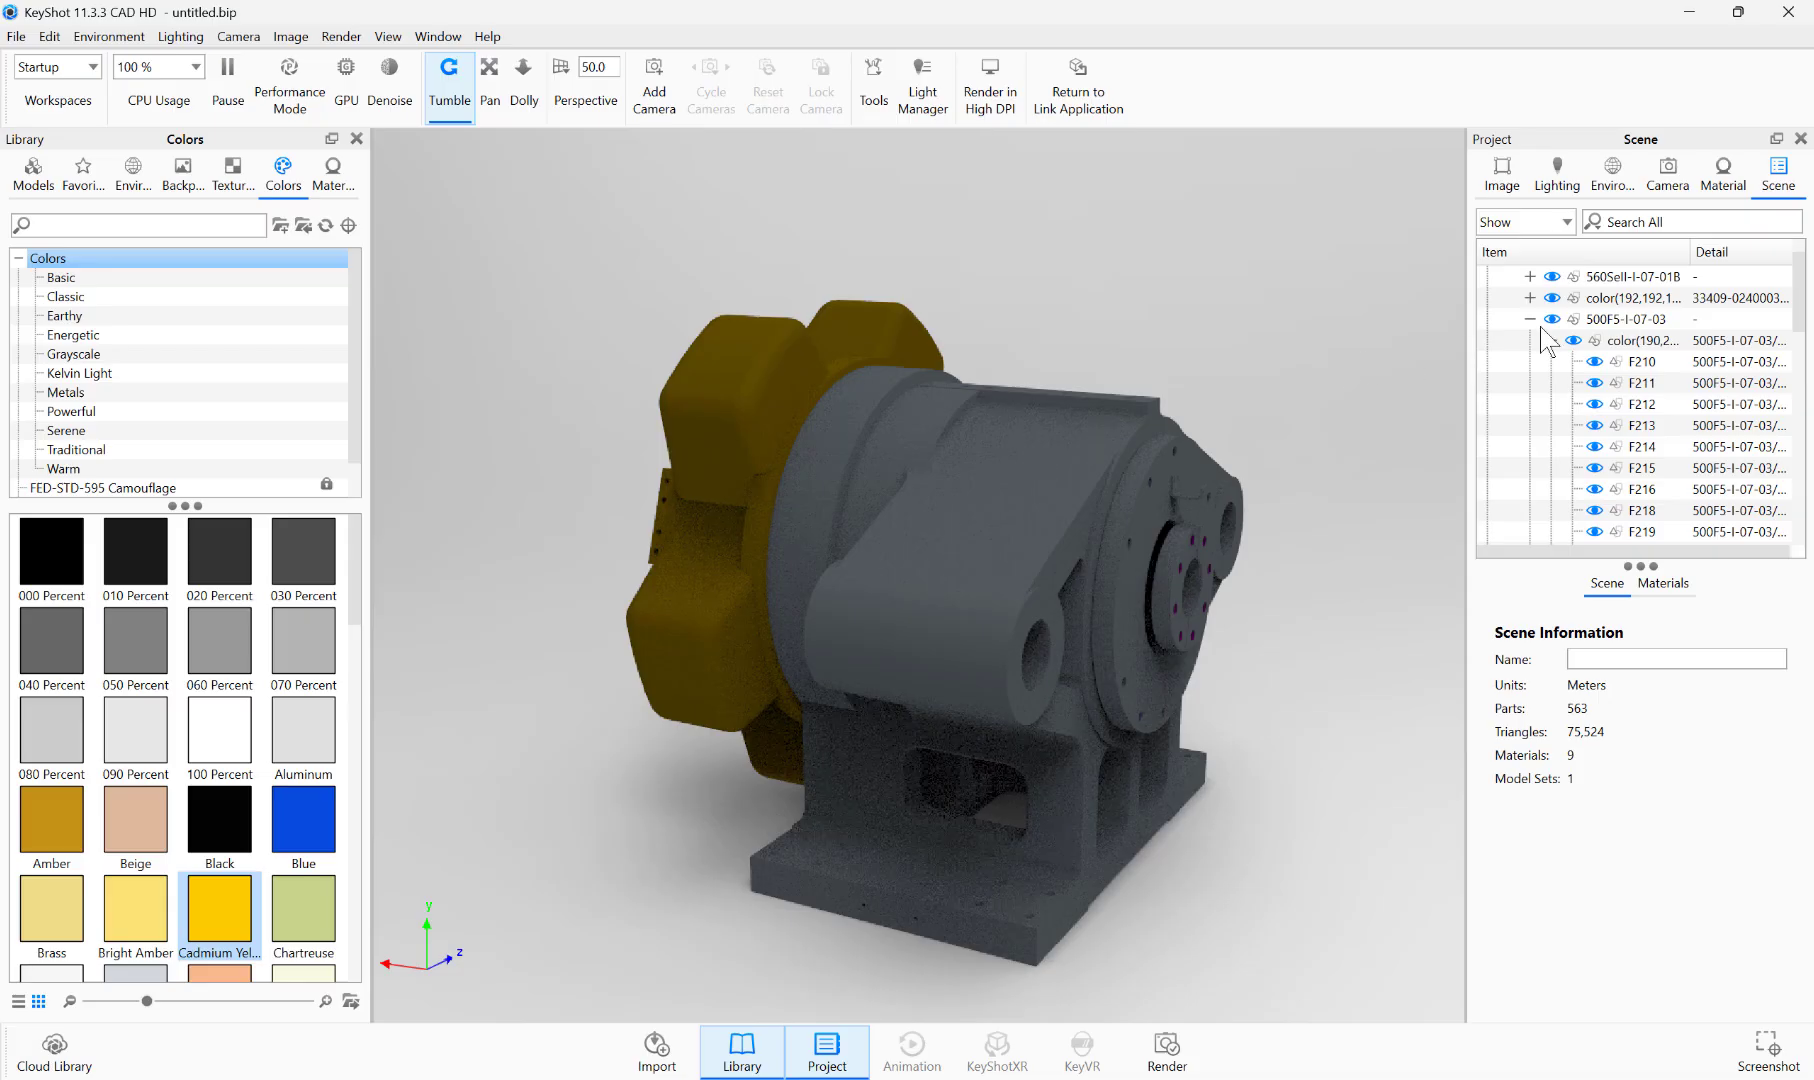
# Step: Inspect the magenta bolt hole faces of component 600F5-I-07-08A by selecting one hole face and its color group in the scene tree
pyautogui.click(1529, 319)
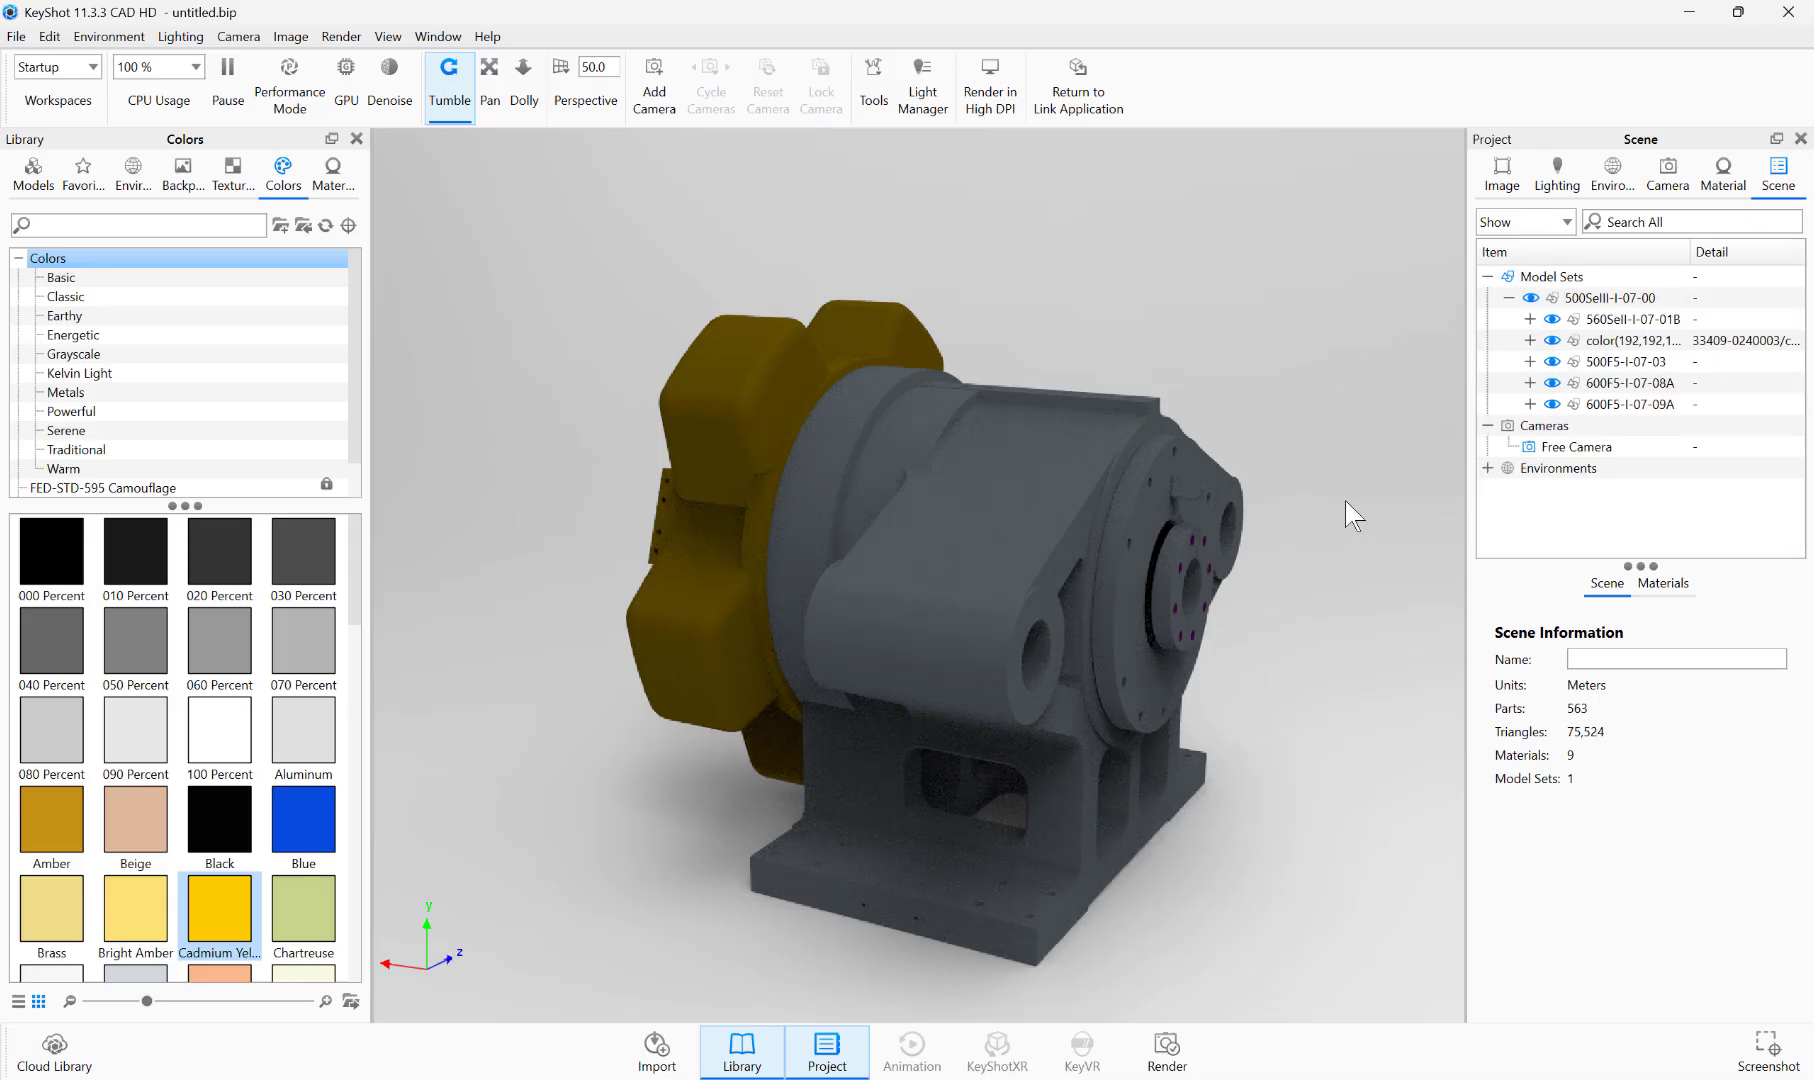
pyautogui.moveTo(1246, 454); pyautogui.dragTo(1129, 523)
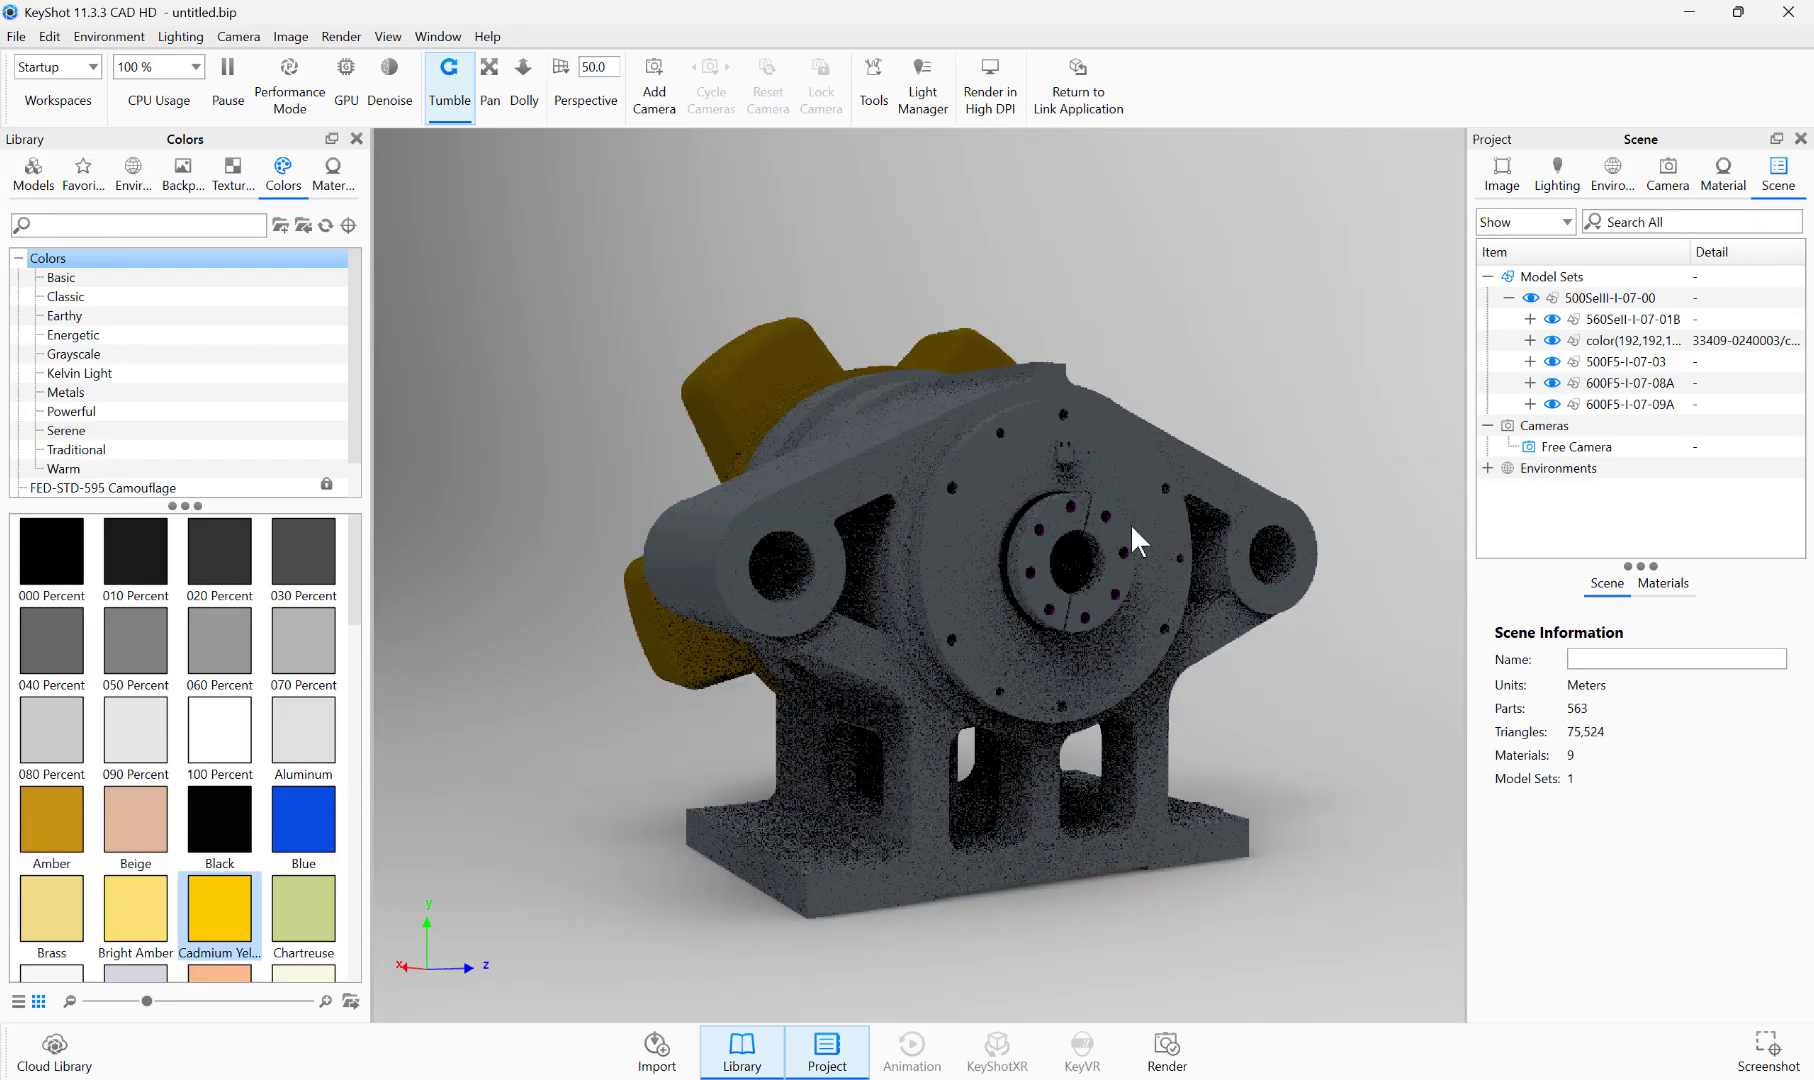
pyautogui.scroll(-3, 1112, 519)
pyautogui.scroll(6, 1037, 541)
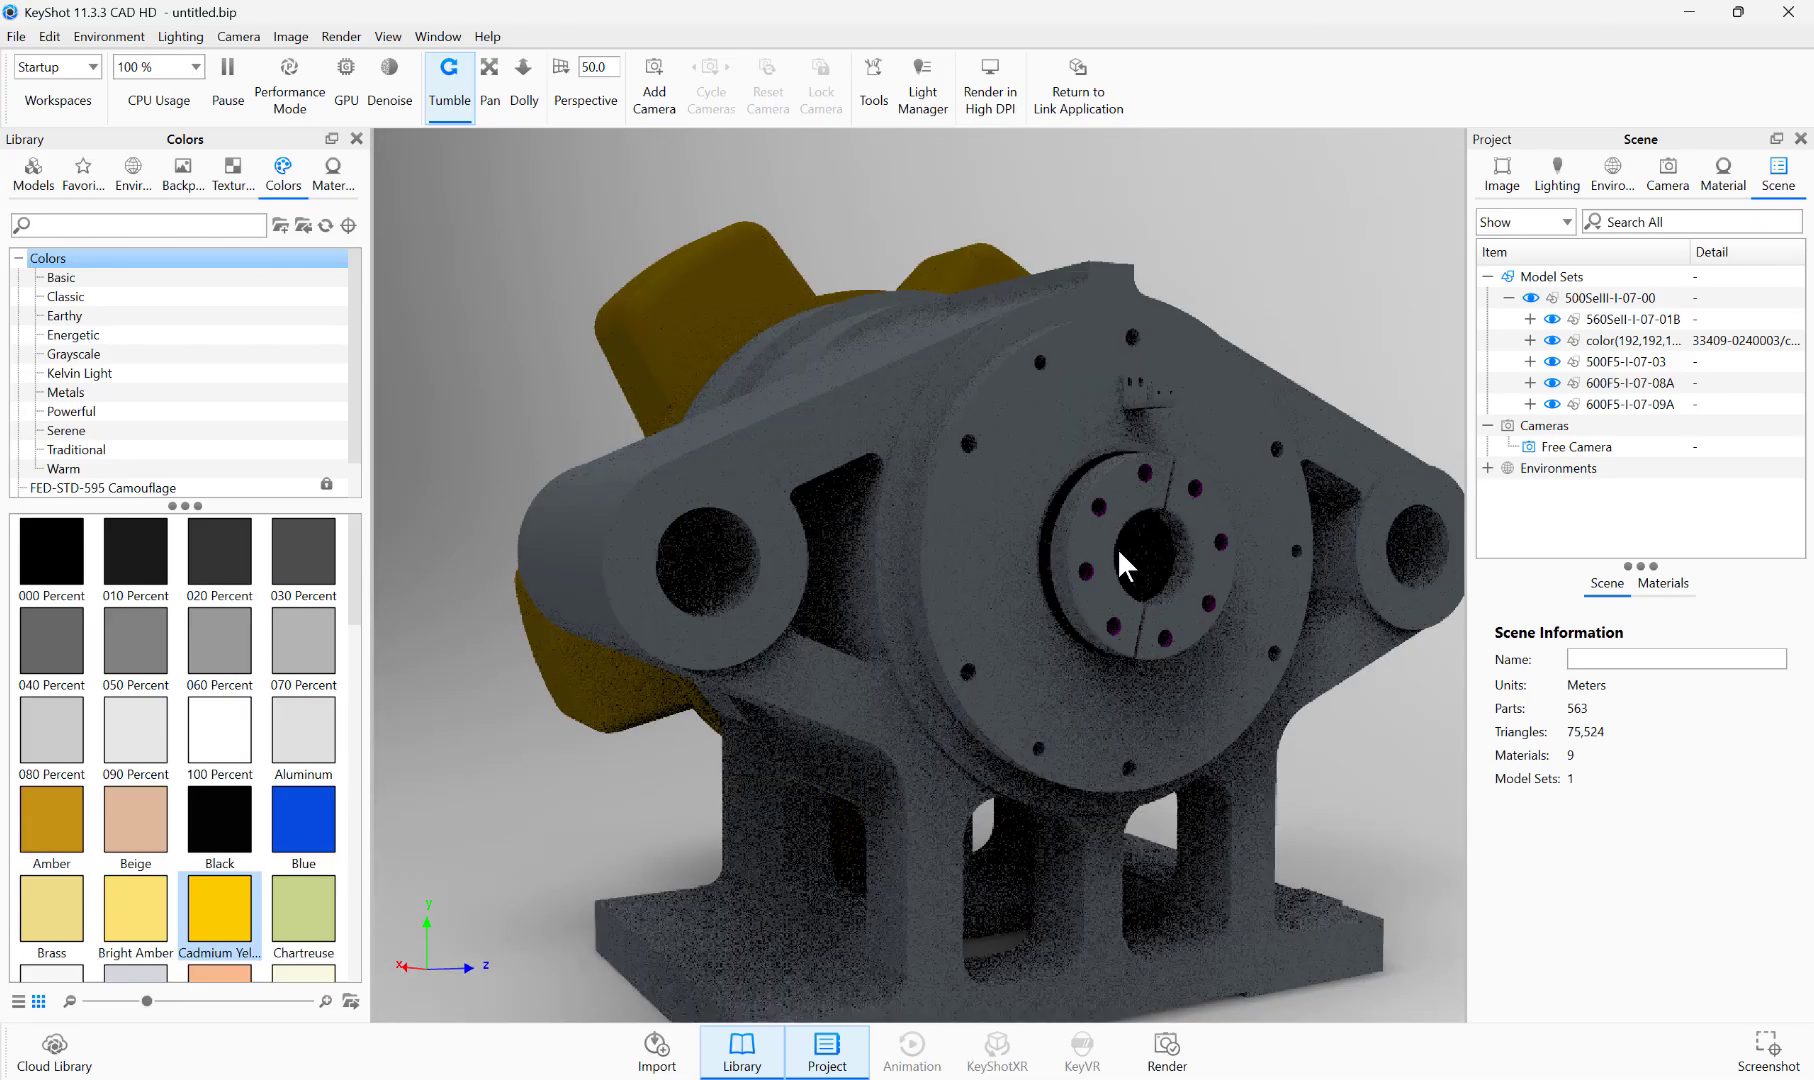
pyautogui.click(1127, 490)
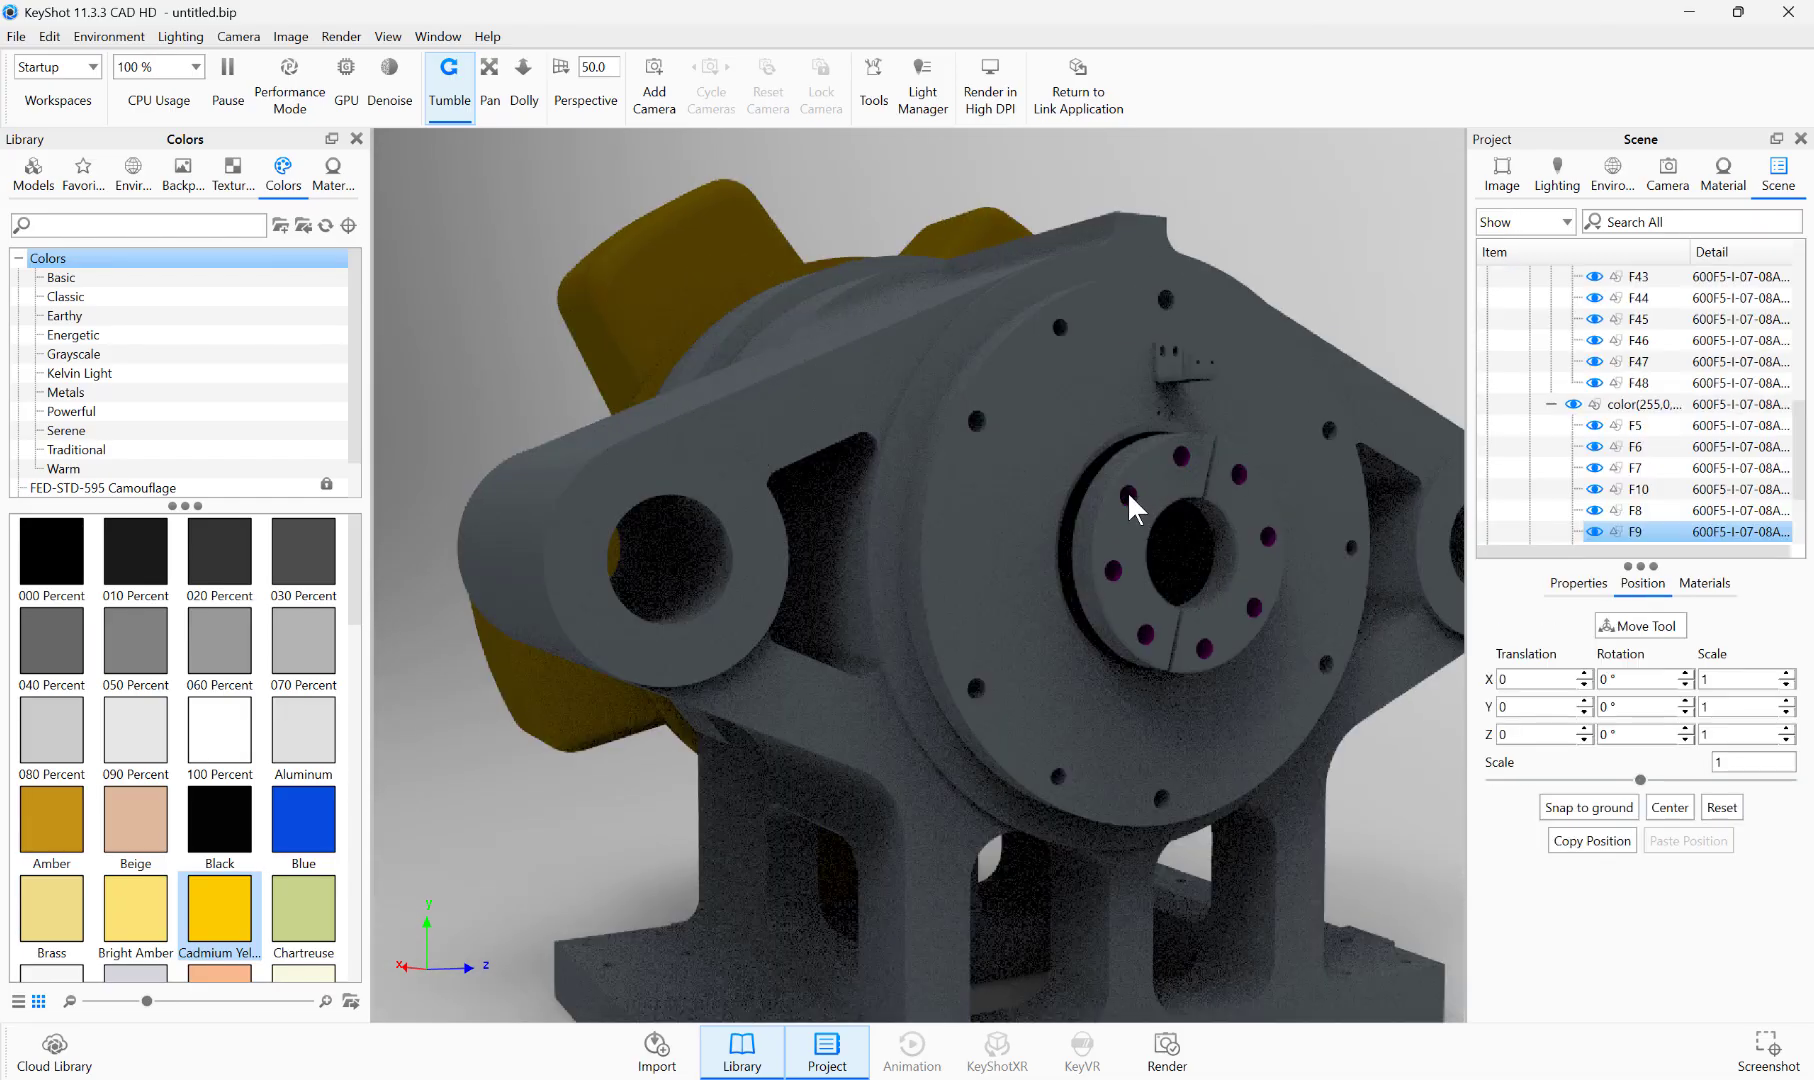
pyautogui.click(1633, 405)
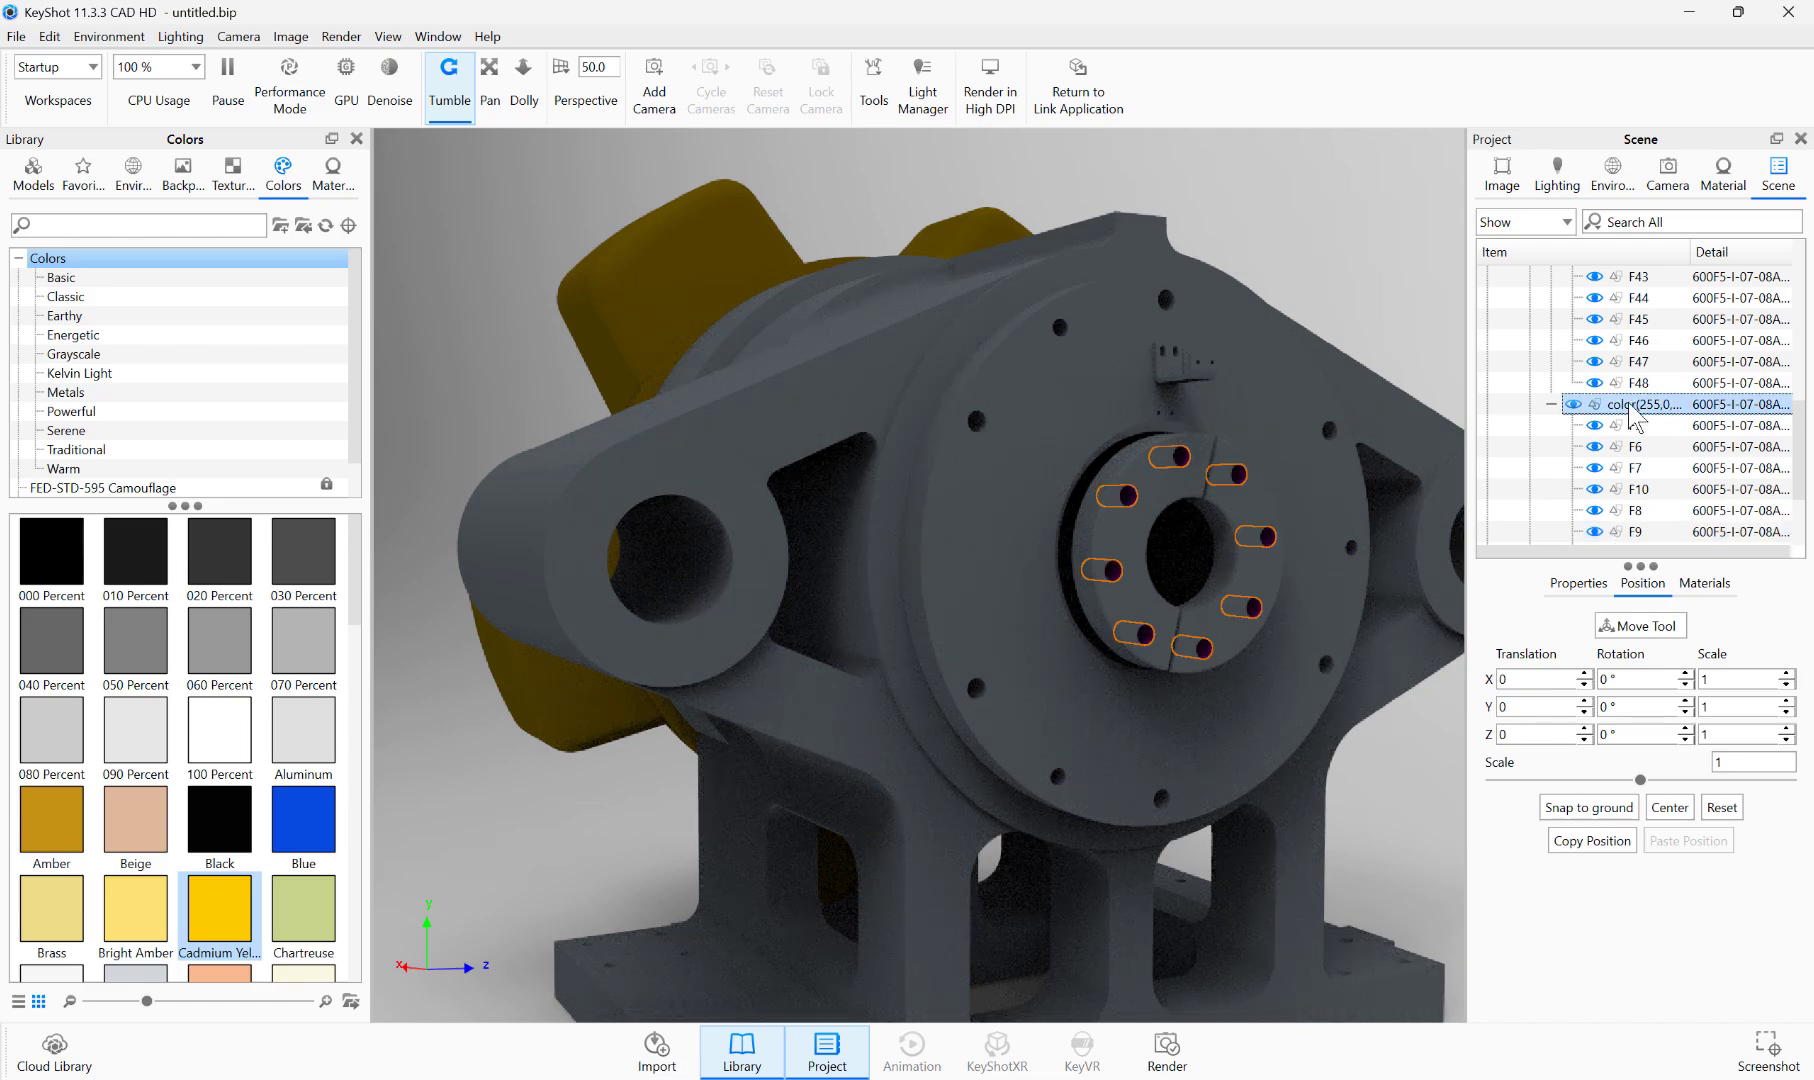
pyautogui.click(1292, 203)
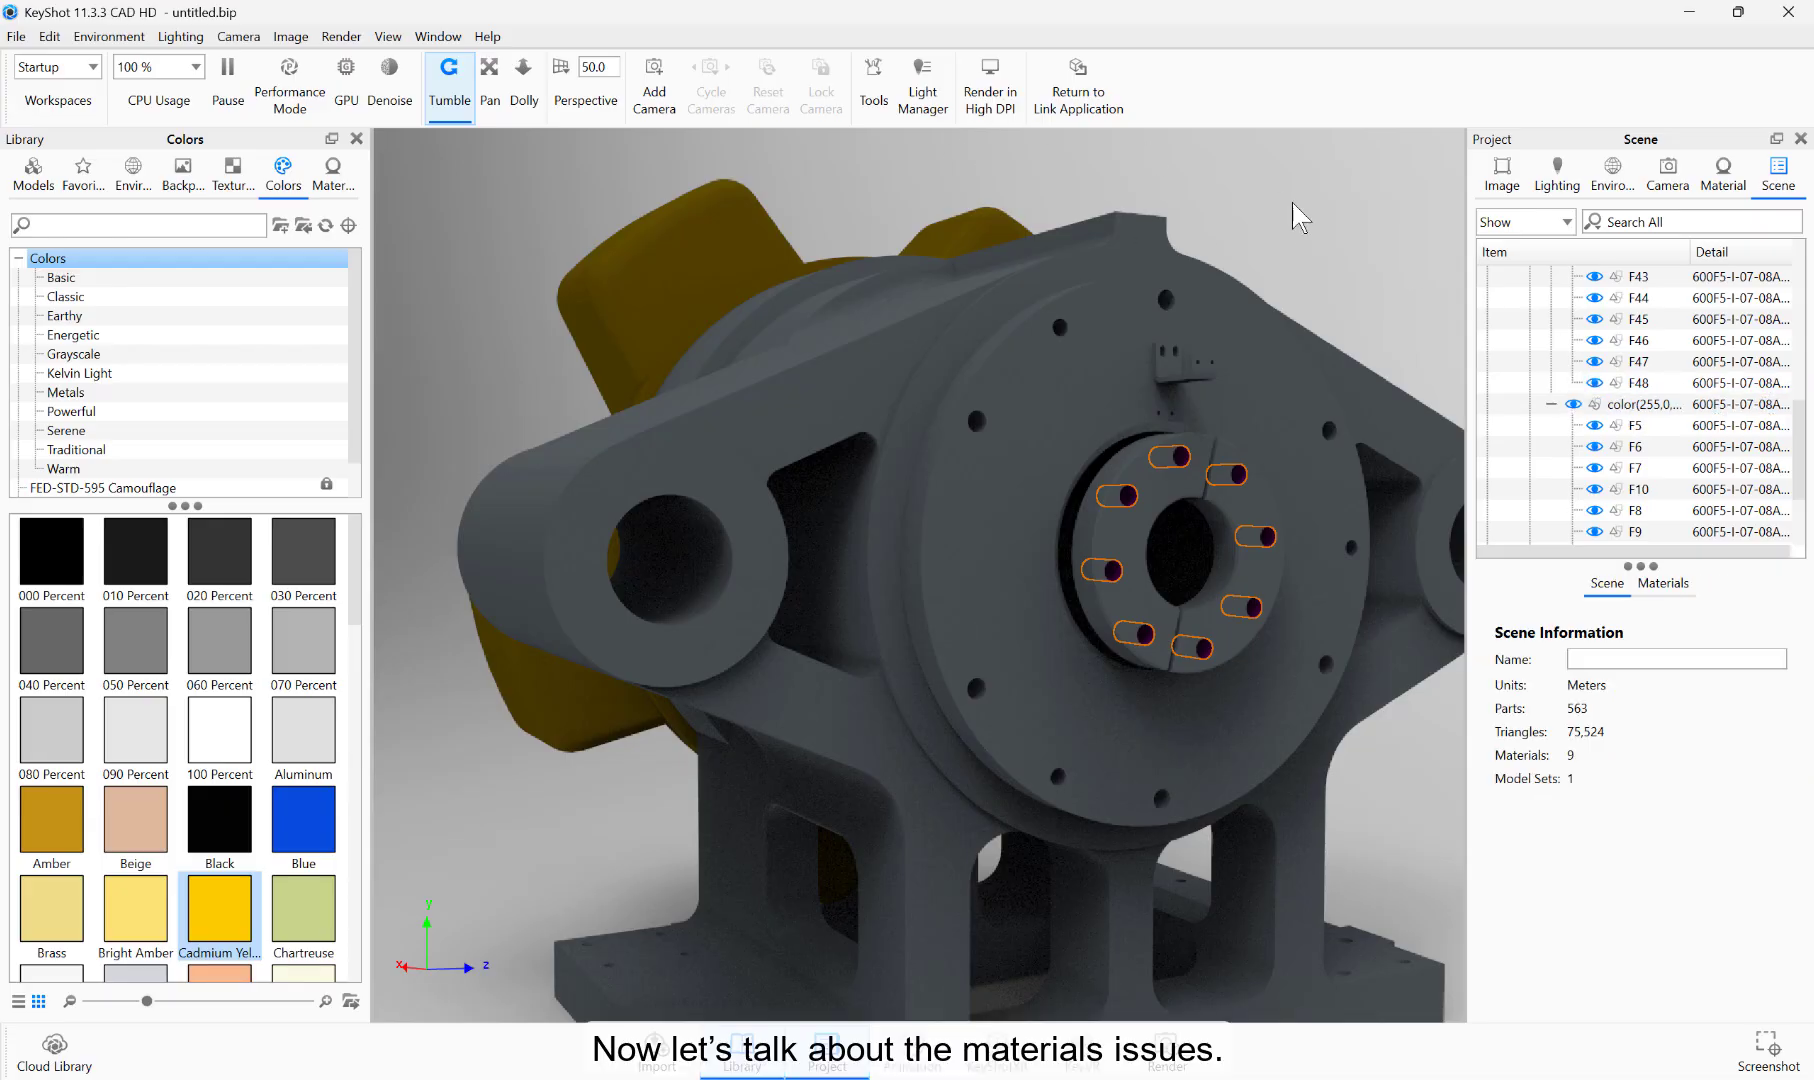
# Step: Apply the library color Blue and then Chartreuse to the star-shaped part of the model
pyautogui.scroll(5, 1292, 203)
pyautogui.scroll(-10, 1288, 201)
pyautogui.moveTo(811, 454); pyautogui.dragTo(1507, 533)
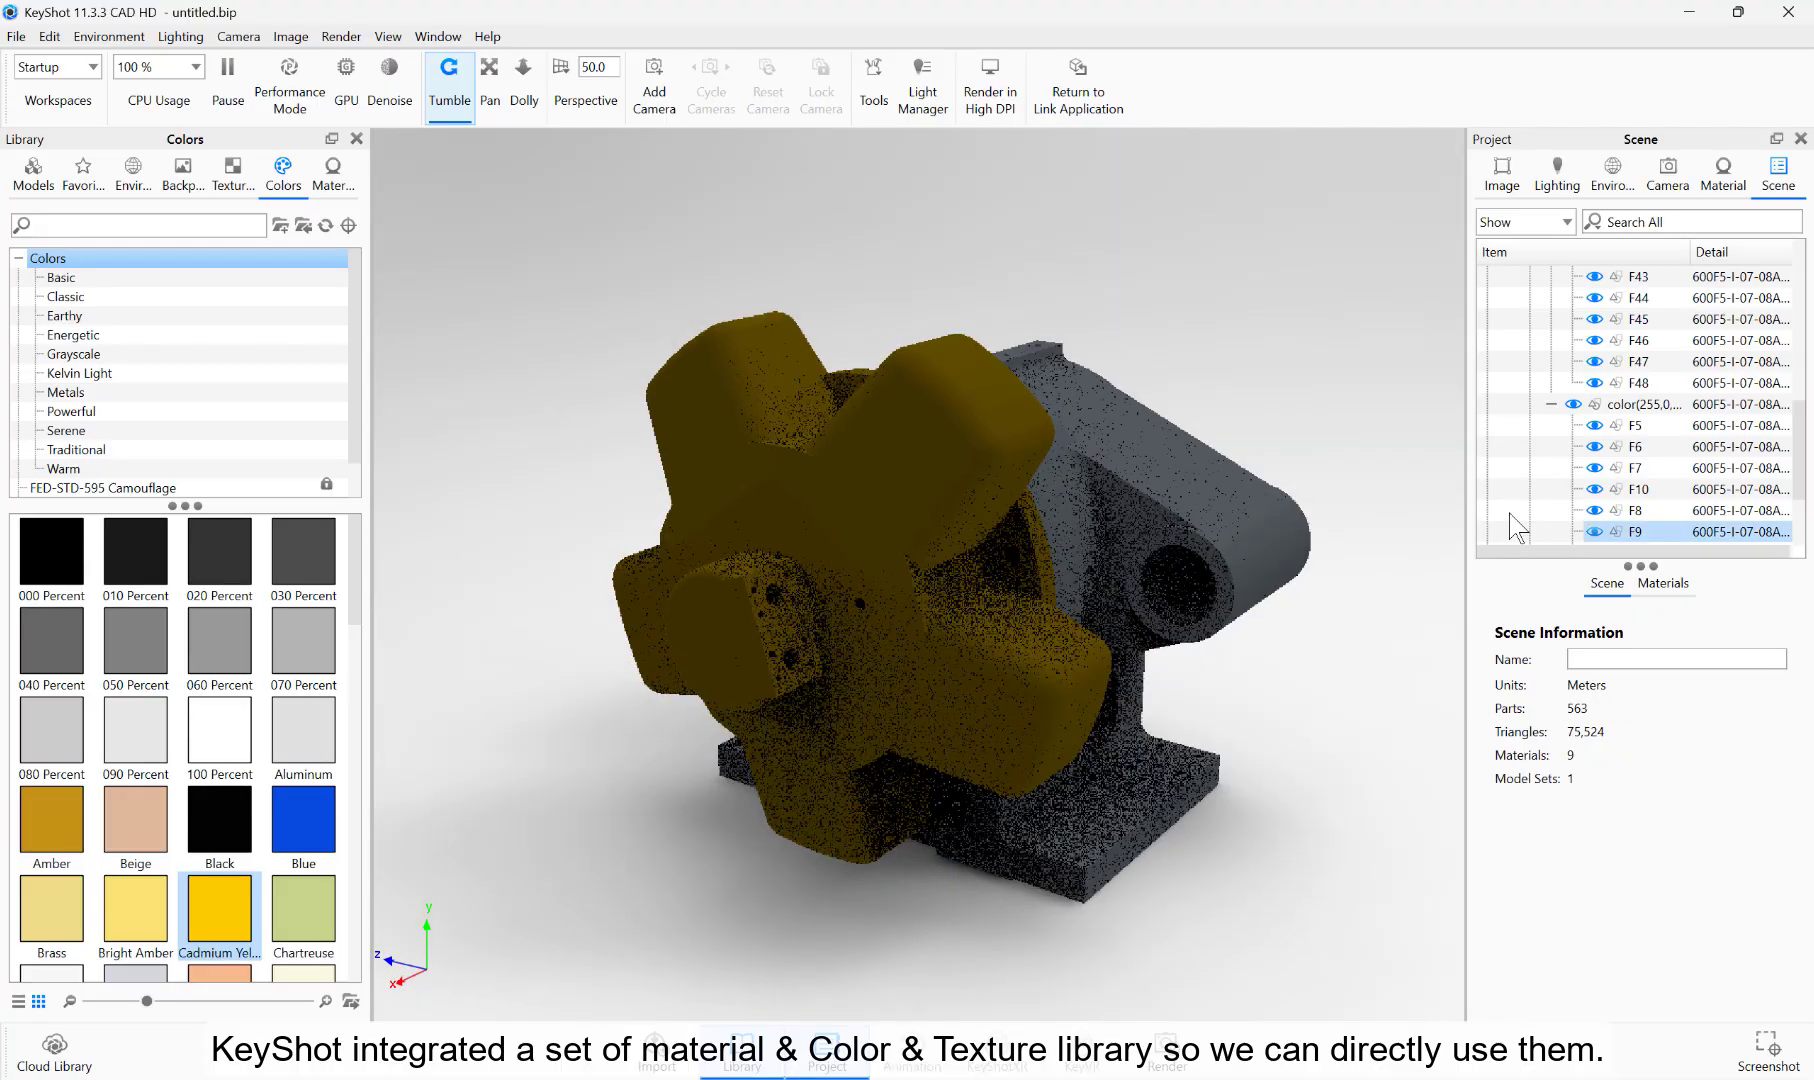
pyautogui.click(333, 175)
pyautogui.click(231, 180)
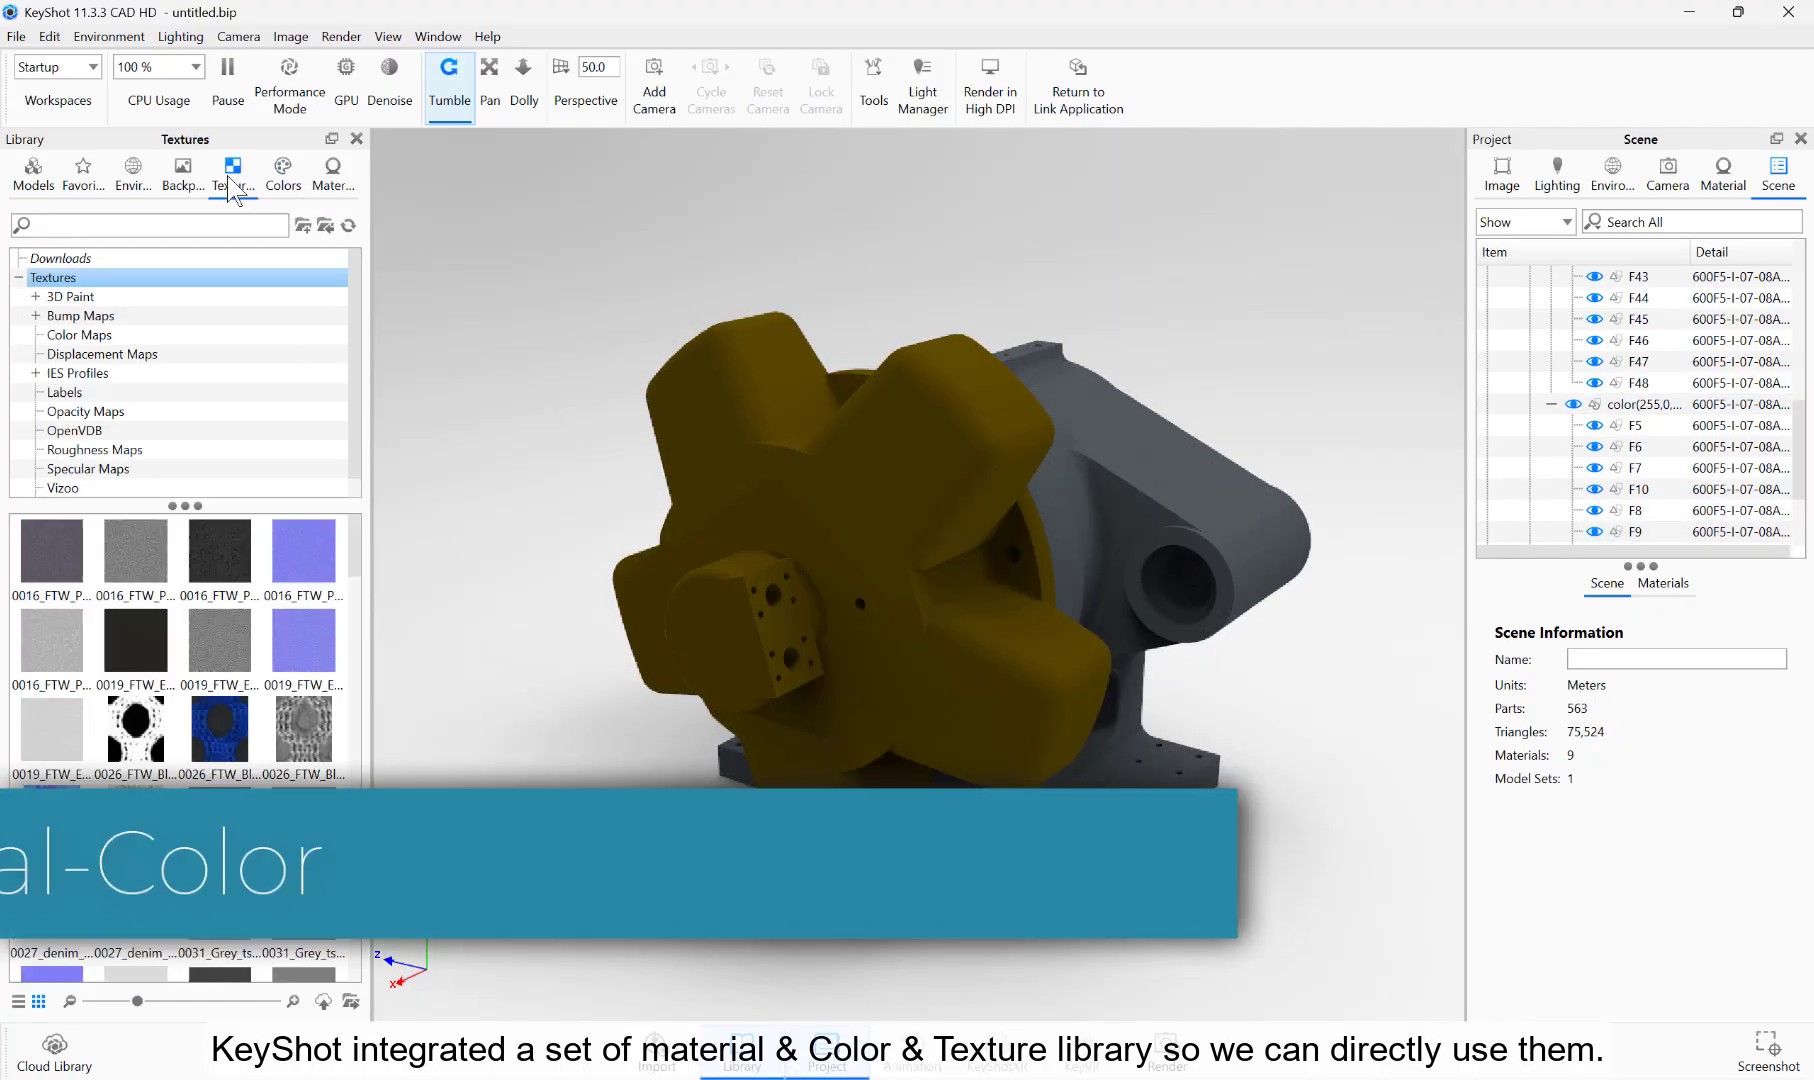
pyautogui.click(276, 176)
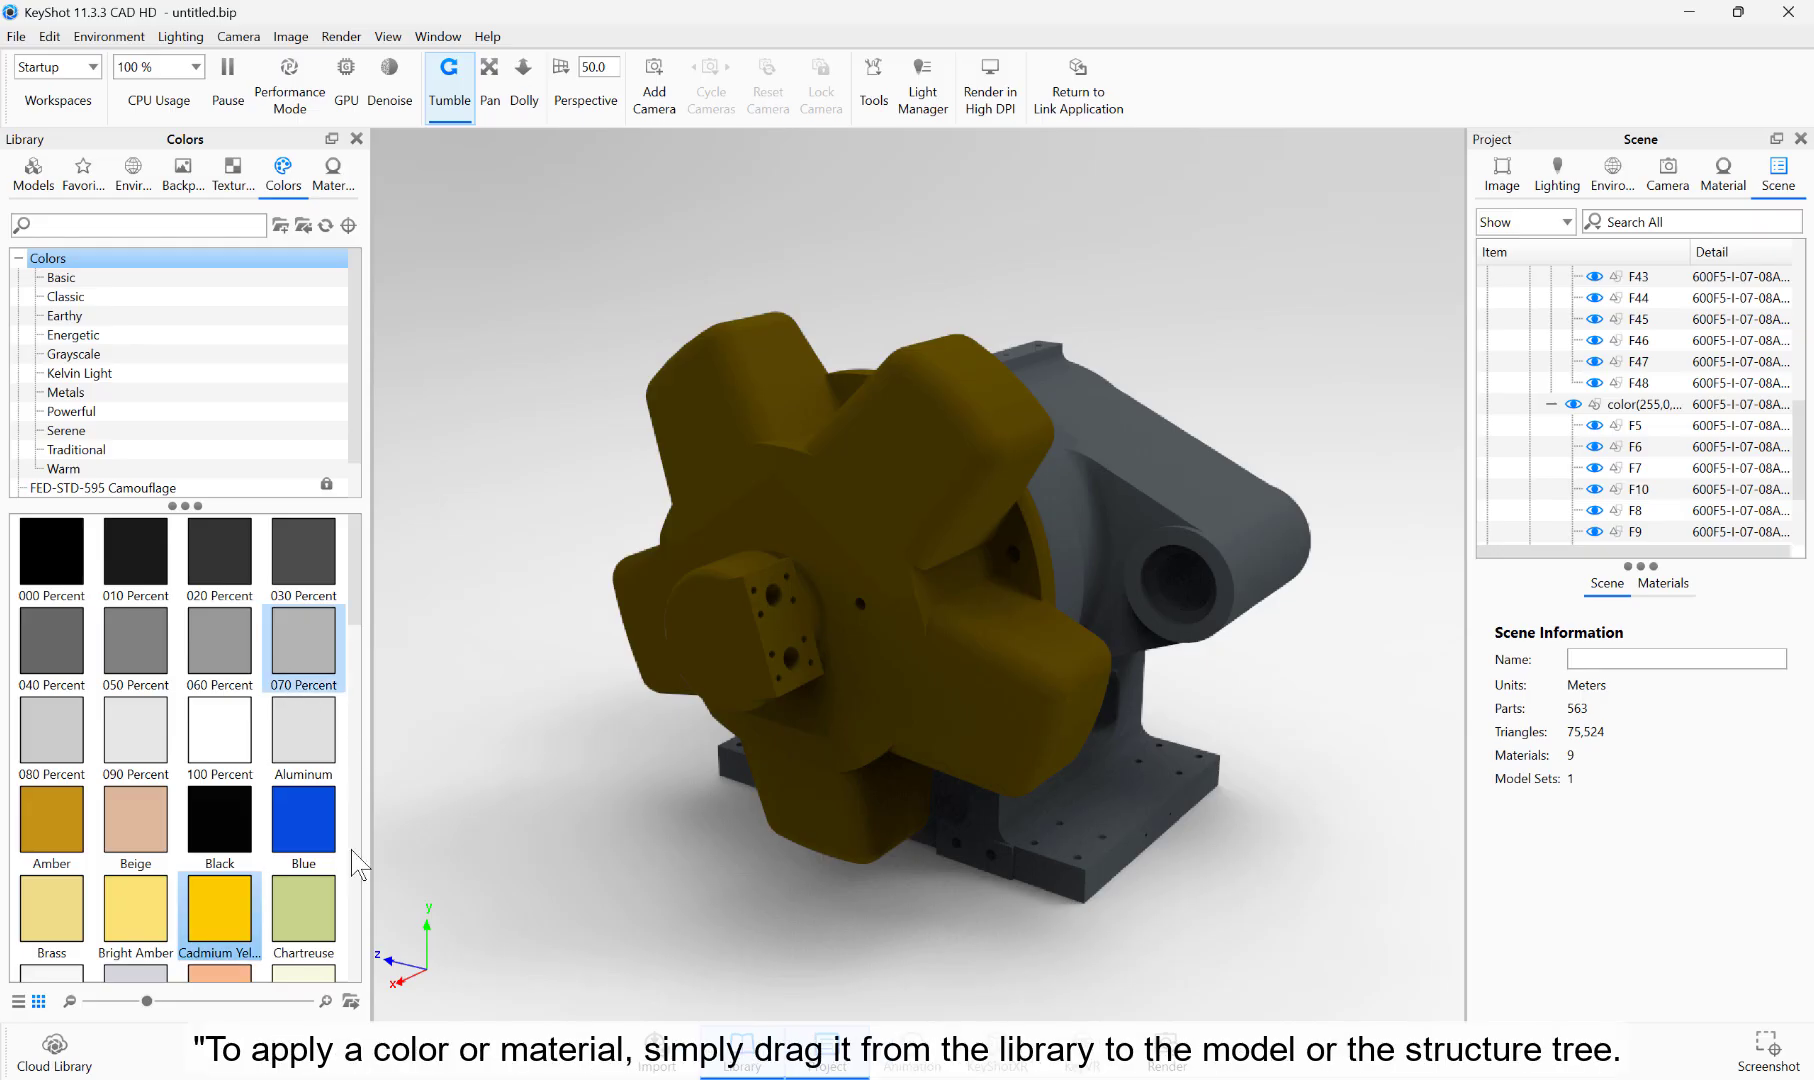
pyautogui.moveTo(318, 830); pyautogui.dragTo(845, 625)
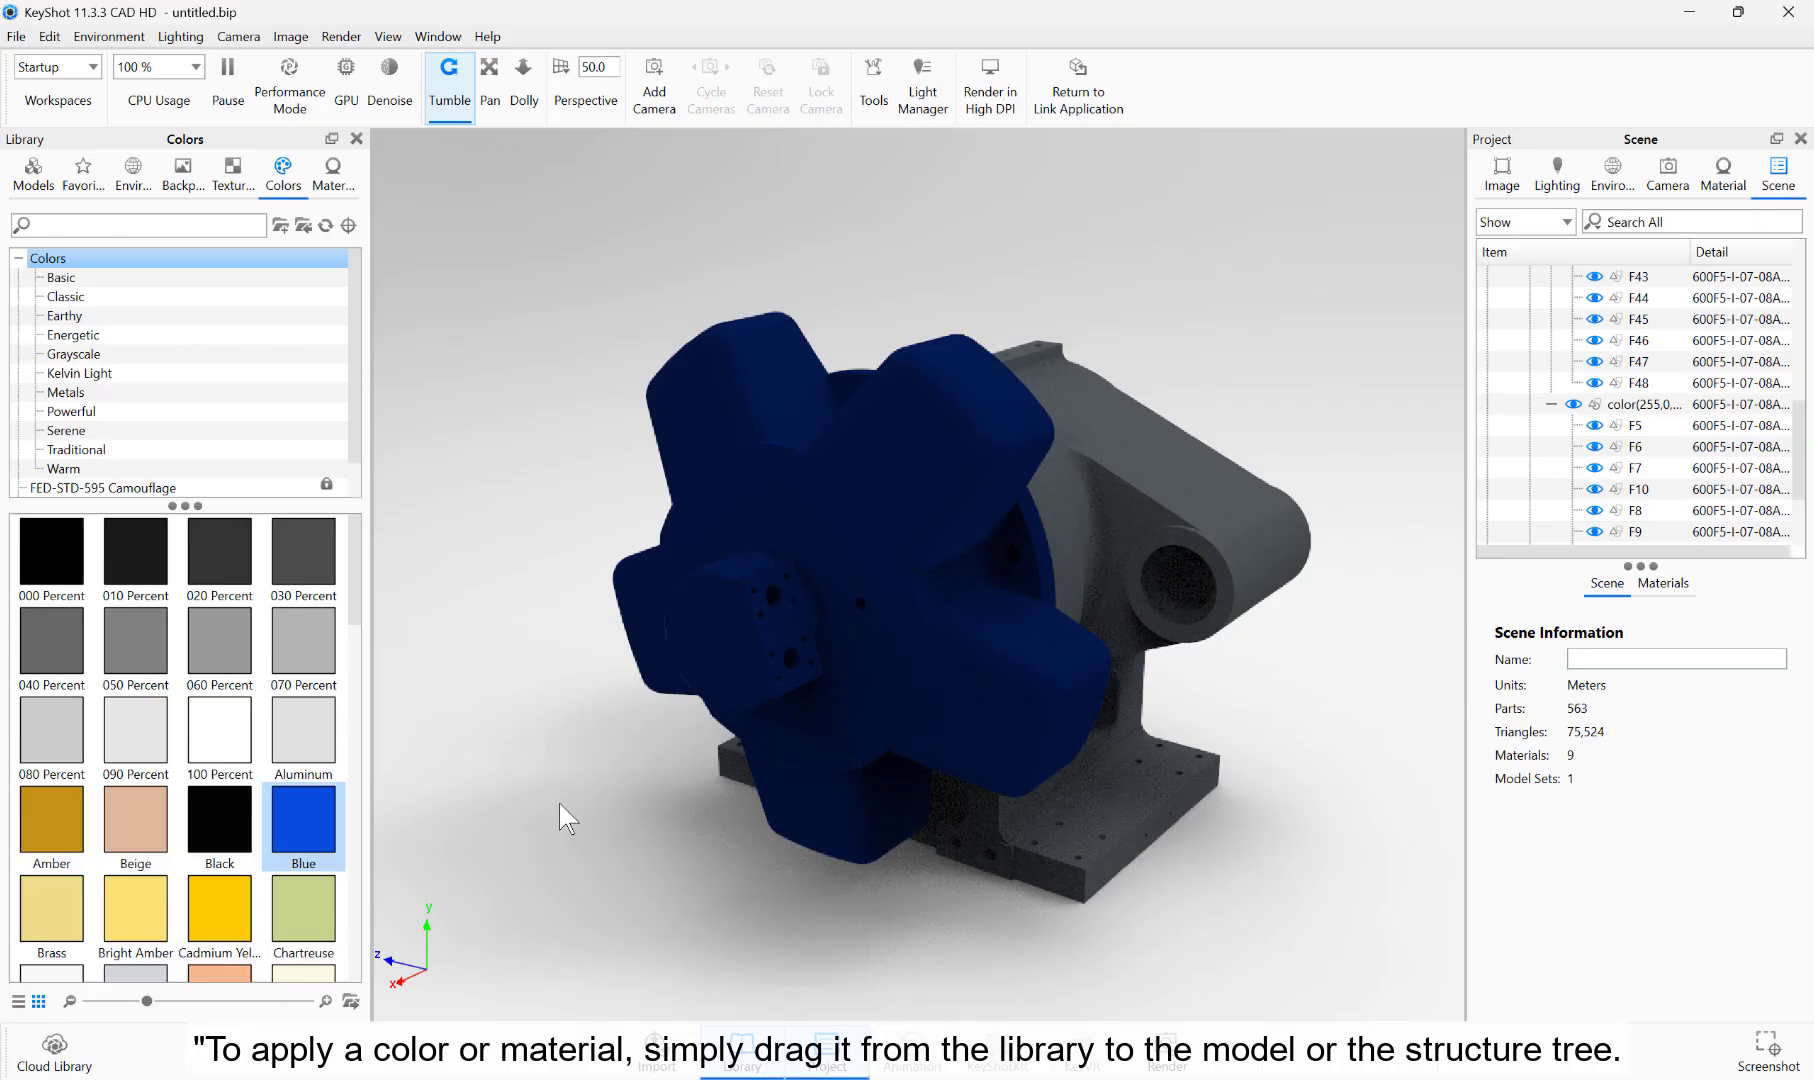
pyautogui.moveTo(288, 932); pyautogui.dragTo(855, 730)
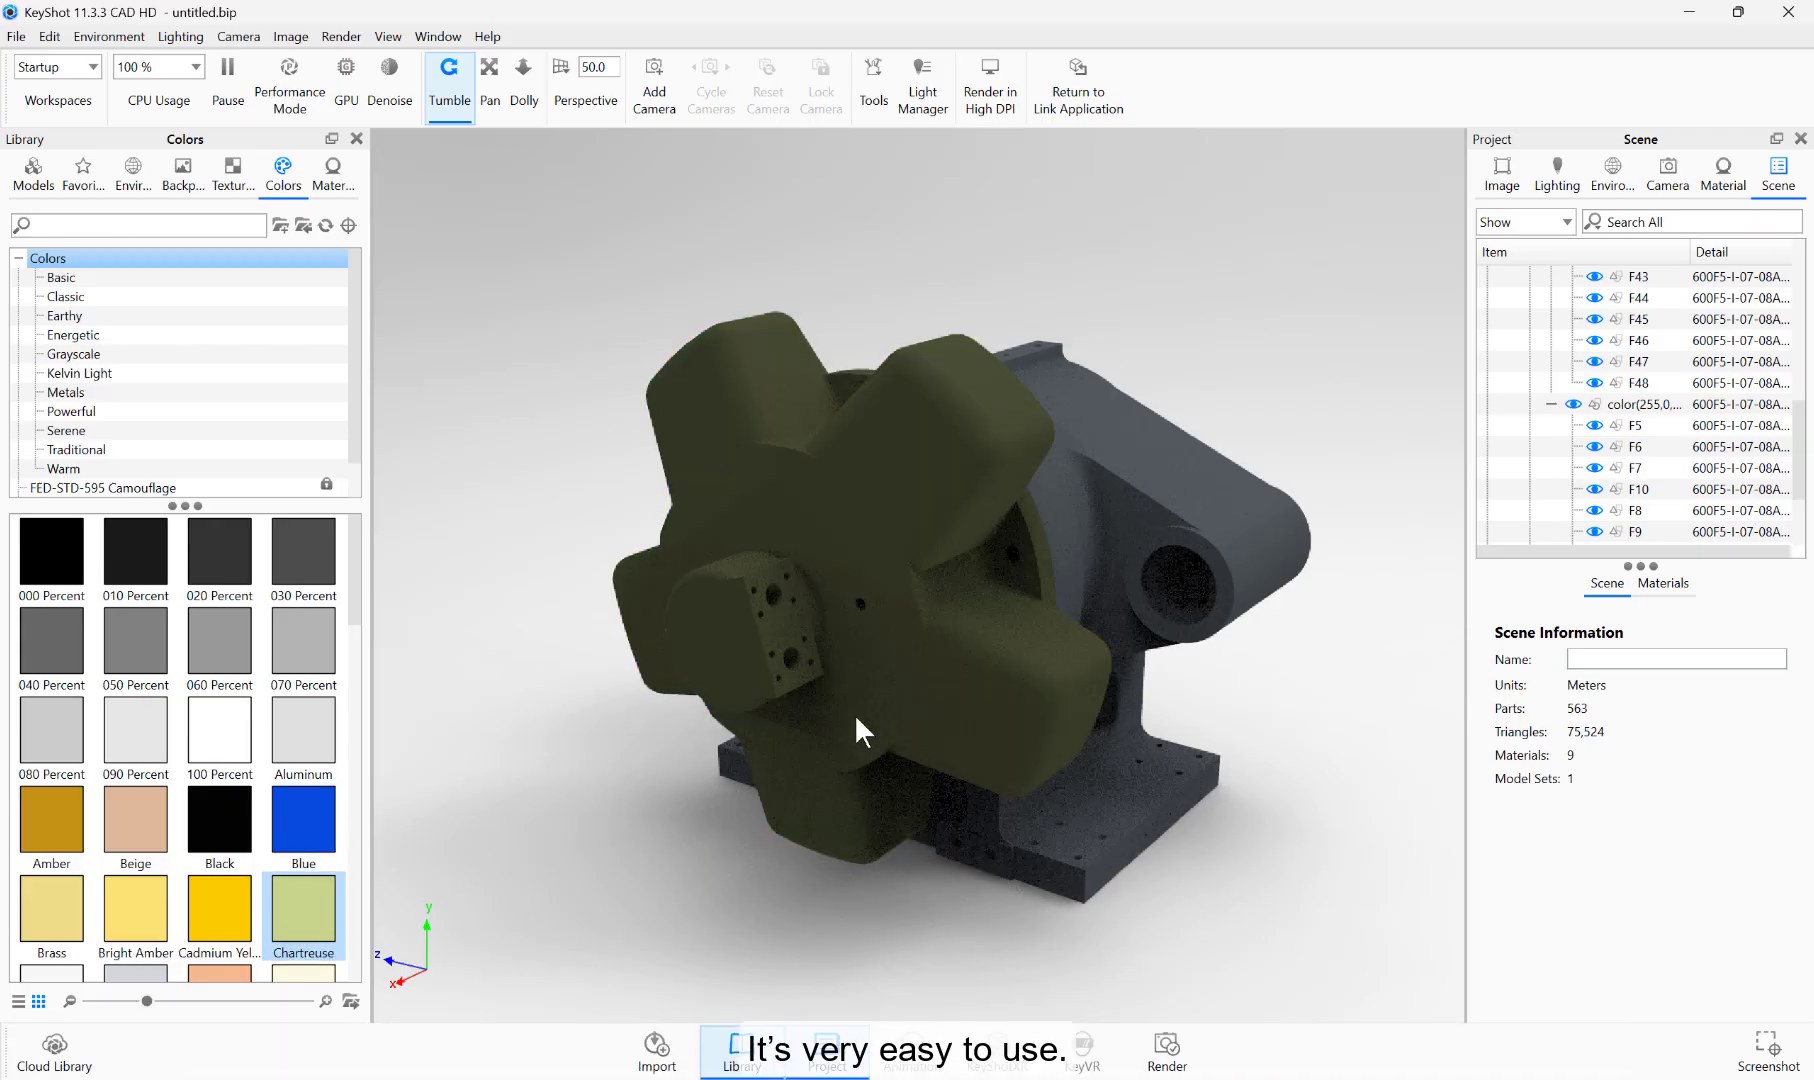
# Step: Add a new color named light pink (hex F6A5A5) to the Warm color folder and apply it to the star-shaped part
pyautogui.click(79, 373)
pyautogui.click(63, 469)
pyautogui.click(222, 636)
pyautogui.rightClick(222, 636)
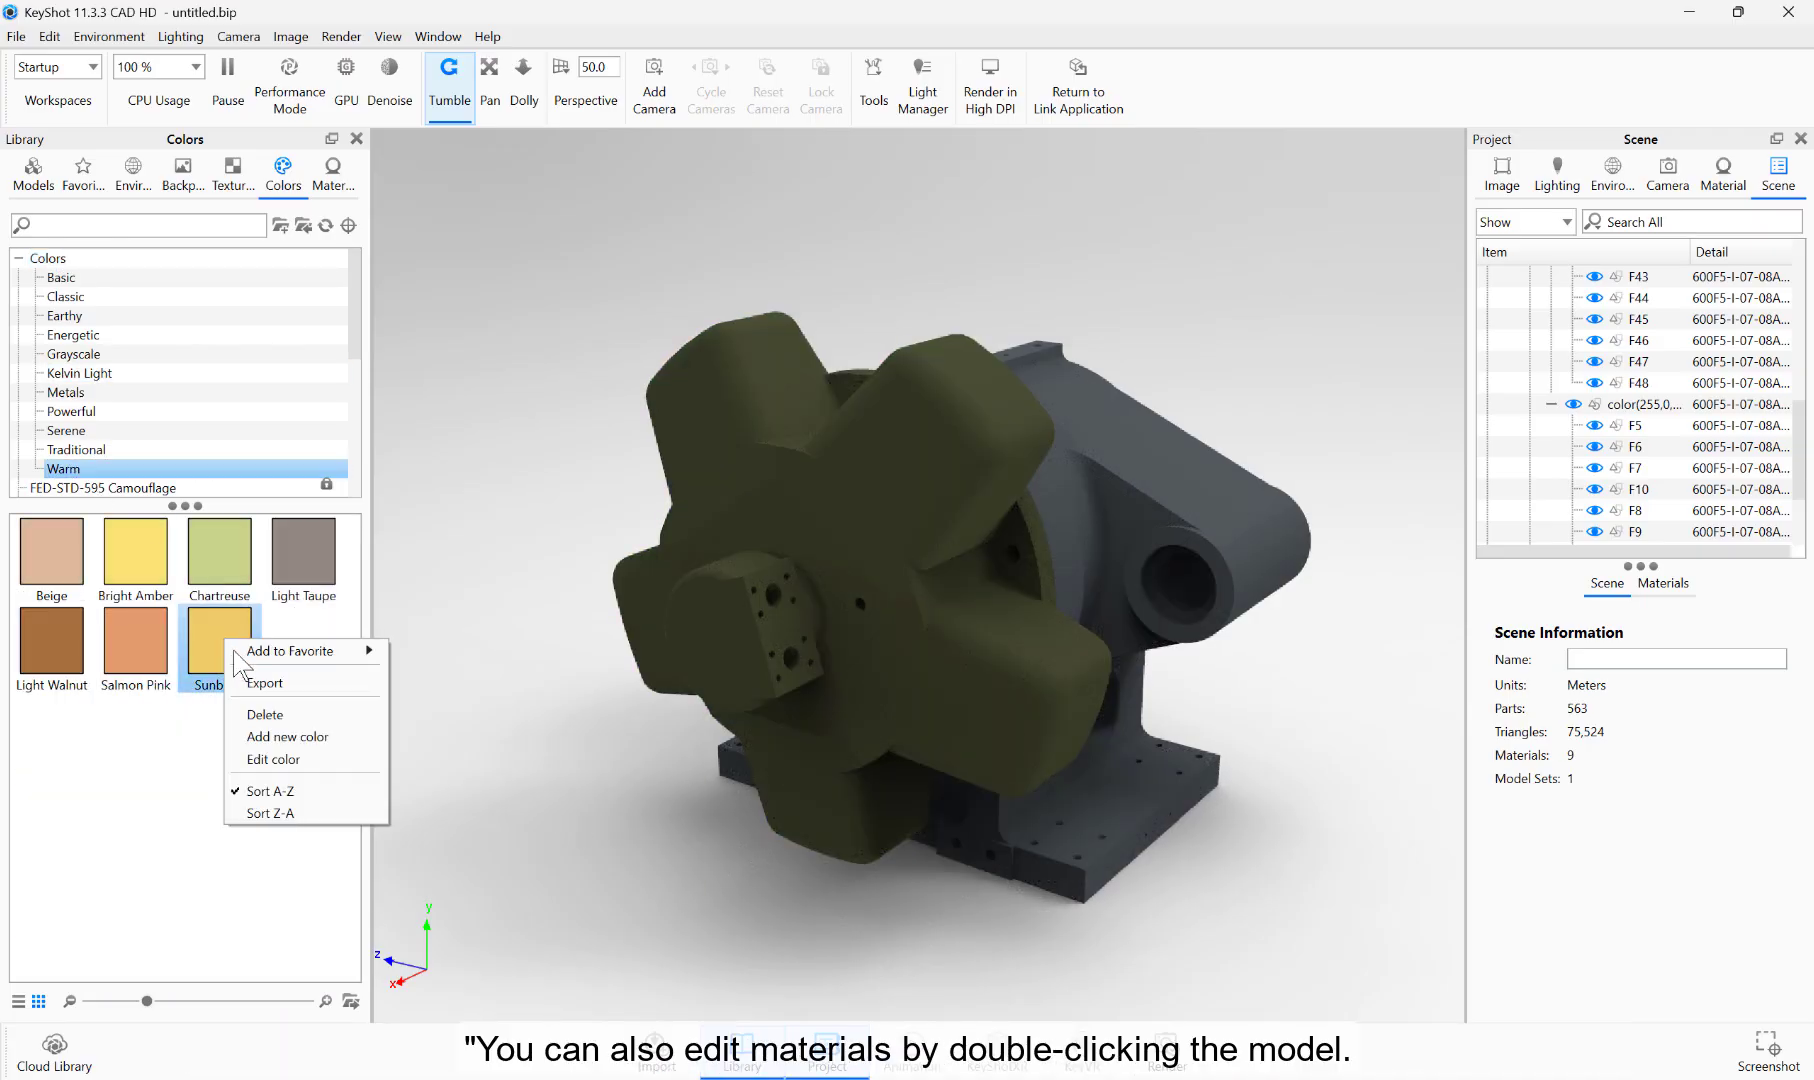
pyautogui.click(288, 735)
pyautogui.click(343, 458)
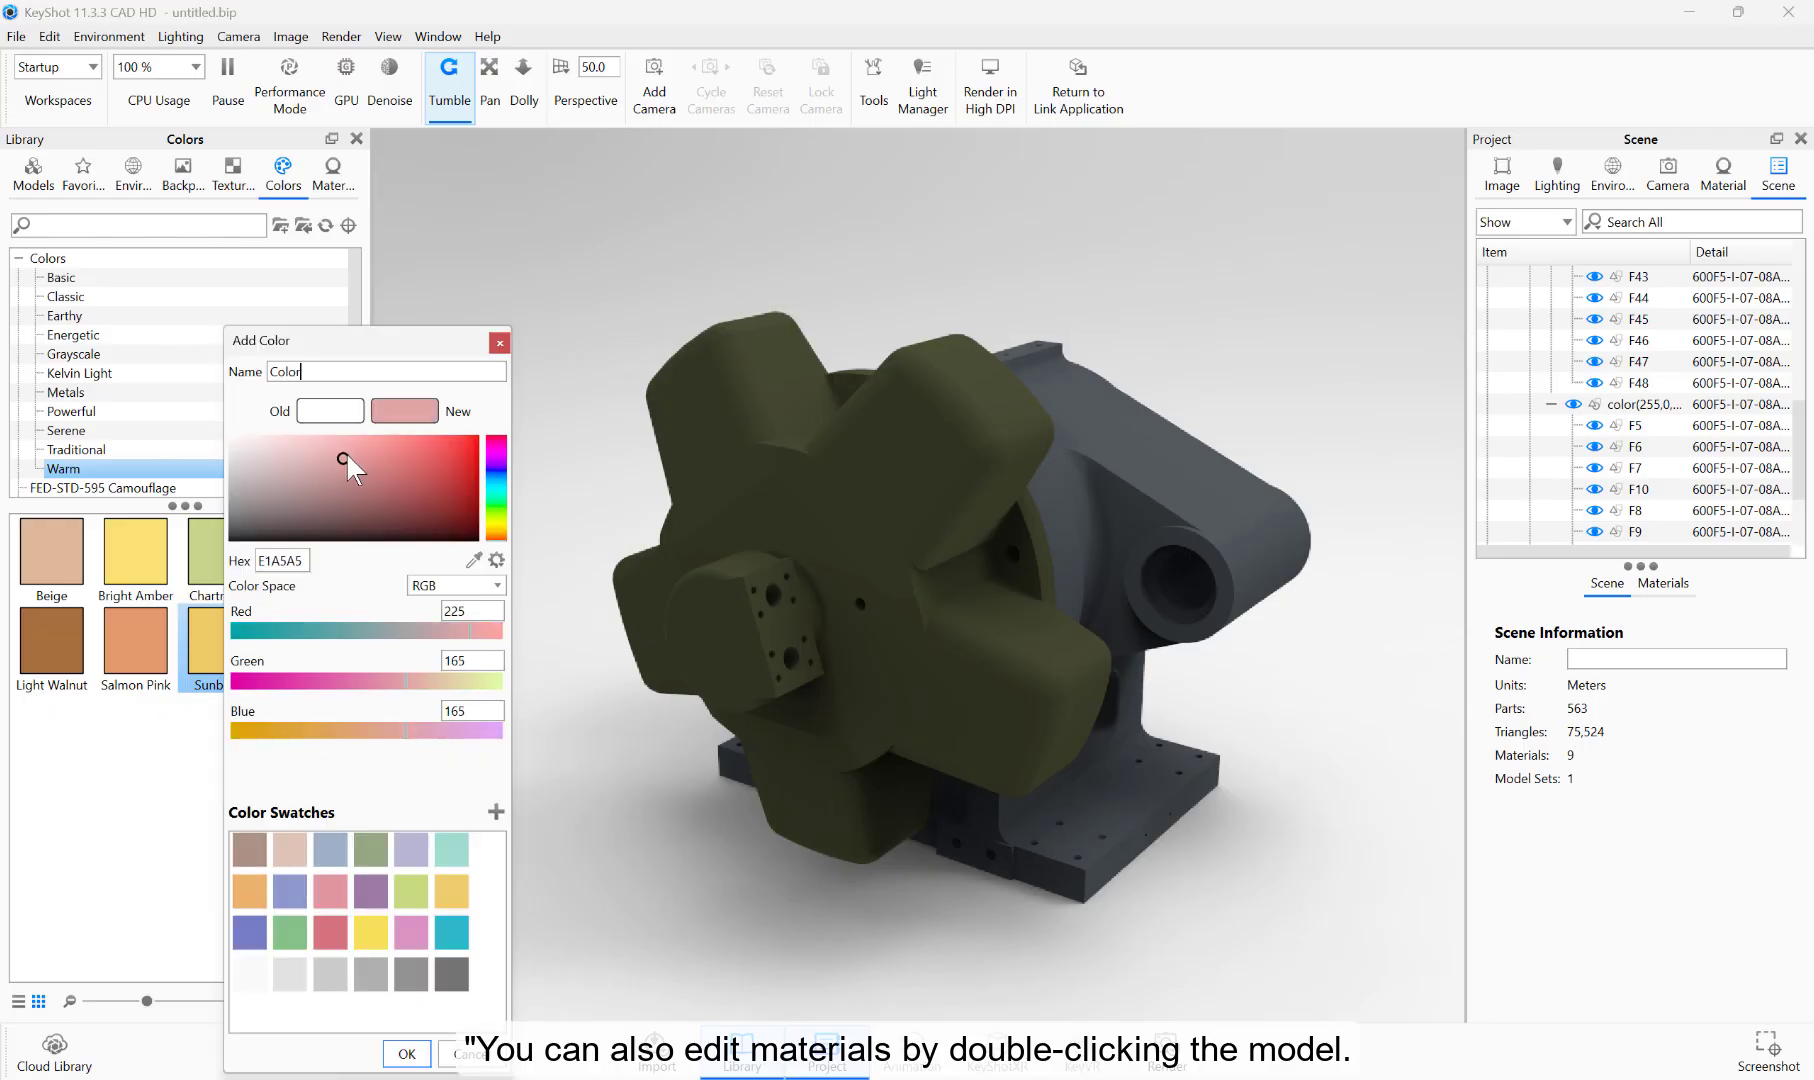
pyautogui.write('light pink')
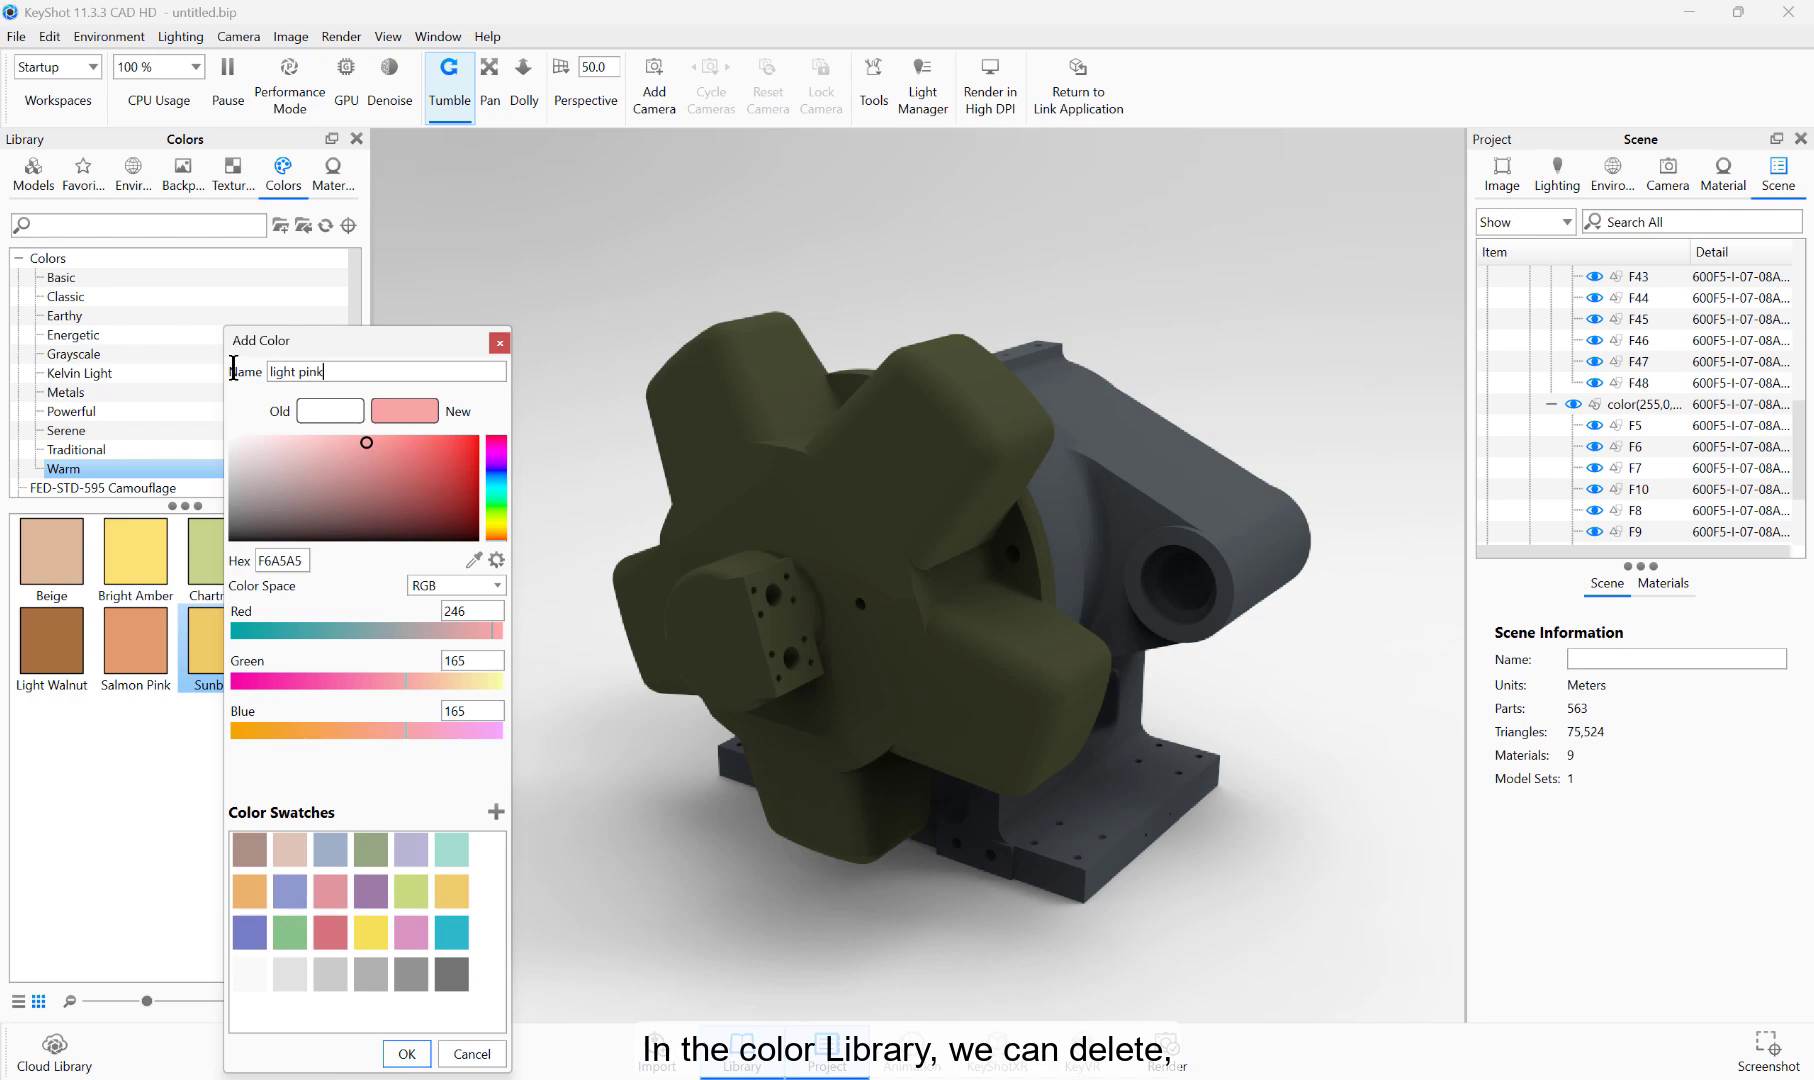
pyautogui.click(406, 1050)
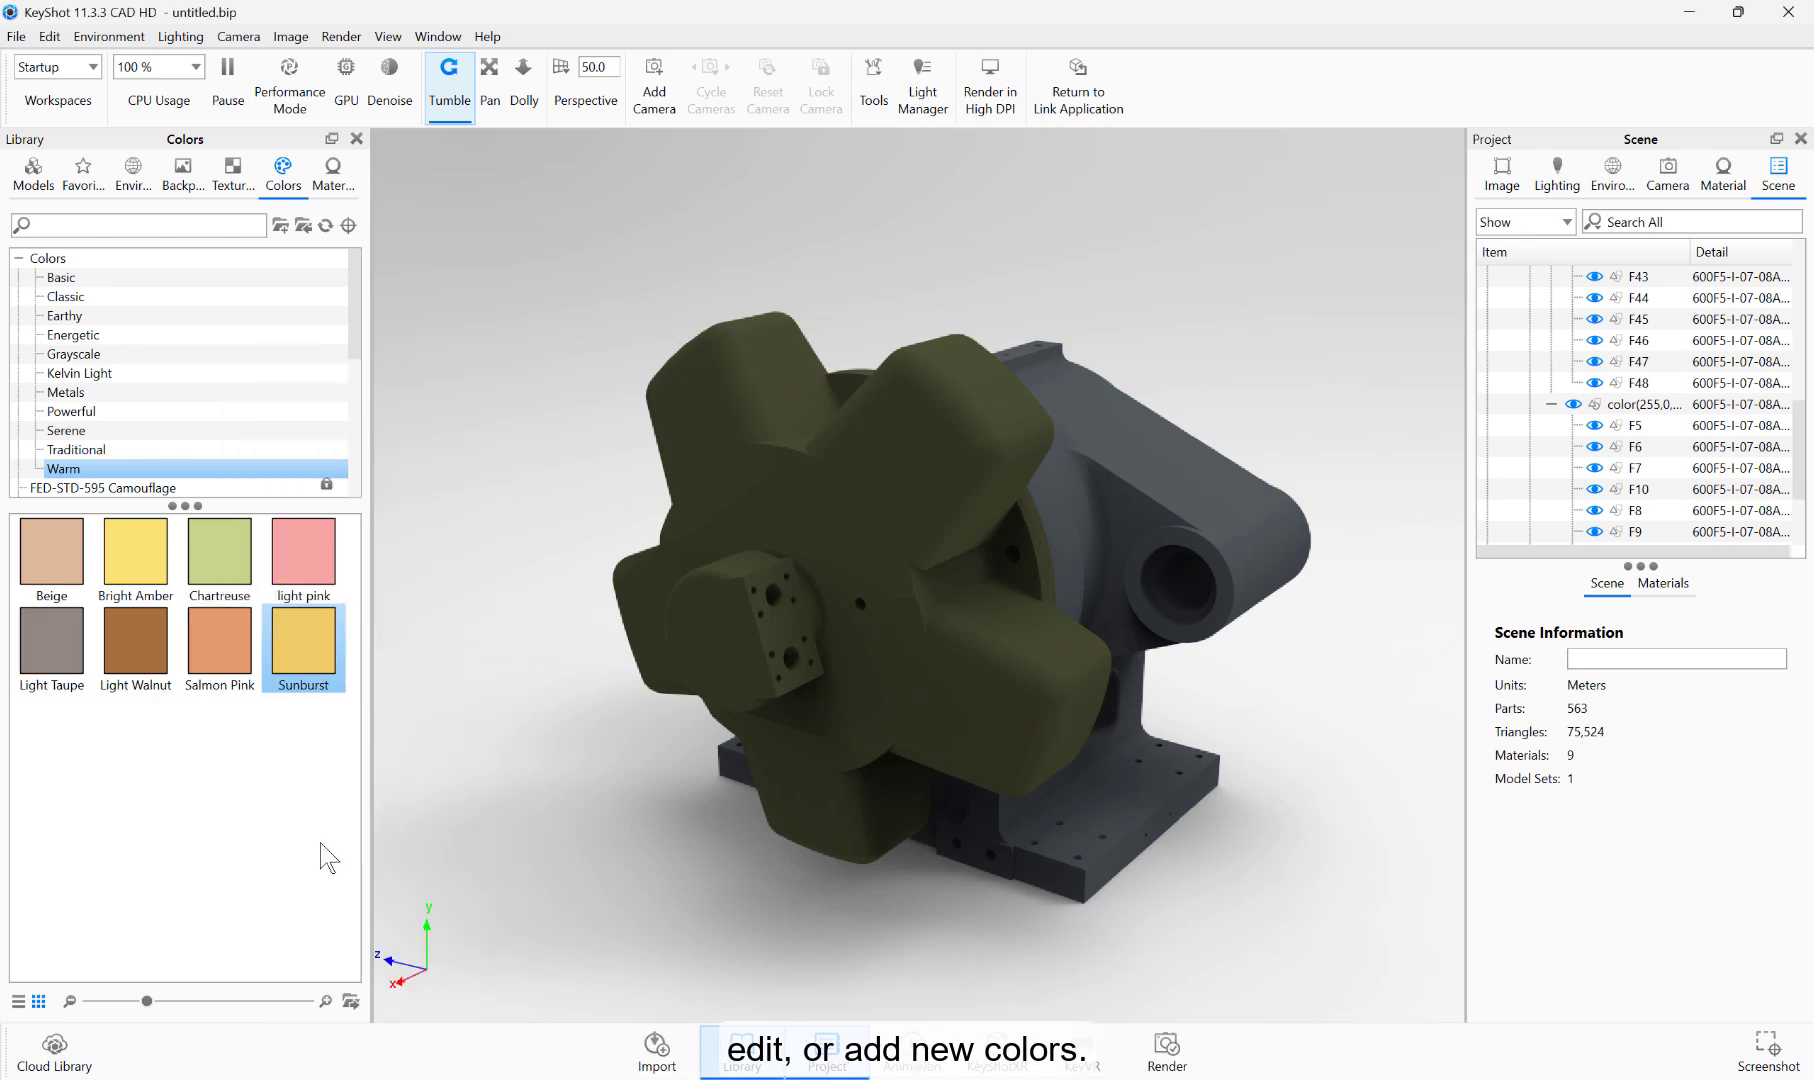
pyautogui.click(316, 580)
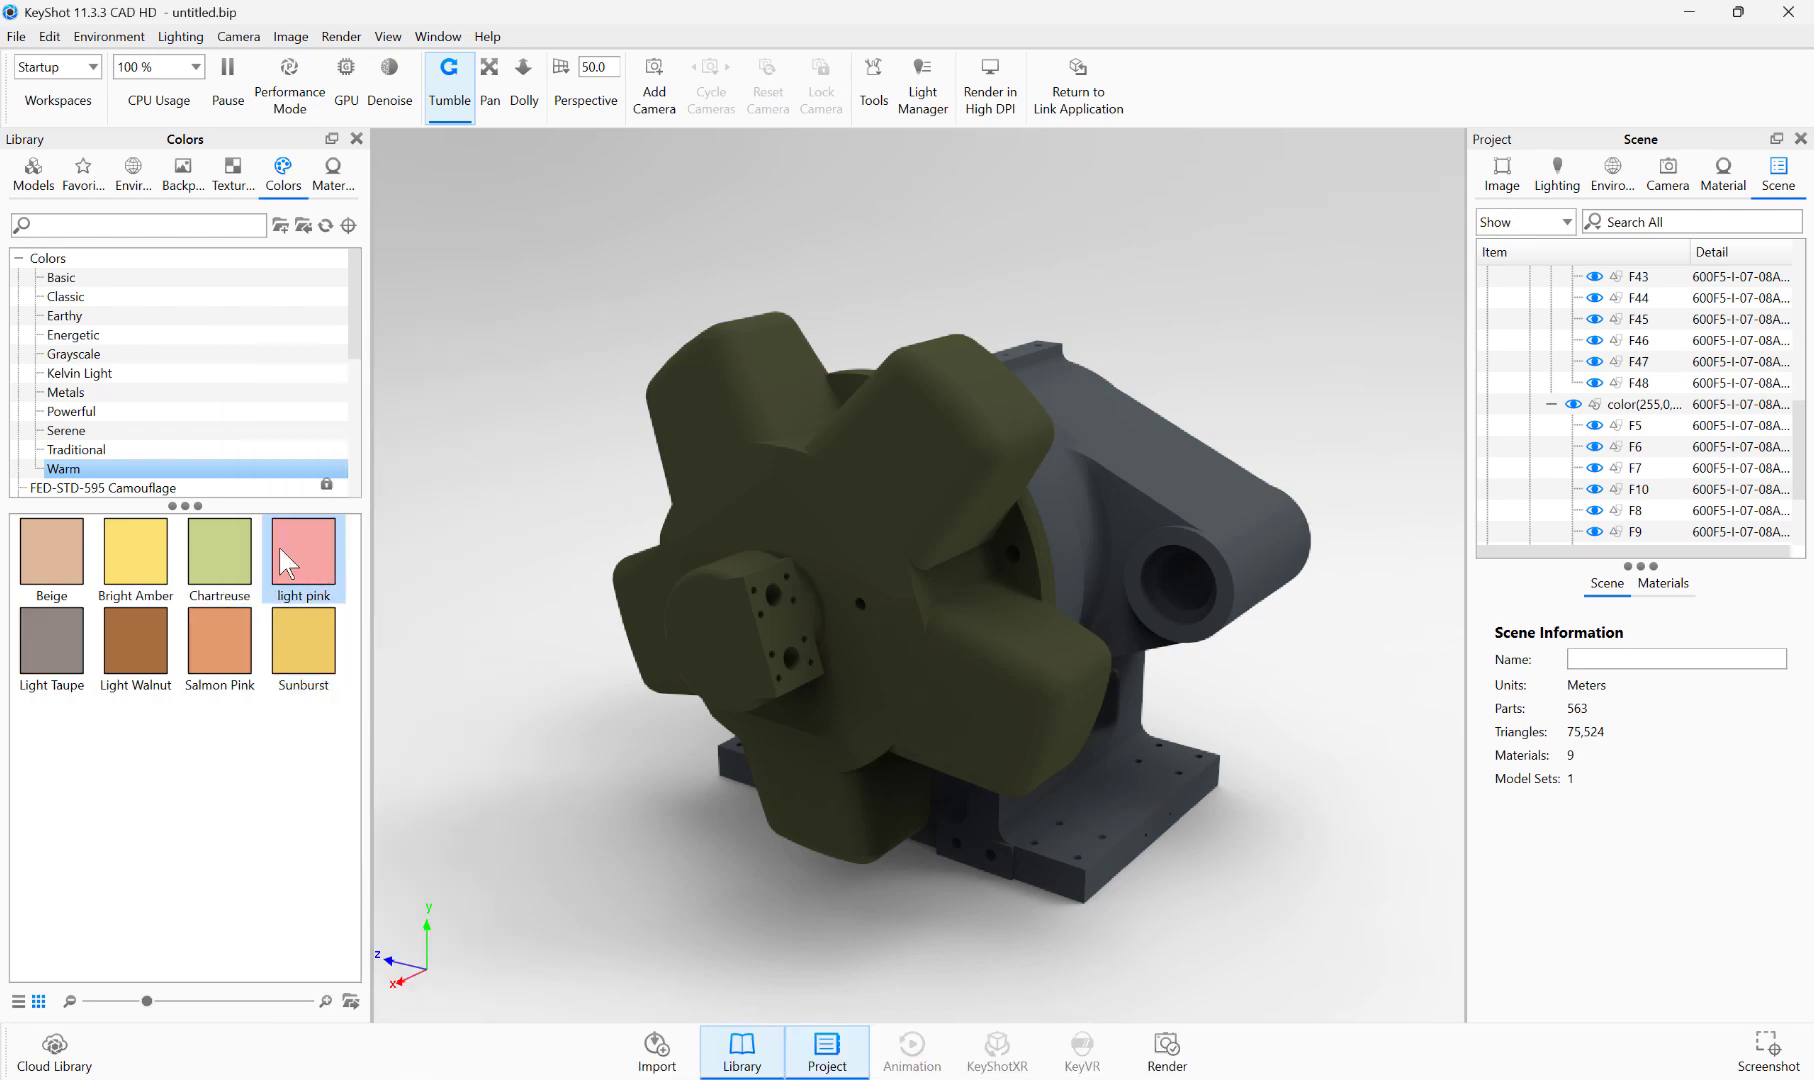
pyautogui.moveTo(279, 547); pyautogui.dragTo(796, 526)
# Step: Apply the Iron Polished material from the Metal > Iron > Basic library folder to the star-shaped part
pyautogui.click(333, 180)
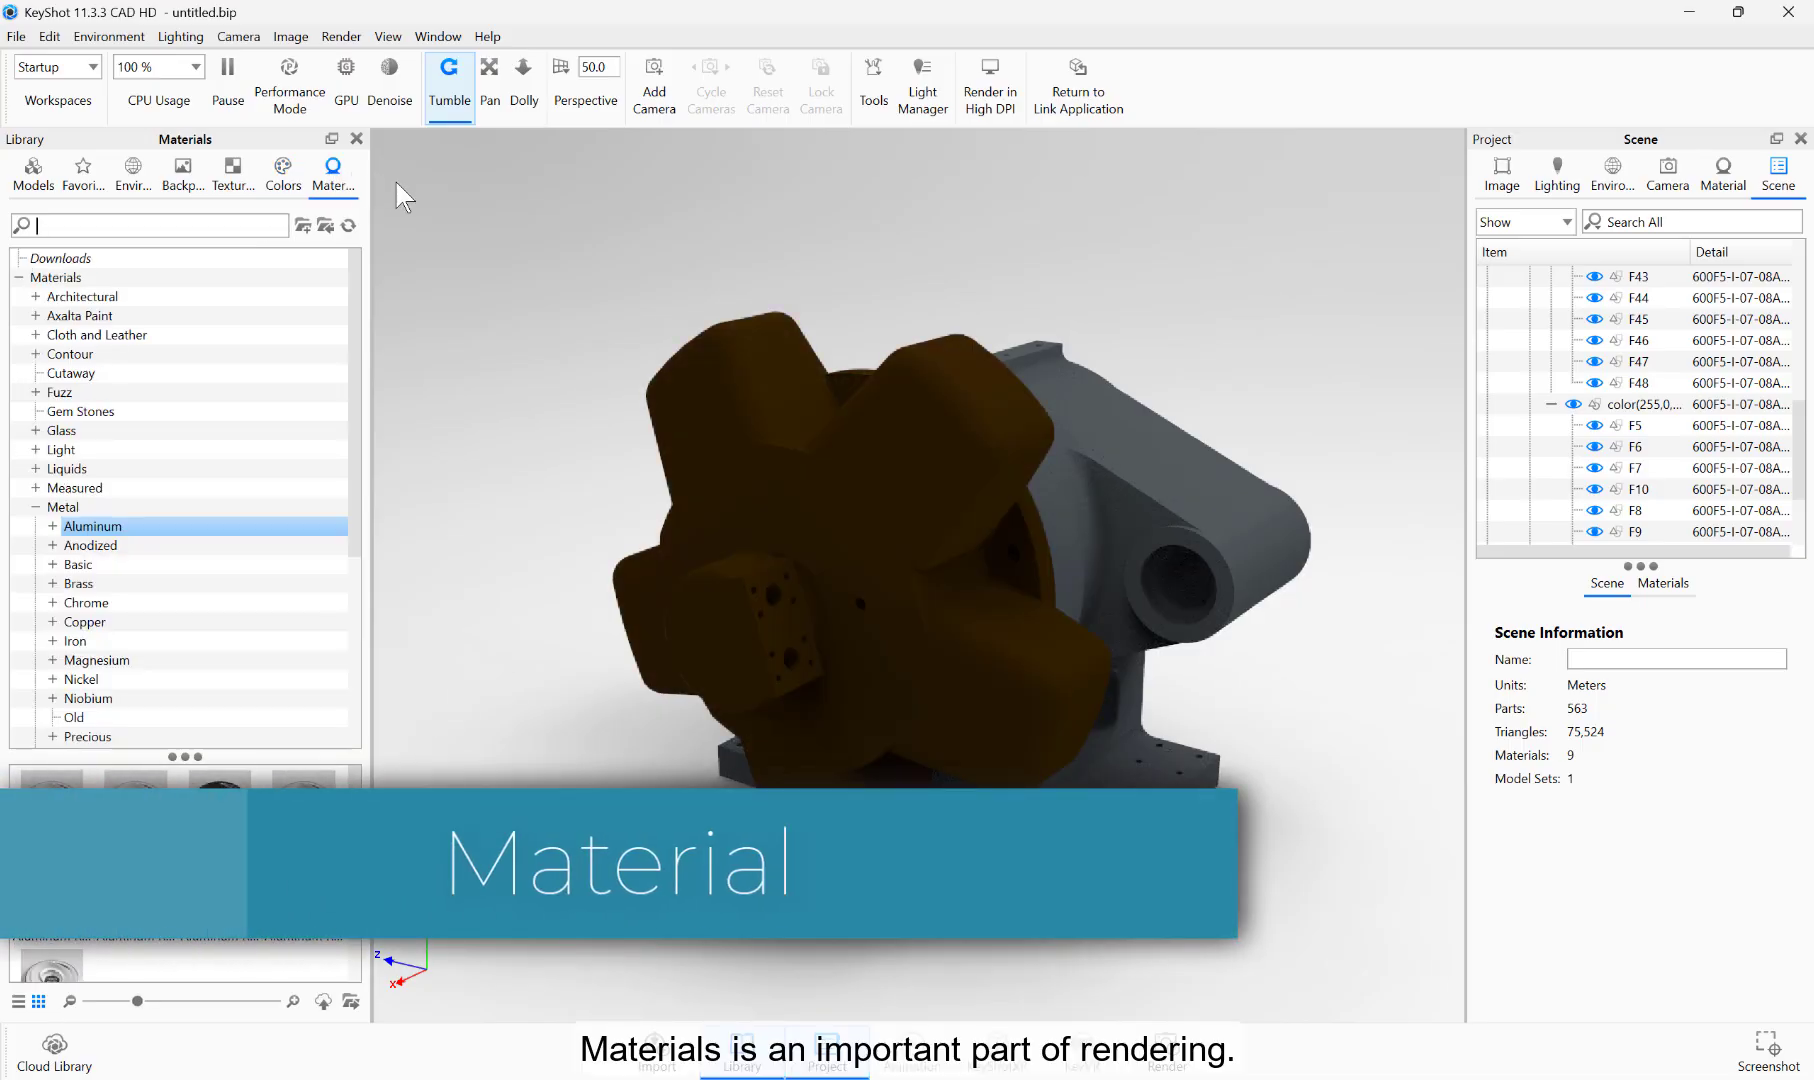
pyautogui.click(36, 508)
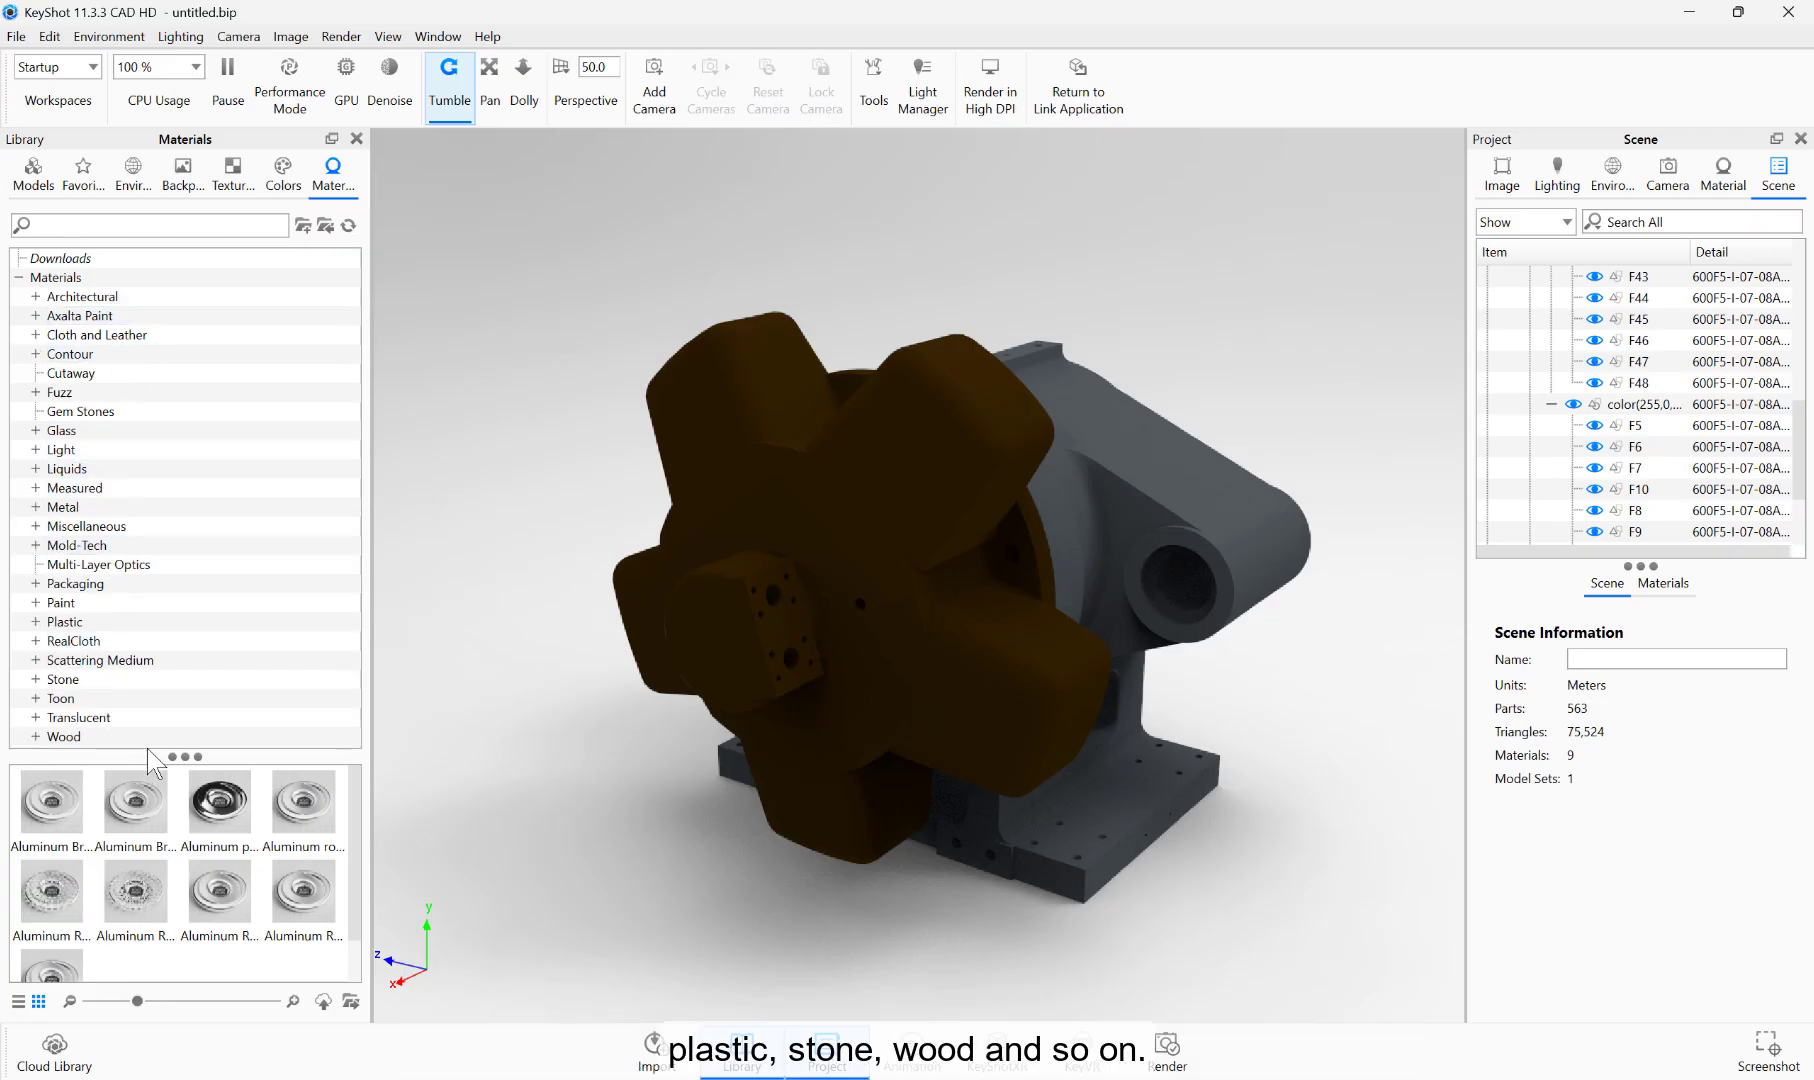
pyautogui.click(36, 507)
pyautogui.click(52, 641)
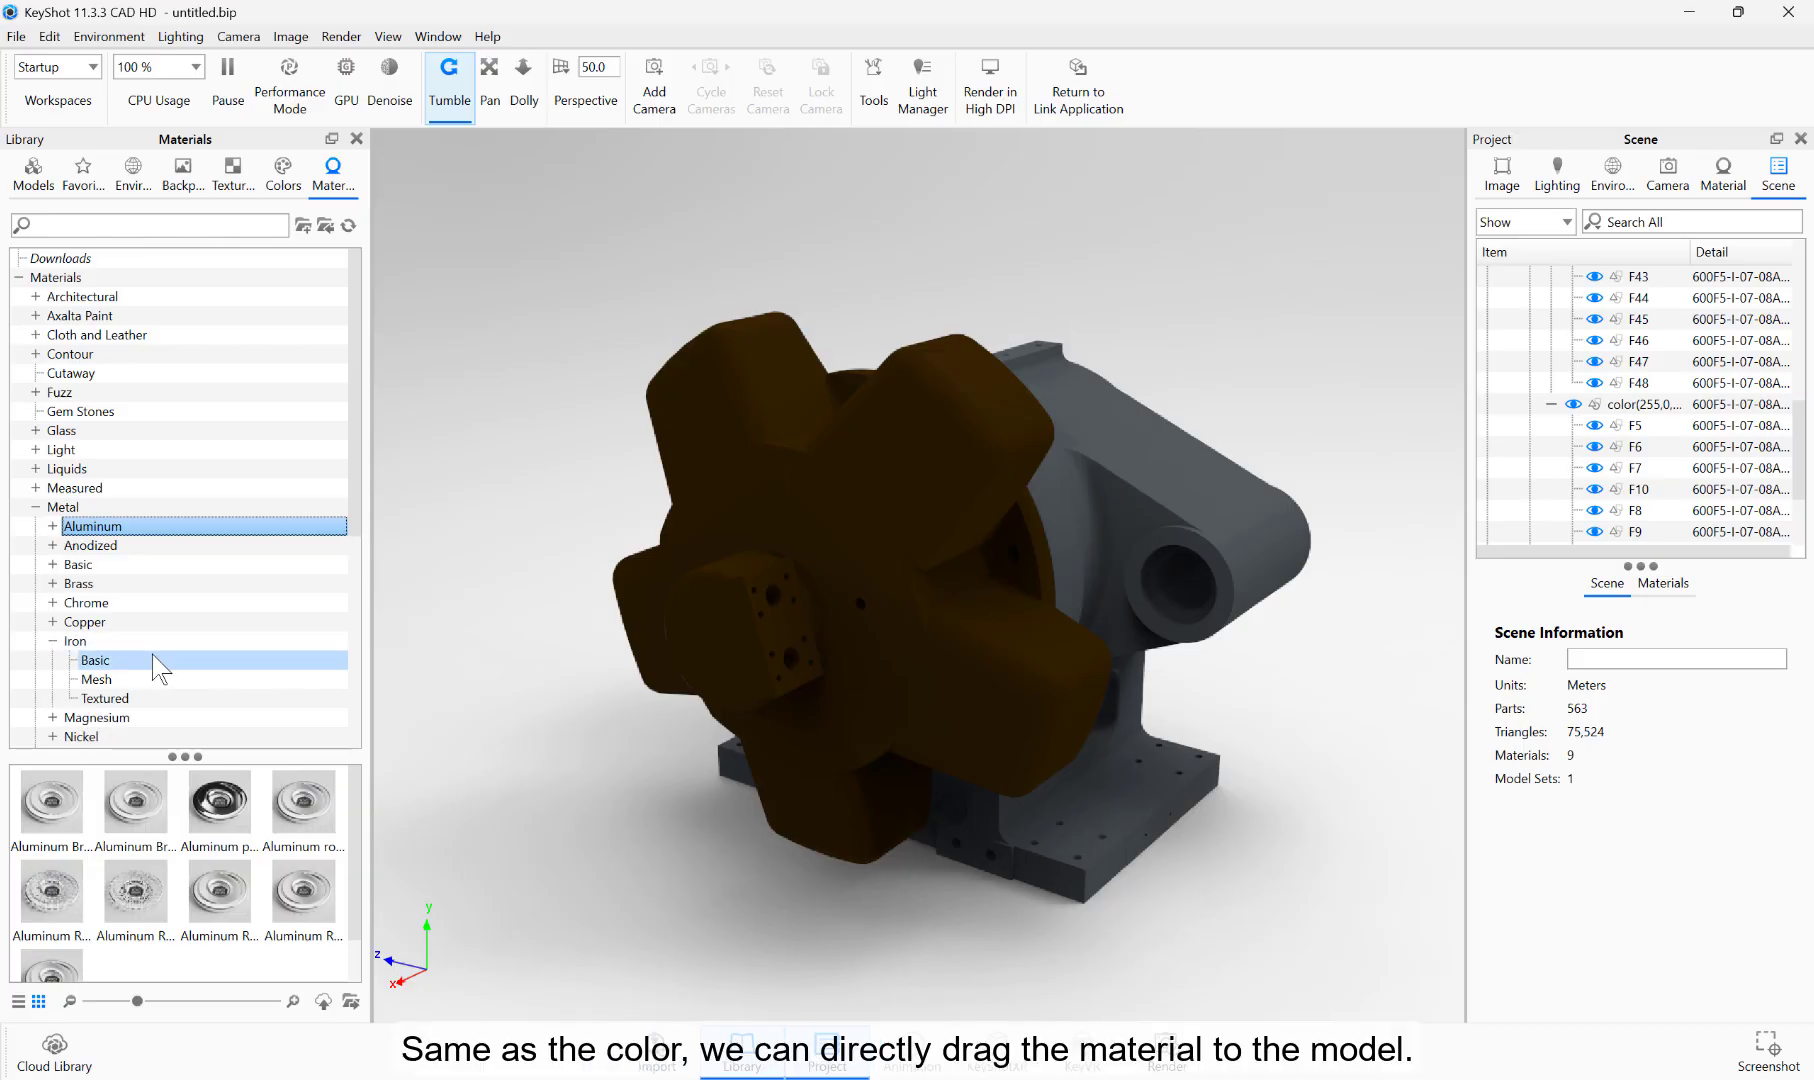
pyautogui.click(136, 660)
pyautogui.scroll(-6, 178, 732)
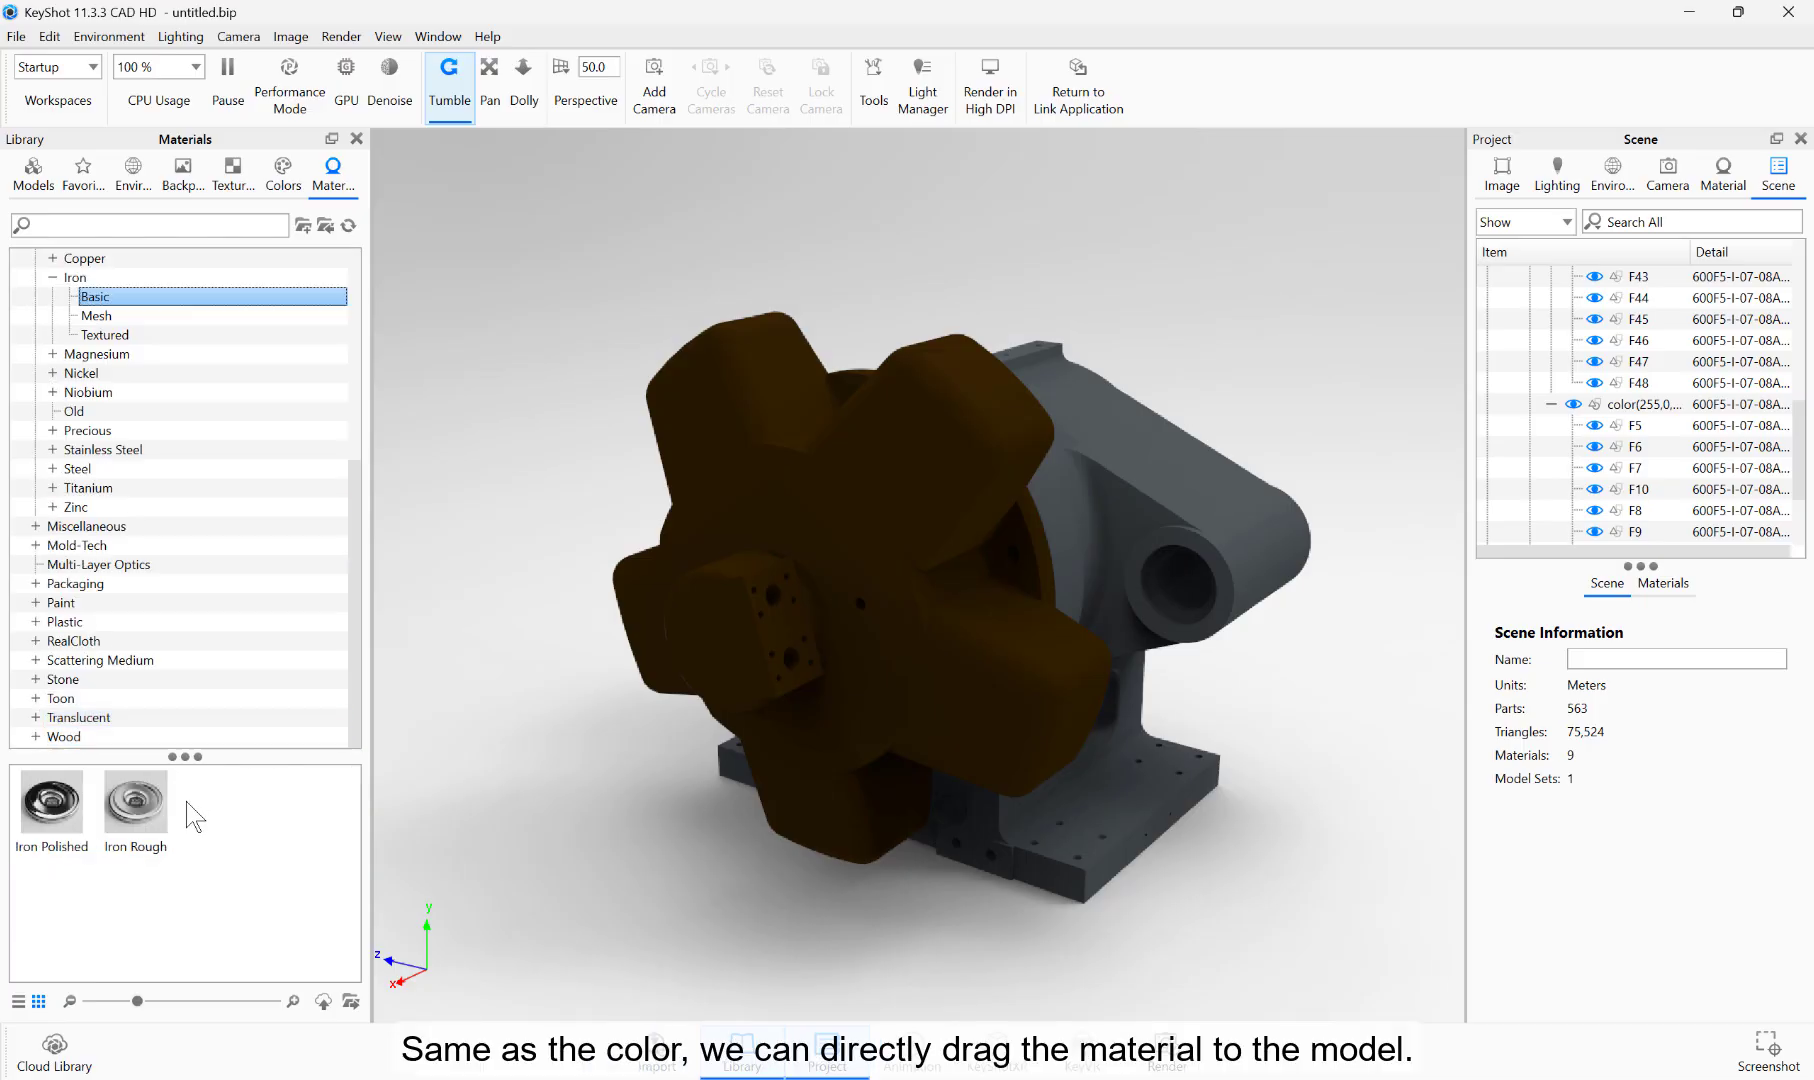
pyautogui.moveTo(43, 813); pyautogui.dragTo(910, 640)
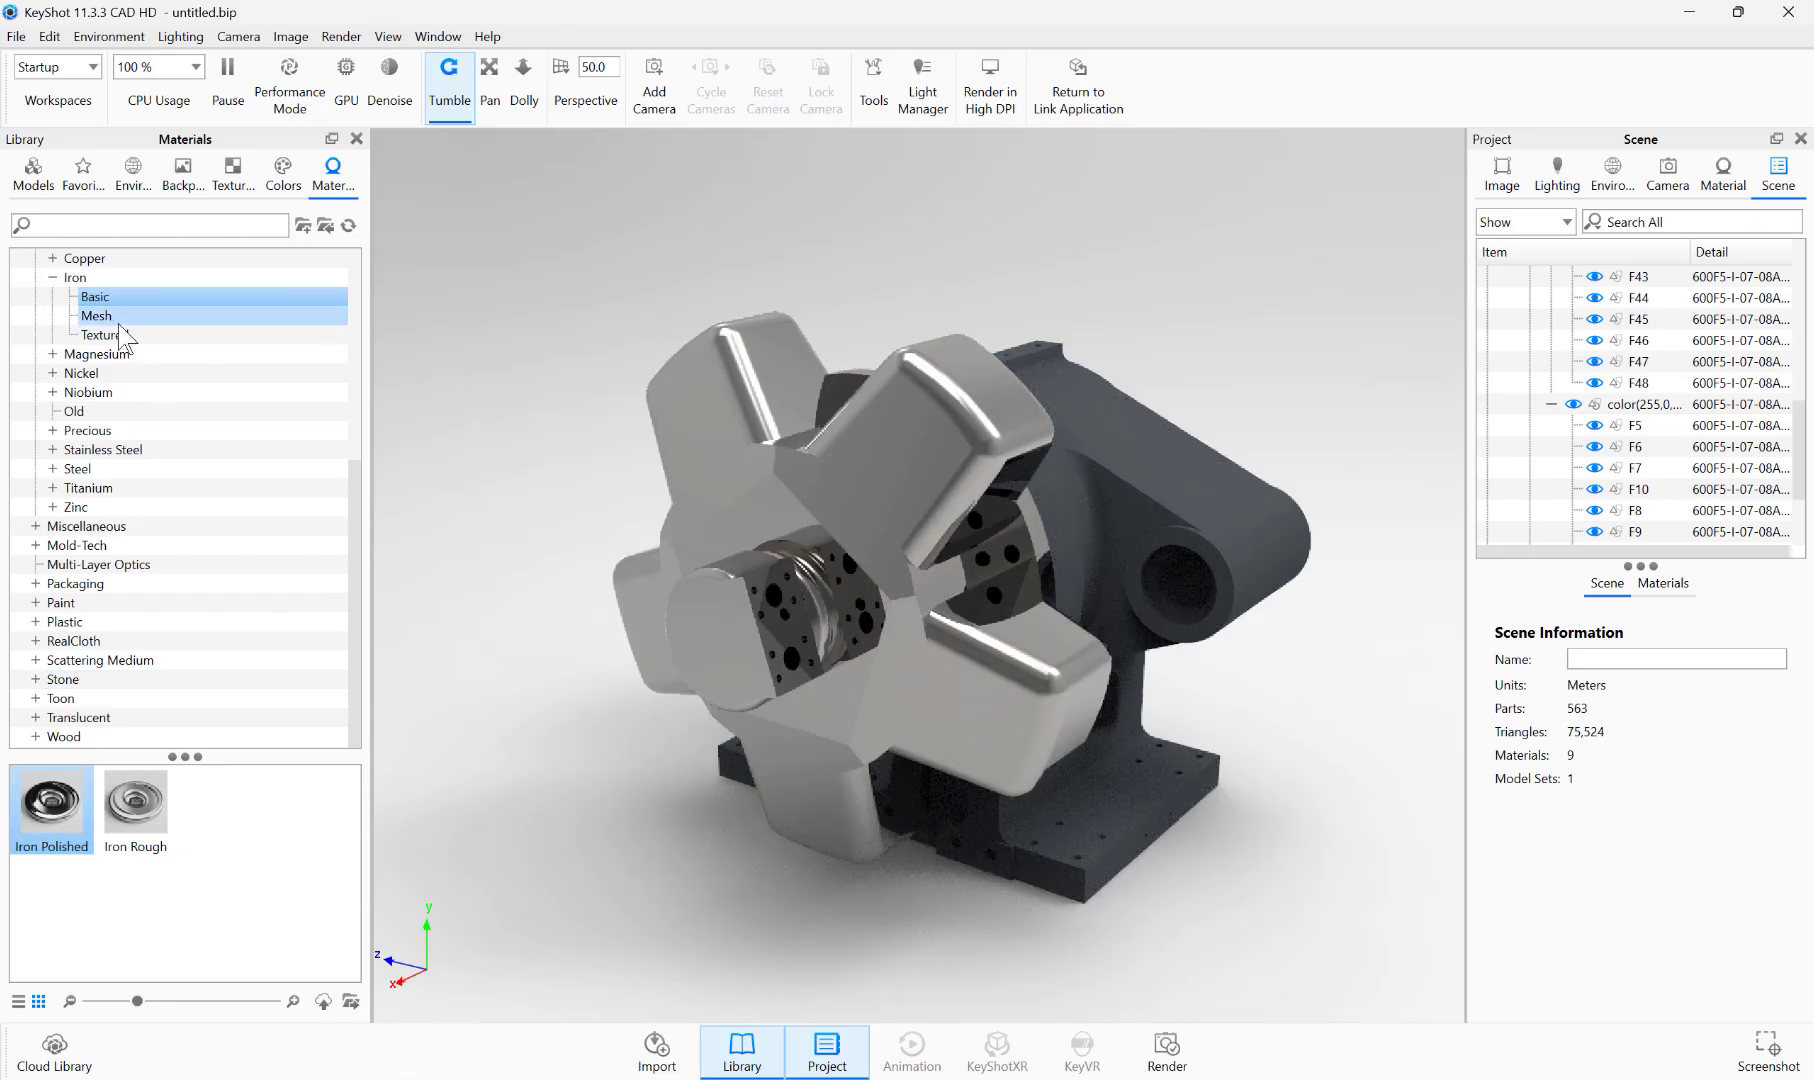
# Step: Apply the Steel Rough material from the Metal > Steel library folder to the star-shaped part
pyautogui.click(52, 468)
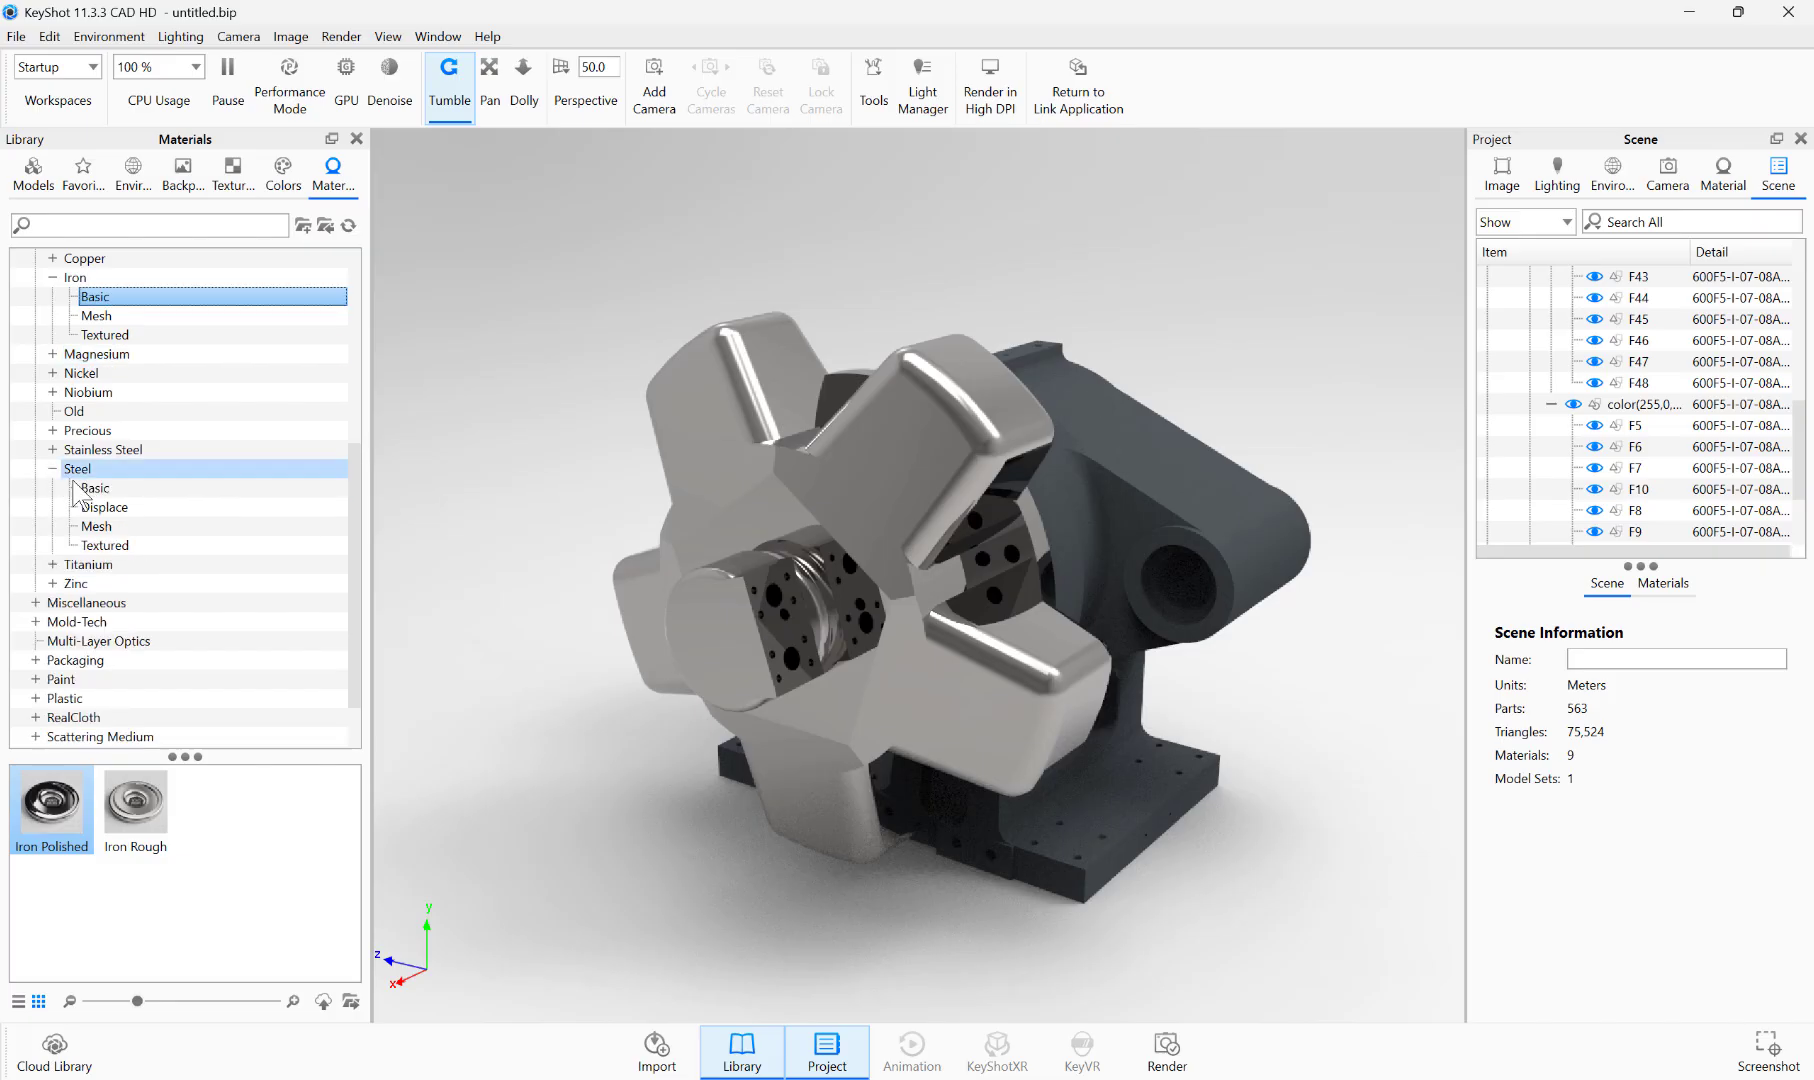
pyautogui.click(80, 471)
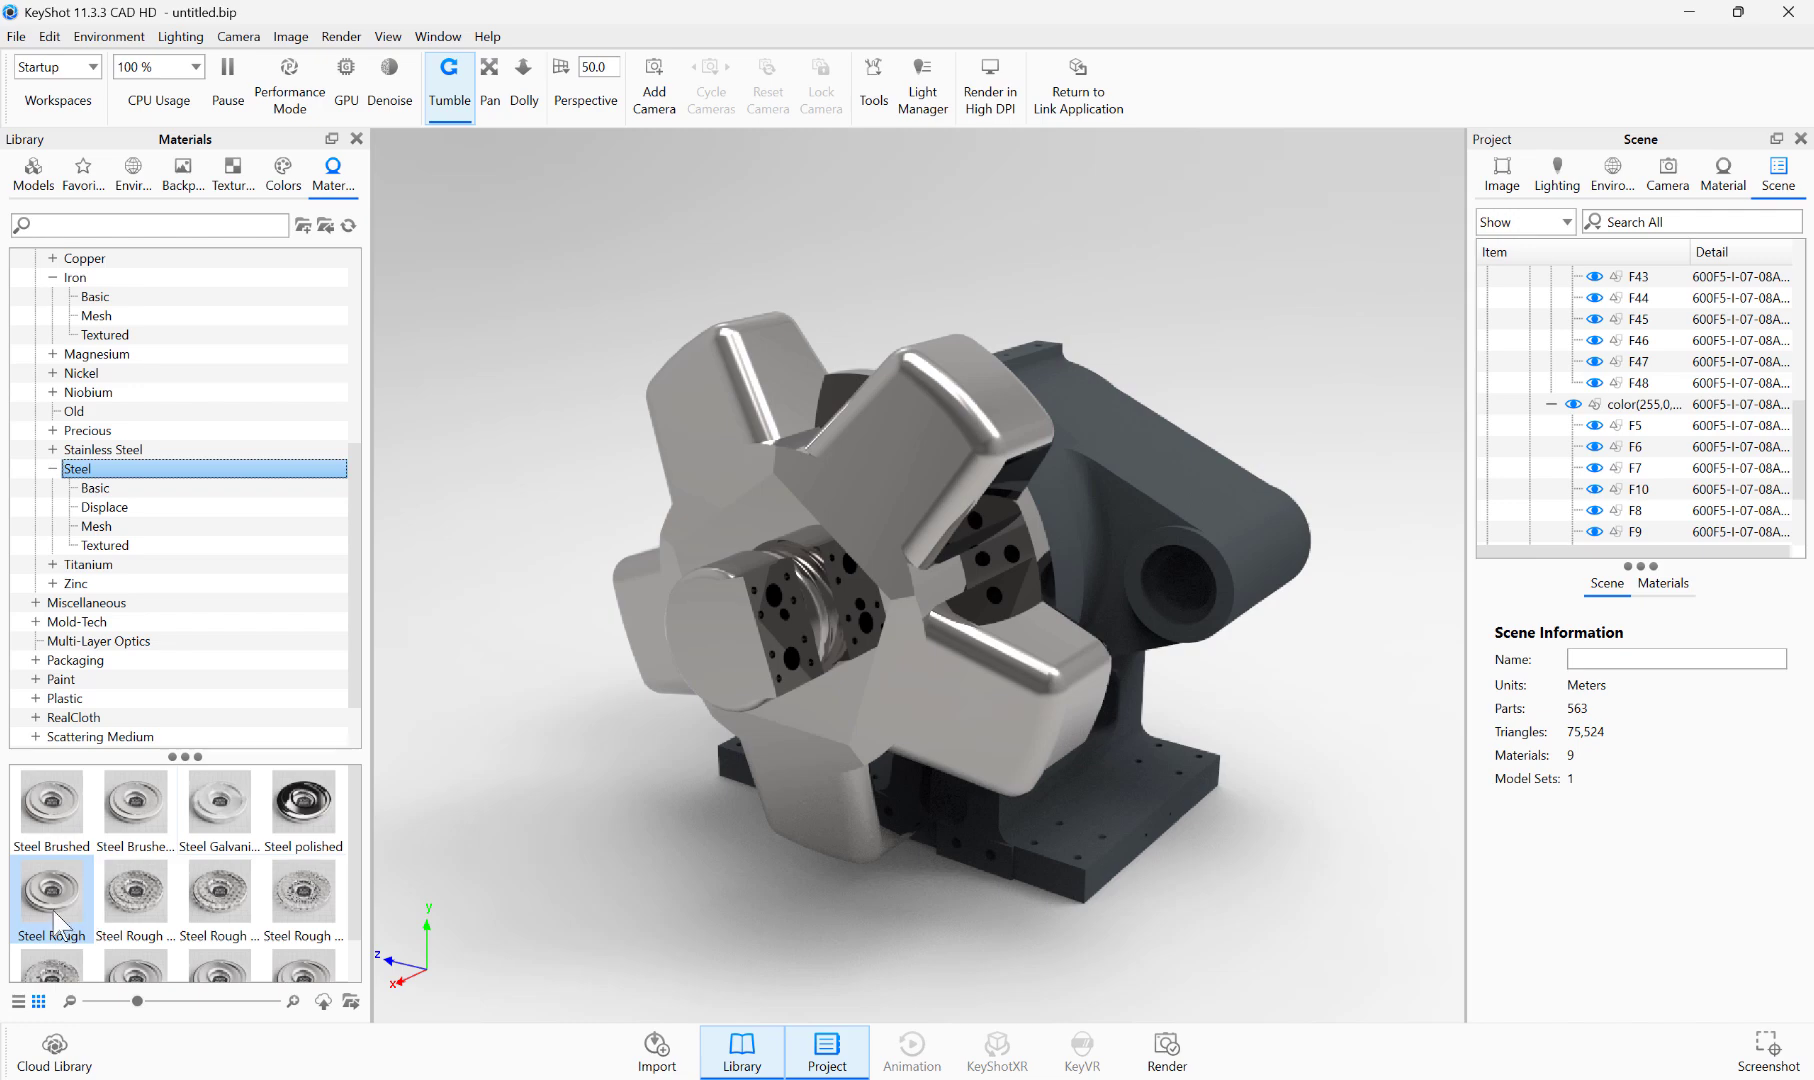
pyautogui.scroll(-1, 57, 915)
pyautogui.moveTo(55, 870); pyautogui.dragTo(884, 672)
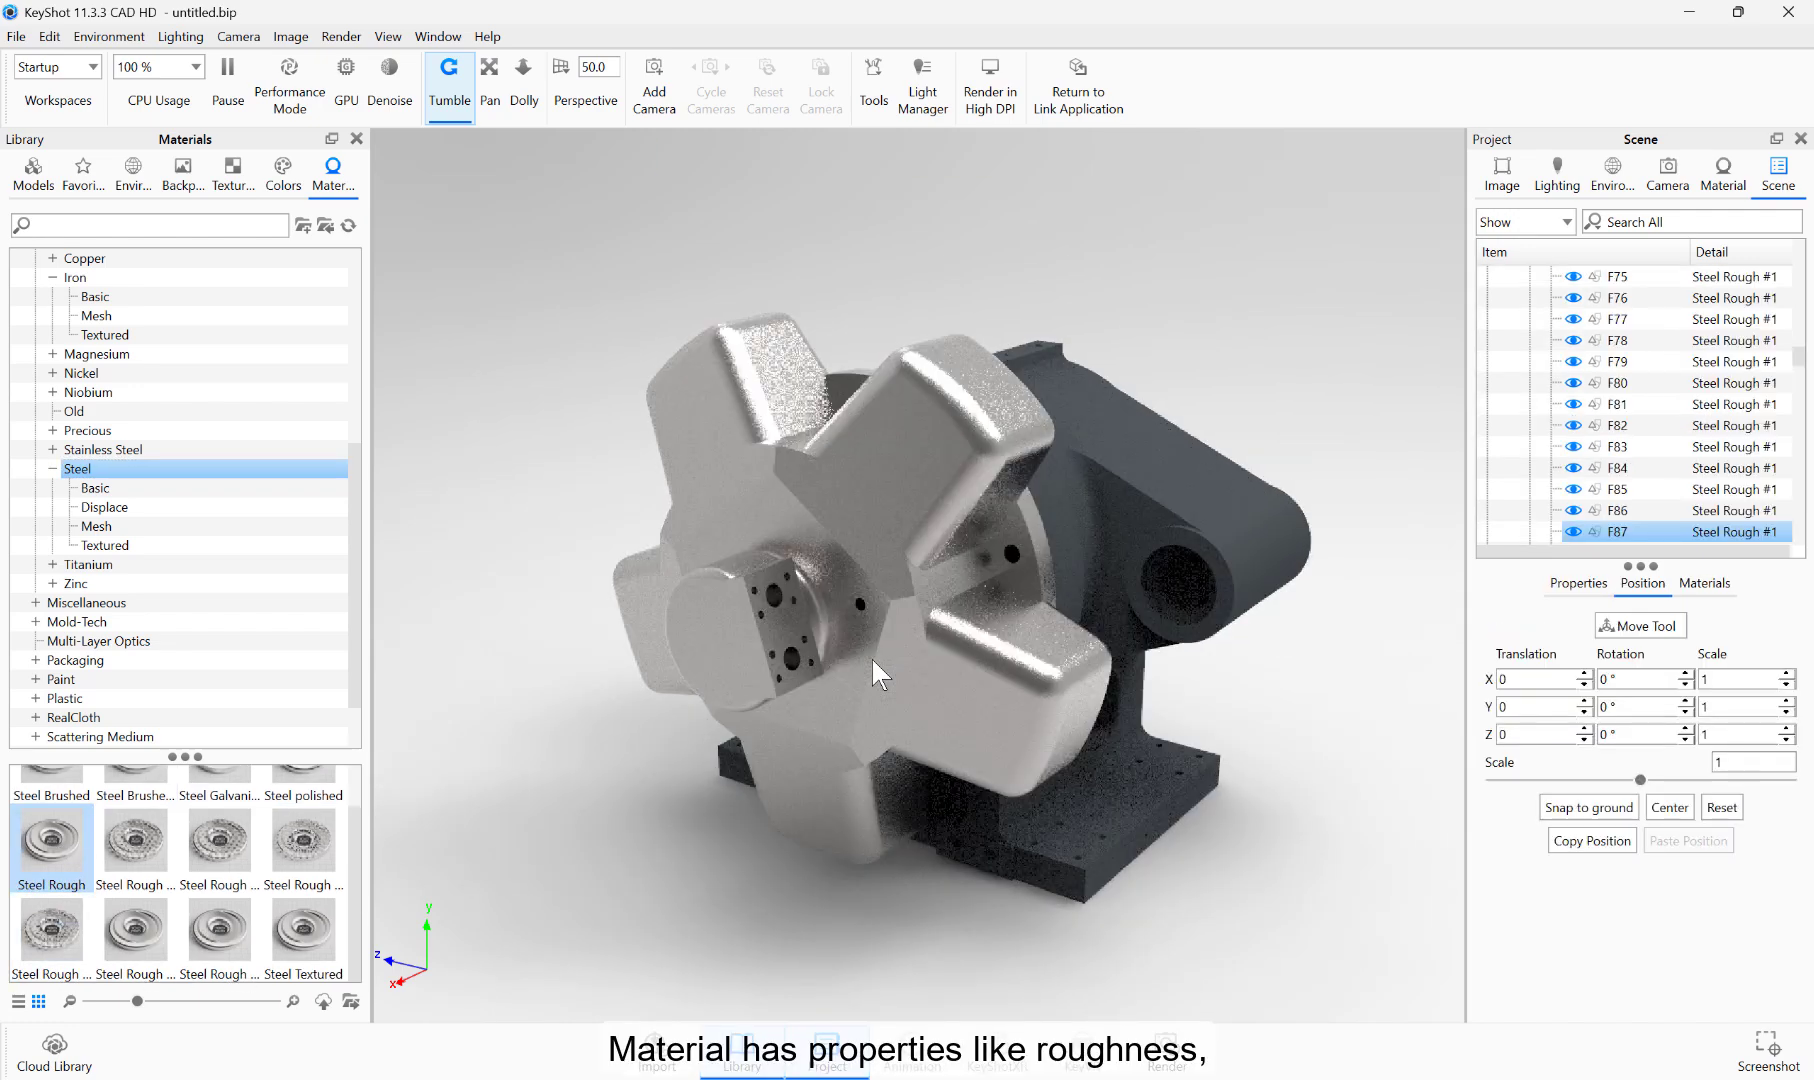
# Step: Apply Hard Textured Plastic White to the star-shaped part and set its refractive index to 1.914 and roughness to 0.0456
pyautogui.doubleClick(872, 659)
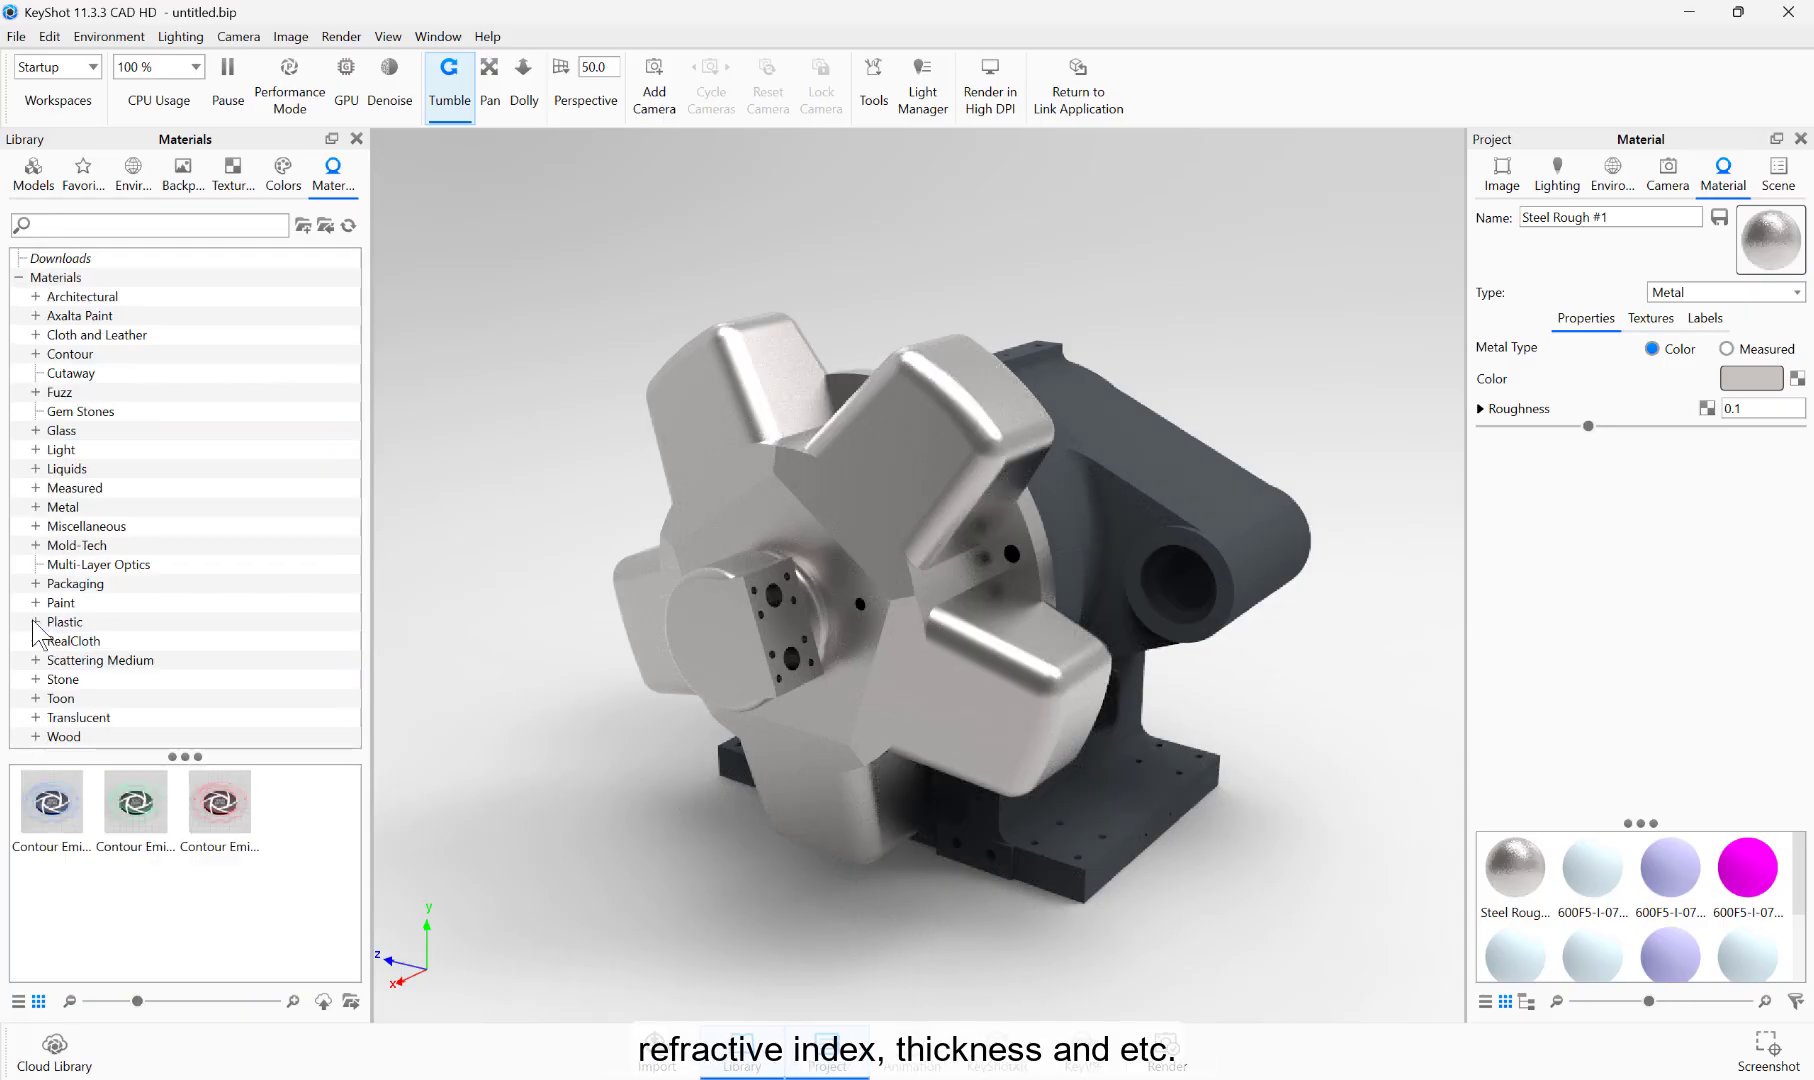
pyautogui.click(36, 622)
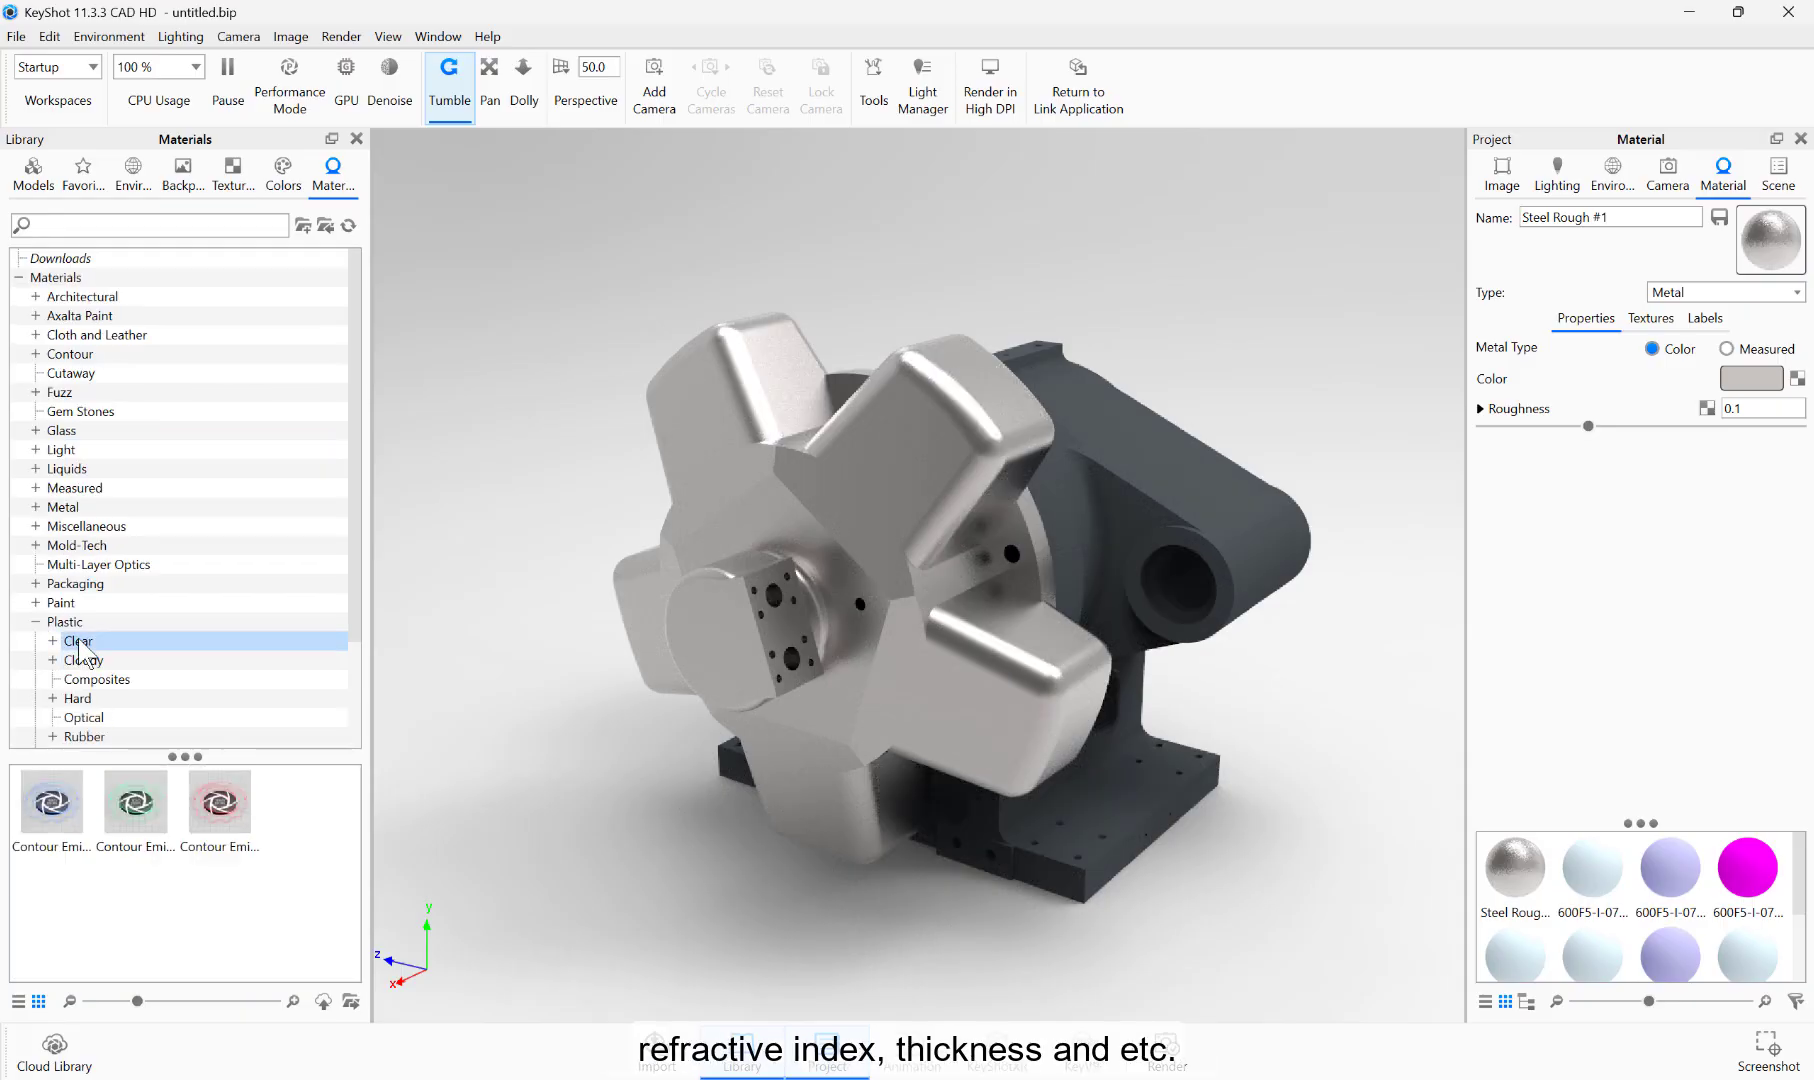
pyautogui.click(65, 622)
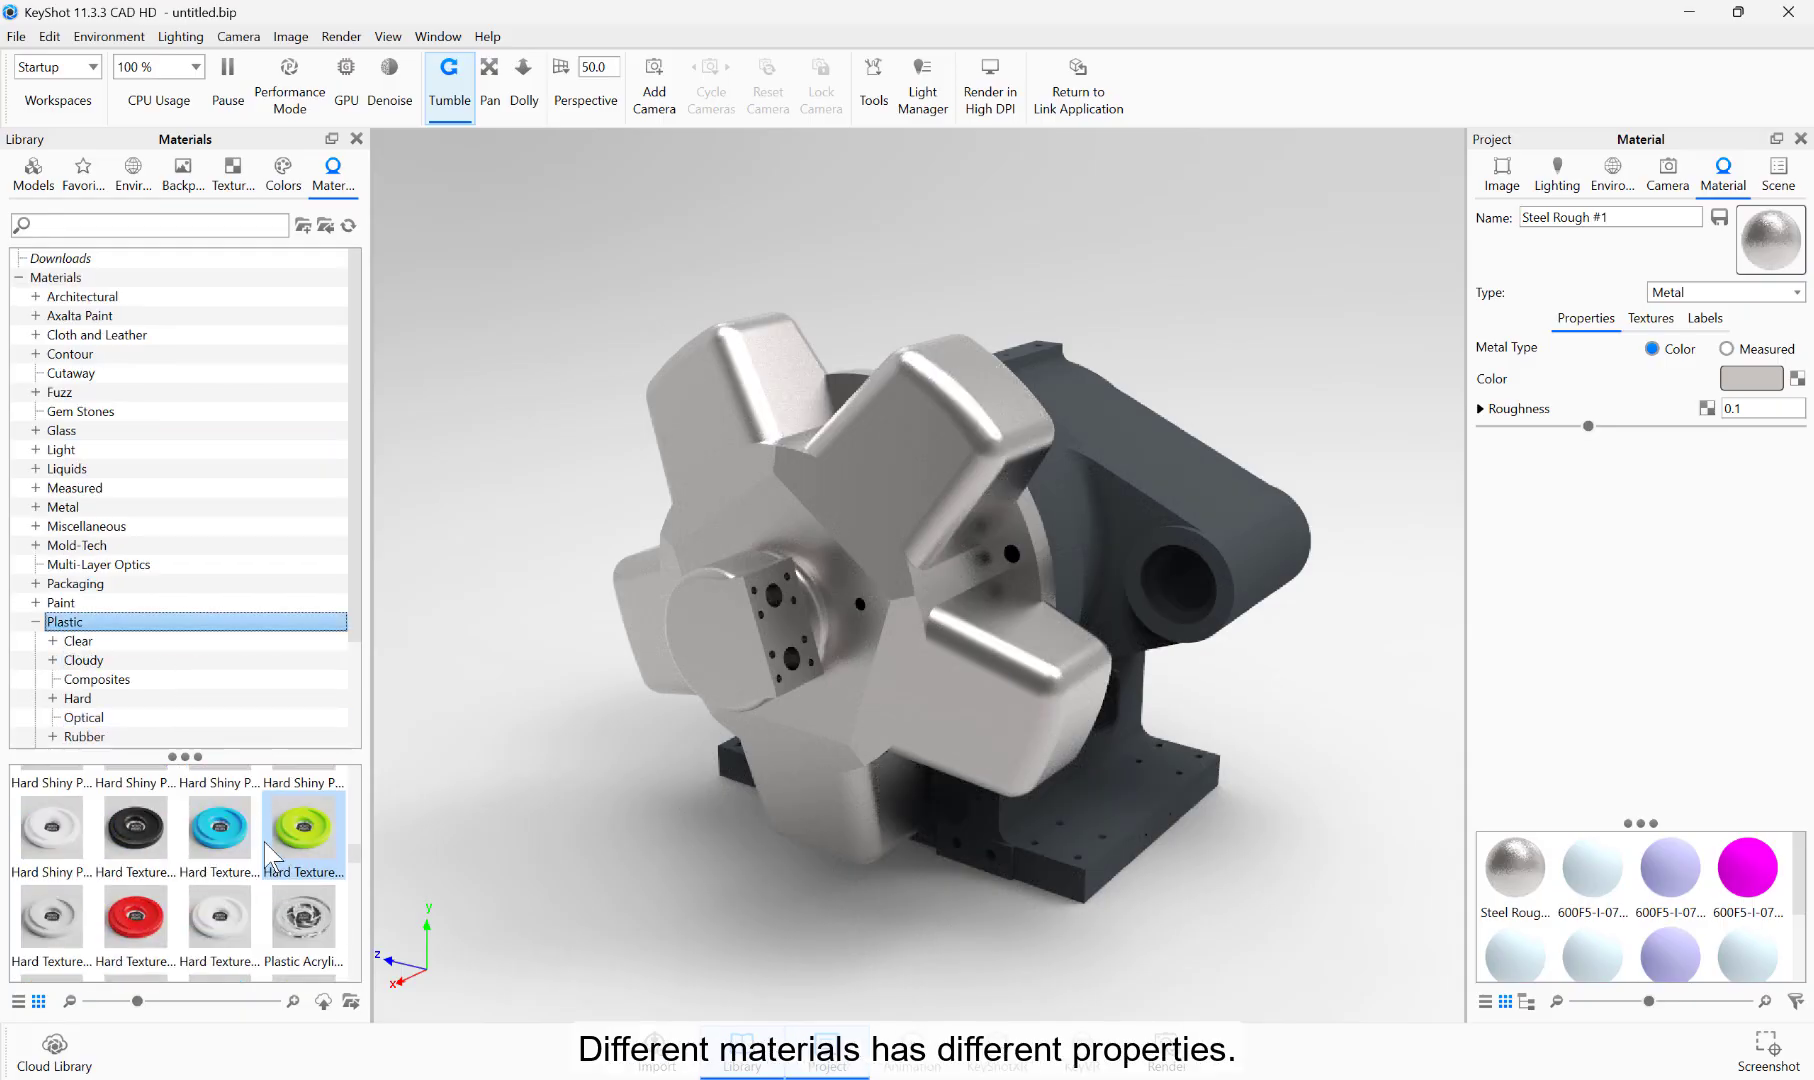
pyautogui.moveTo(218, 912); pyautogui.dragTo(852, 633)
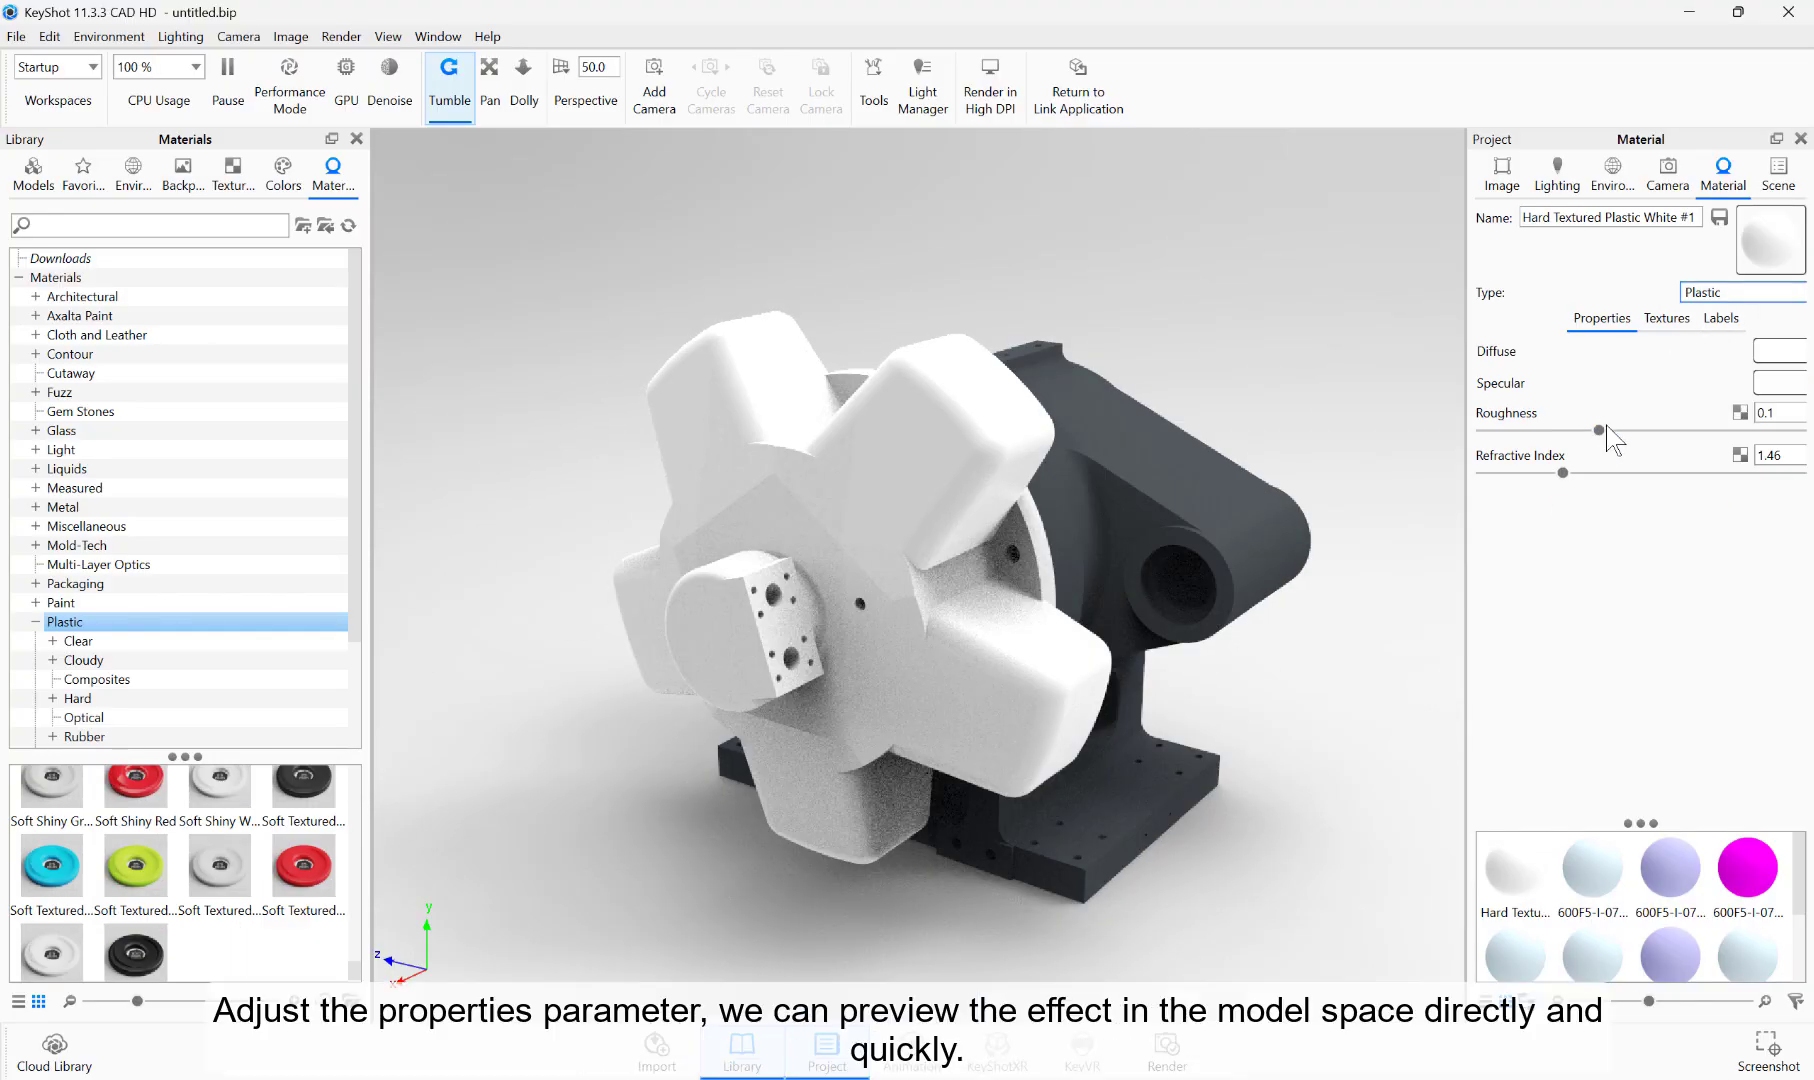
pyautogui.moveTo(1562, 472); pyautogui.dragTo(1647, 478)
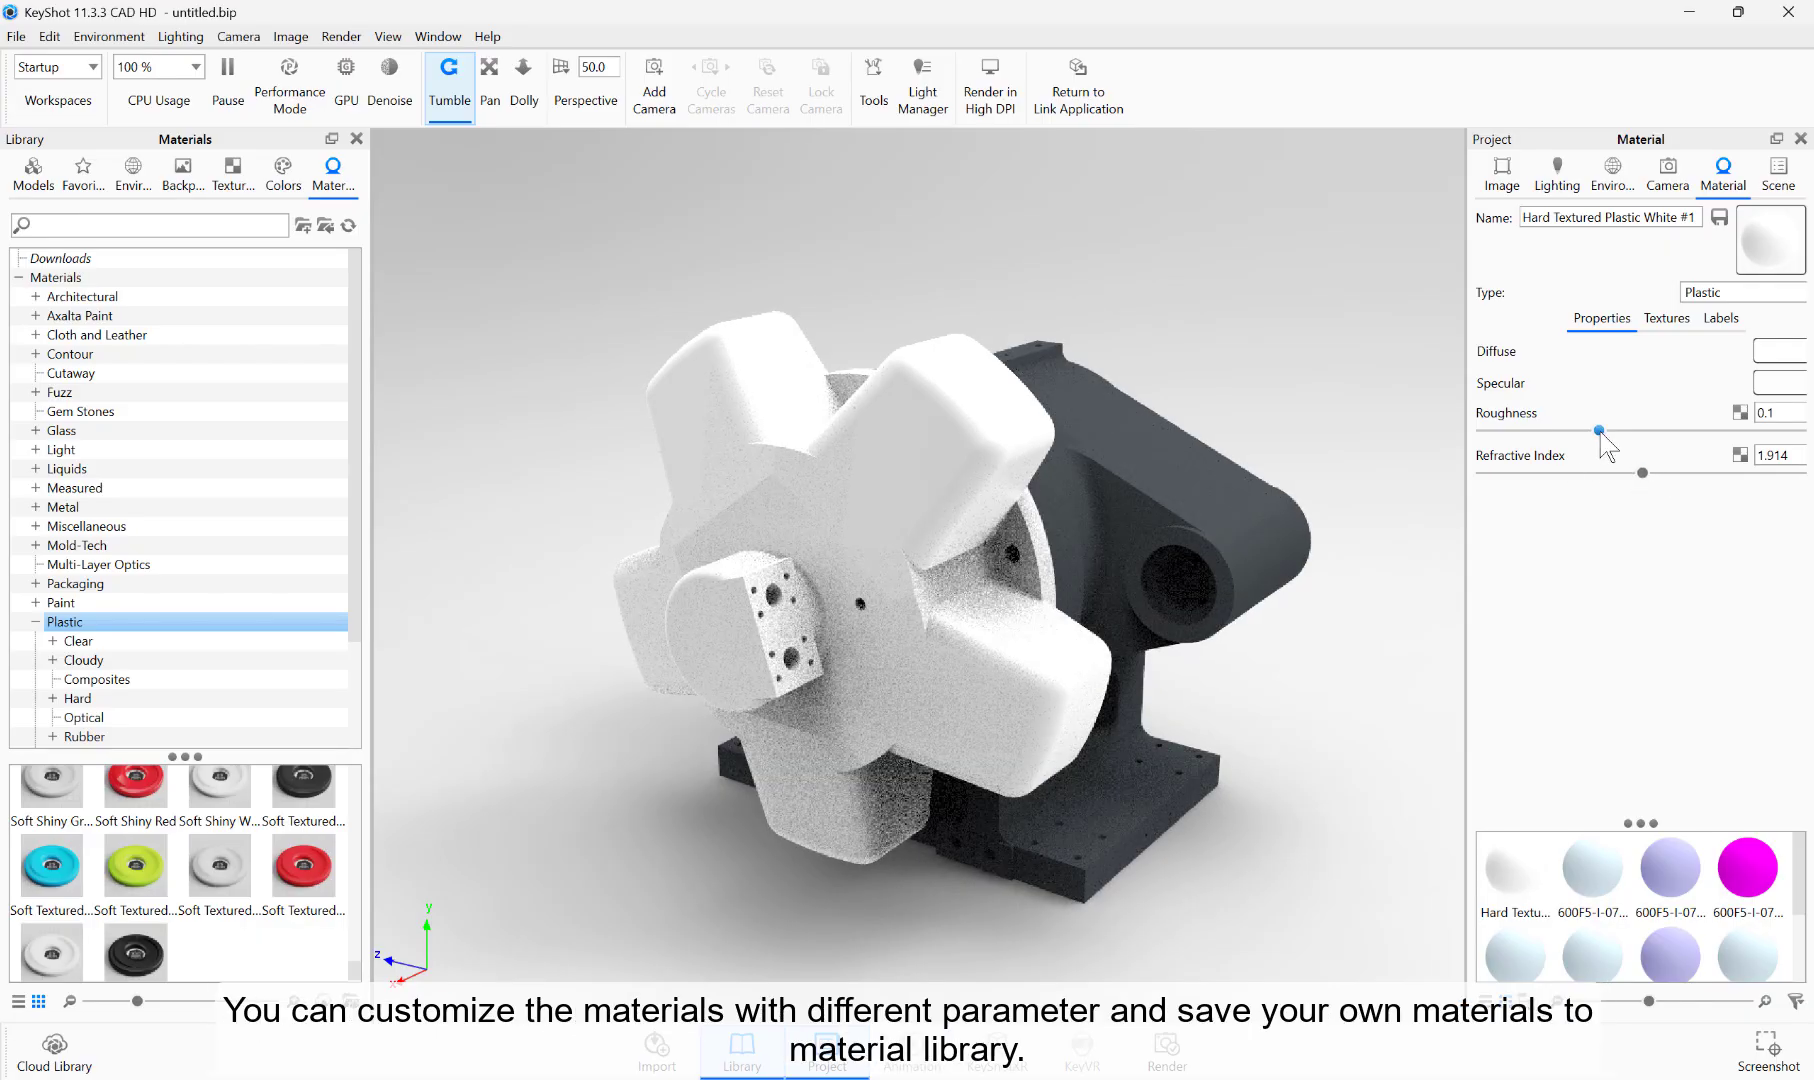
pyautogui.moveTo(1566, 431); pyautogui.dragTo(1548, 431)
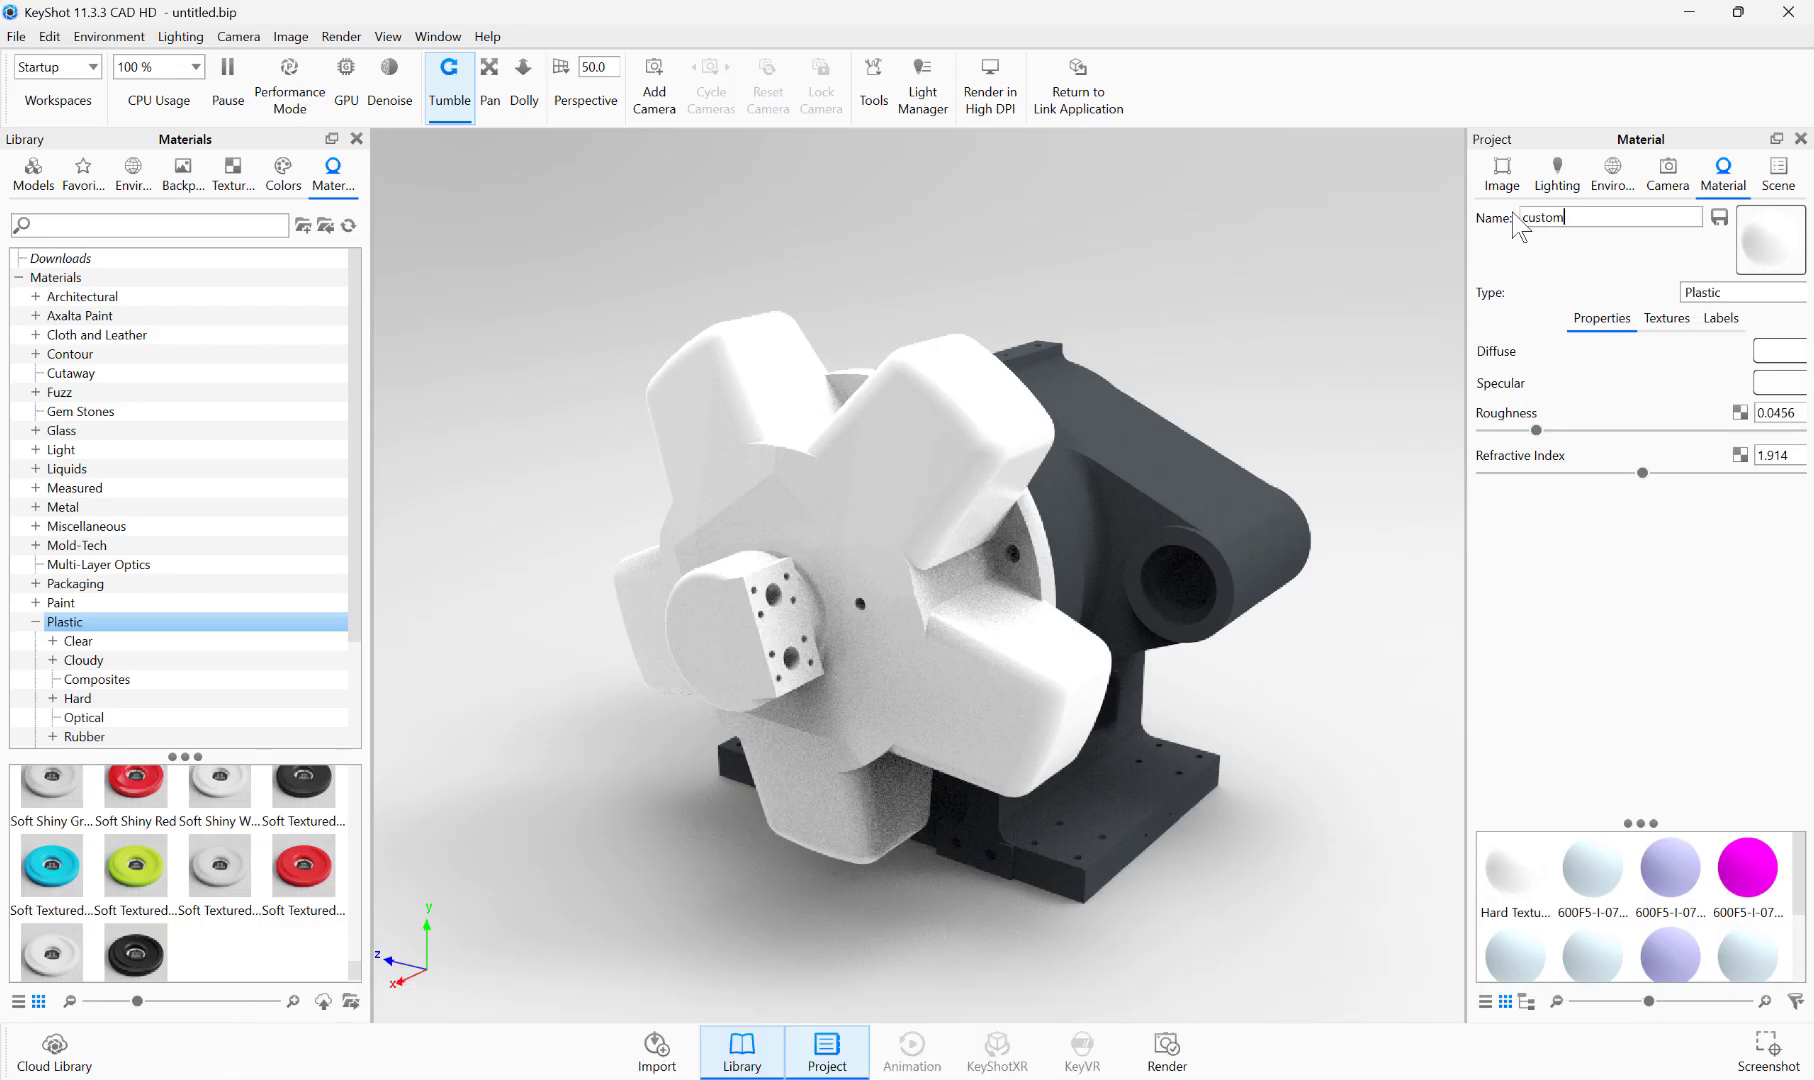
# Step: Name the adjusted plastic material custom and save it to the Plastic > Soft folder of the material library
pyautogui.click(1721, 219)
pyautogui.scroll(-5, 846, 417)
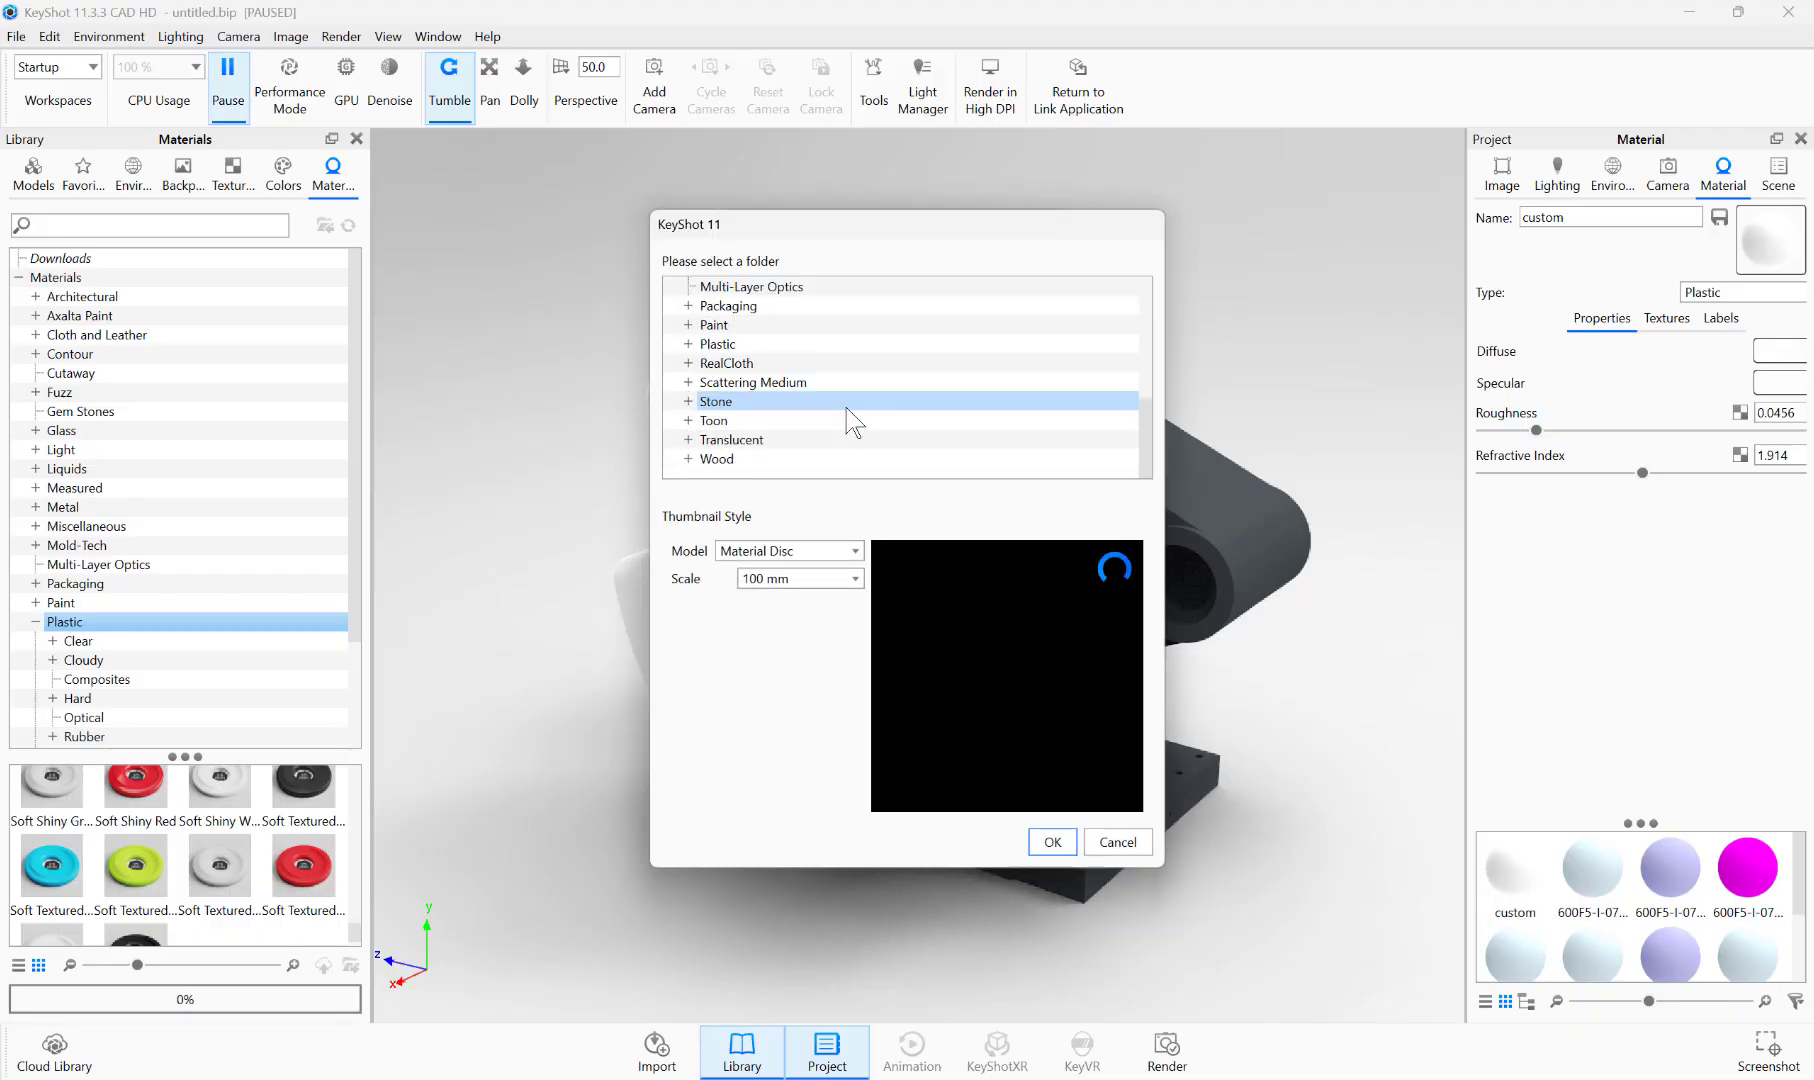
pyautogui.click(688, 344)
pyautogui.click(720, 348)
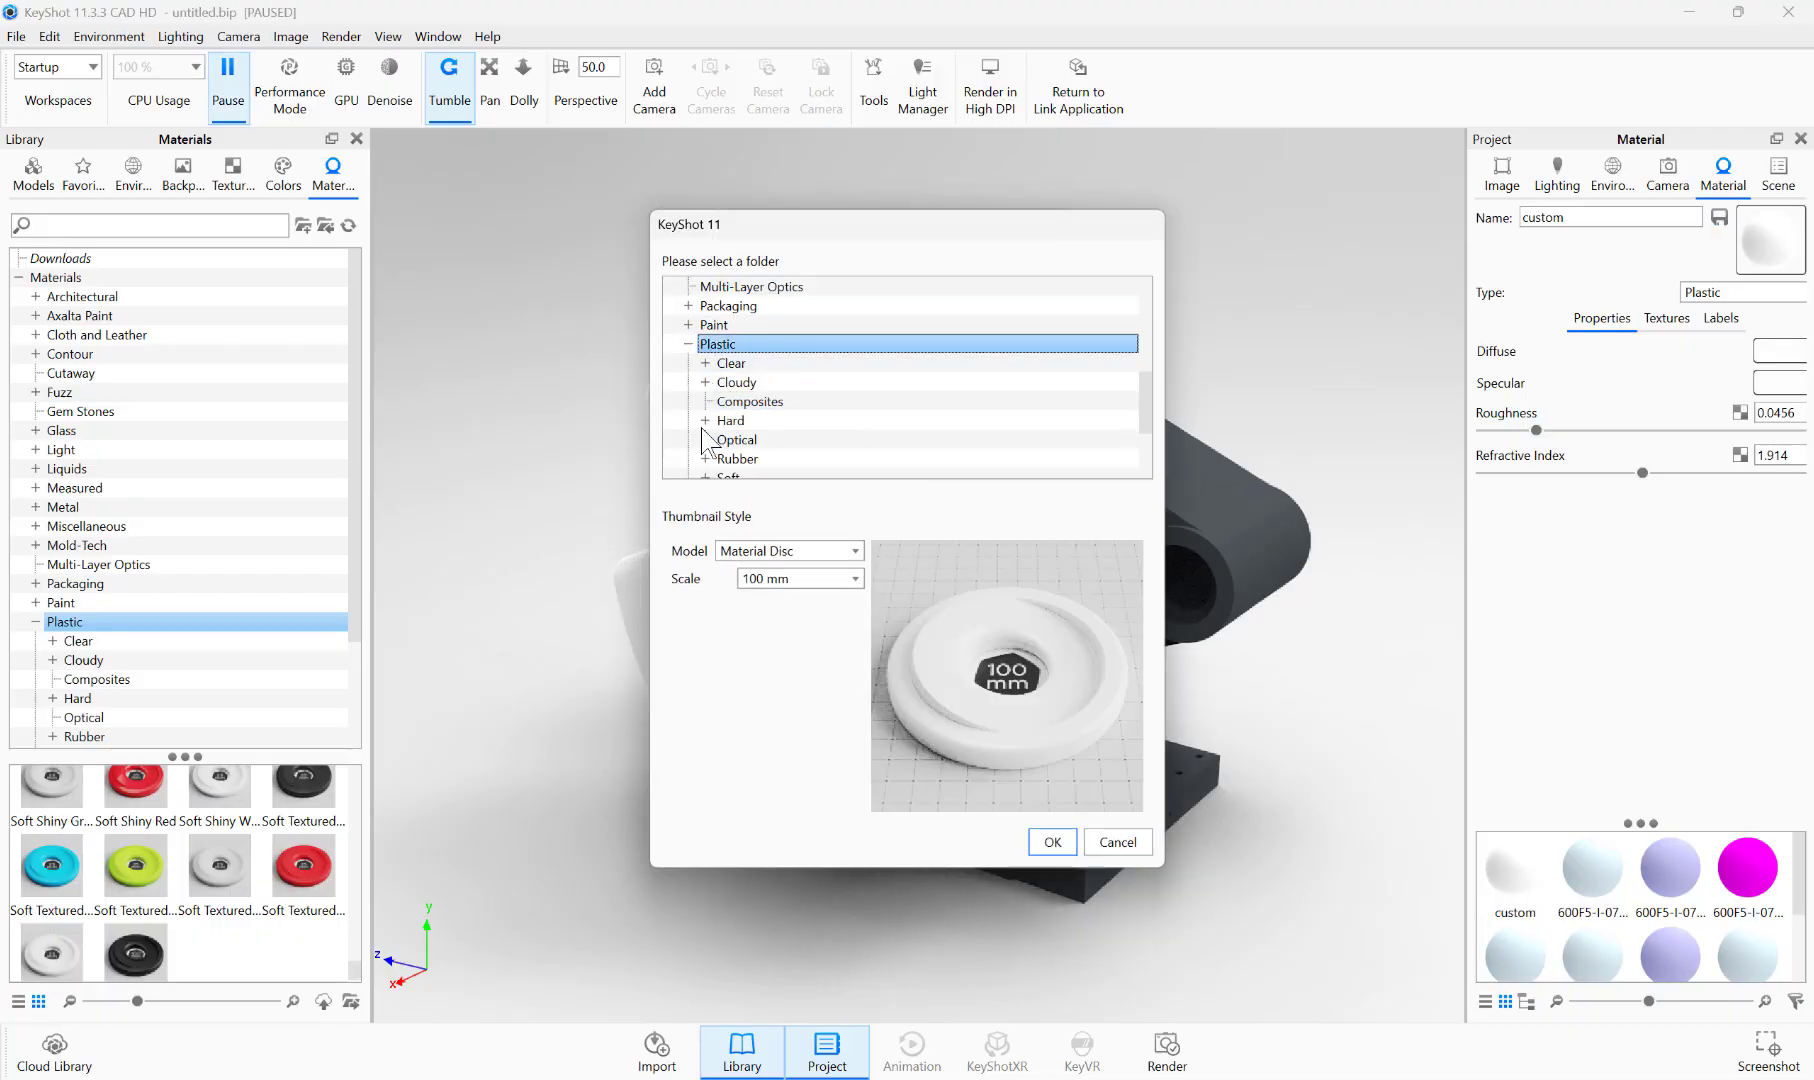
pyautogui.scroll(-3, 711, 432)
pyautogui.doubleClick(728, 344)
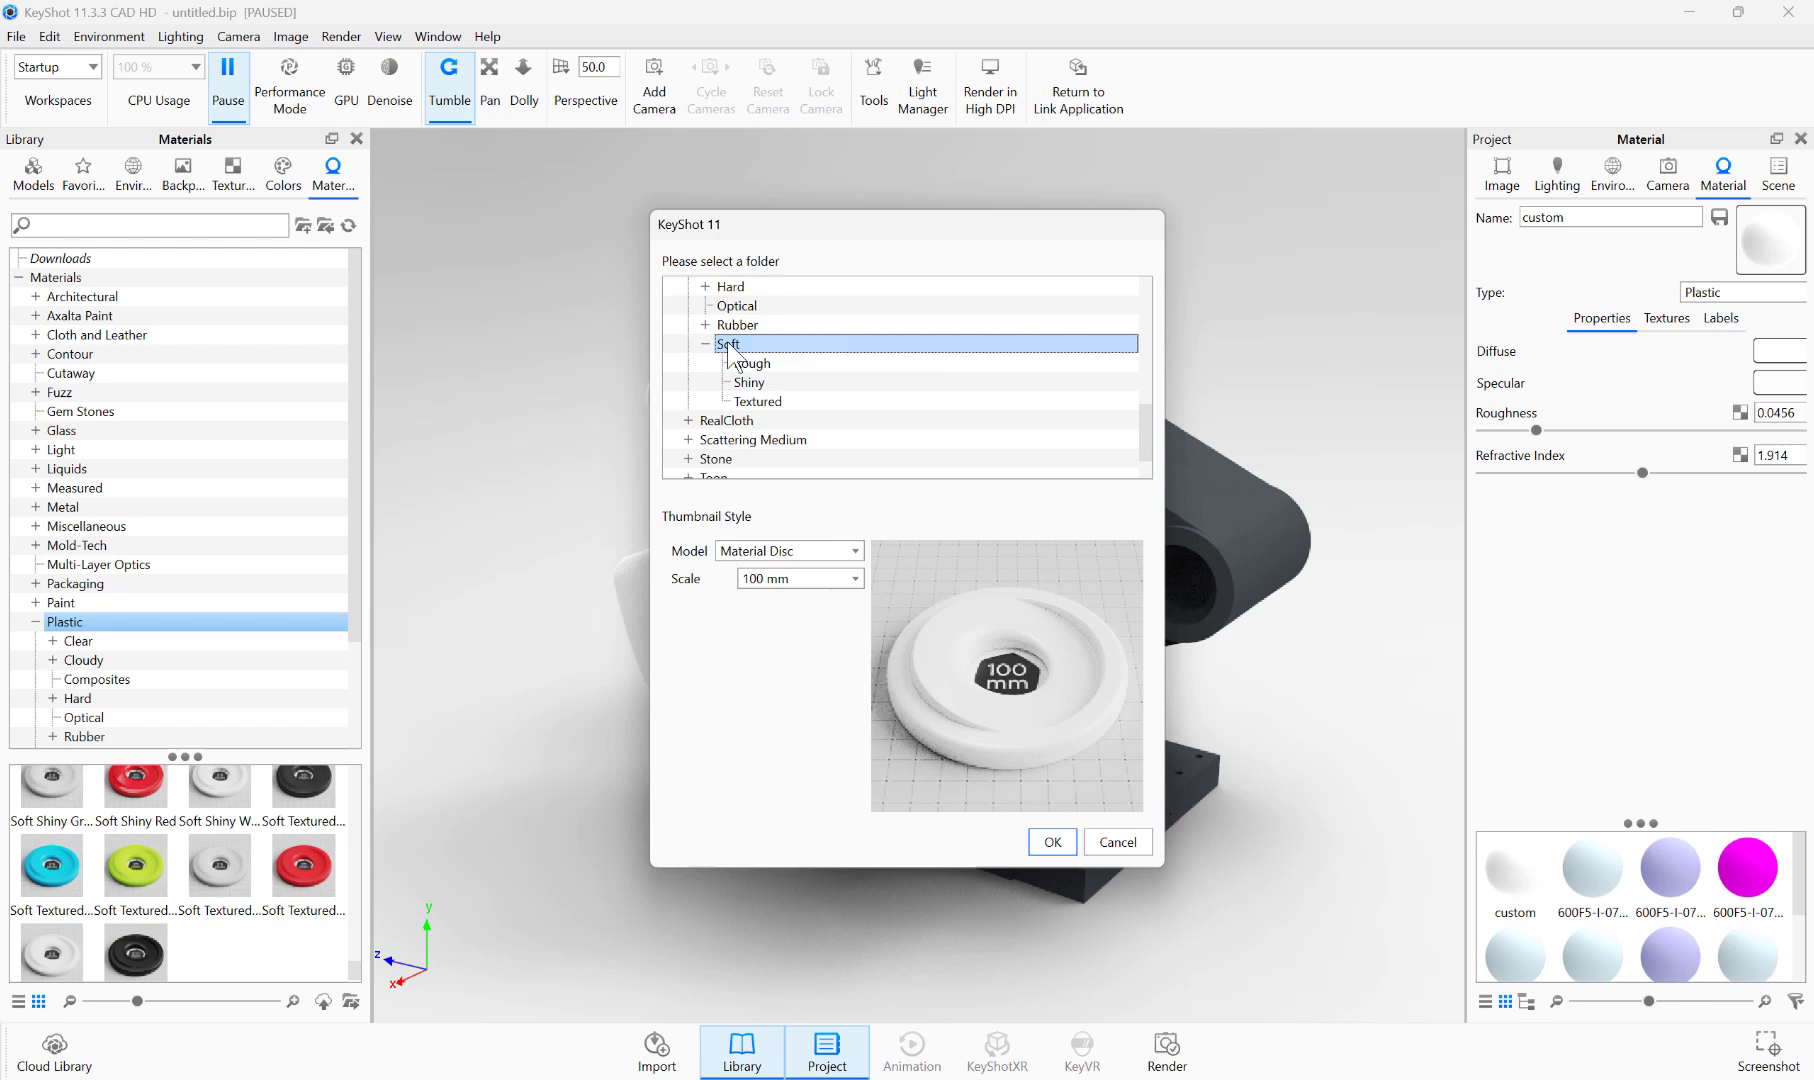
pyautogui.click(1045, 840)
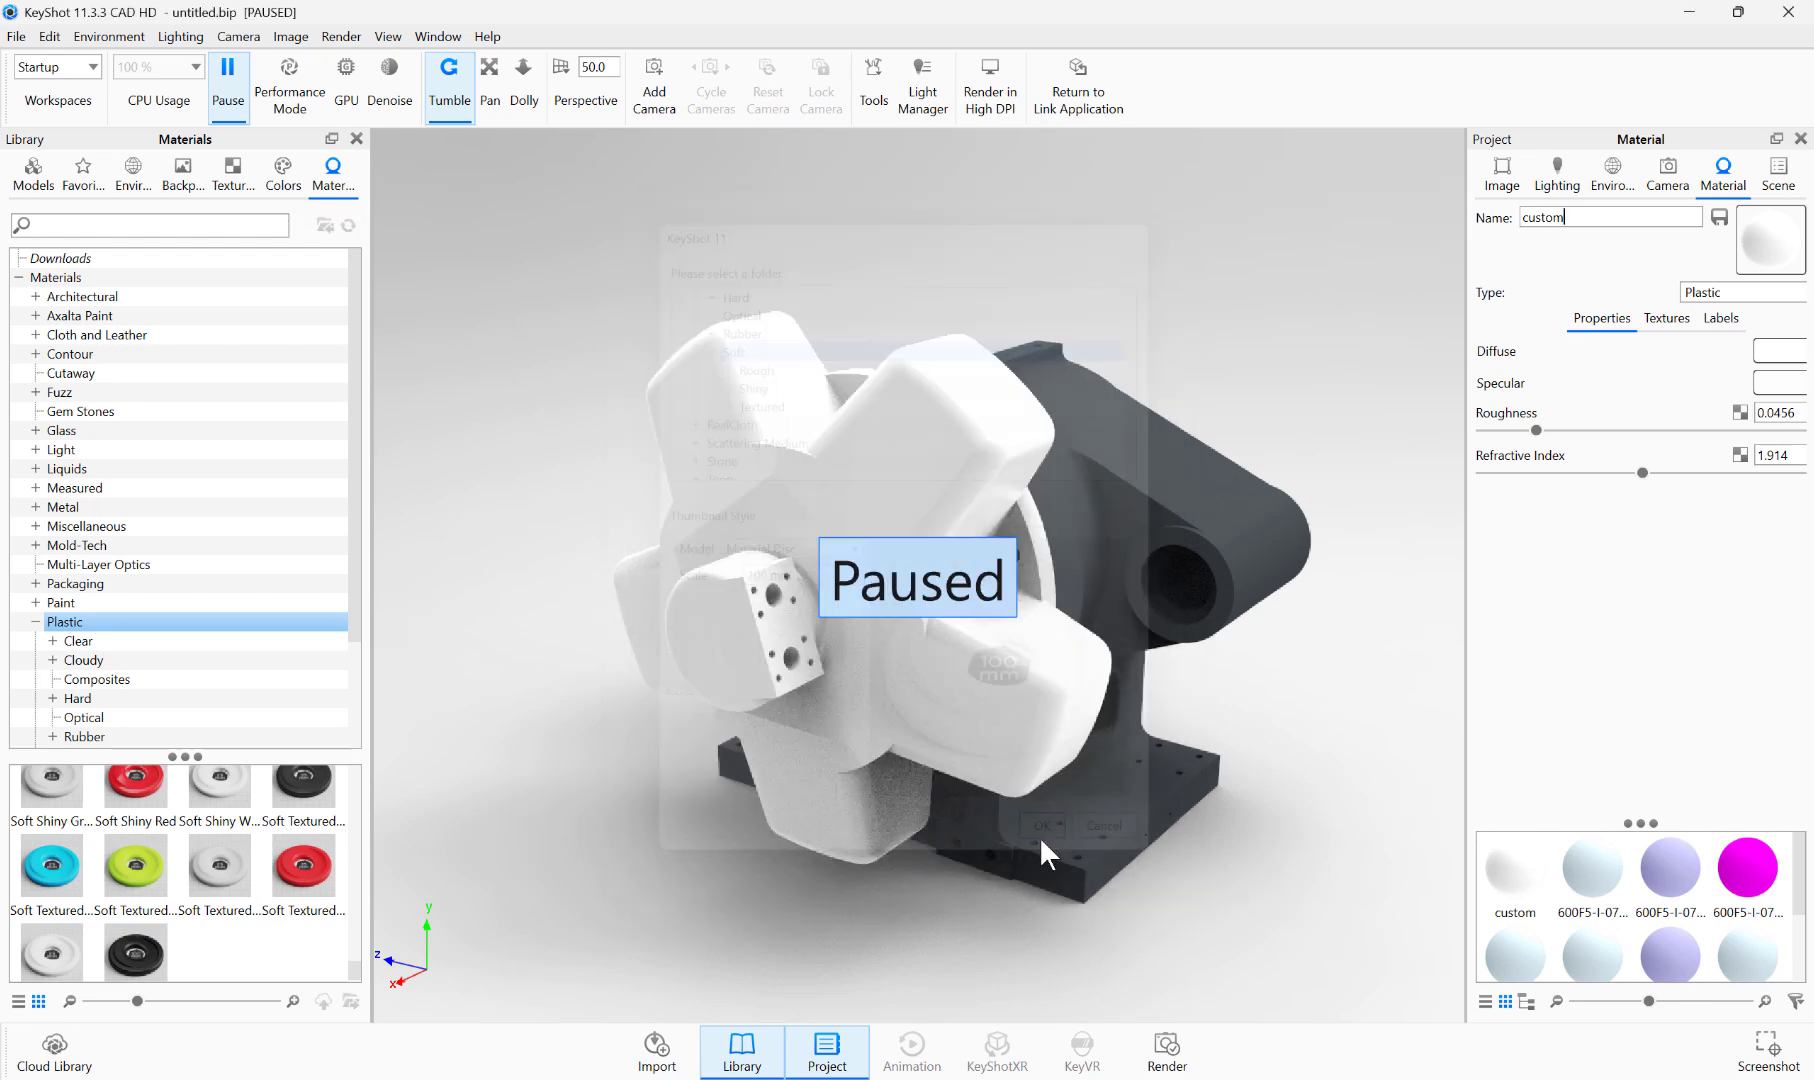
# Step: Open the Plastic > Soft folder in the material library and locate the saved custom material
pyautogui.scroll(-3, 60, 630)
pyautogui.doubleClick(75, 621)
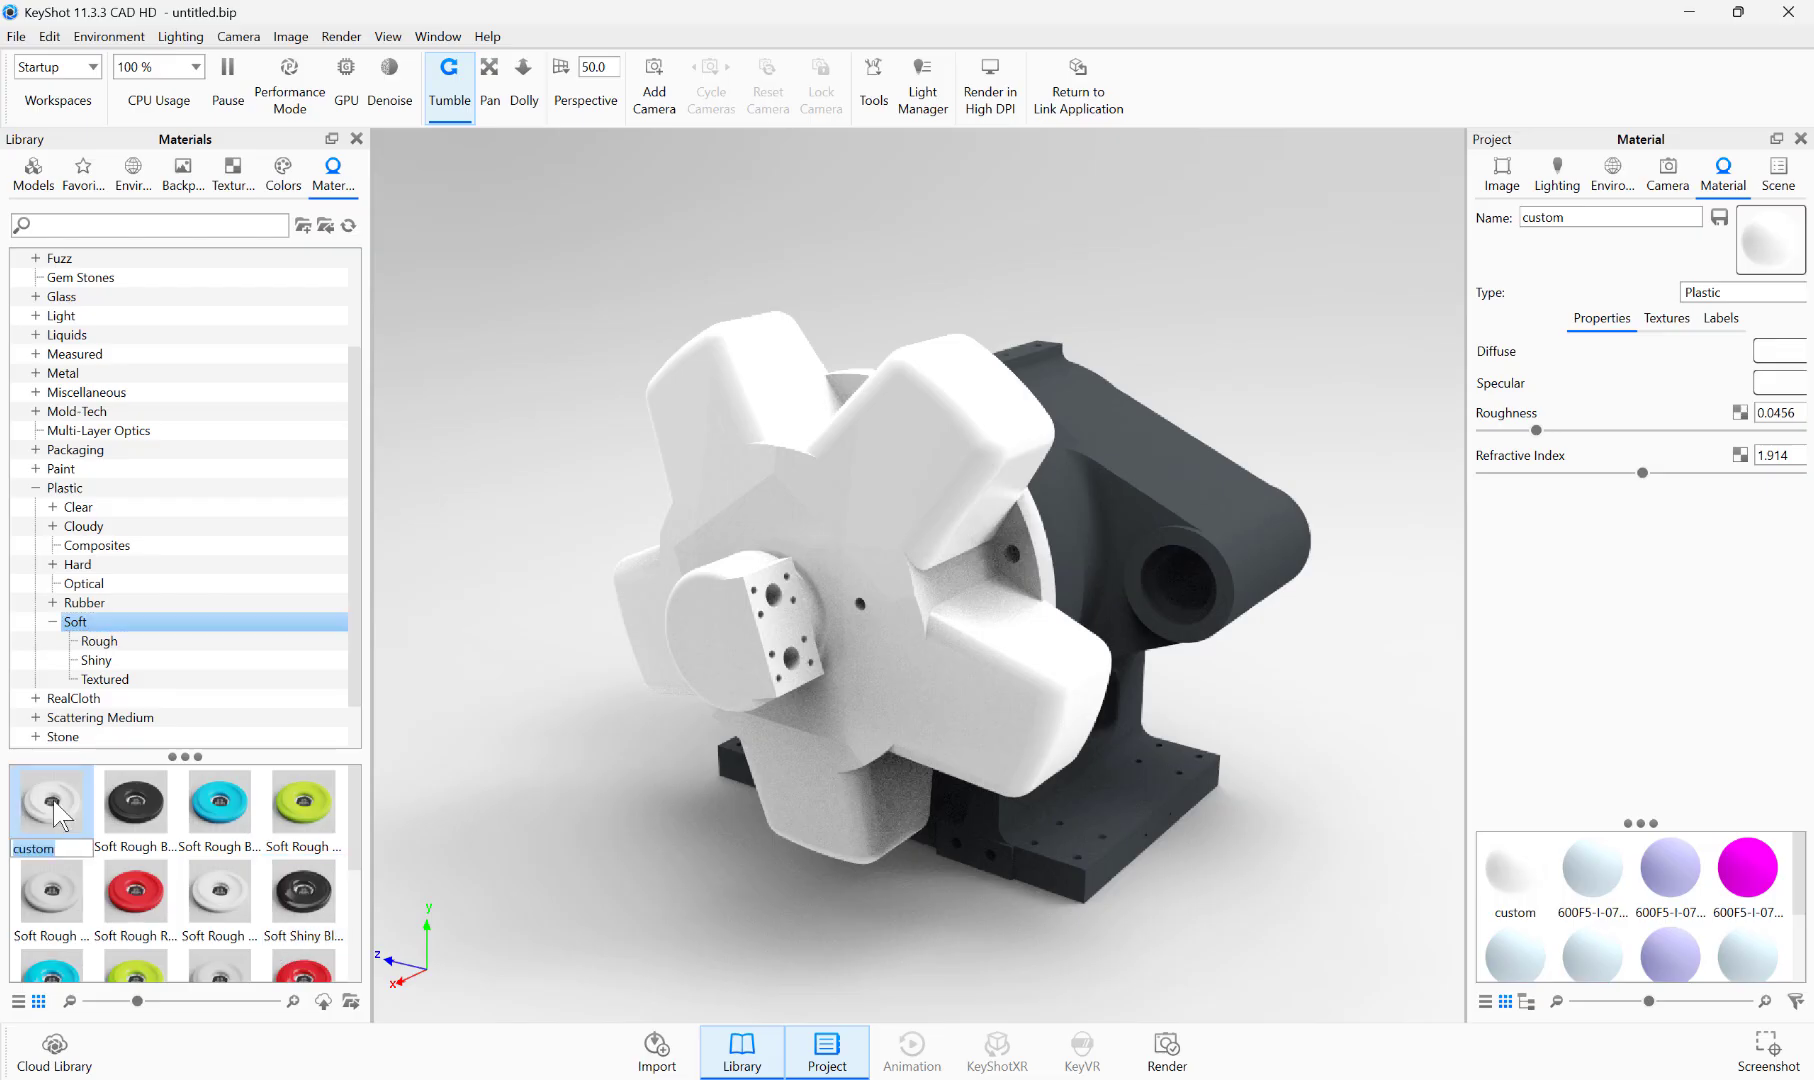
pyautogui.press('Return')
# Step: Try the left DiamondPlate texture from the texture library on the star-shaped part as a diffuse map
pyautogui.click(233, 172)
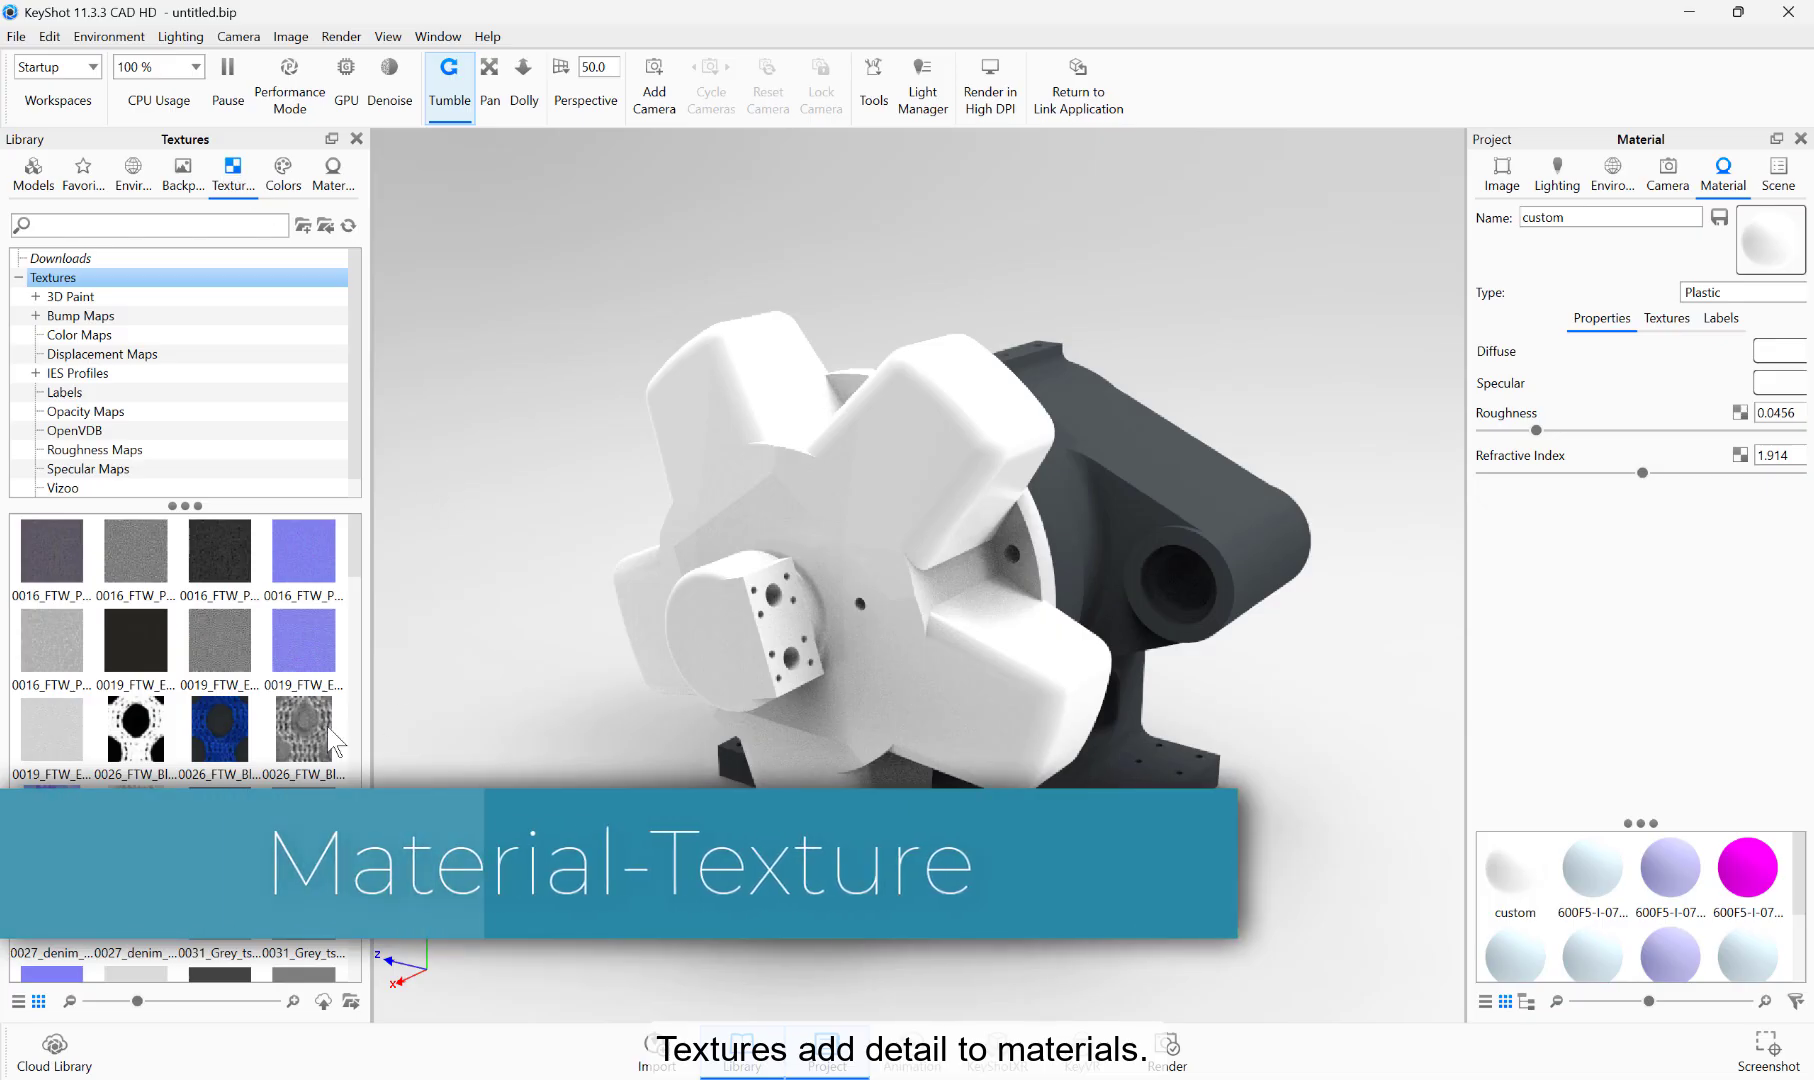
pyautogui.moveTo(356, 536); pyautogui.dragTo(360, 743)
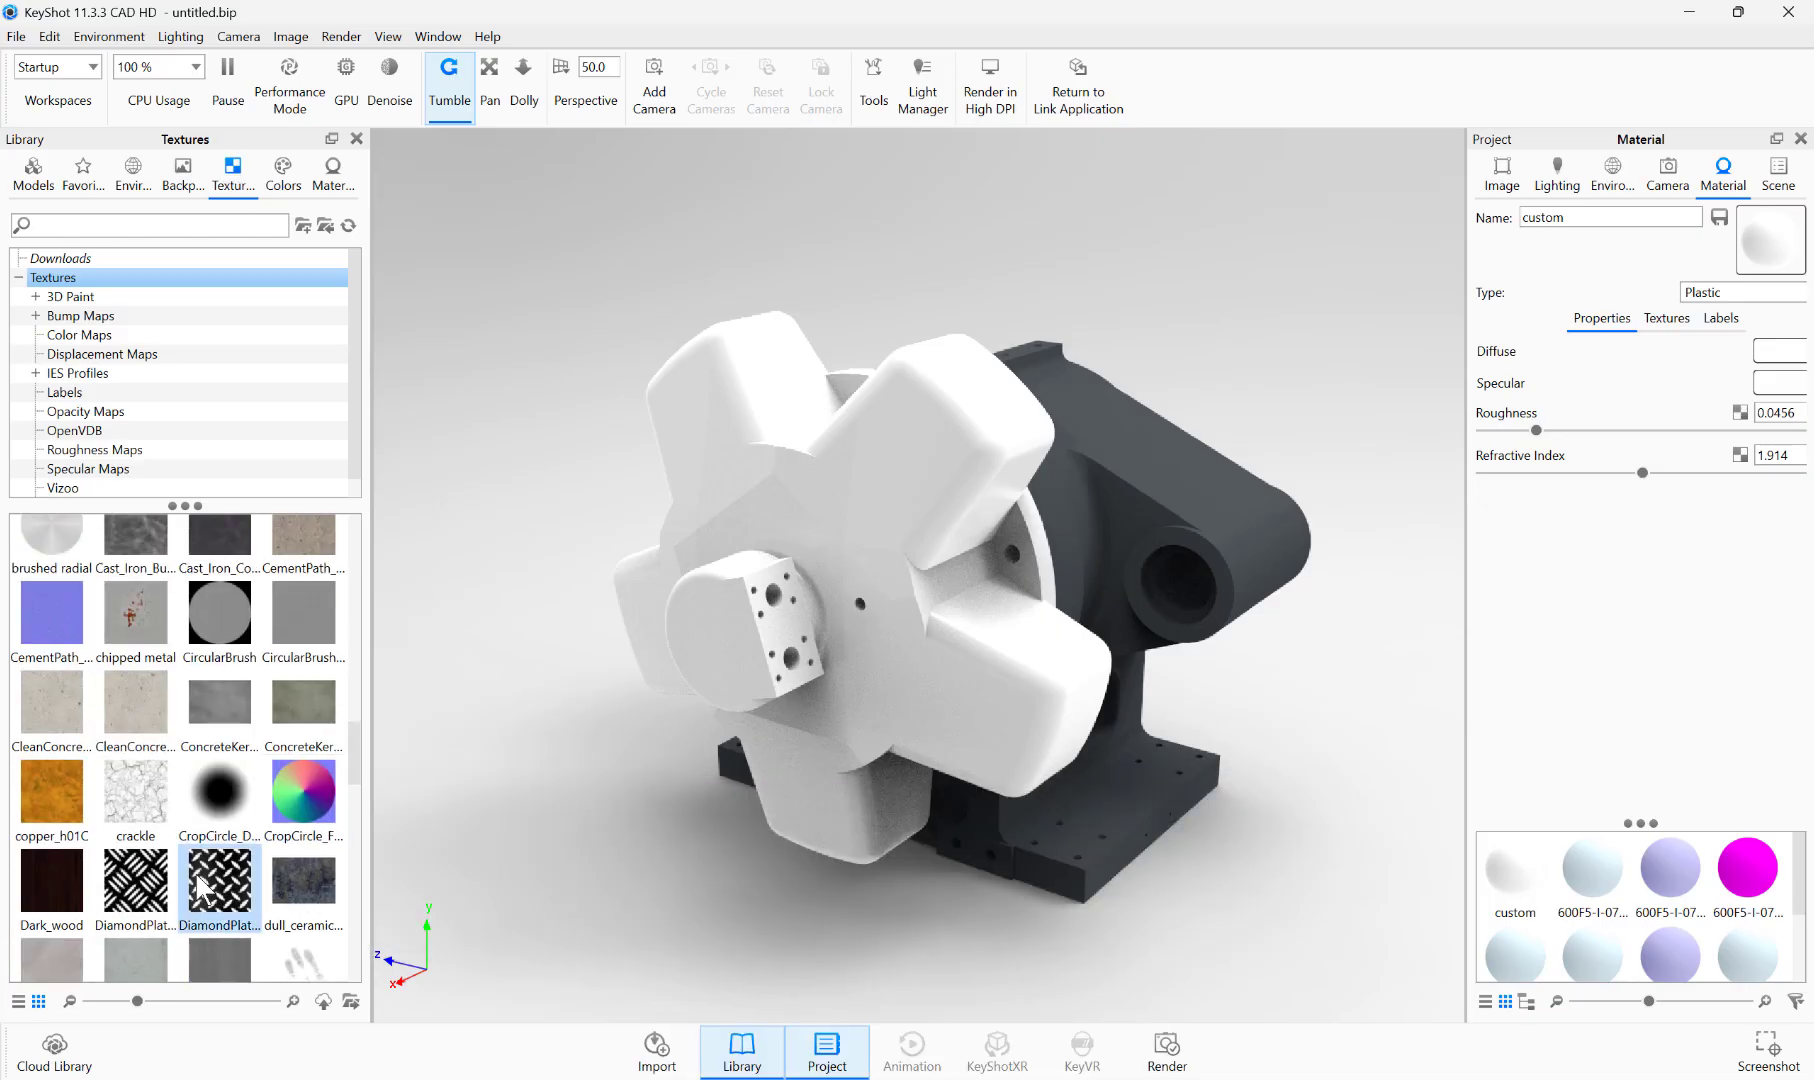
pyautogui.moveTo(145, 890); pyautogui.dragTo(730, 640)
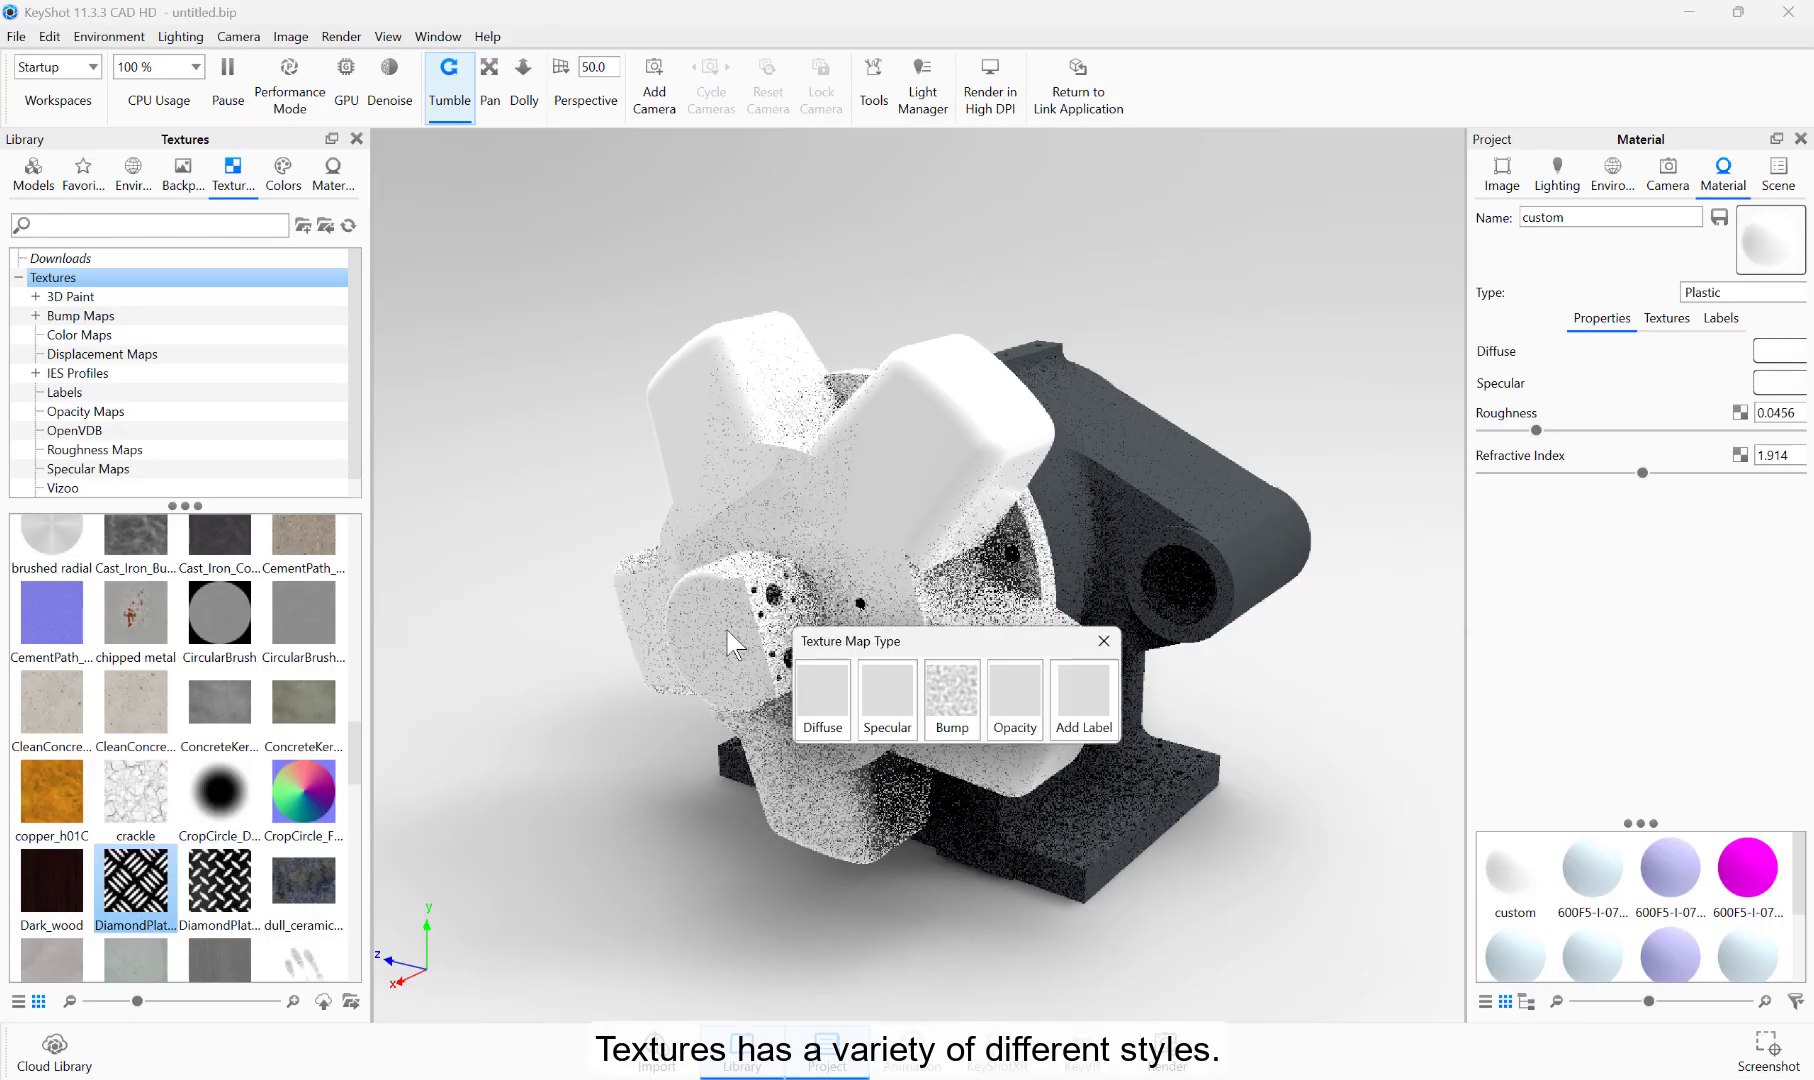
pyautogui.click(817, 694)
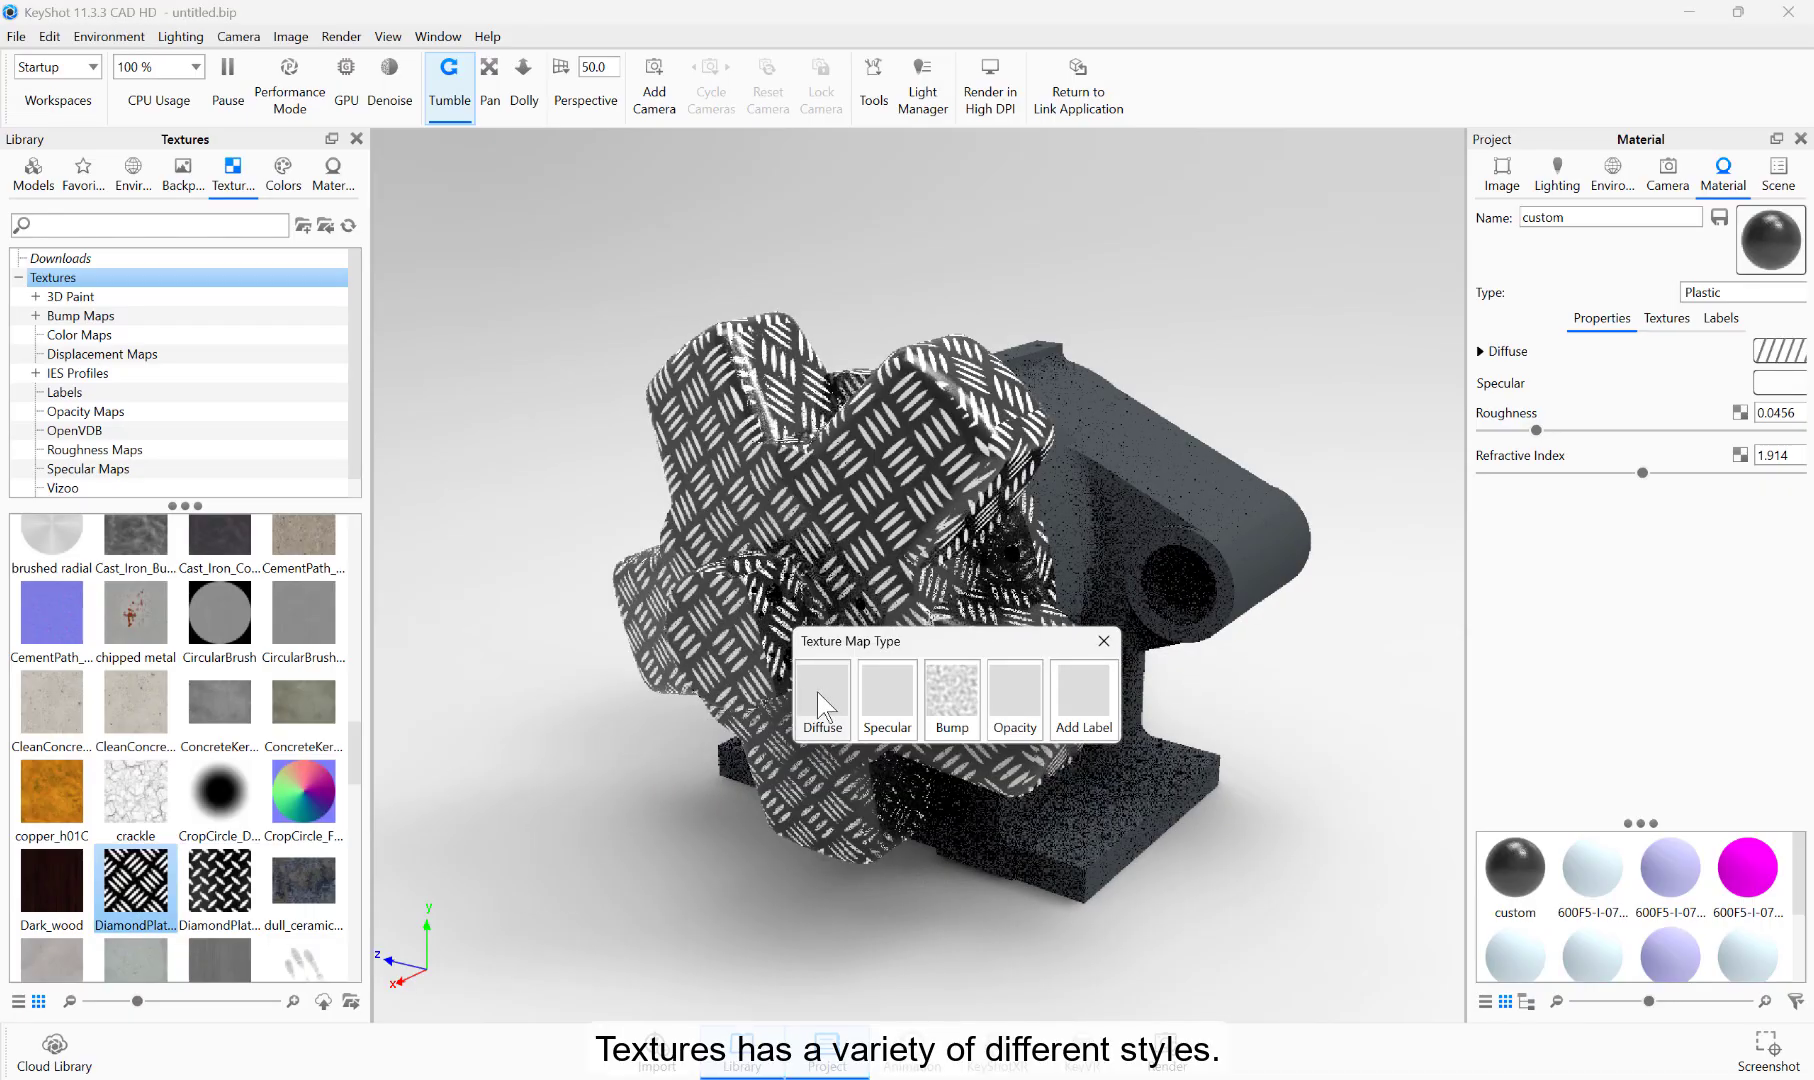
# Step: Preview the DiamondPlate texture as specular, bump, opacity, label and diffuse map on the star-shaped part, and undo its application
pyautogui.click(889, 694)
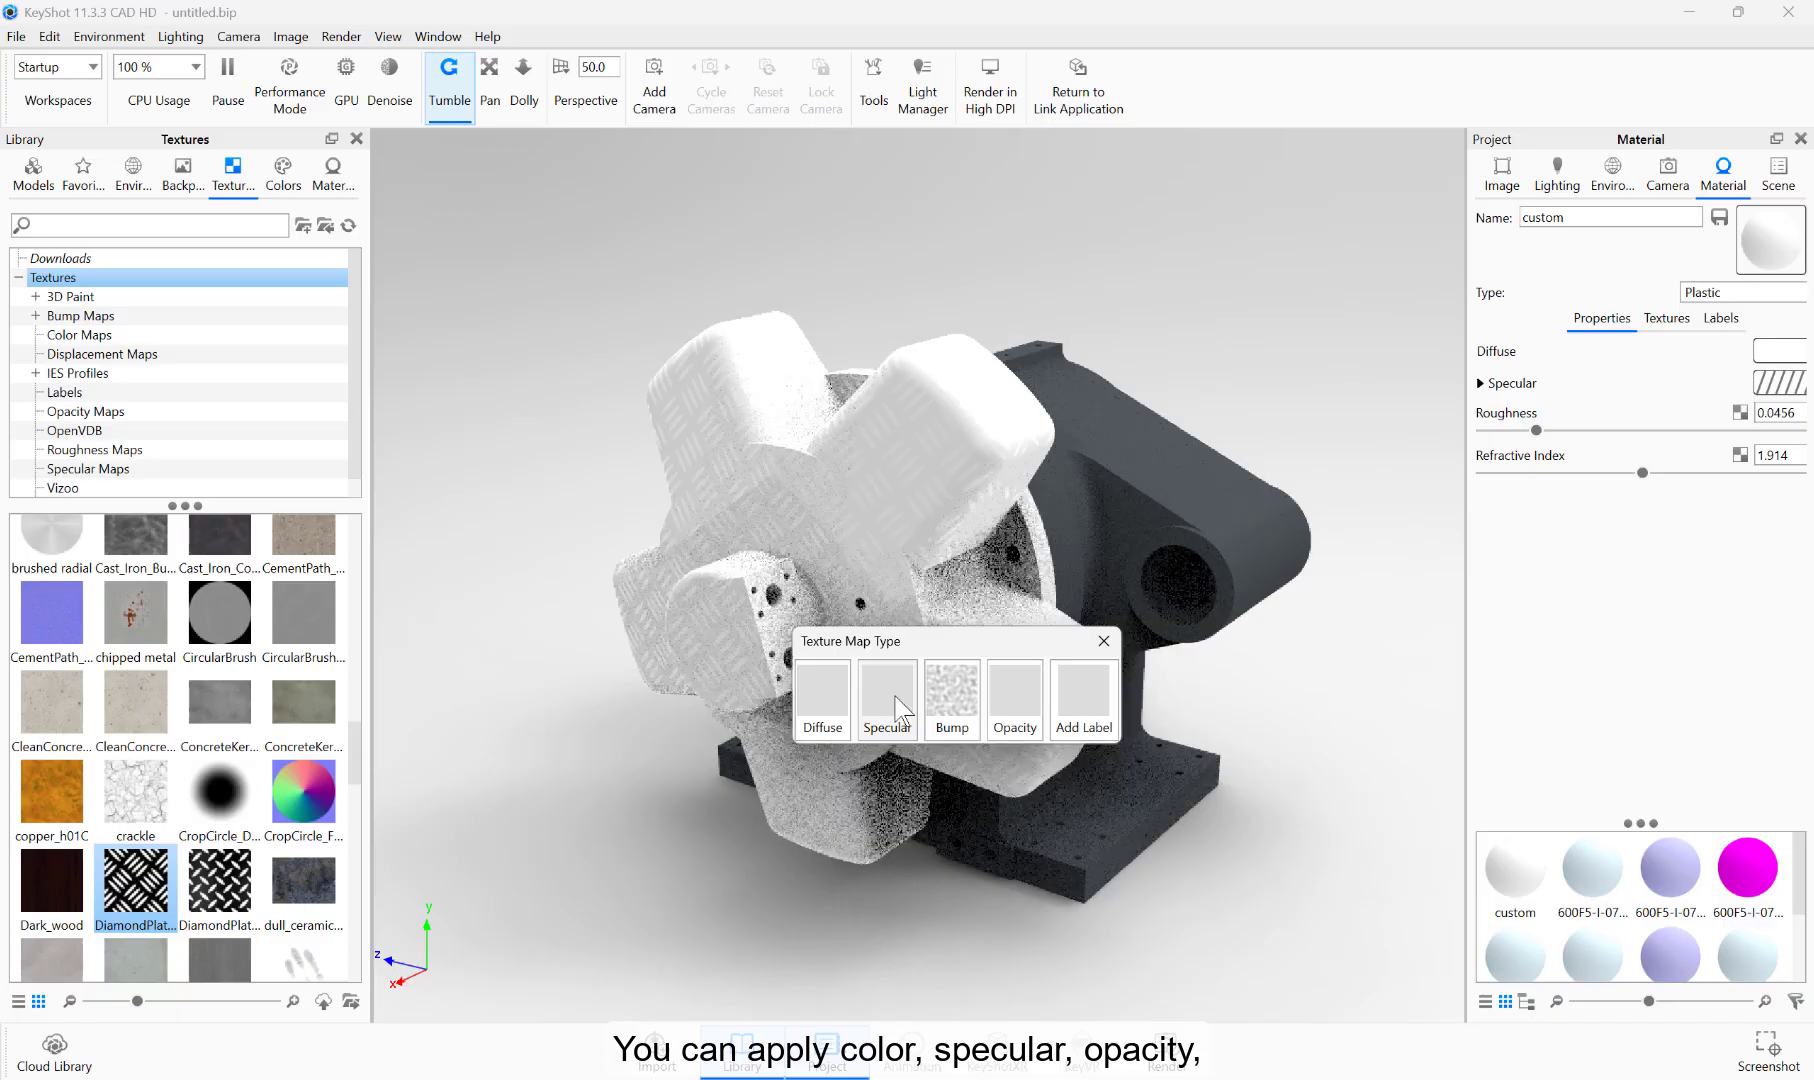
pyautogui.click(968, 696)
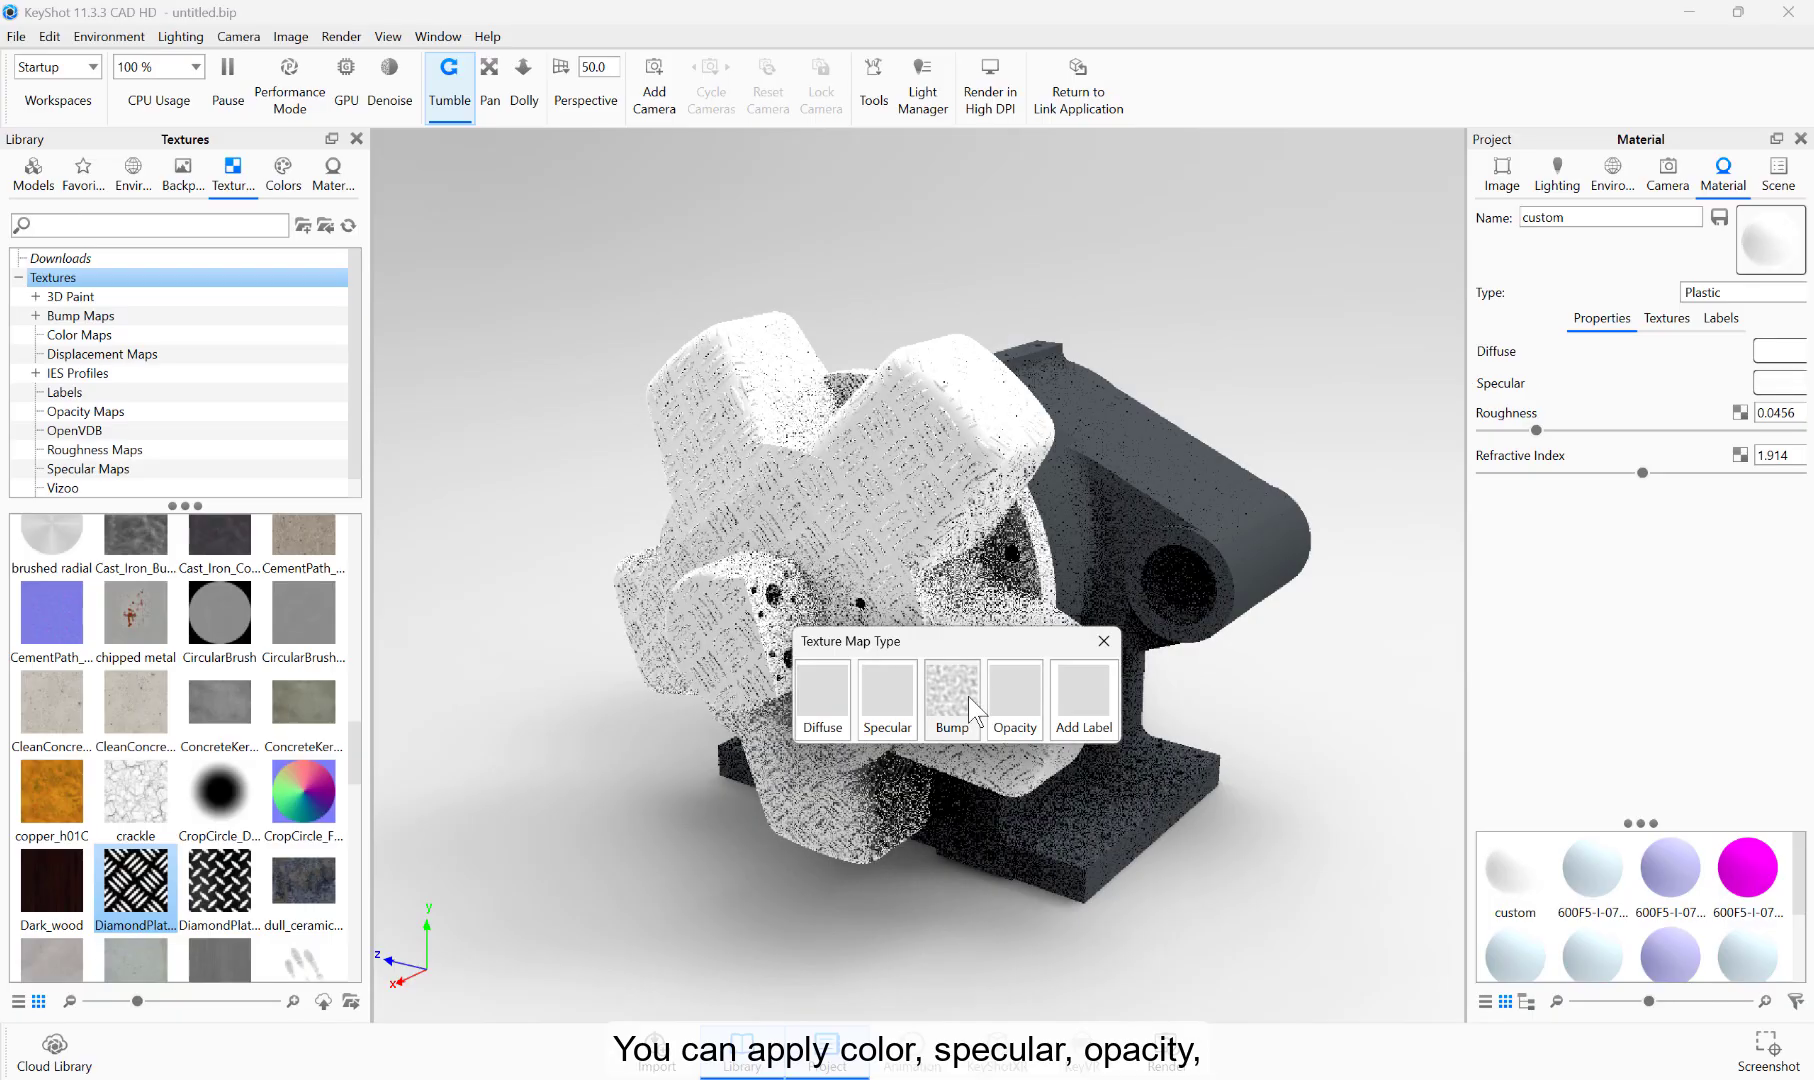
pyautogui.click(1022, 698)
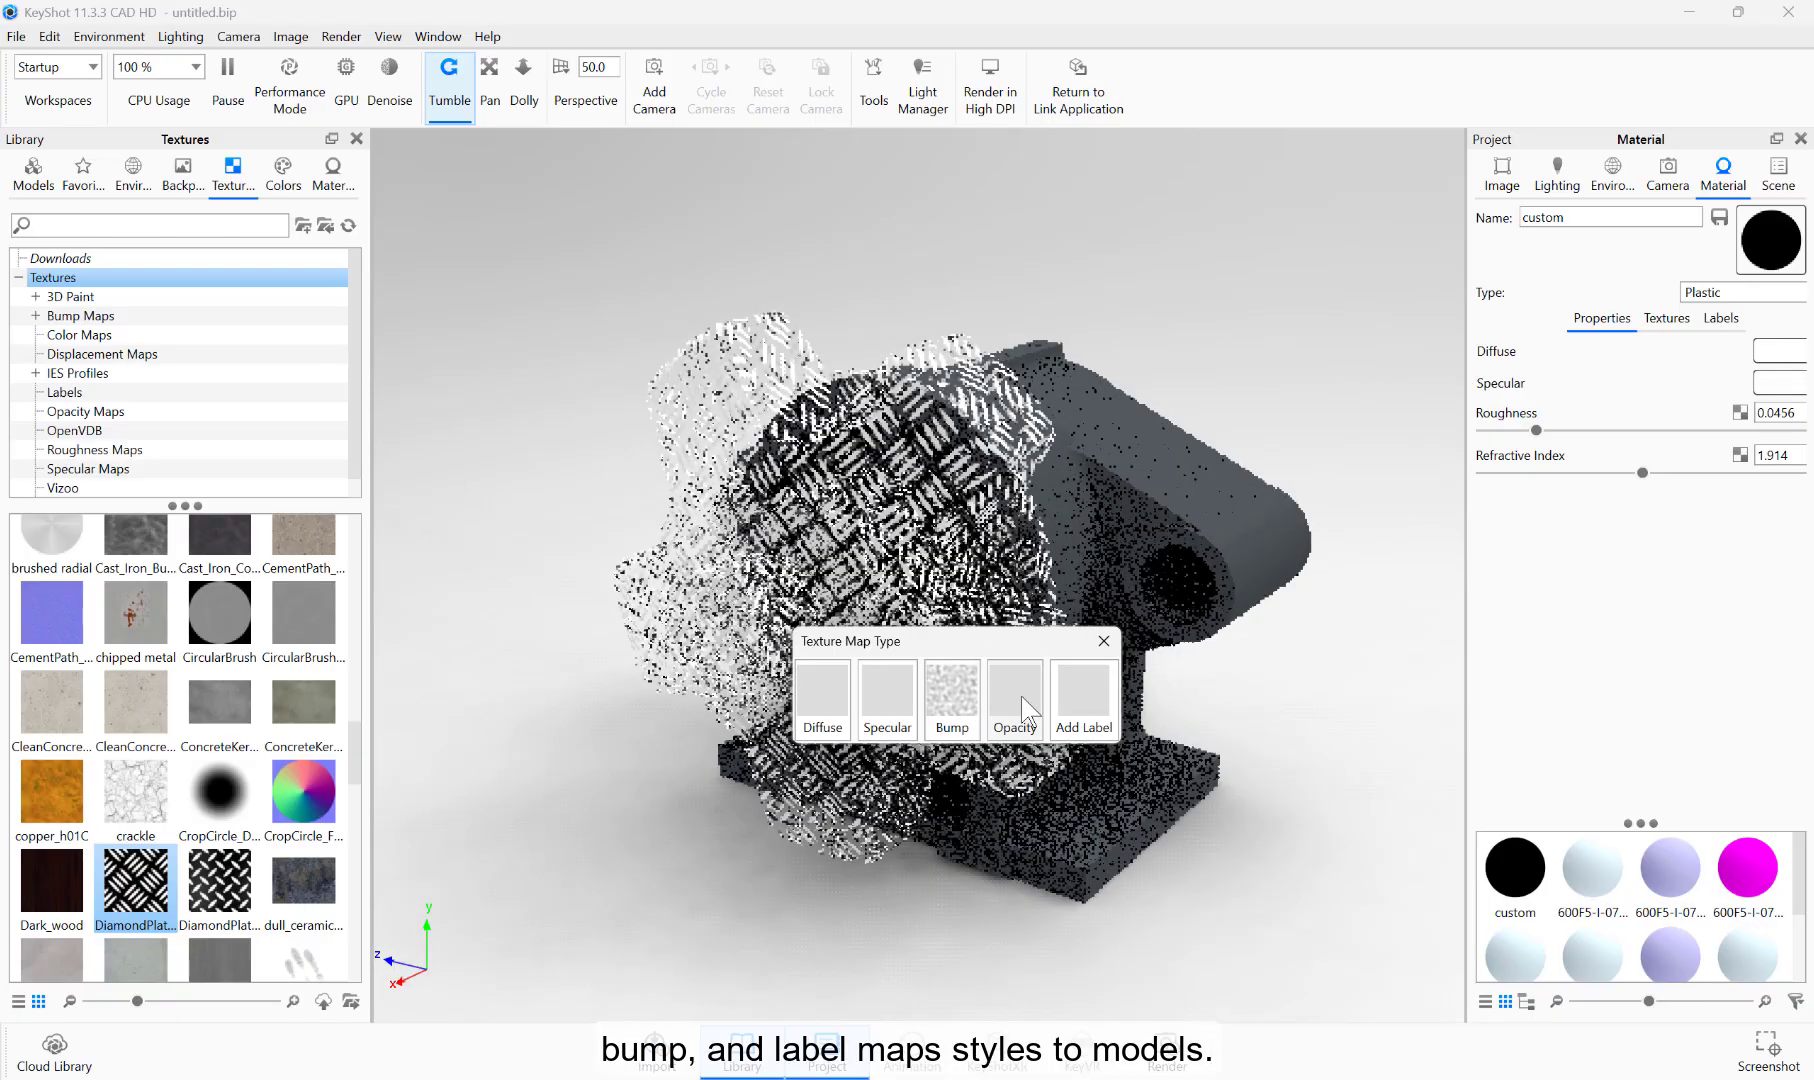
pyautogui.click(1088, 694)
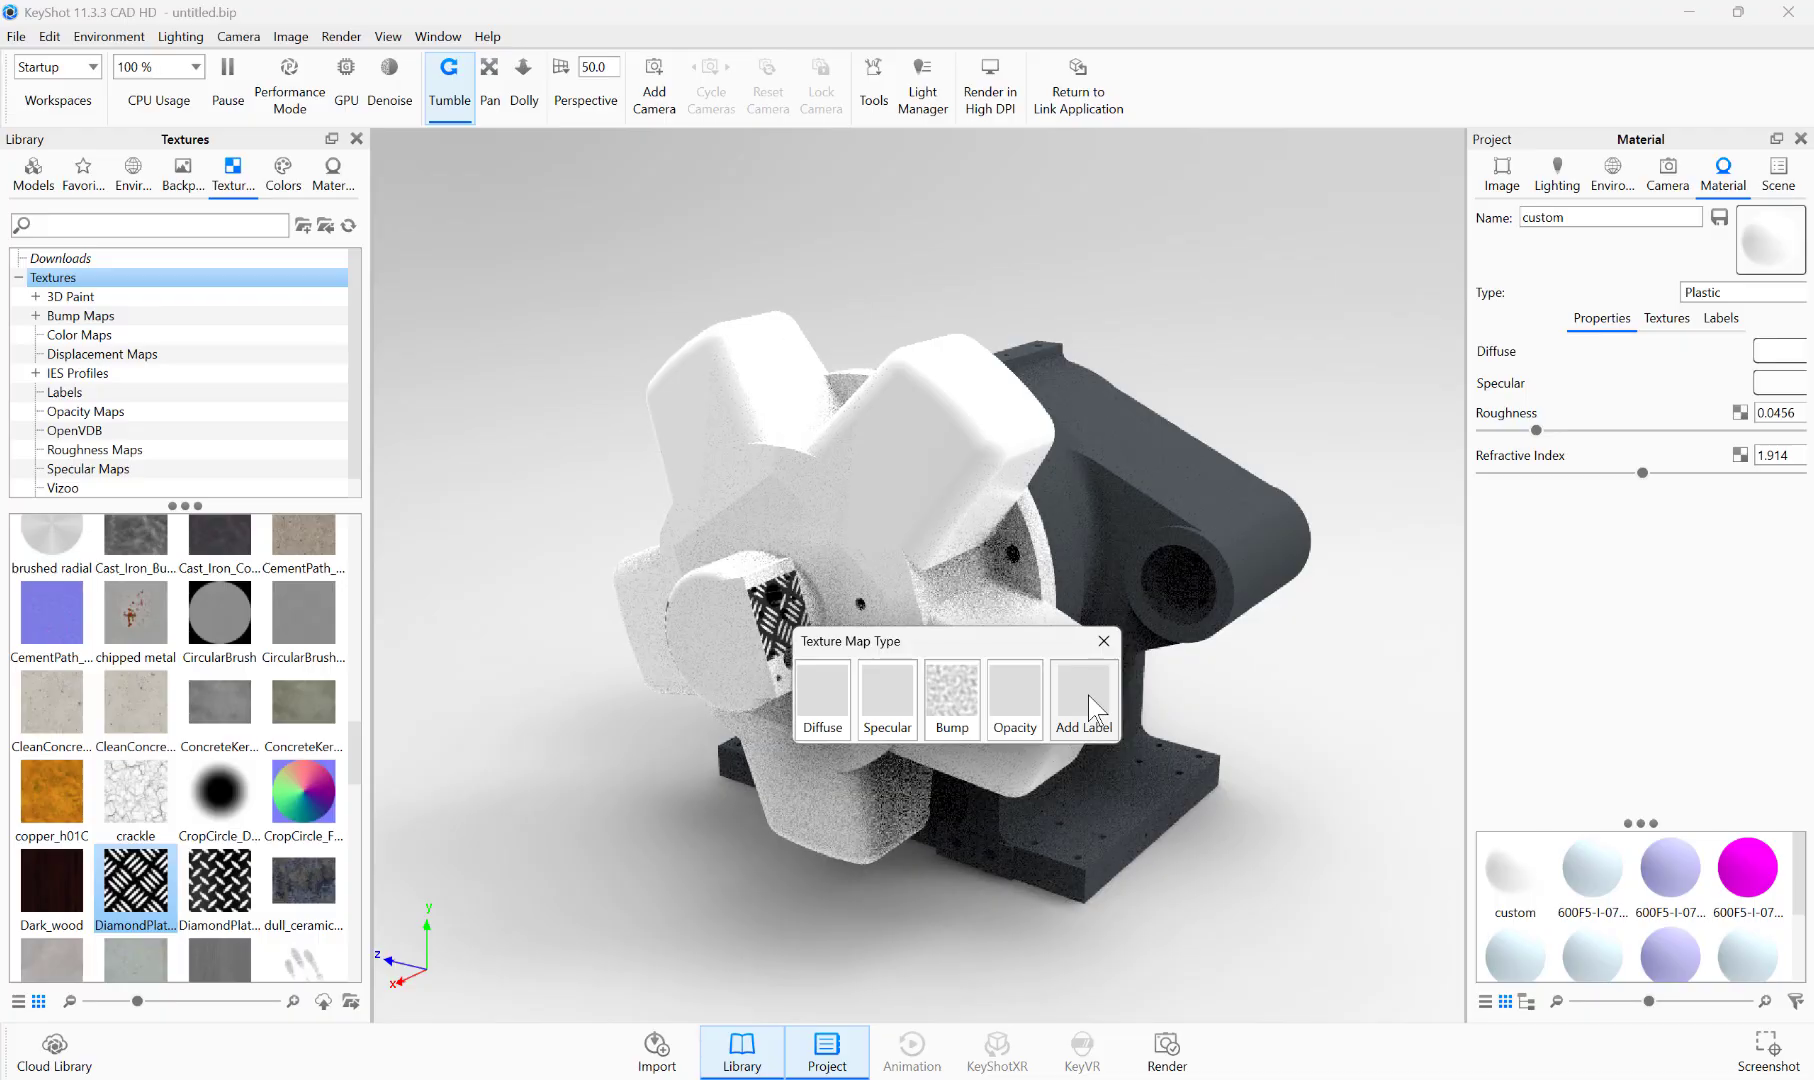
pyautogui.click(822, 698)
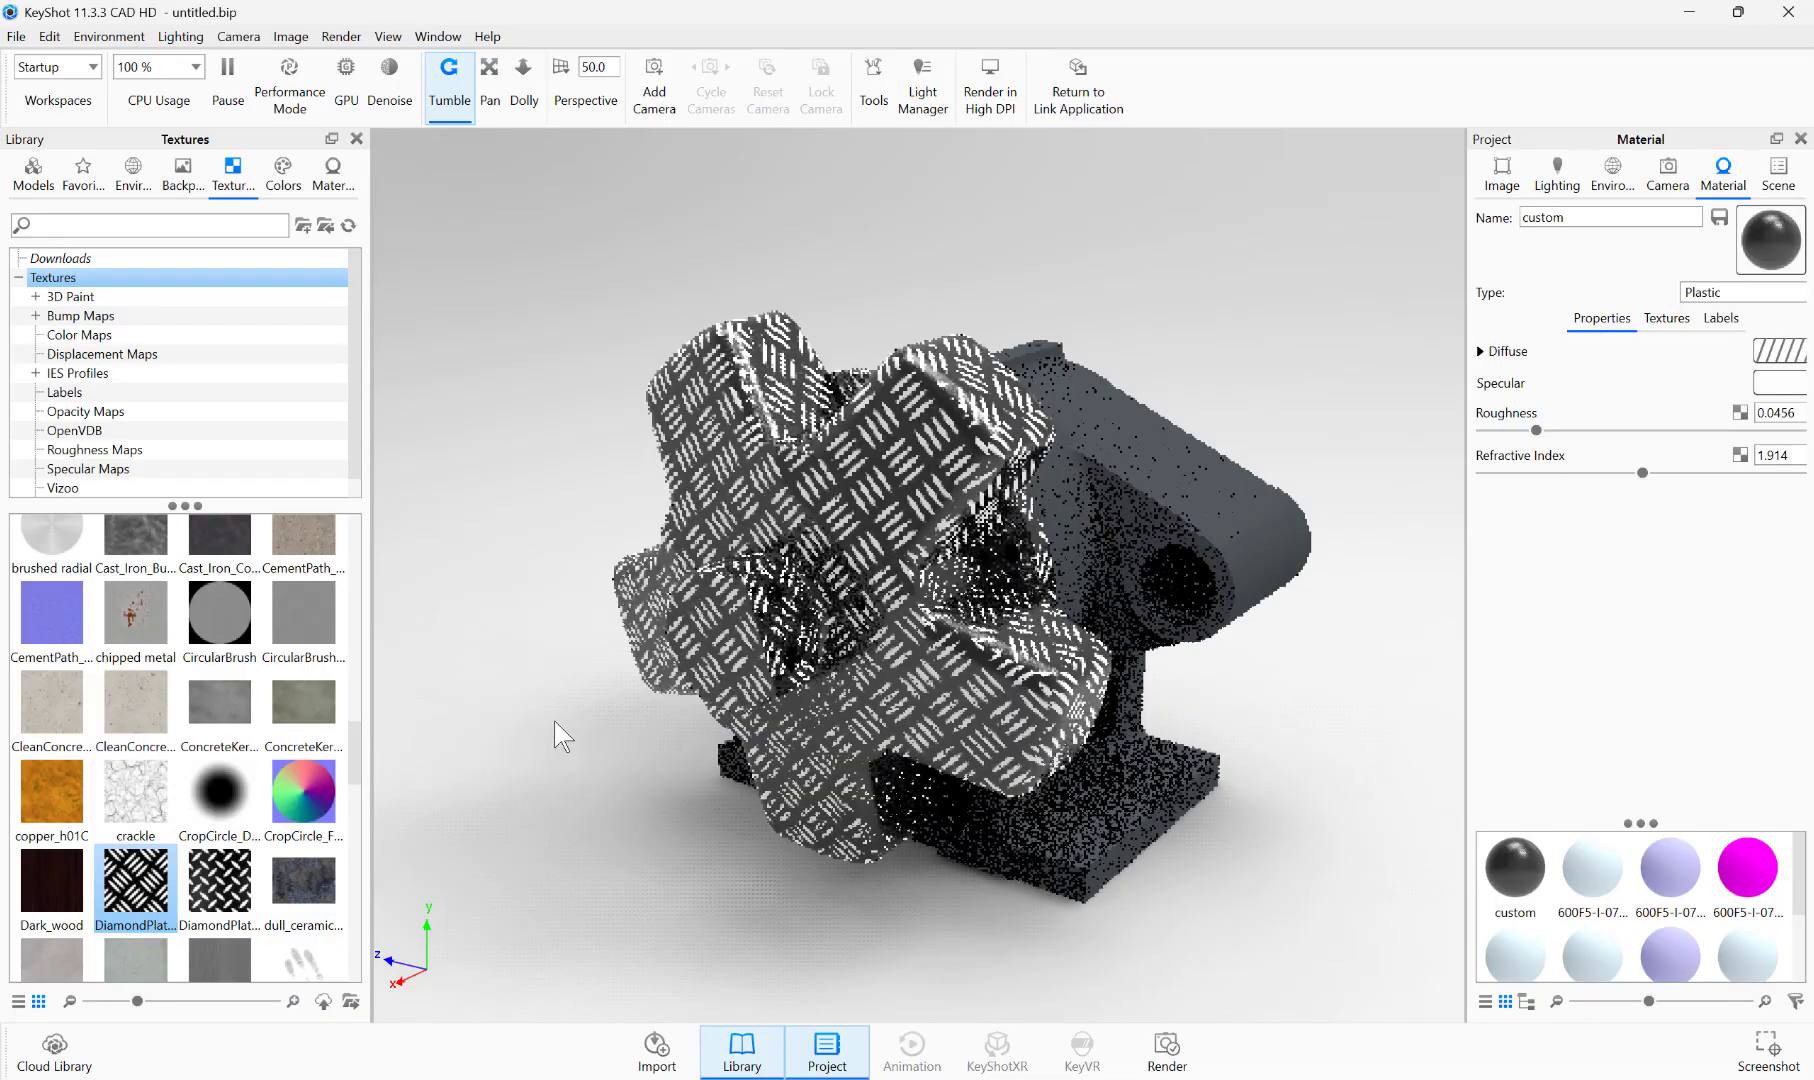
pyautogui.hotkey('ctrl', 'z')
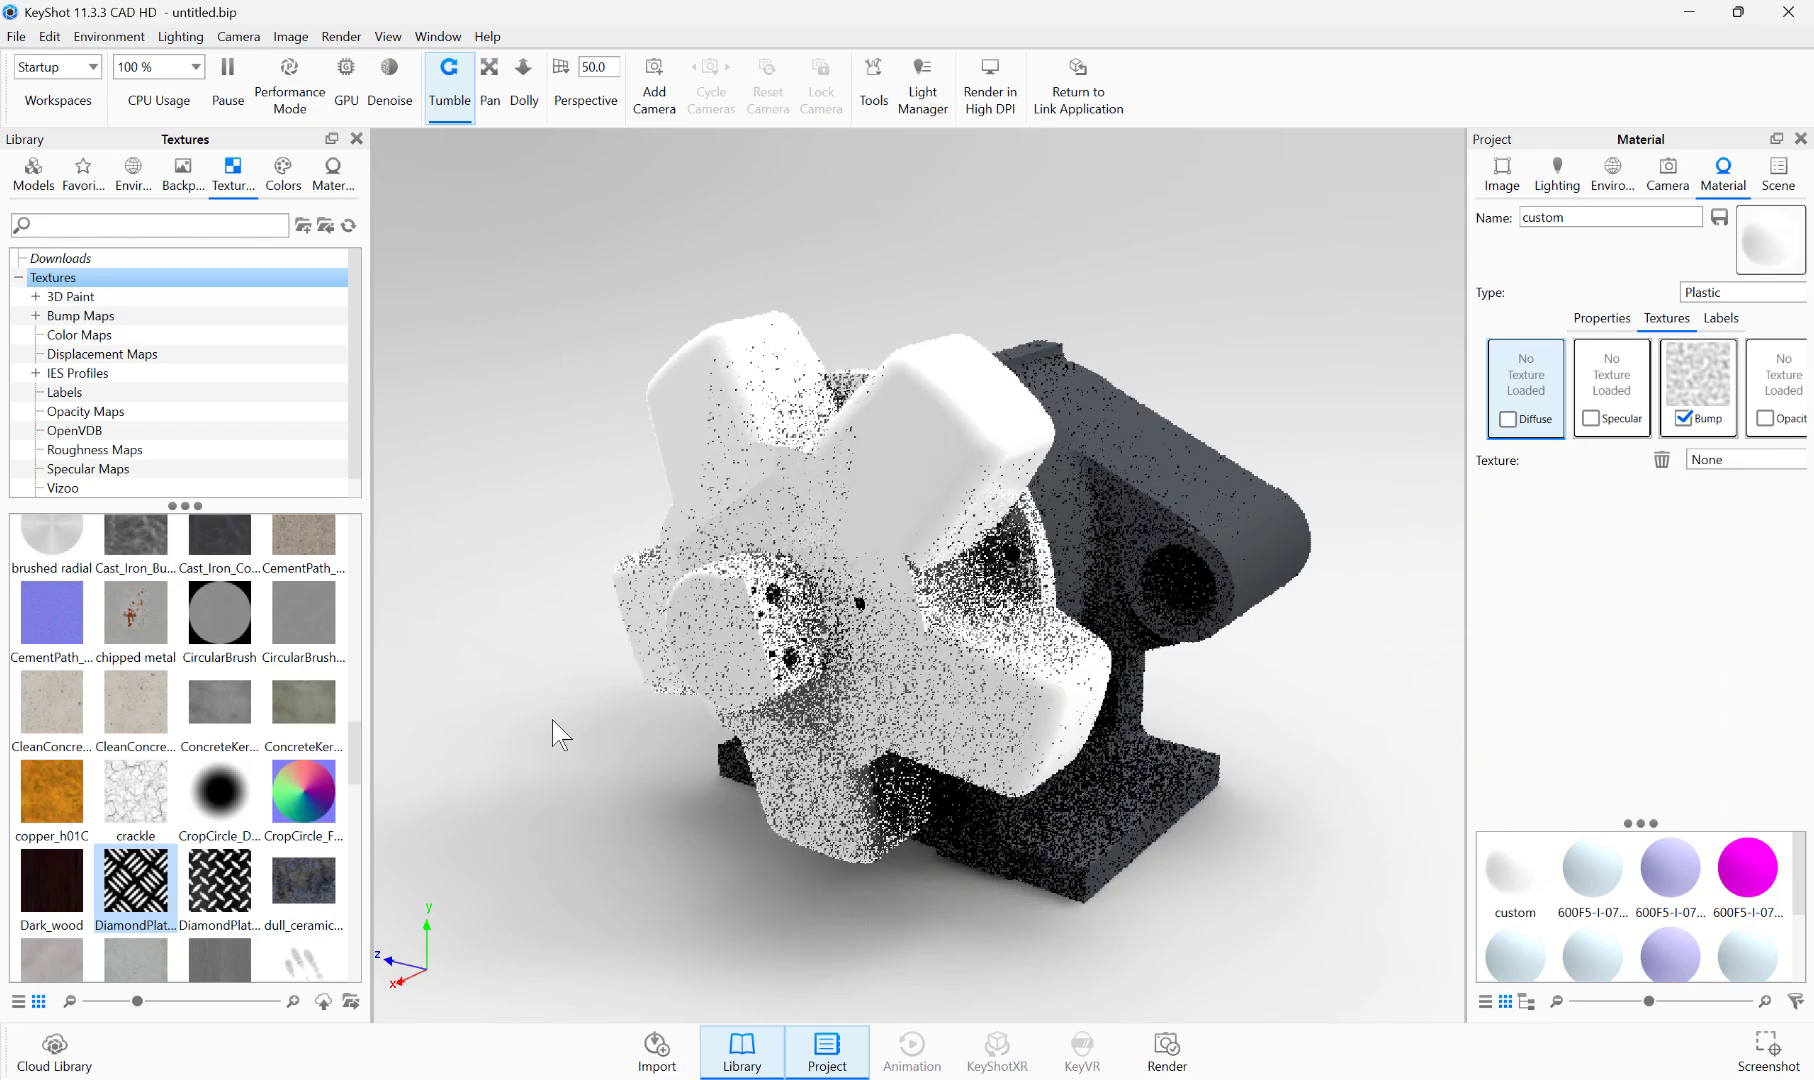
pyautogui.scroll(-1, 168, 470)
pyautogui.scroll(1, 168, 470)
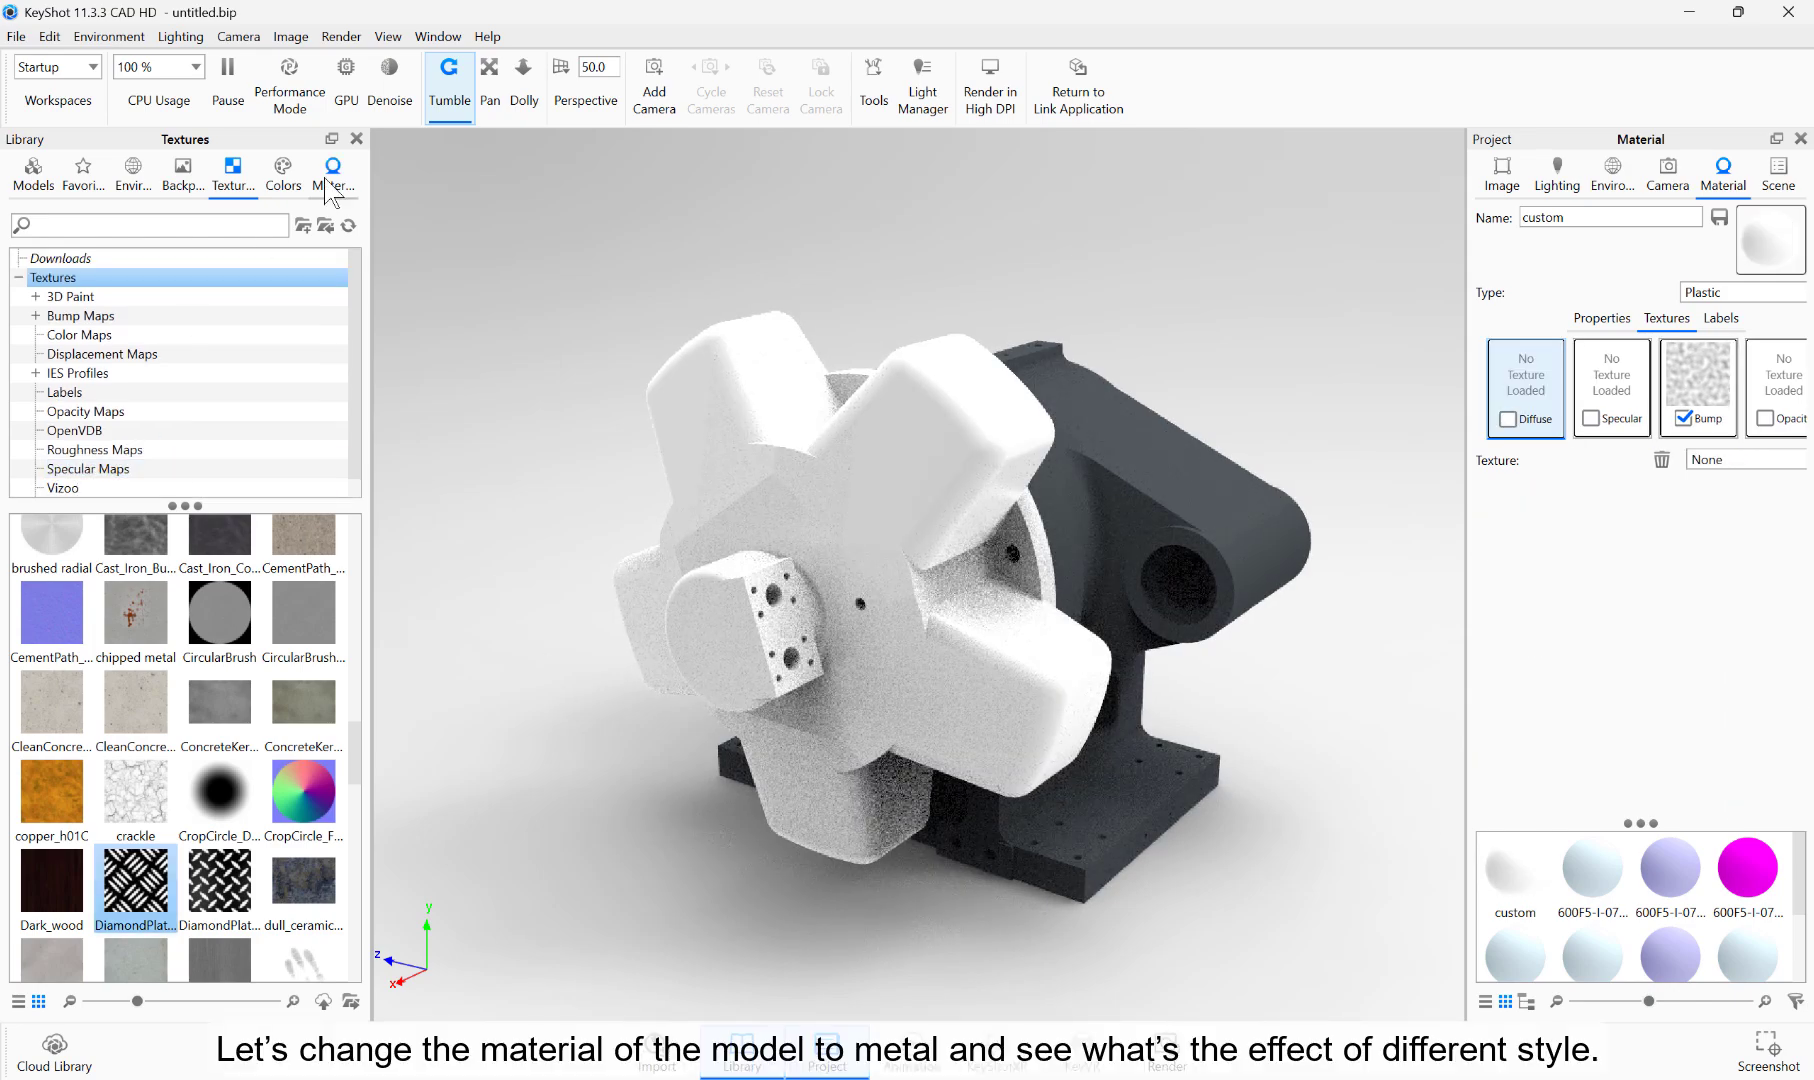
# Step: Apply the Steel Galvanized material from the Metal > Steel library folder to the star-shaped part
pyautogui.click(332, 172)
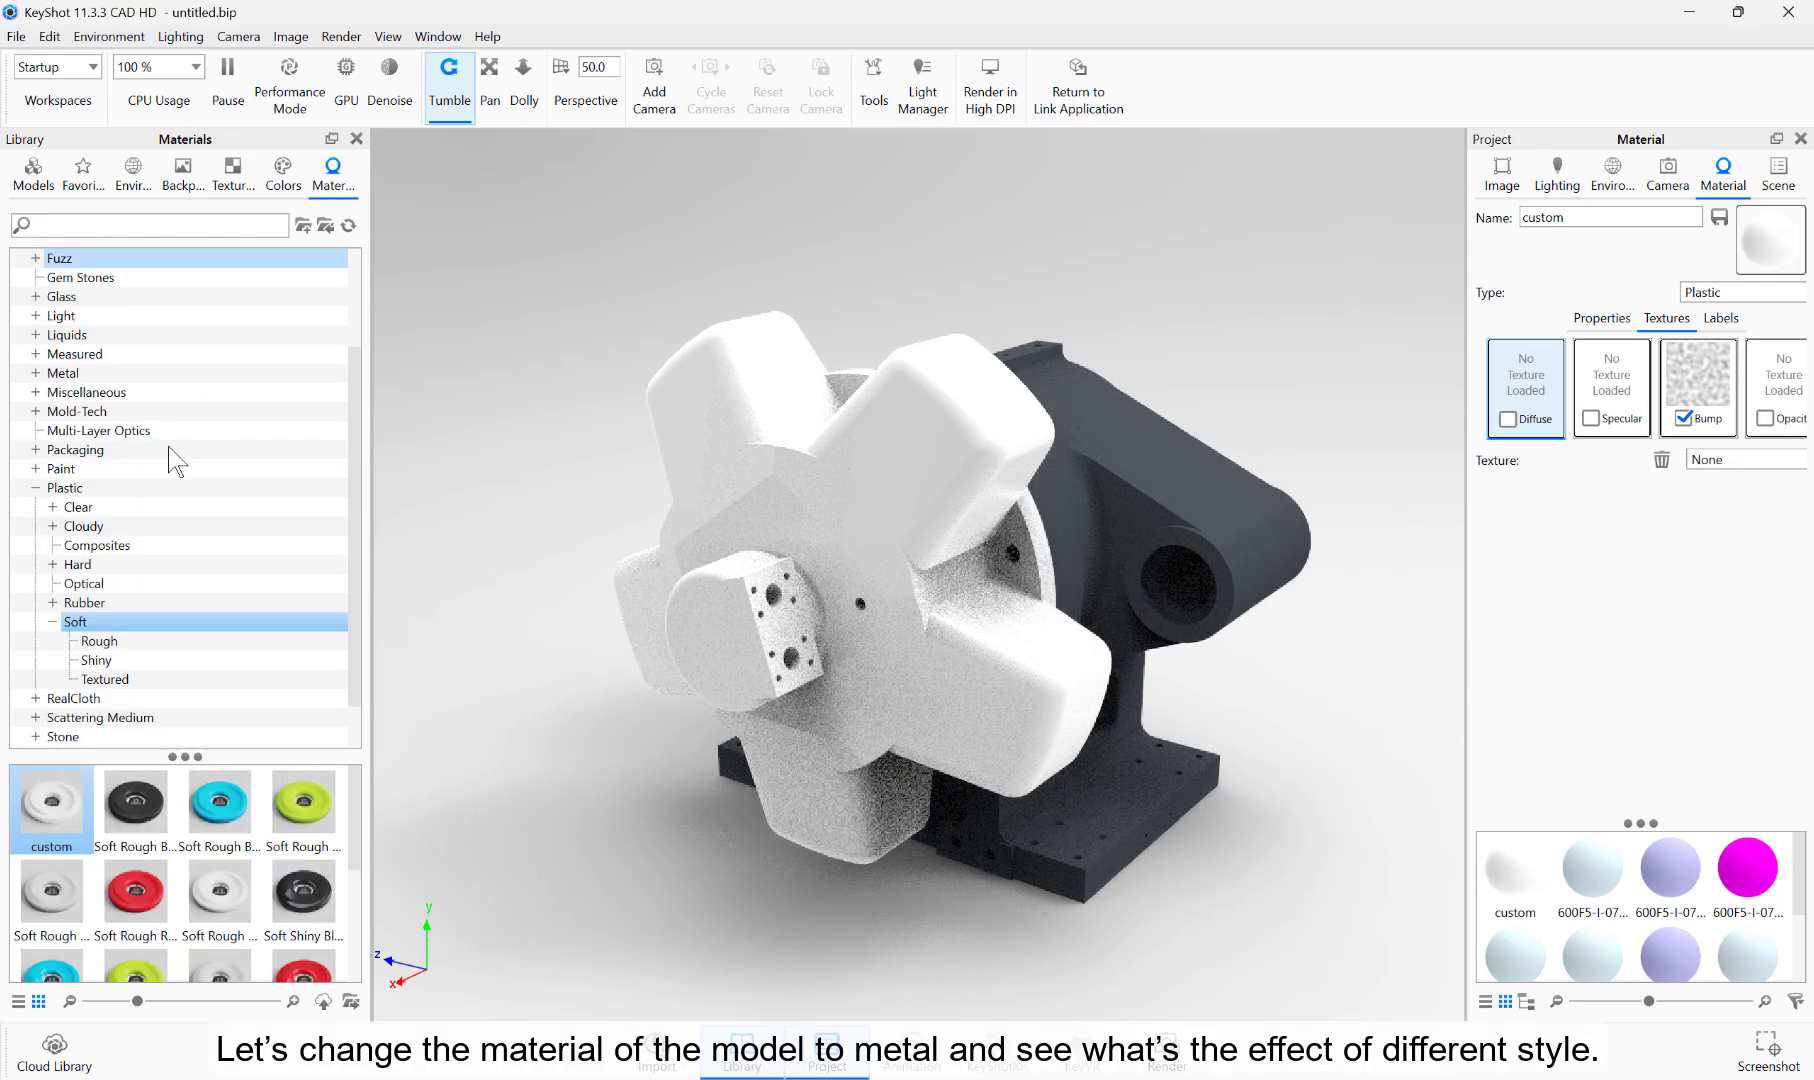
pyautogui.click(36, 373)
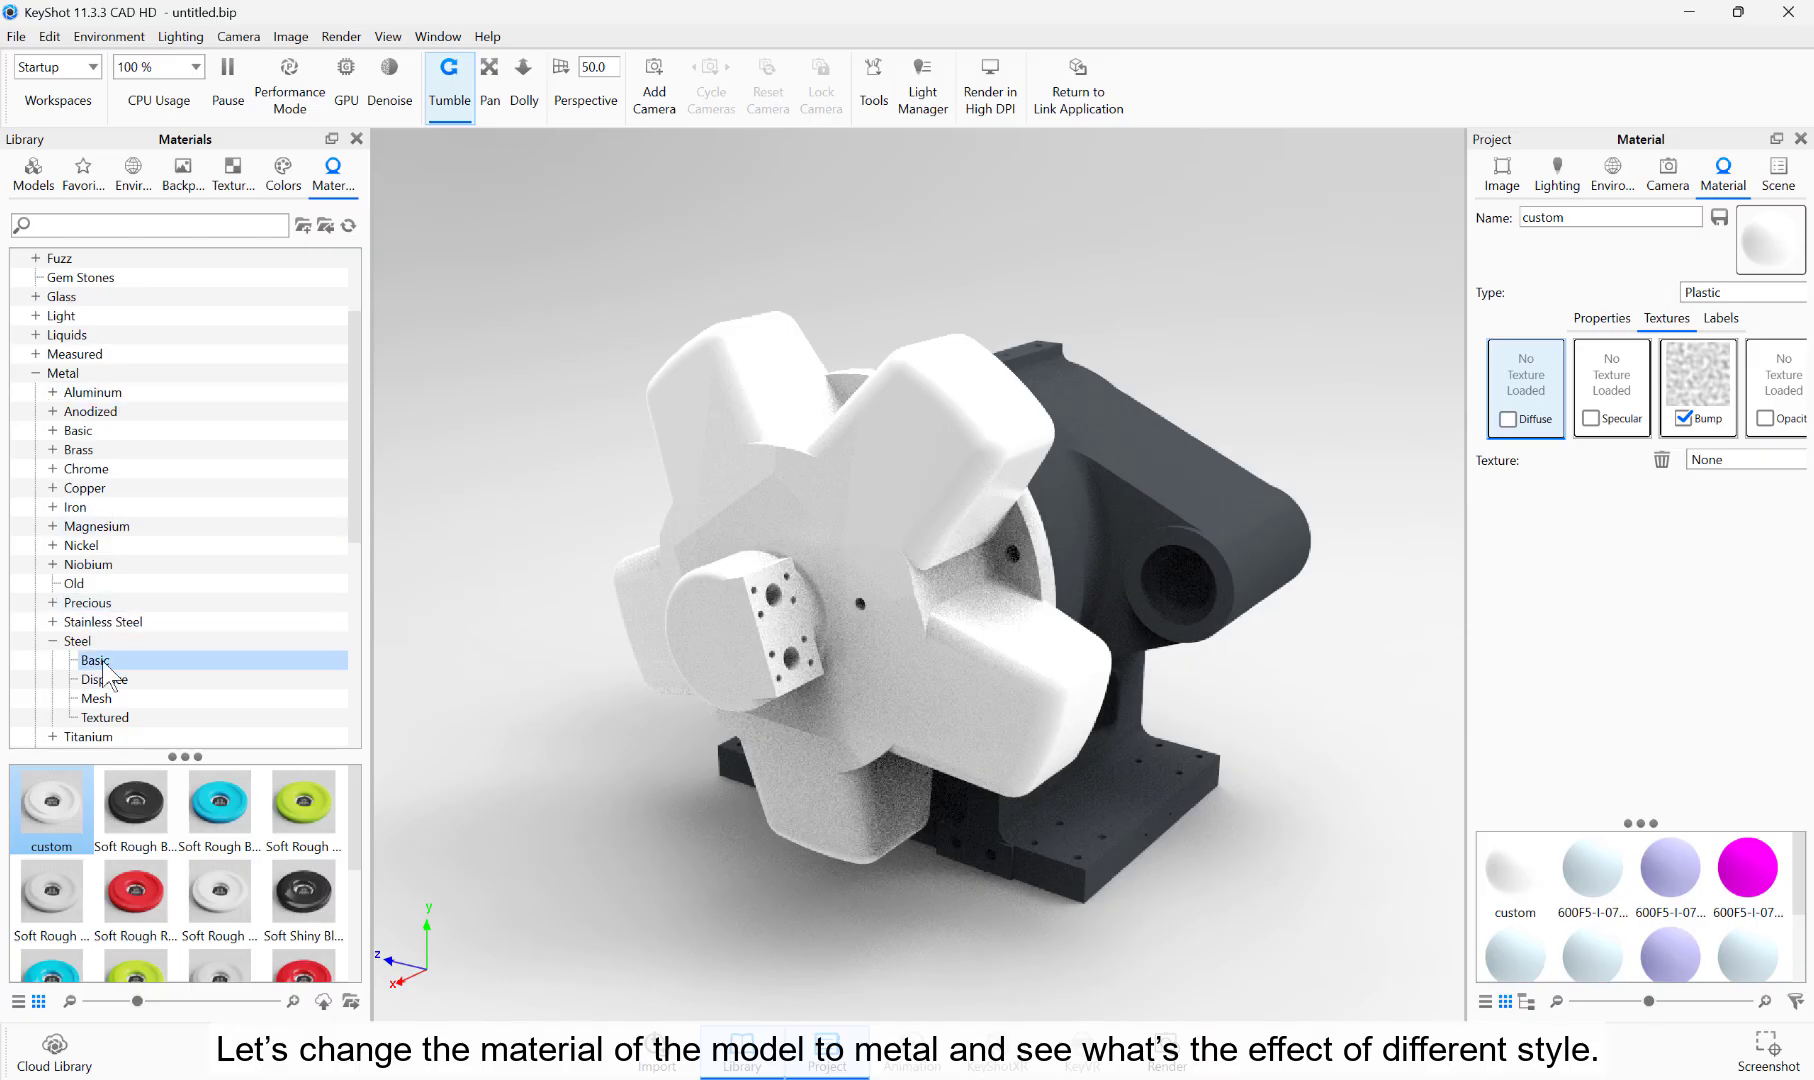
pyautogui.click(78, 641)
pyautogui.moveTo(204, 801); pyautogui.dragTo(673, 663)
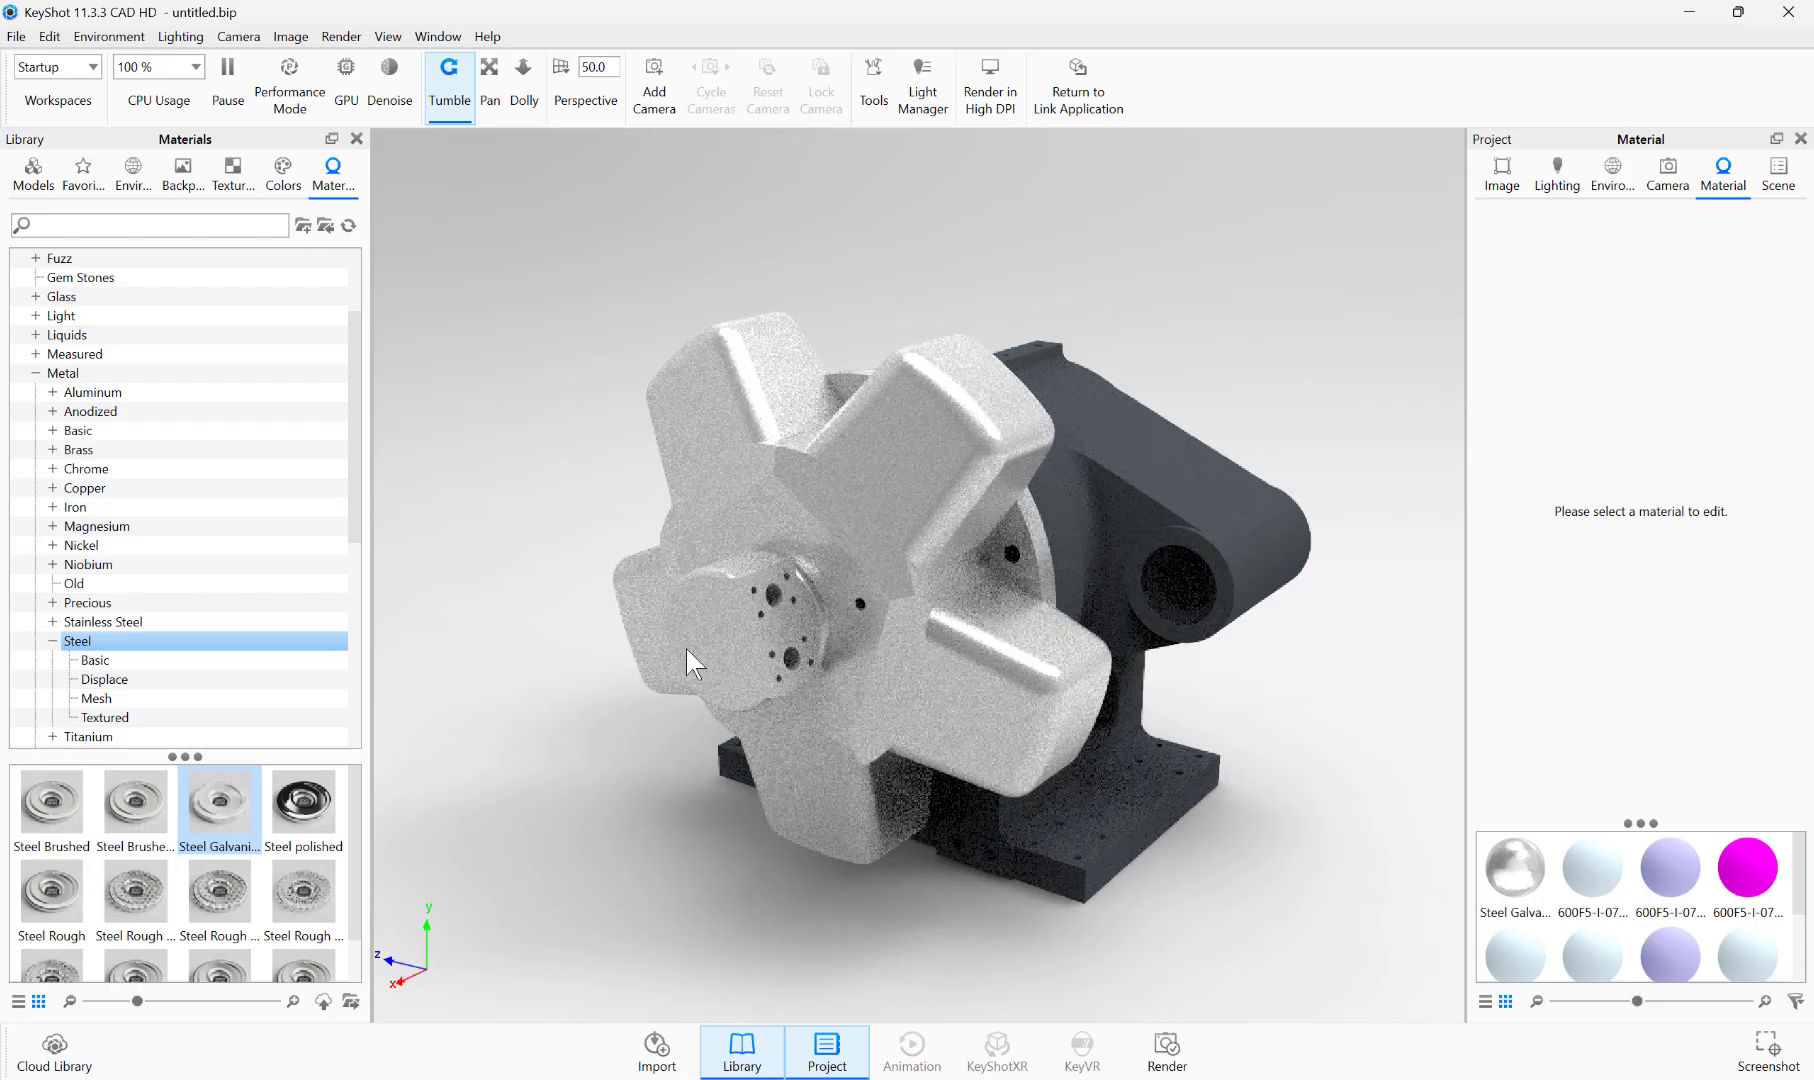
# Step: Apply the DiamondPlate01 texture to the galvanized star-shaped part as a diffuse map and open its texture settings
pyautogui.click(238, 183)
pyautogui.moveTo(135, 880); pyautogui.dragTo(795, 629)
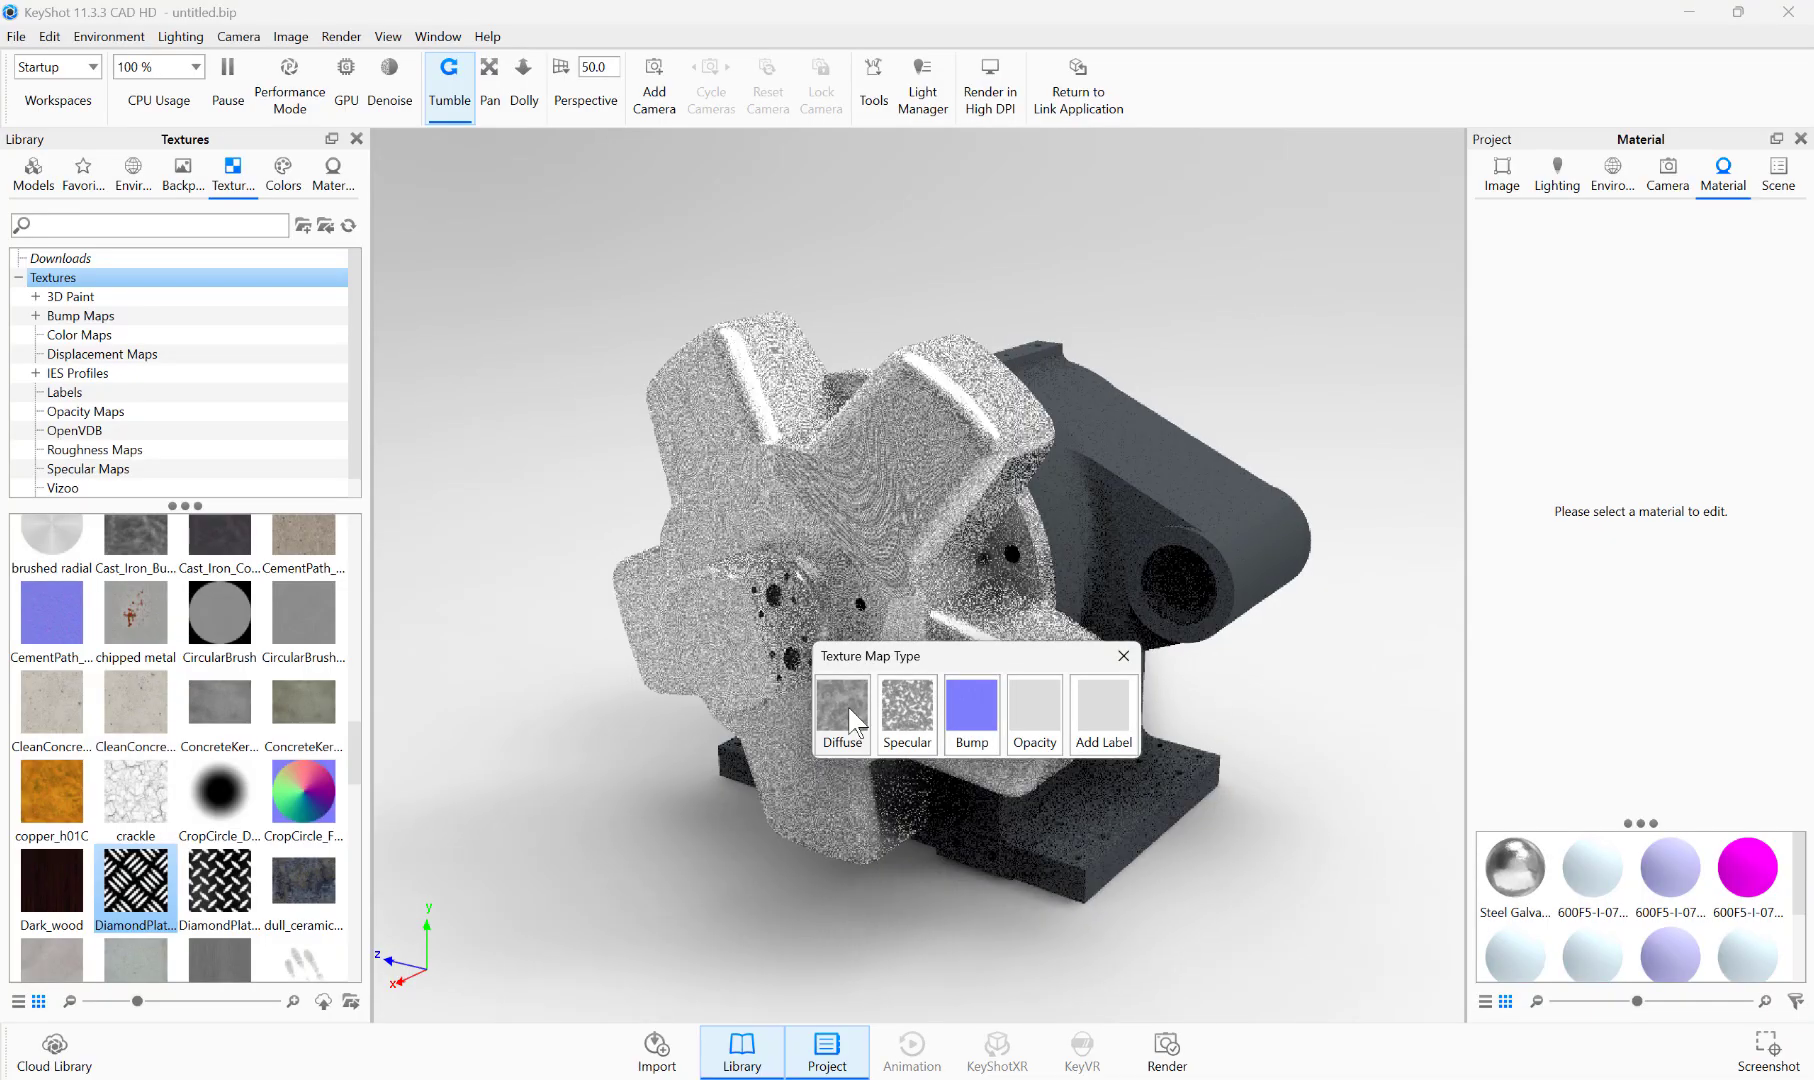
pyautogui.click(847, 707)
pyautogui.doubleClick(862, 705)
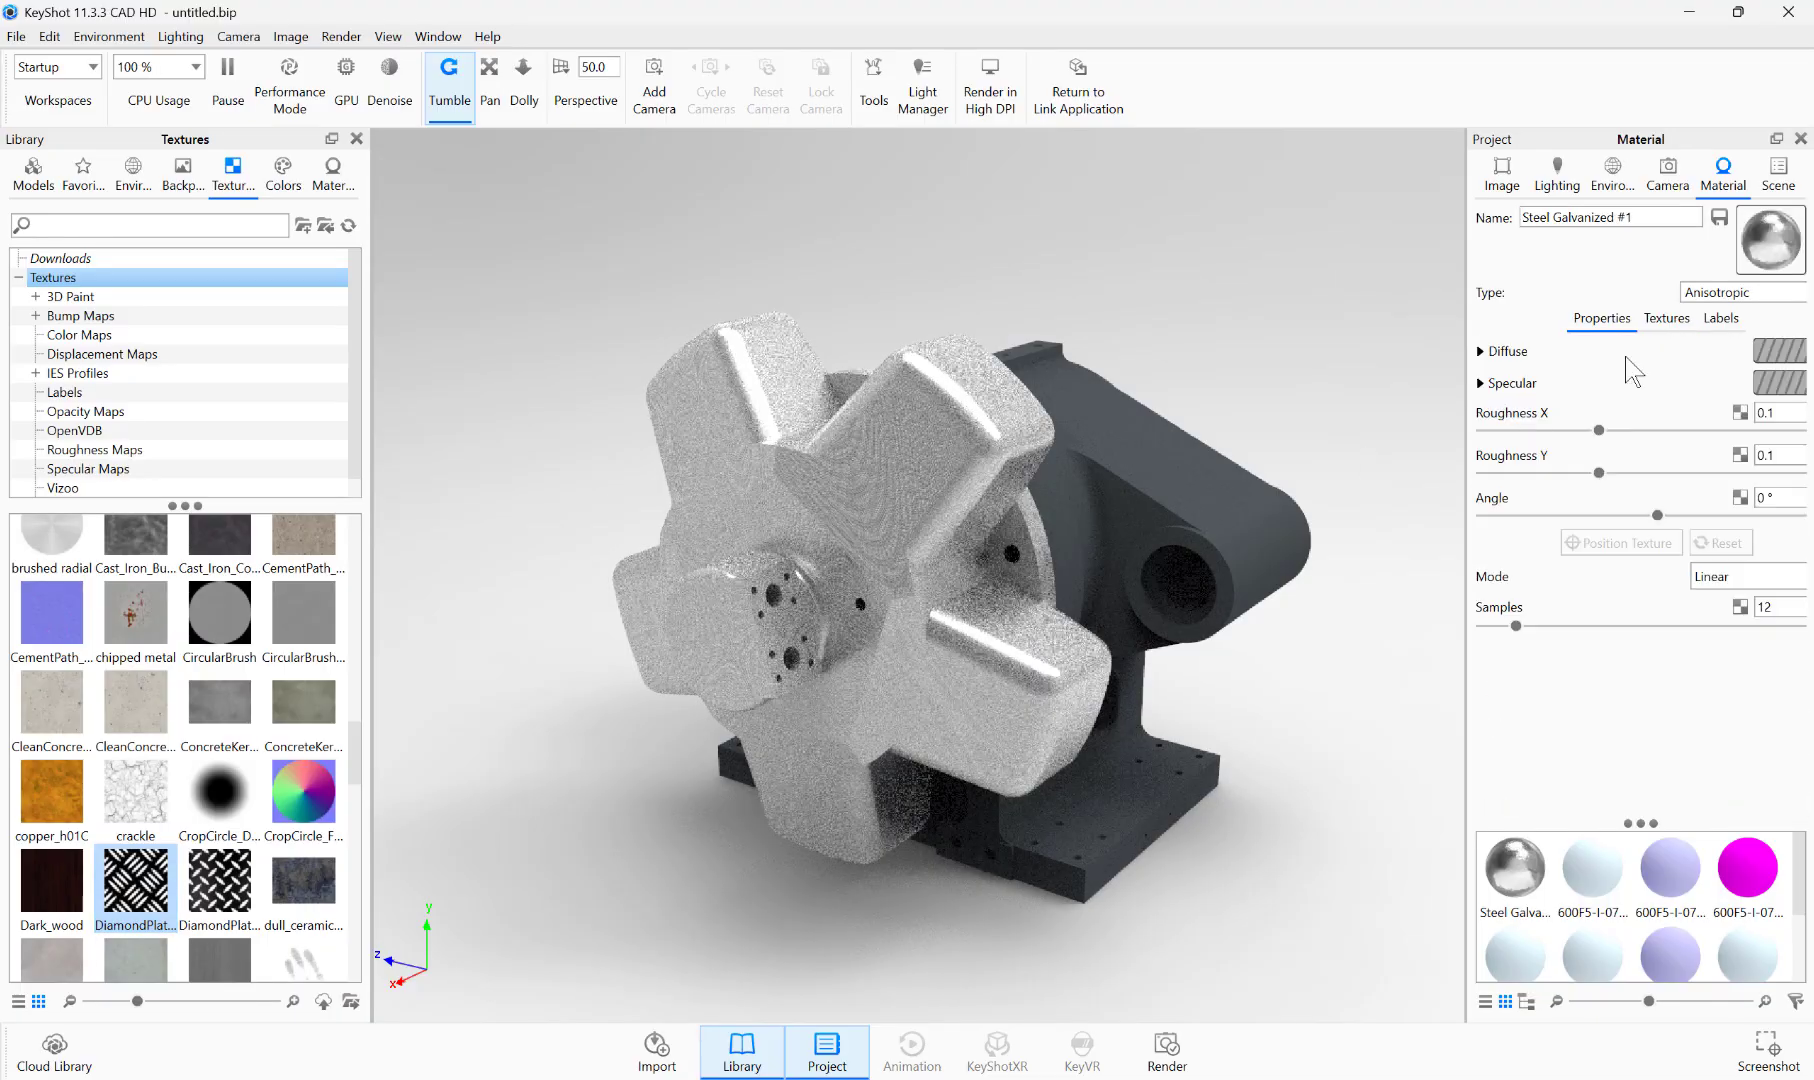
pyautogui.click(1666, 322)
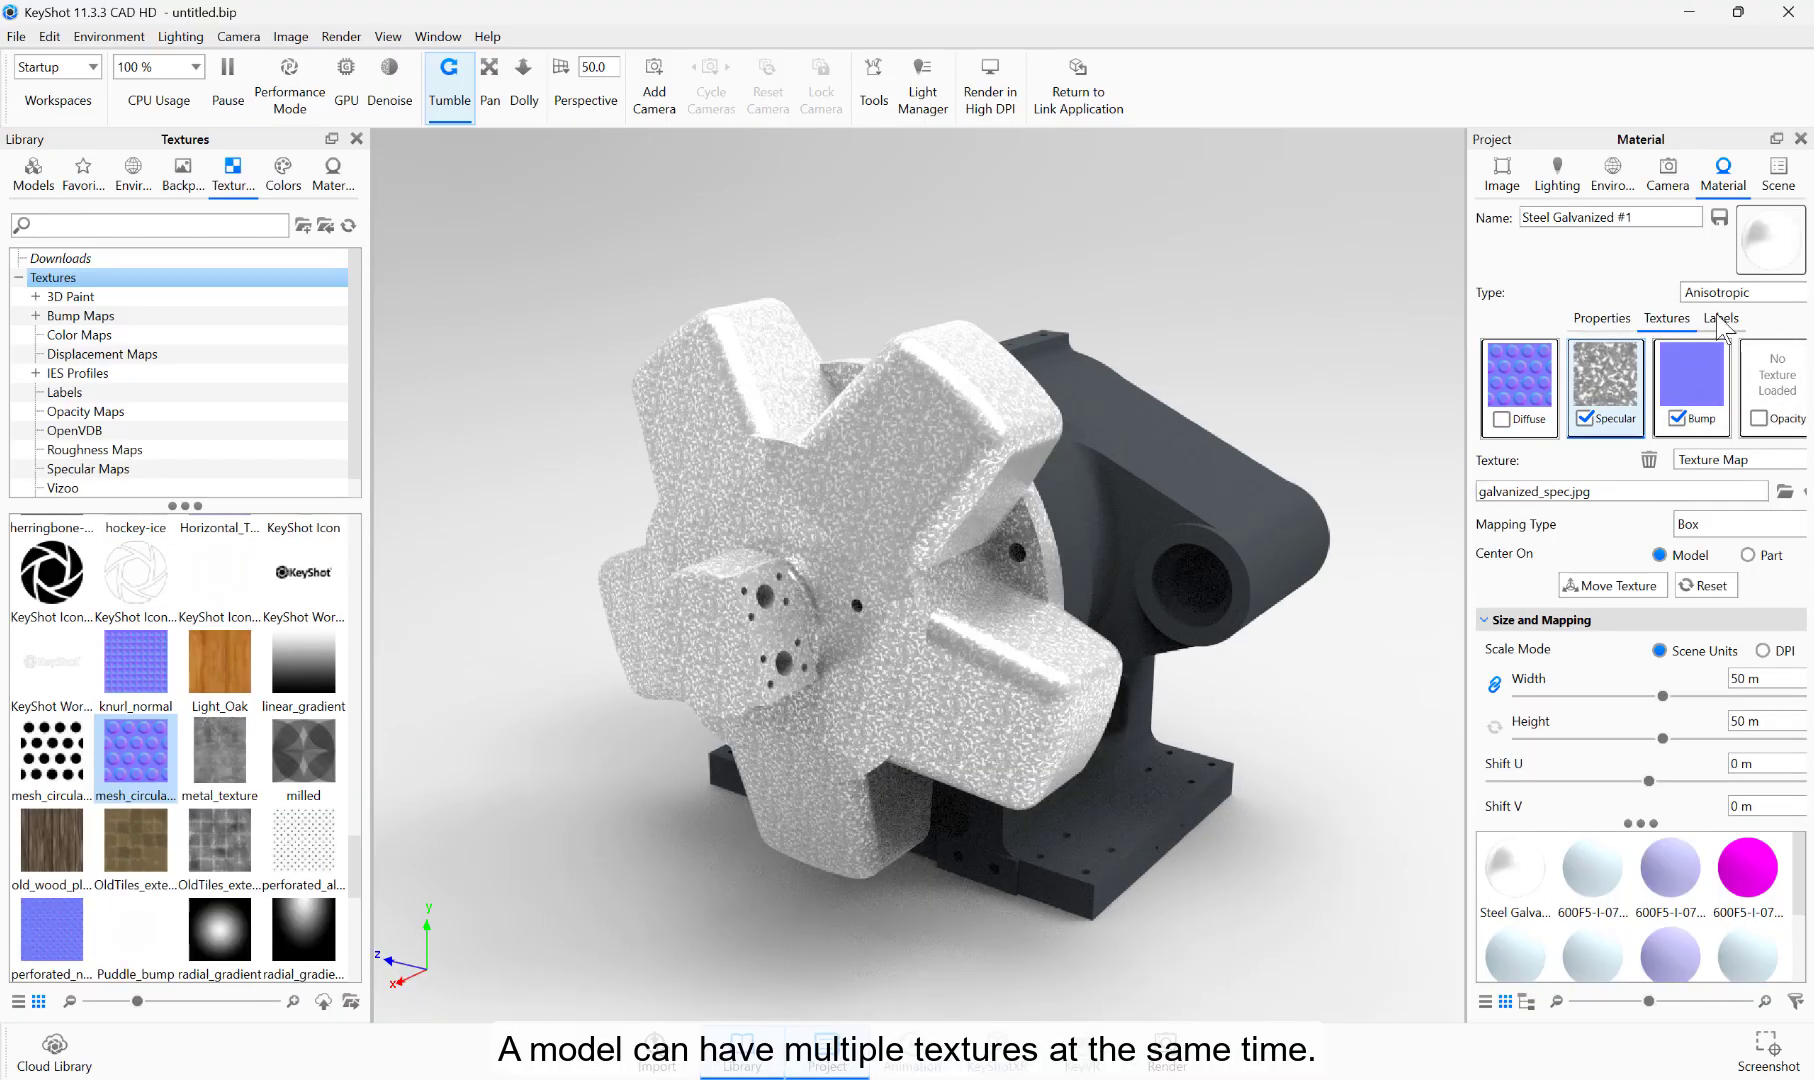
# Step: Add the logo image as a texture label on the star-shaped part's material
pyautogui.click(1721, 320)
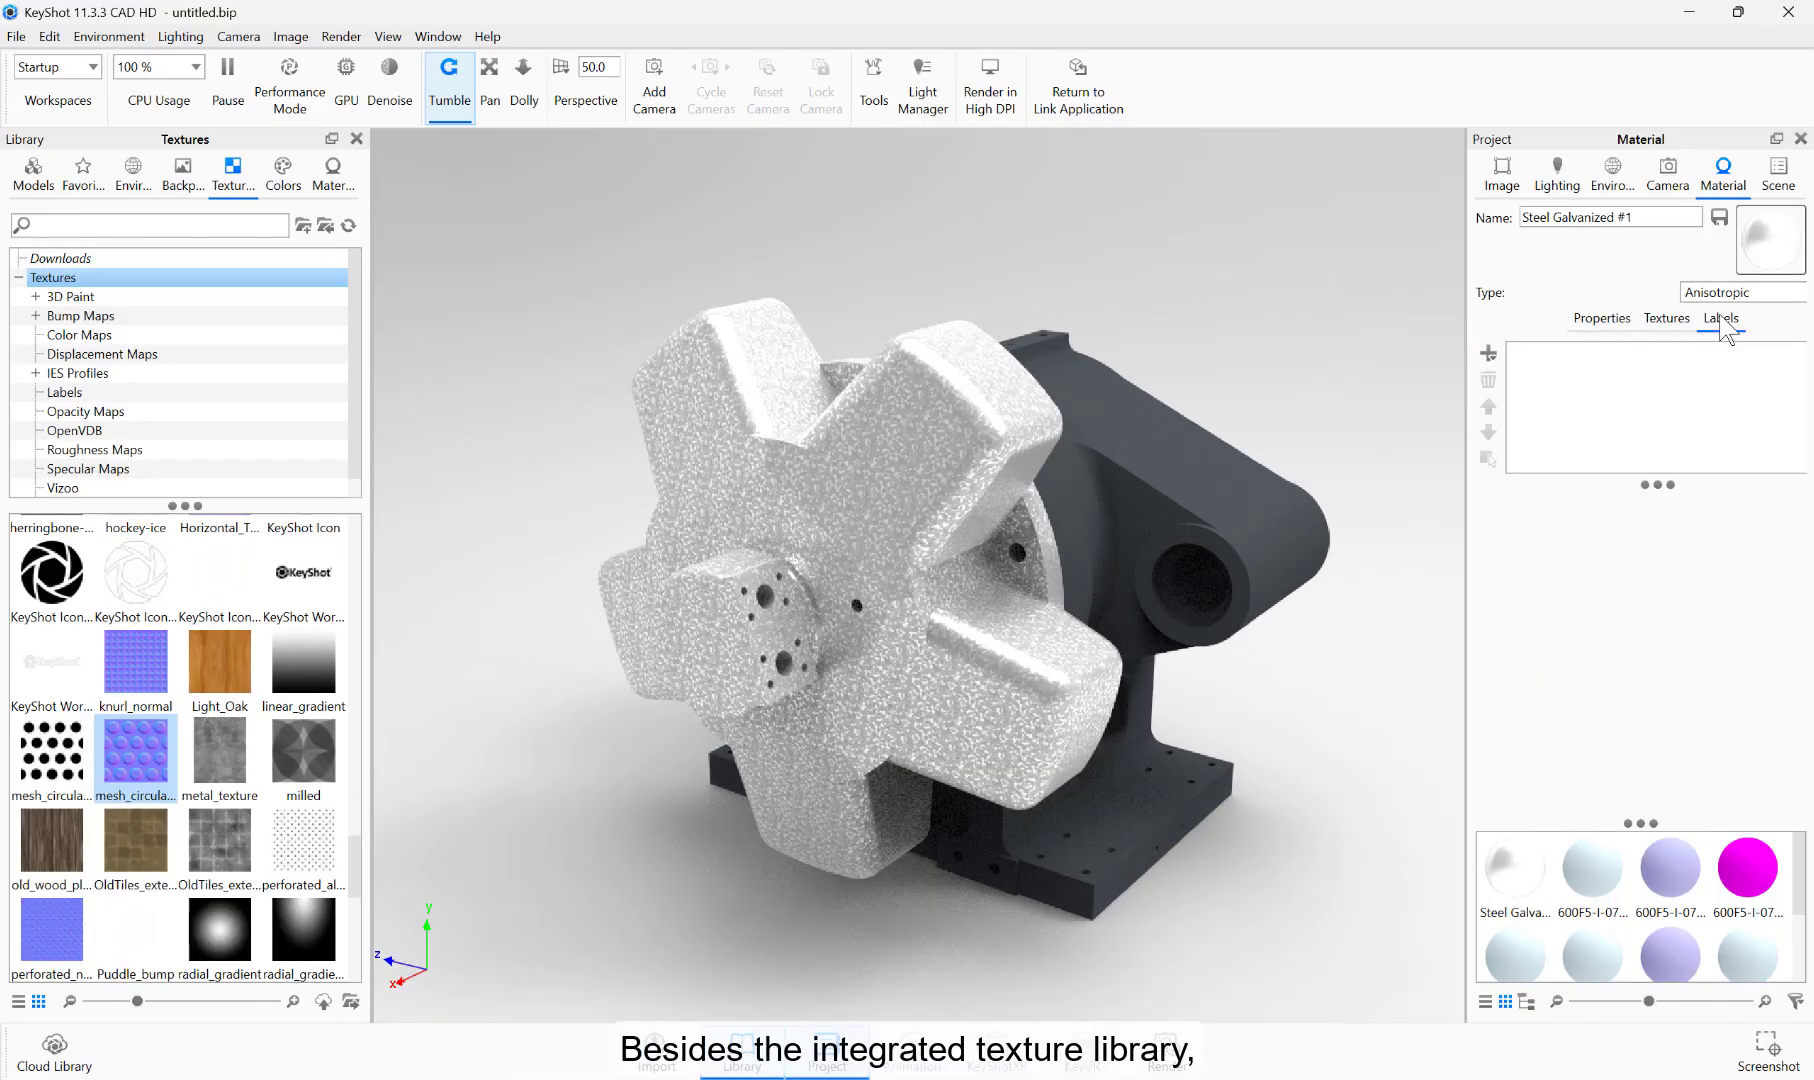
pyautogui.click(1489, 353)
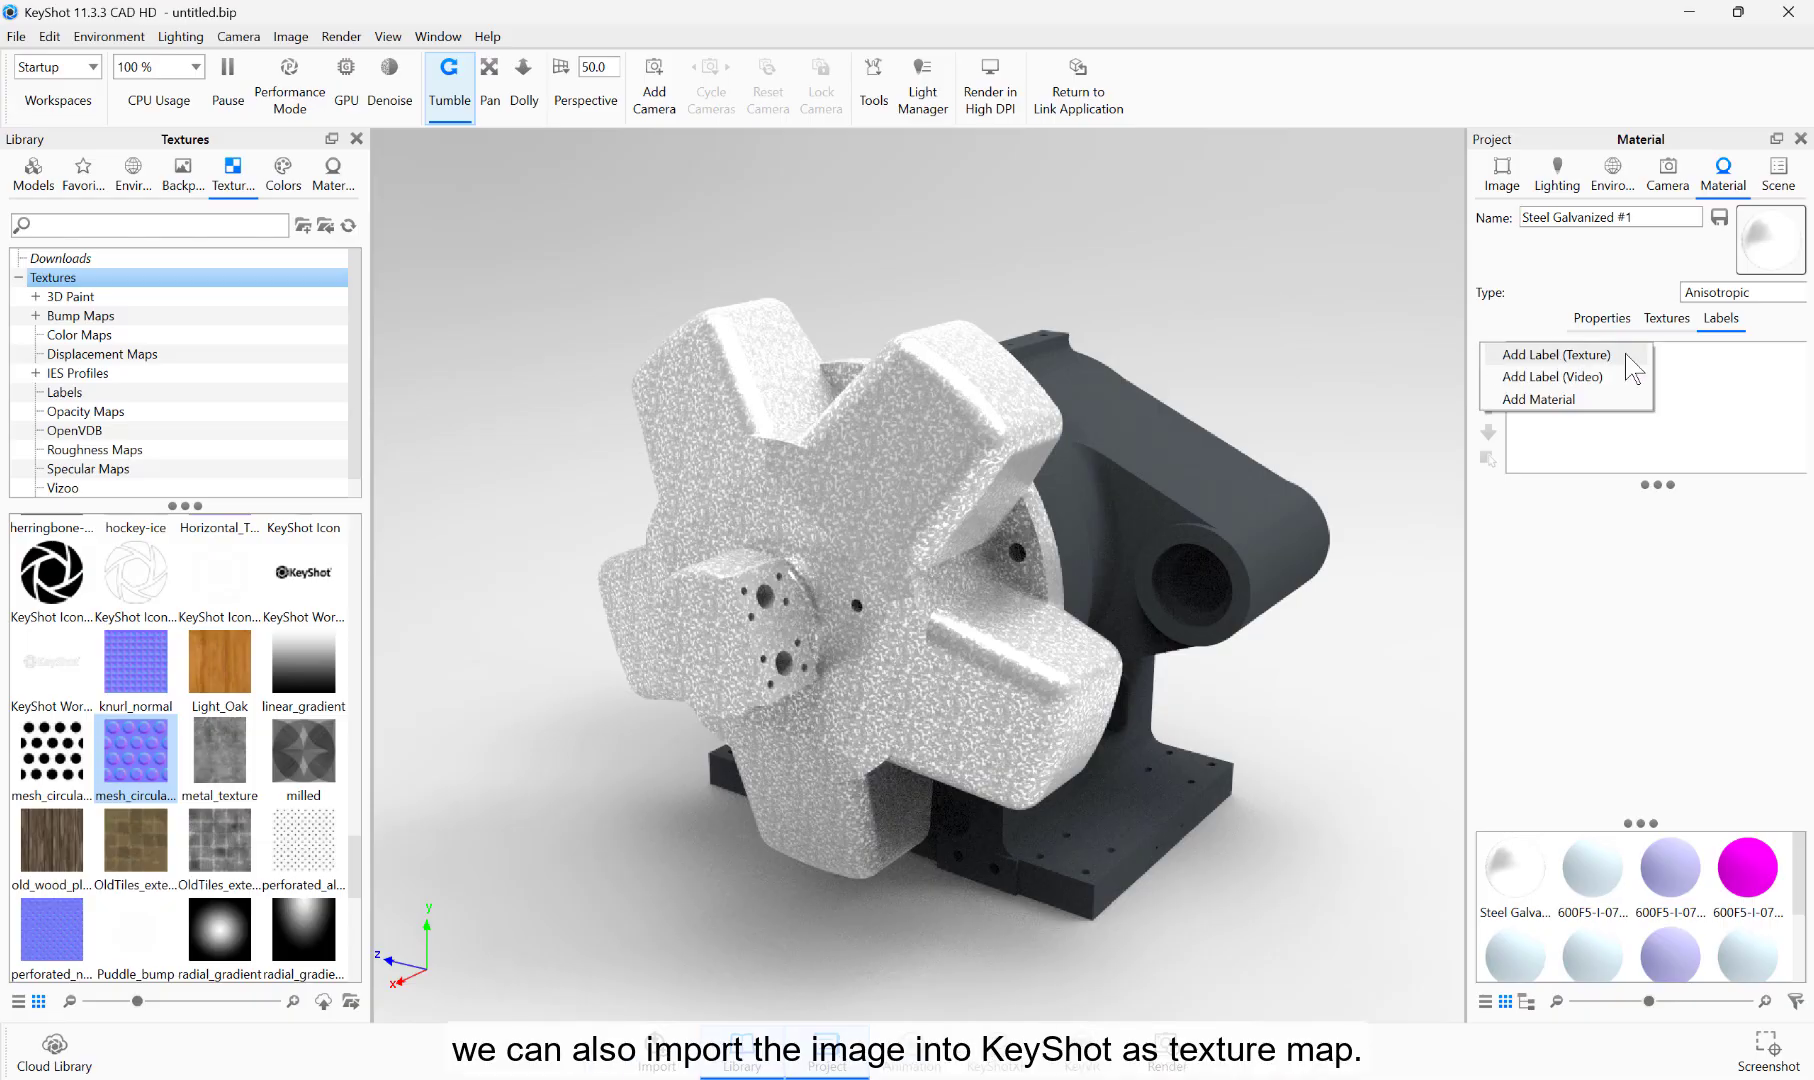
pyautogui.click(1556, 354)
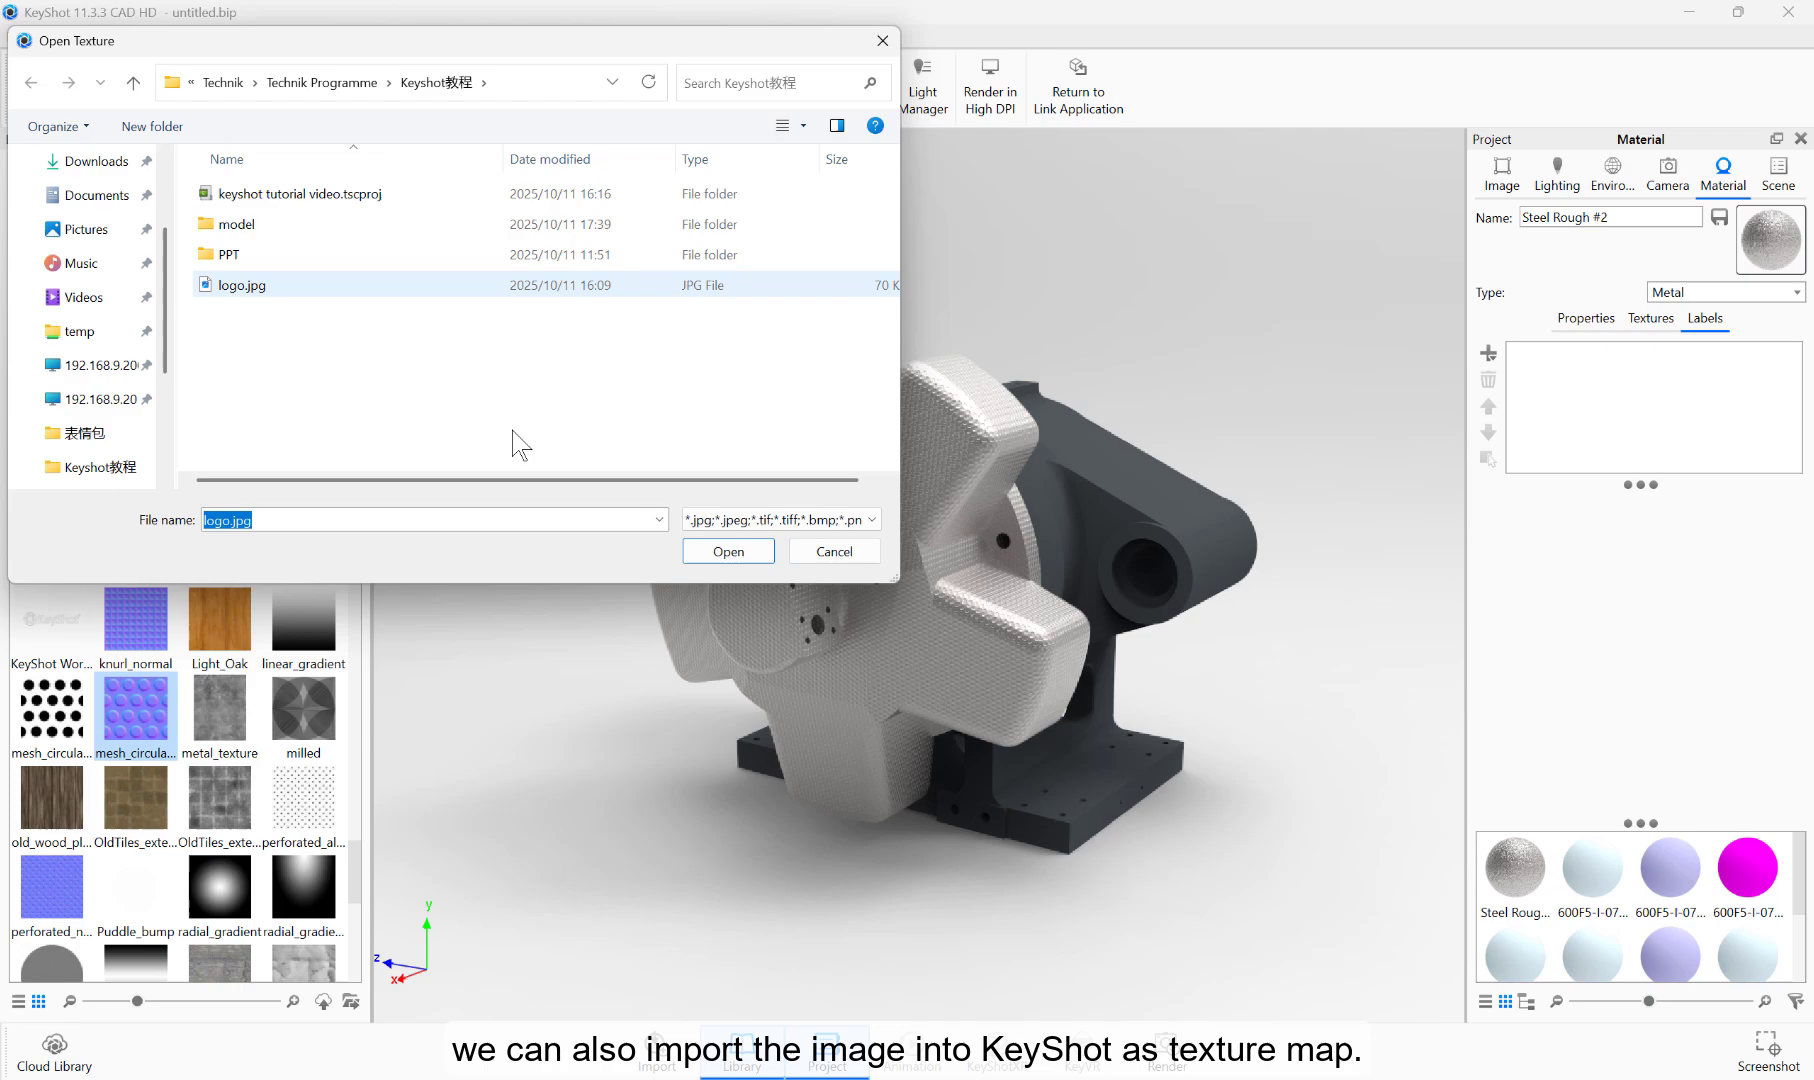
pyautogui.press('Return')
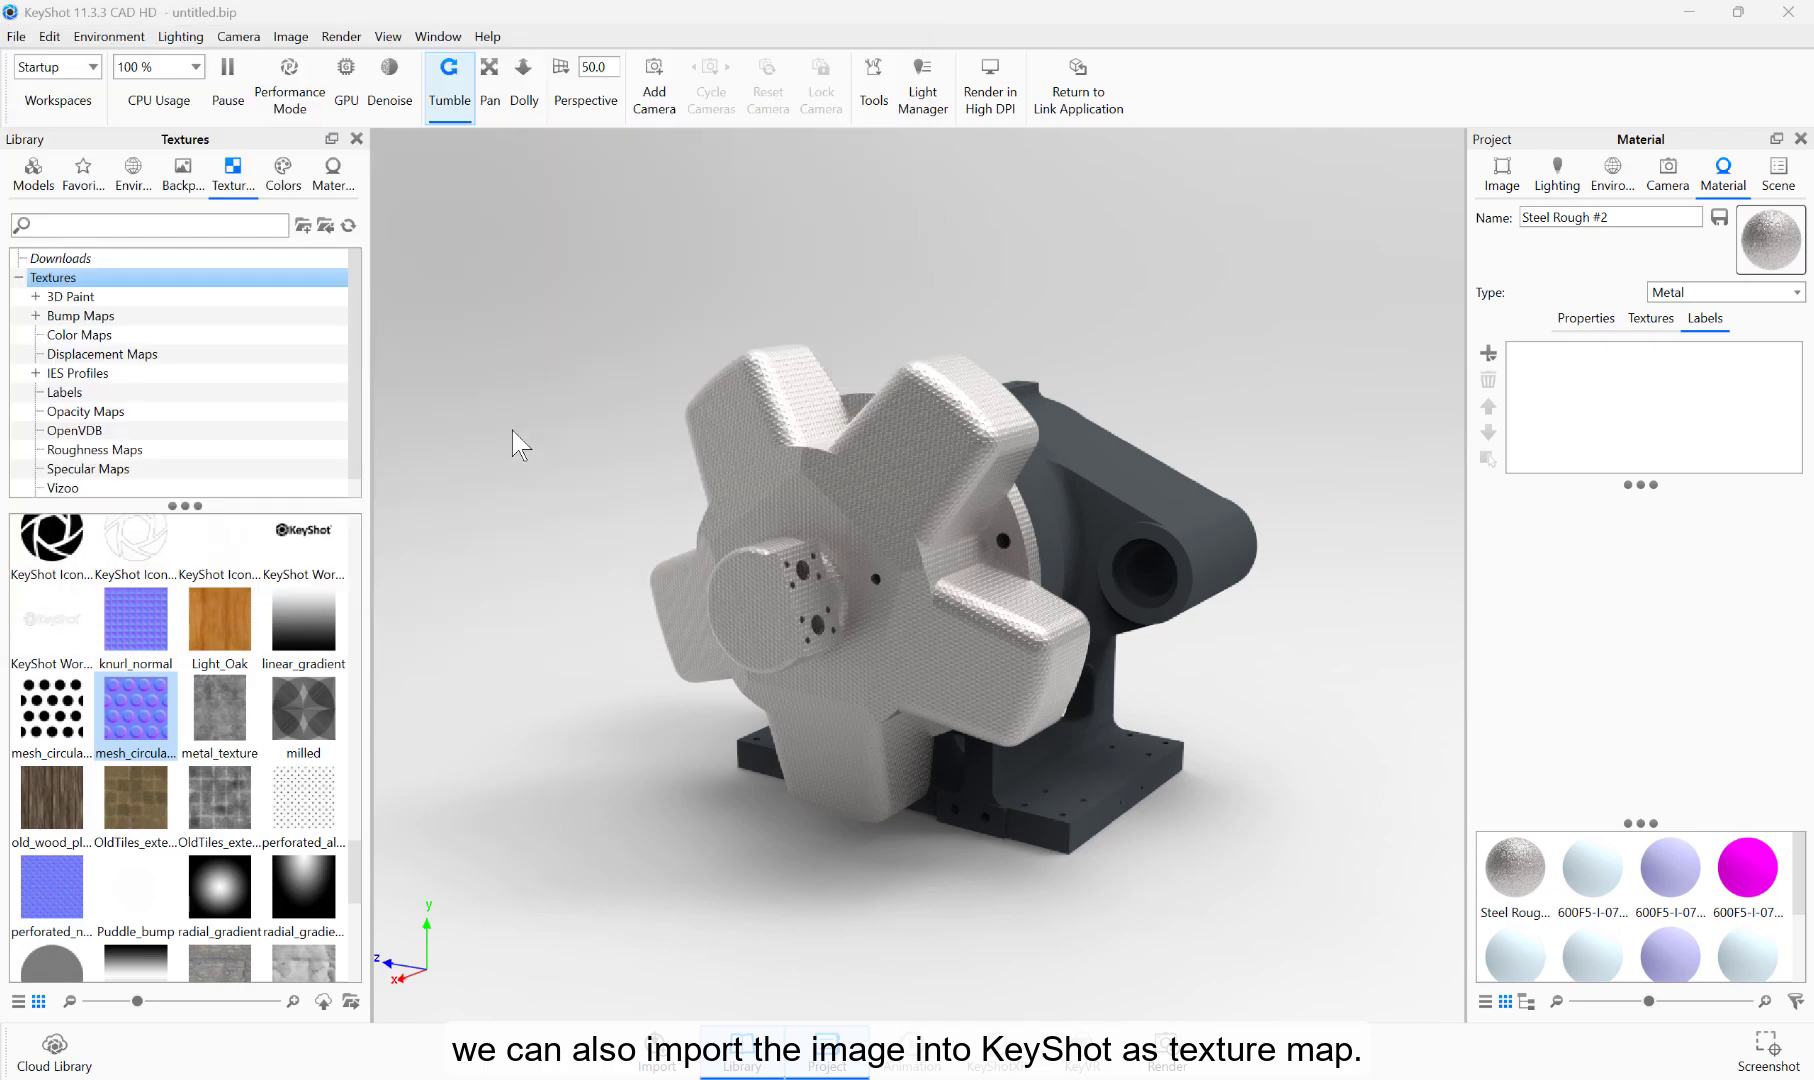
# Step: Set the logo label's angle to -5.8° and its width to 109.4 m
pyautogui.moveTo(1802, 615); pyautogui.dragTo(1803, 735)
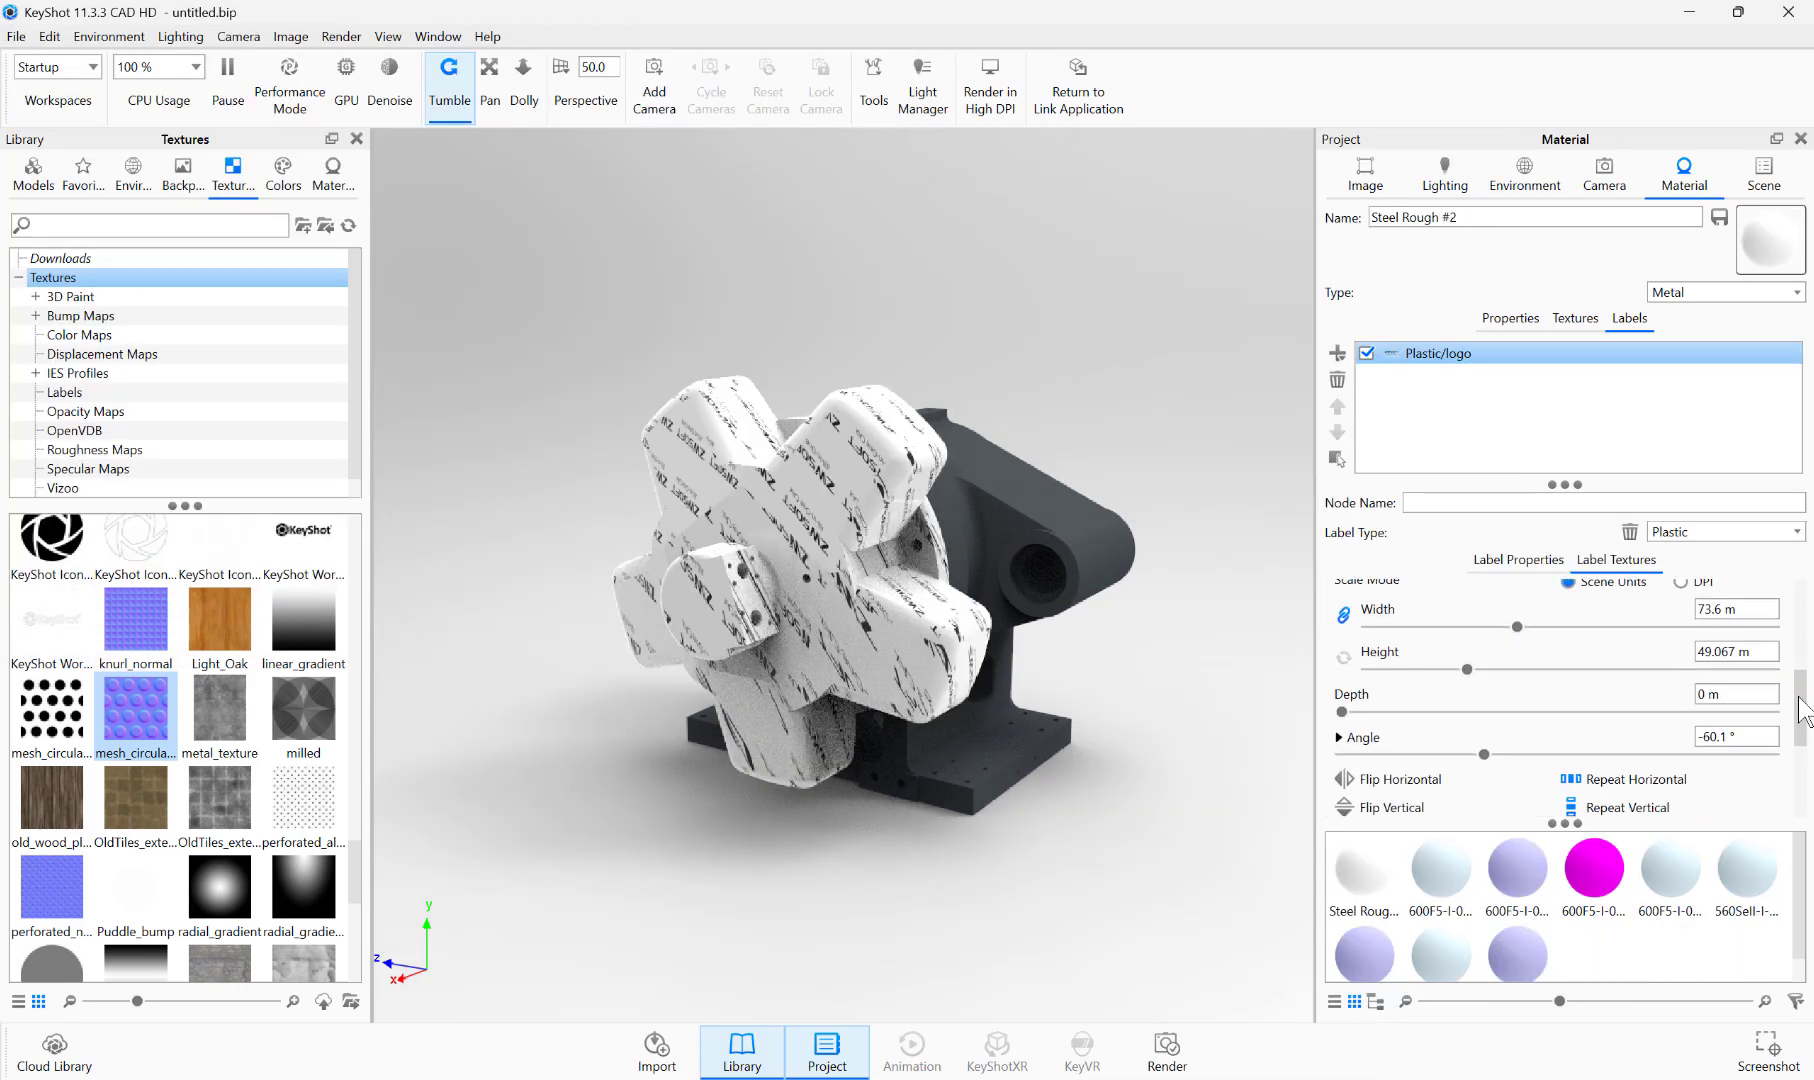
pyautogui.scroll(-1, 1493, 768)
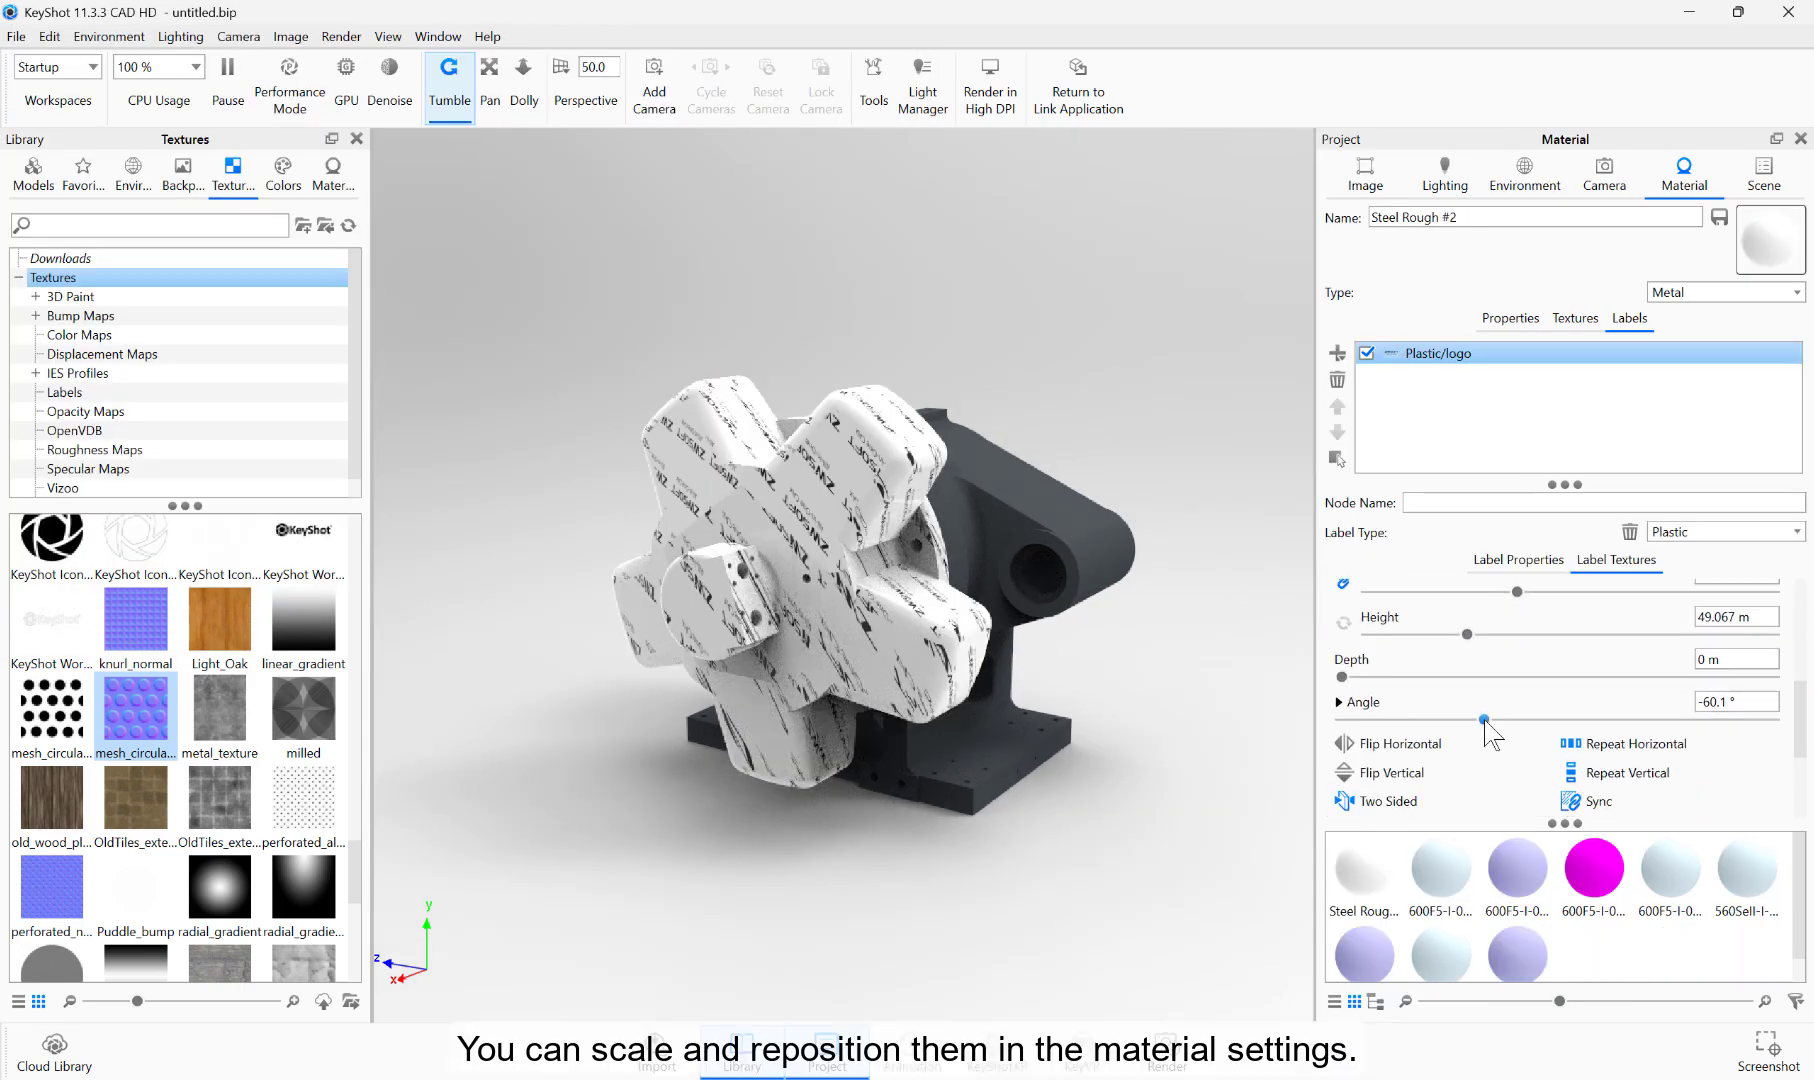
pyautogui.moveTo(1488, 724); pyautogui.dragTo(1600, 689)
pyautogui.scroll(3, 1556, 710)
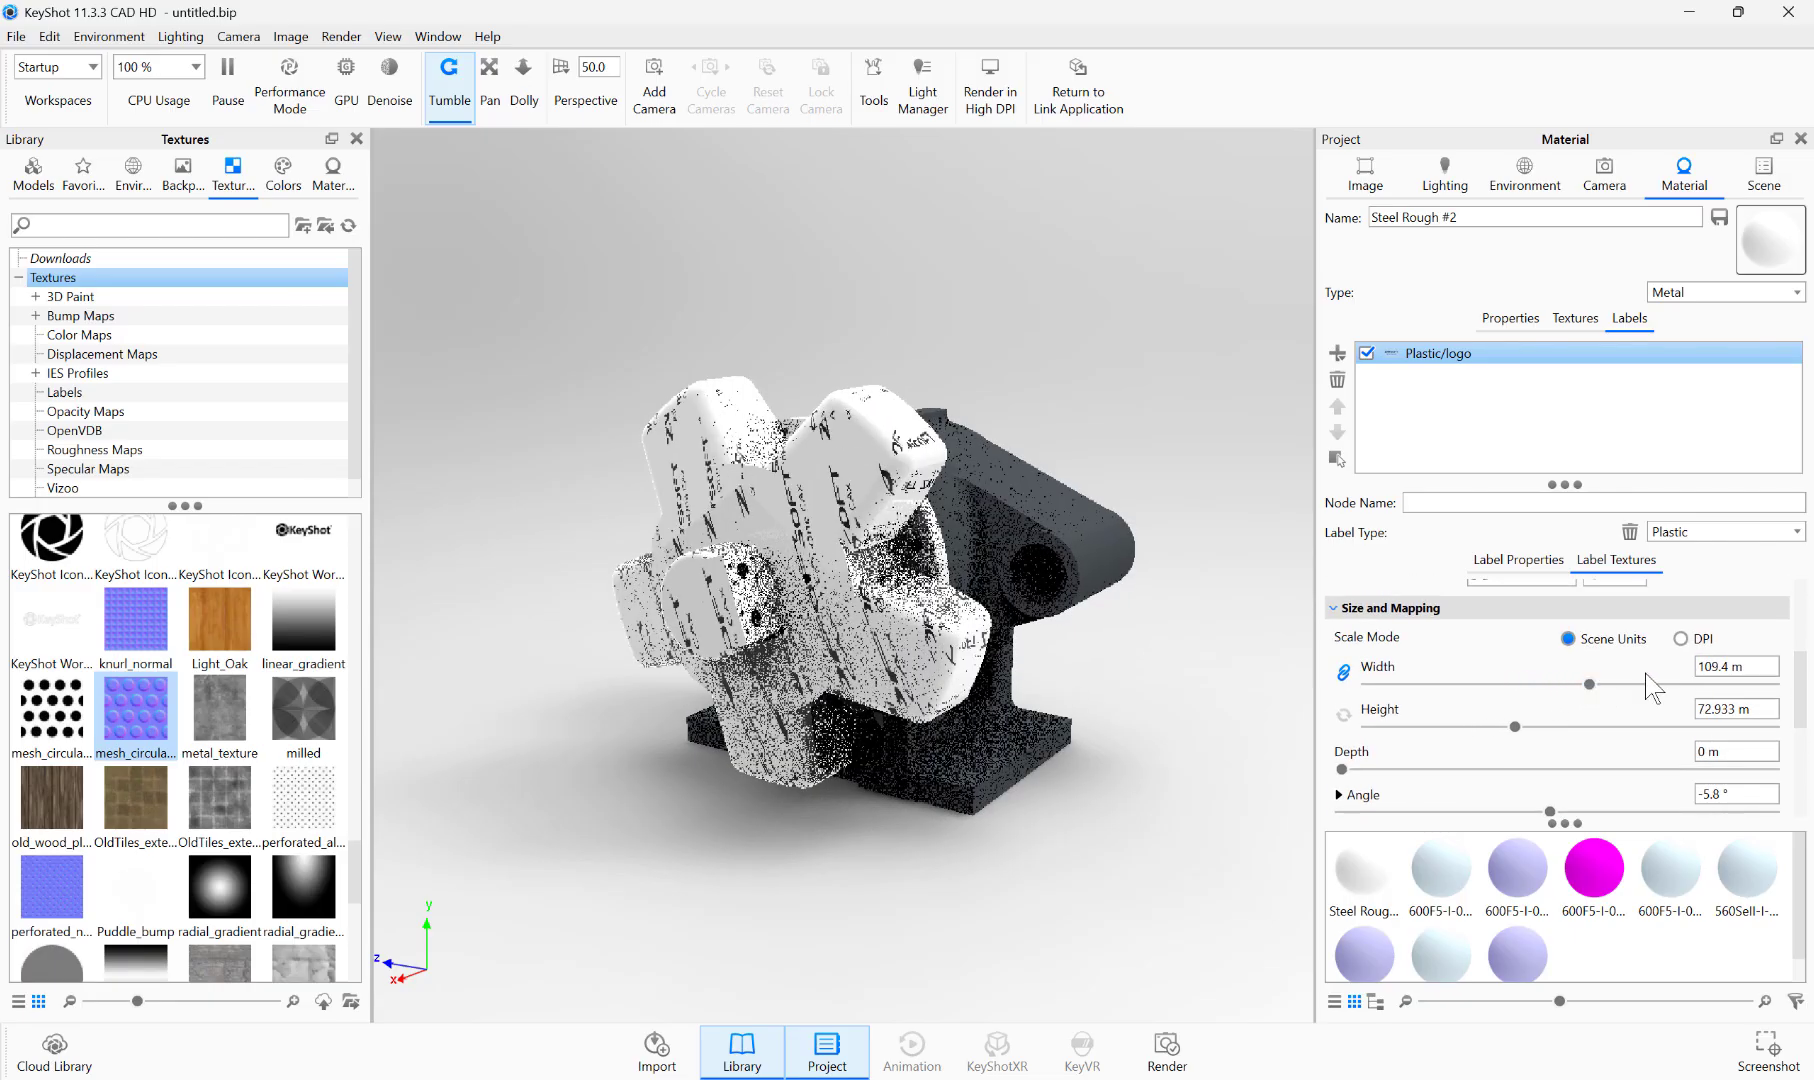
# Step: Flip the logo label's texture horizontally and vertically
pyautogui.scroll(-2, 1806, 718)
pyautogui.scroll(-3, 1558, 722)
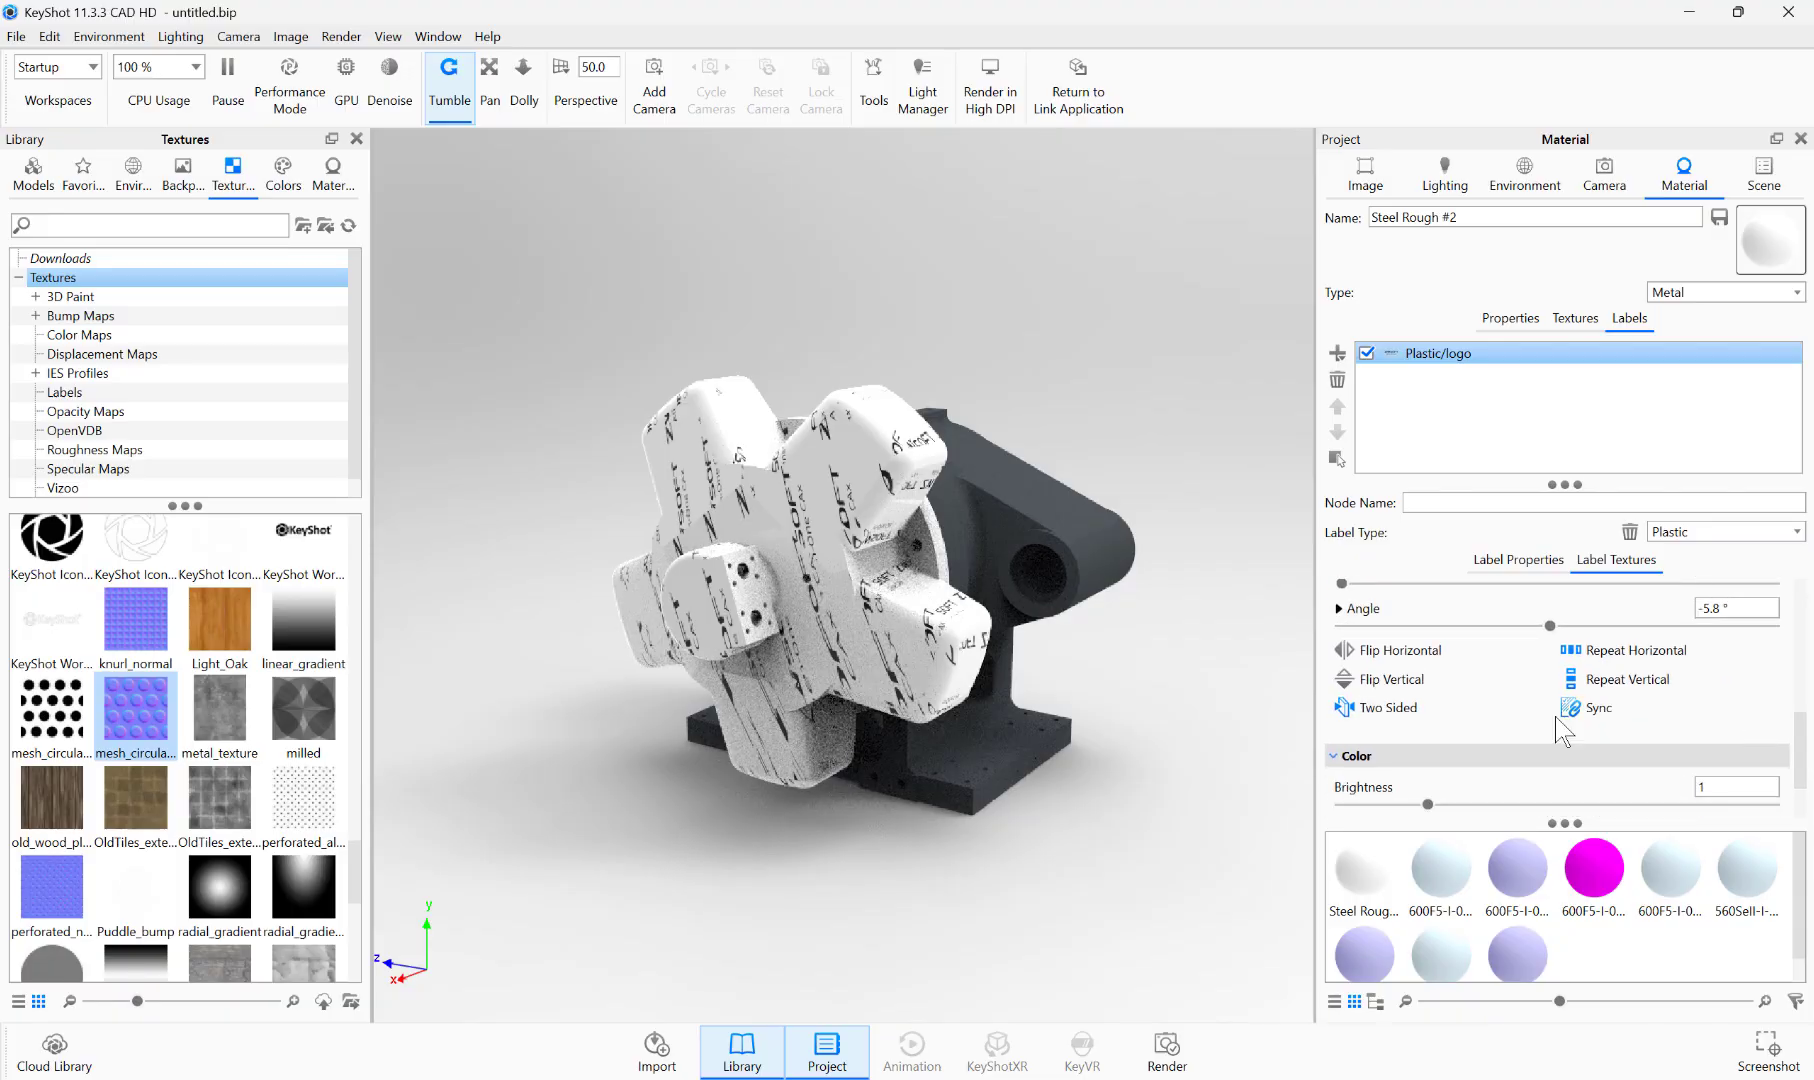
pyautogui.click(1391, 682)
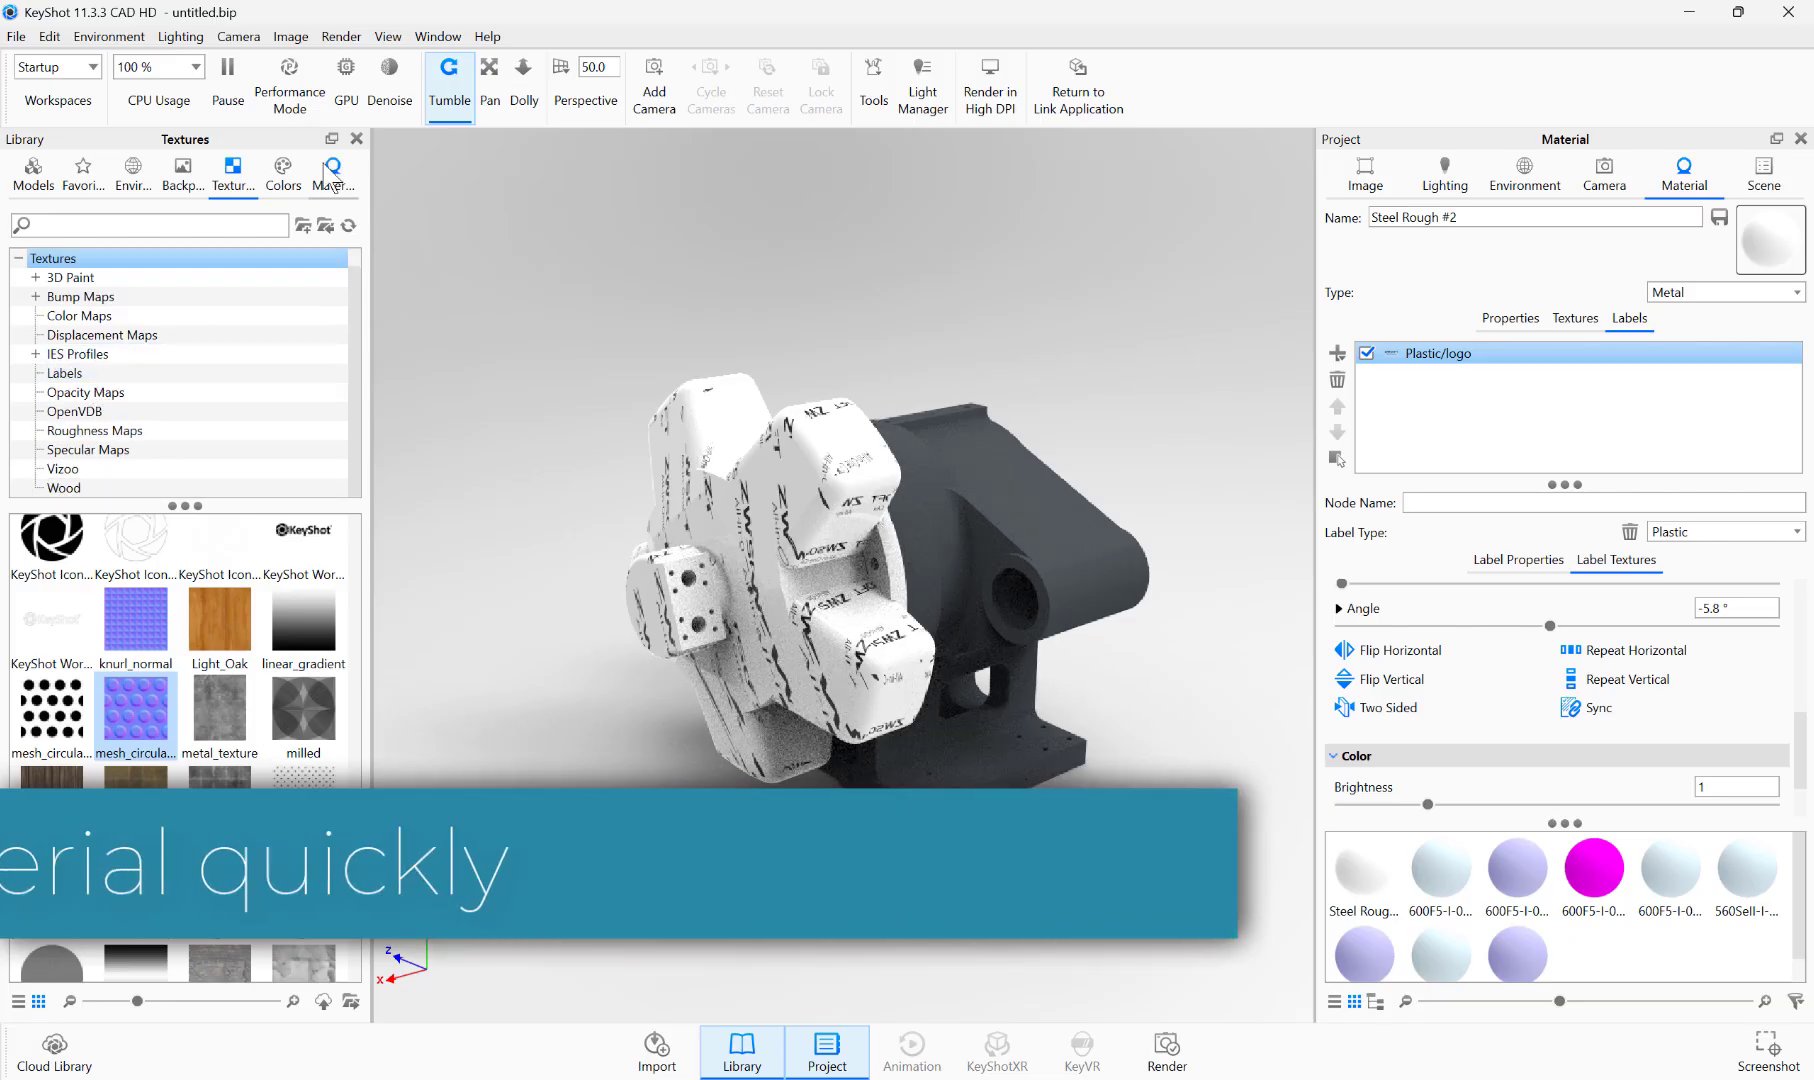
# Step: Apply the brown painted material from the Metal > Old library folder to the housing and base behind the star-shaped part
pyautogui.click(76, 450)
pyautogui.moveTo(50, 800); pyautogui.dragTo(990, 600)
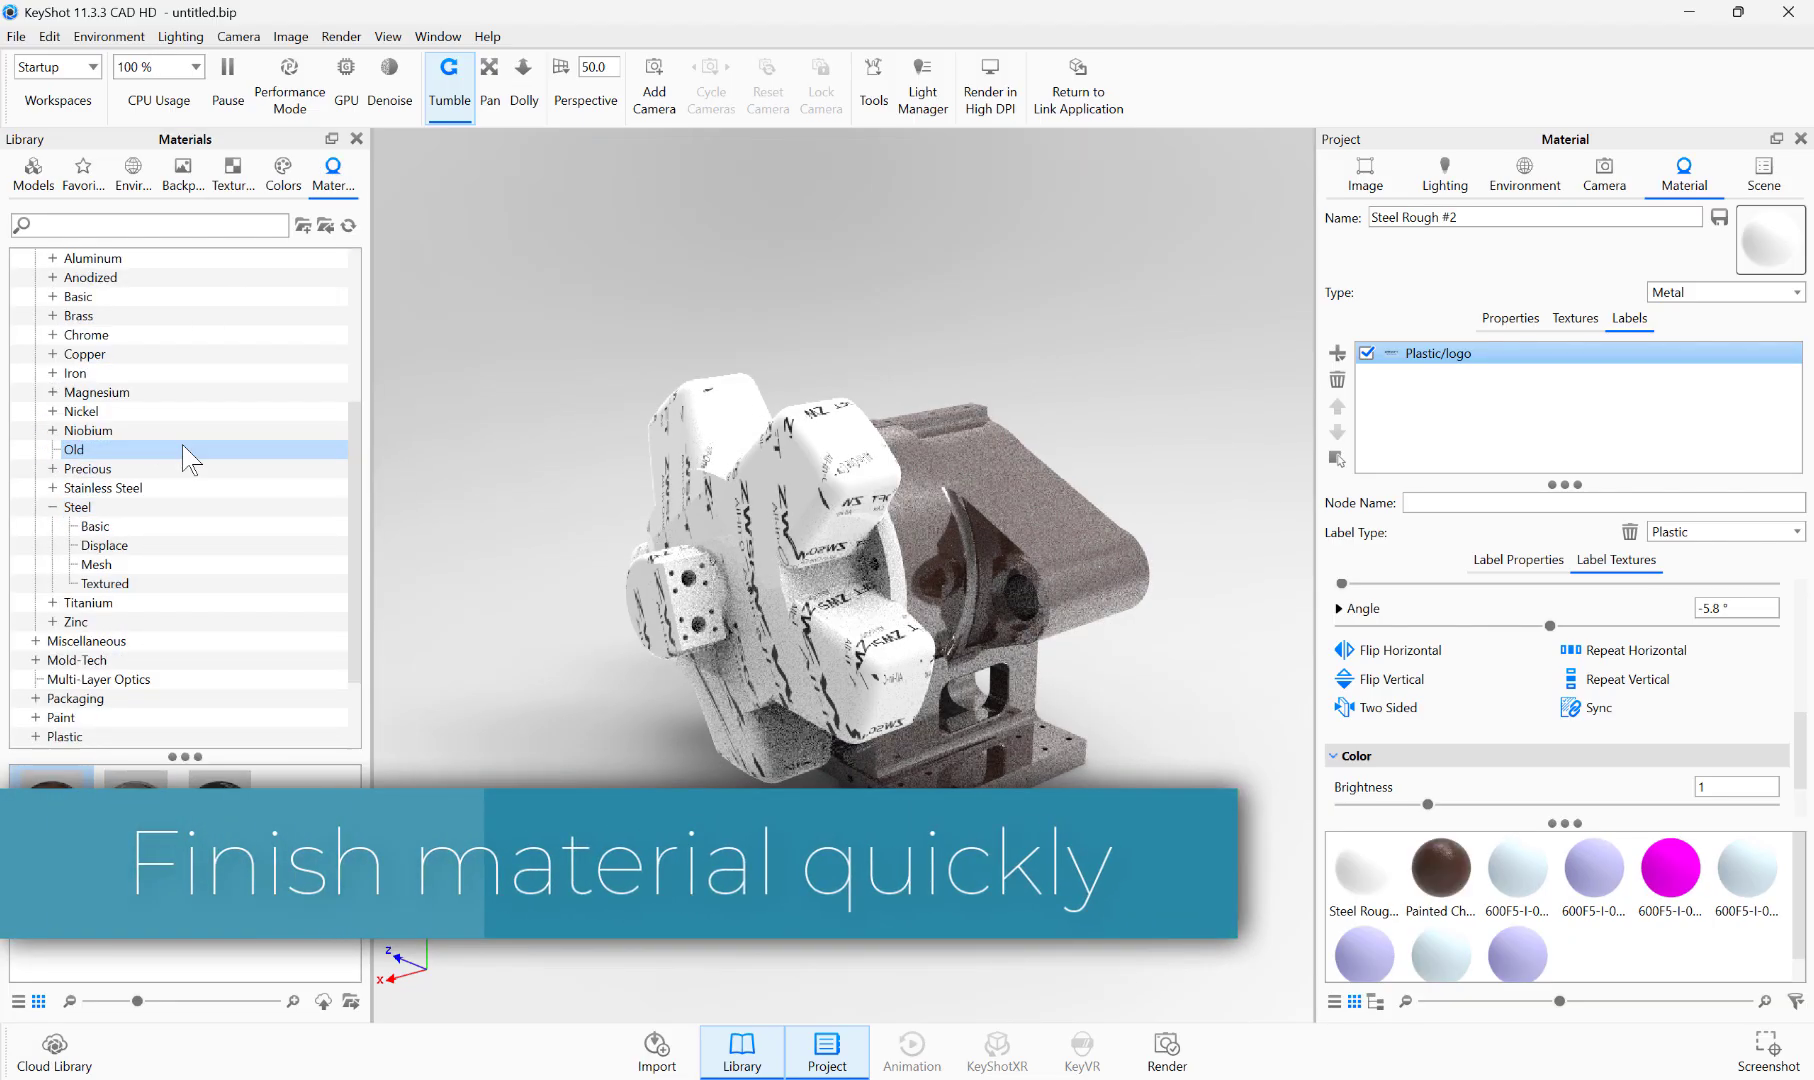
pyautogui.moveTo(219, 802); pyautogui.dragTo(955, 682)
# Step: Apply Steel Rough and Steel Brushed from the Metal > Steel folder to the parts on the housing's rear side
pyautogui.click(101, 489)
pyautogui.click(95, 507)
pyautogui.moveTo(56, 898); pyautogui.dragTo(950, 553)
pyautogui.moveTo(299, 865); pyautogui.dragTo(1132, 588)
pyautogui.moveTo(51, 803)
pyautogui.mouseDown()
pyautogui.moveTo(1040, 592)
pyautogui.moveTo(1000, 612)
pyautogui.mouseUp()
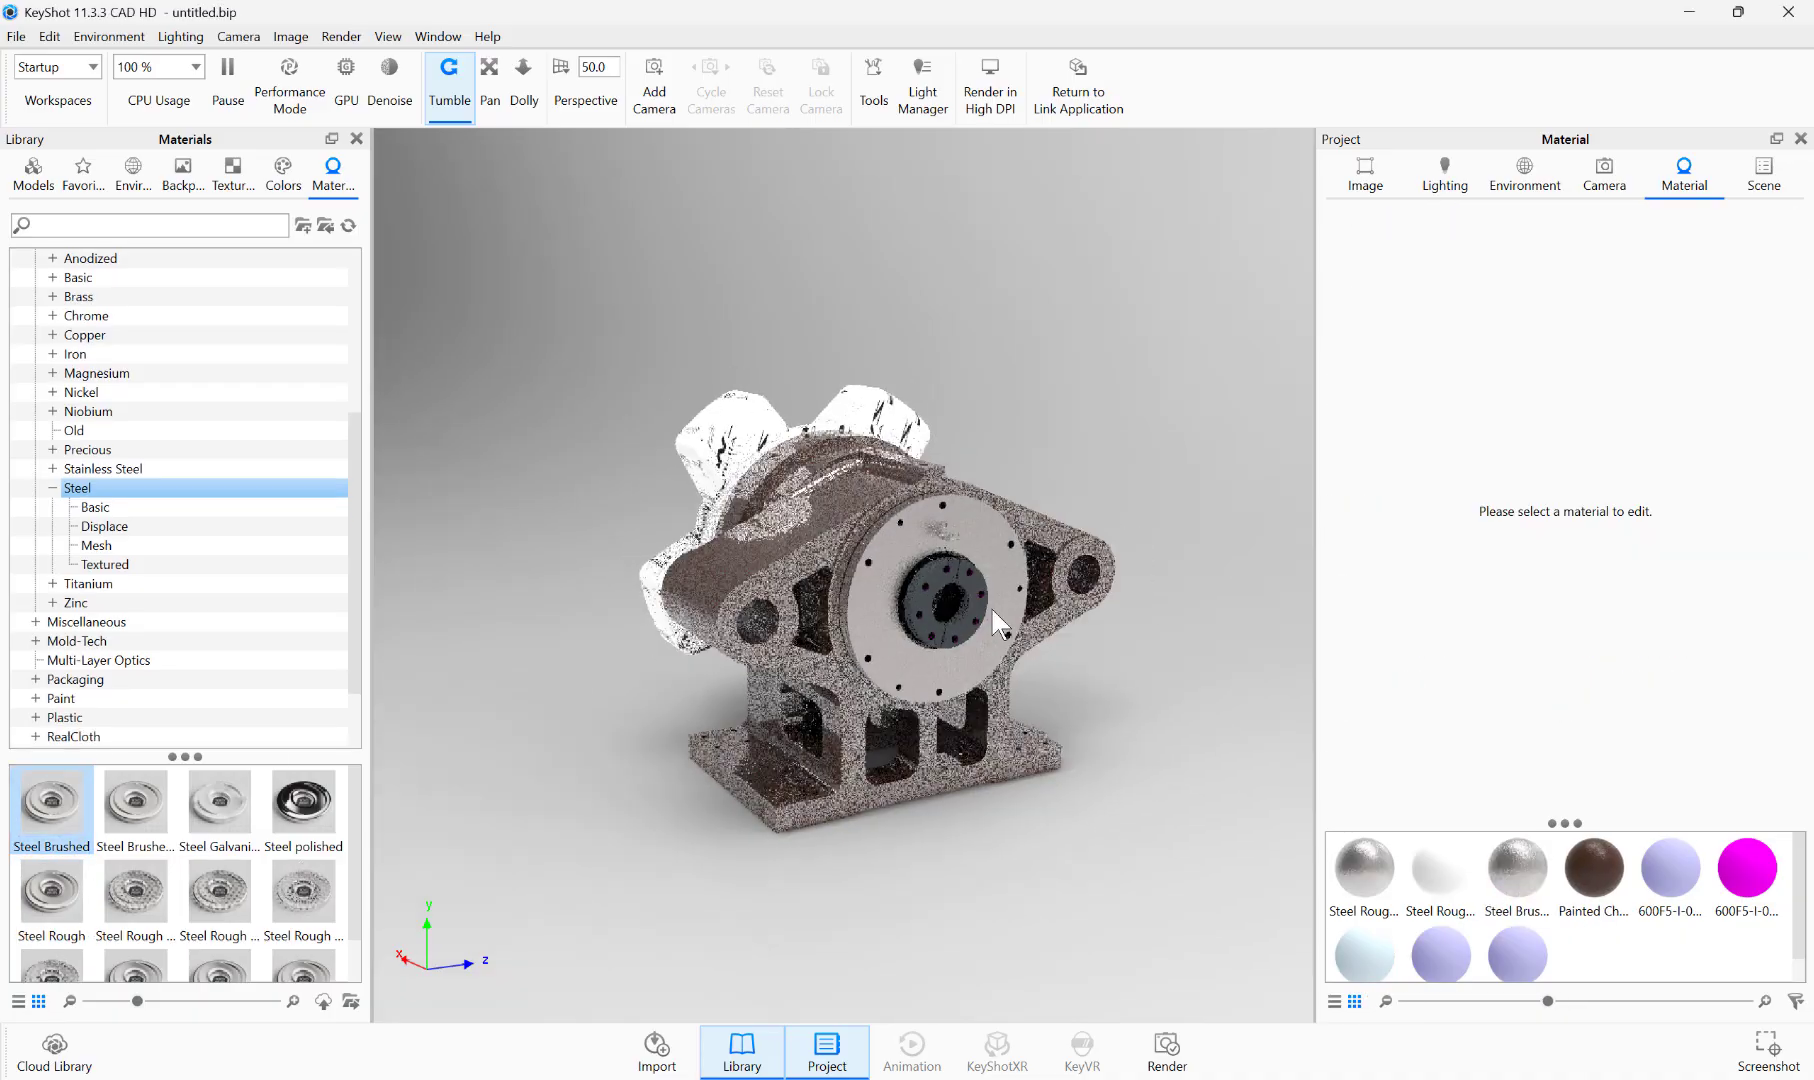
# Step: Apply a Steel Rough variant and Steel Brushed to the hub parts at the centre of the rear disc
pyautogui.scroll(5, 791, 527)
pyautogui.moveTo(791, 527); pyautogui.dragTo(763, 523, button='middle')
pyautogui.moveTo(135, 892); pyautogui.dragTo(848, 603)
pyautogui.moveTo(51, 802); pyautogui.dragTo(858, 590)
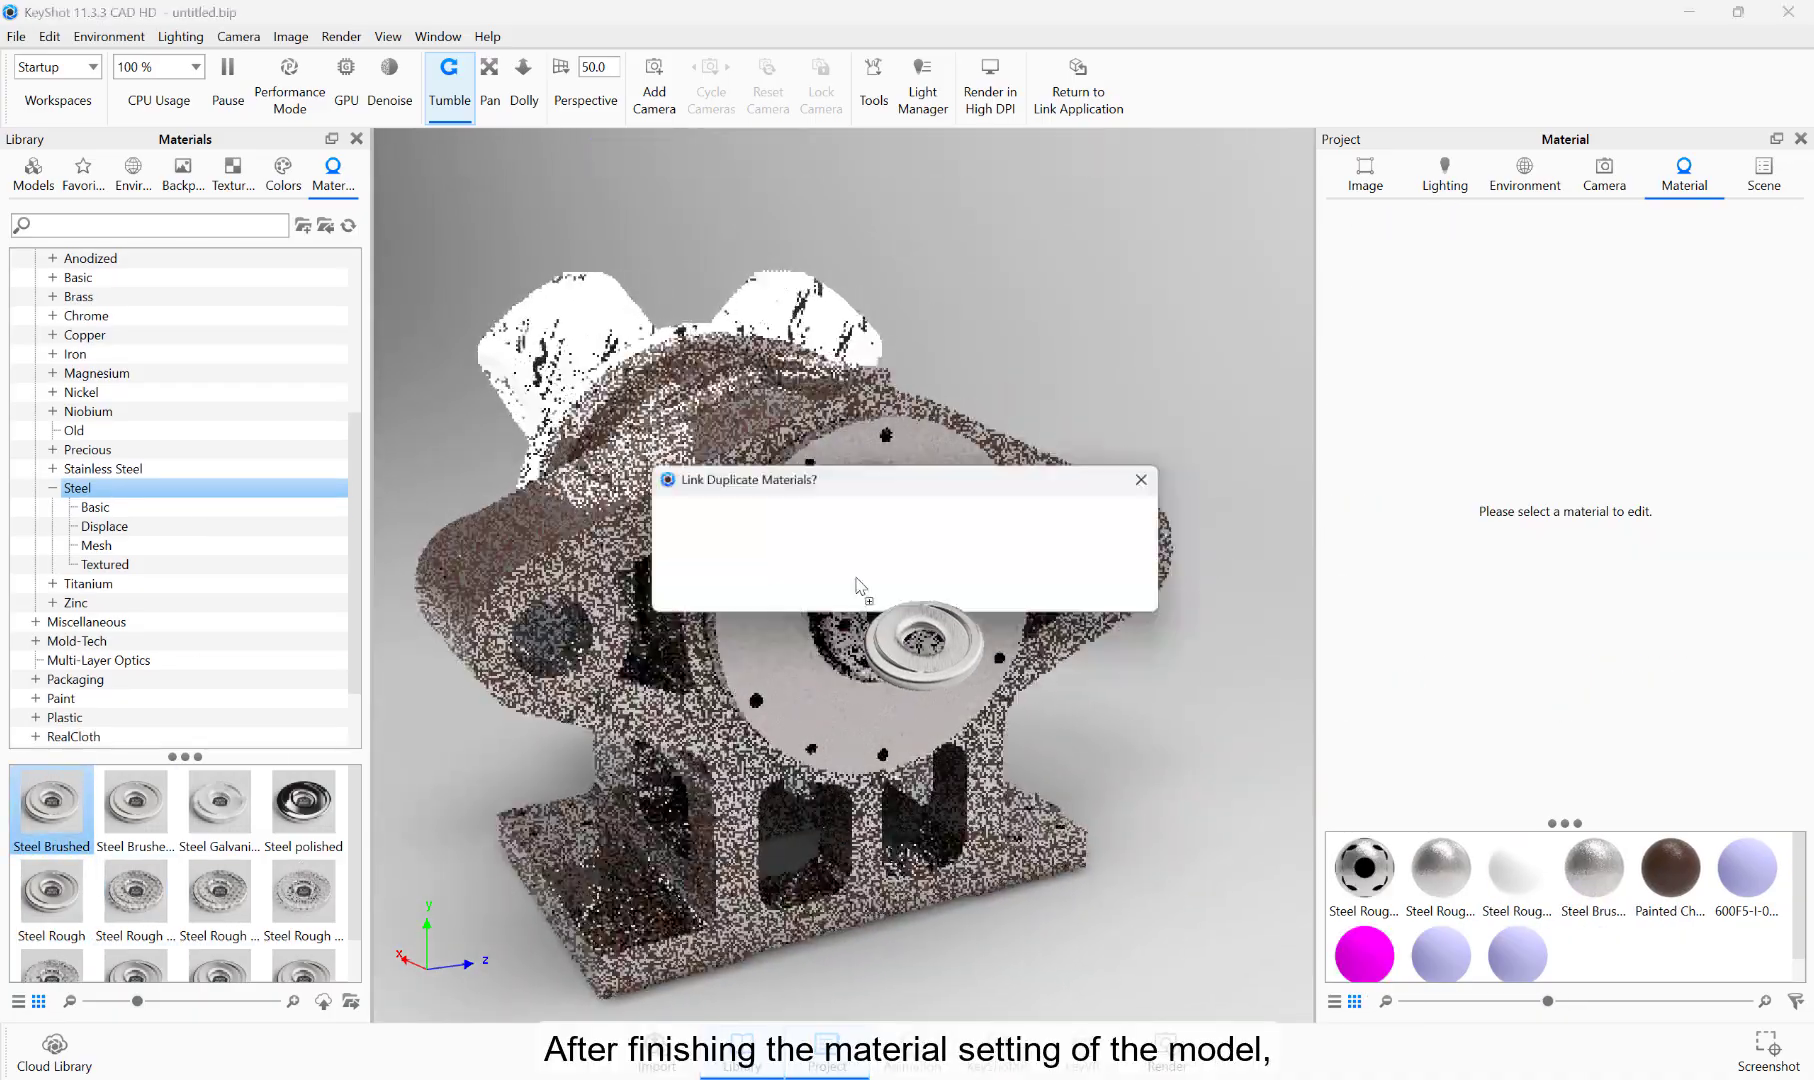
pyautogui.click(920, 572)
pyautogui.scroll(-3, 920, 557)
pyautogui.moveTo(629, 525); pyautogui.dragTo(1043, 622)
pyautogui.scroll(-3, 1043, 622)
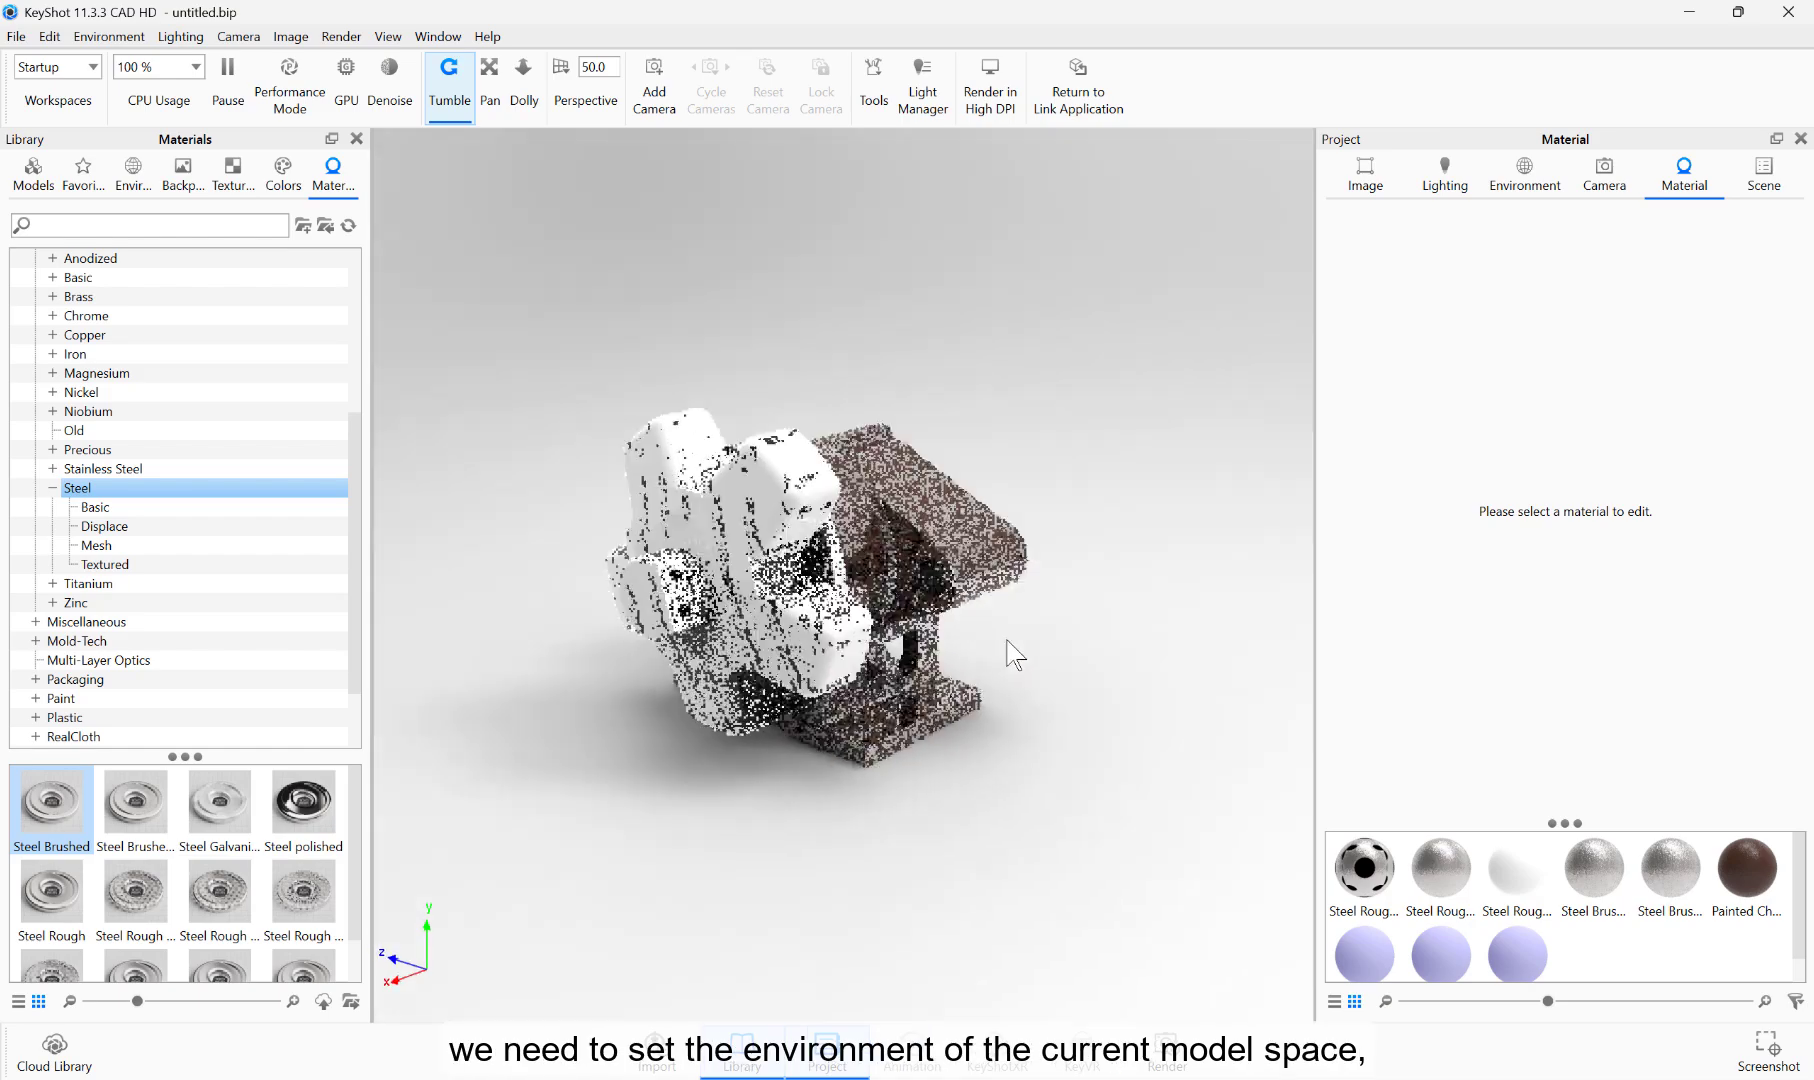
# Step: Open the environment library and the scene's environment and lighting settings
pyautogui.click(133, 172)
pyautogui.click(1524, 175)
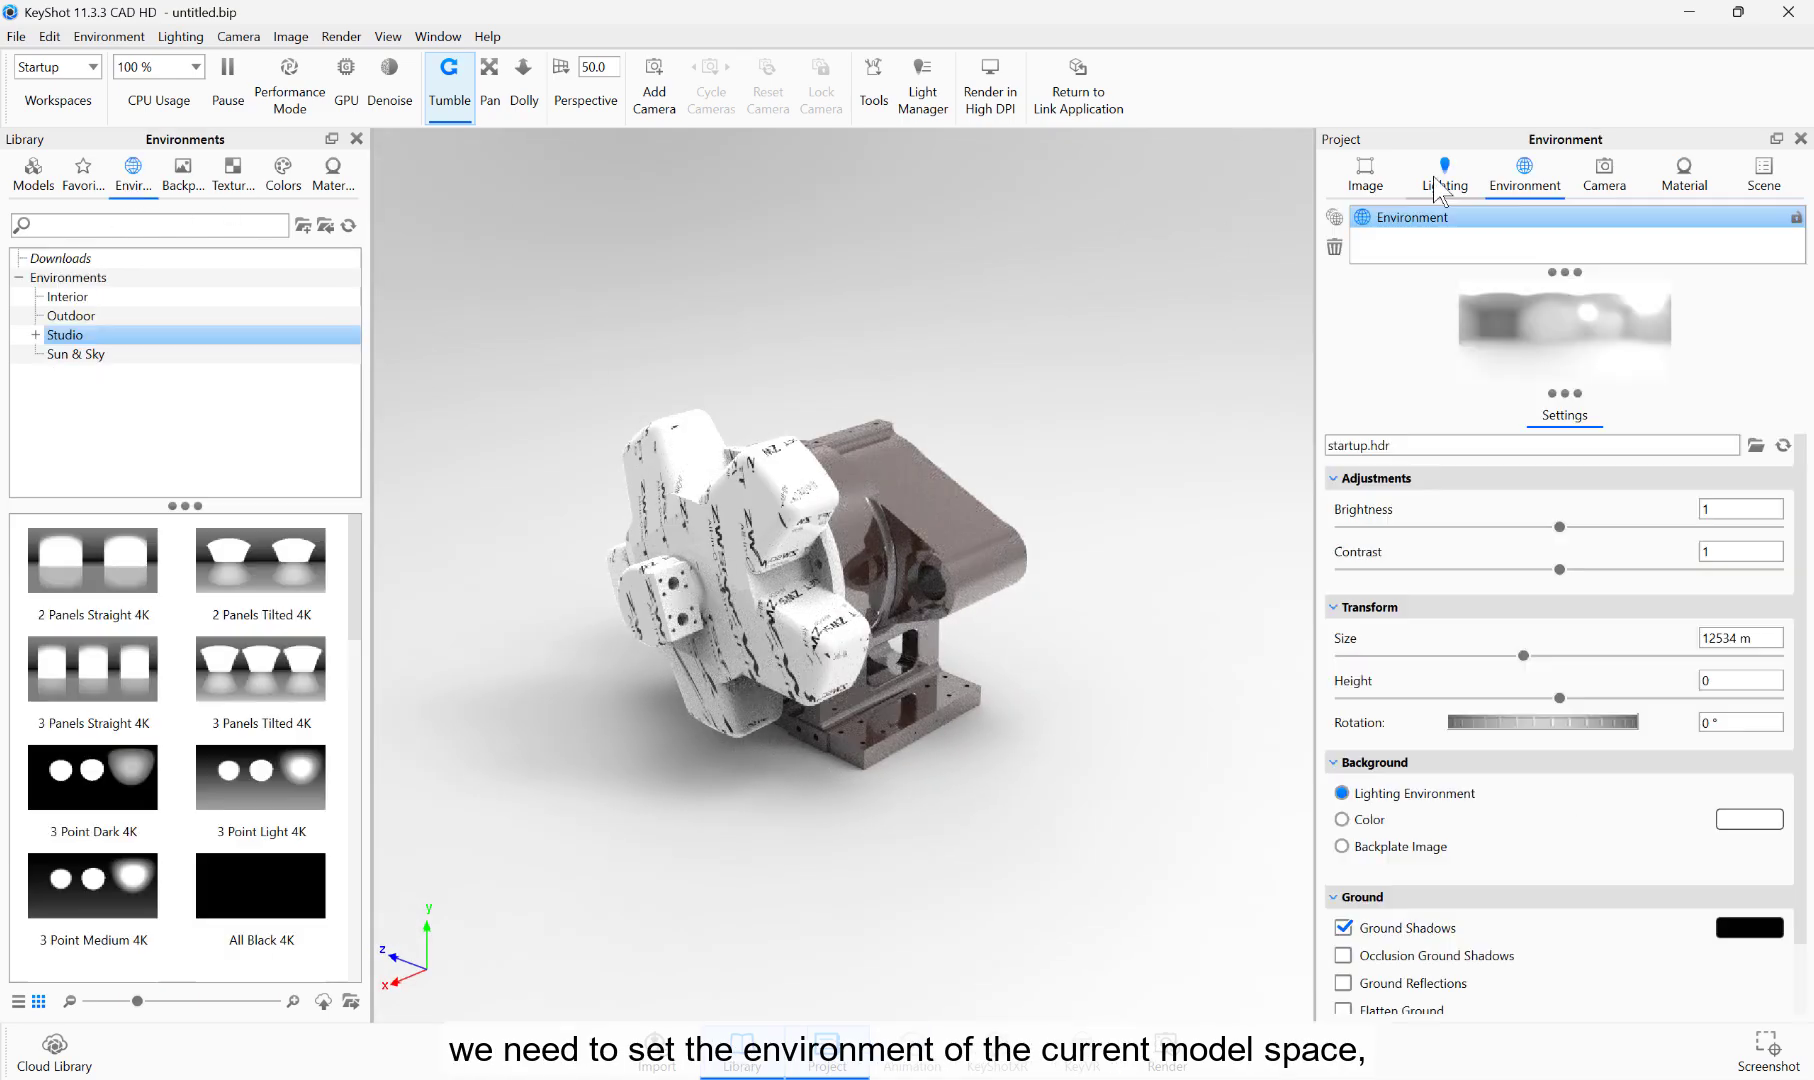
pyautogui.click(1444, 175)
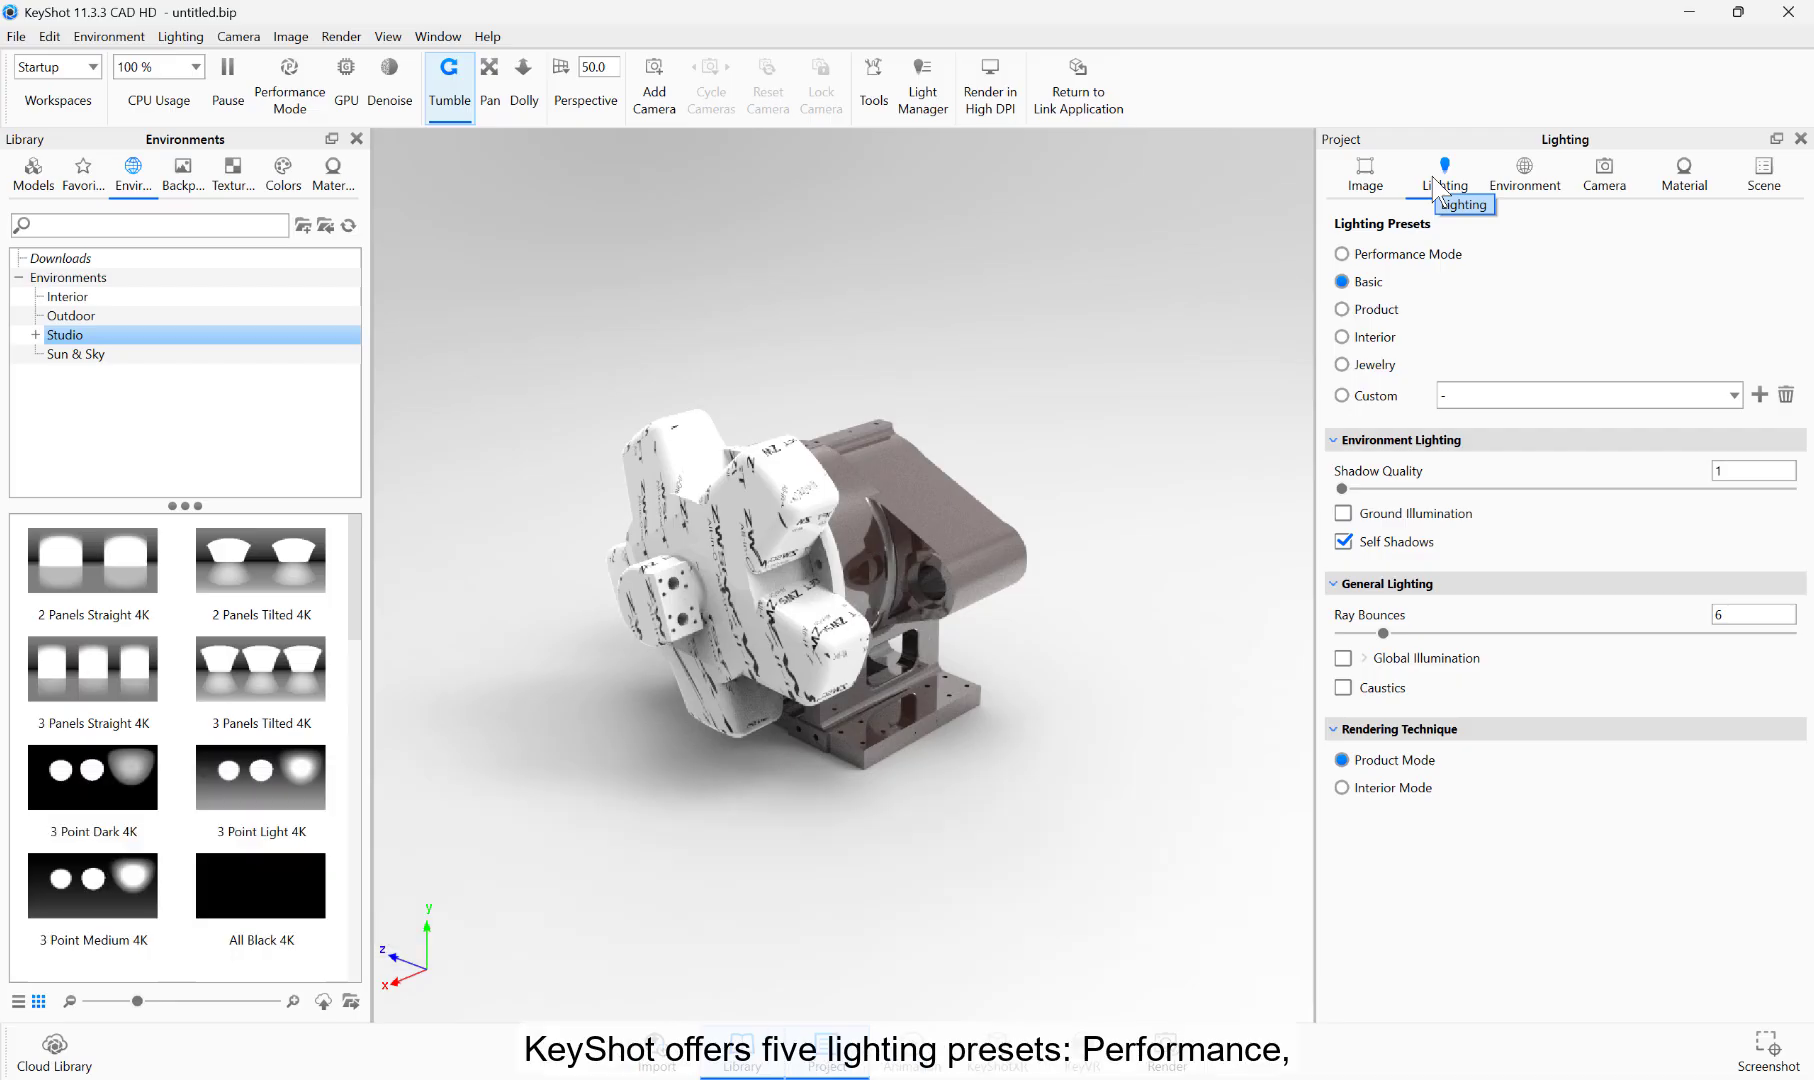
# Step: Compare the Product, Interior, Jewelry and Performance Mode lighting presets, and choose Product for the scene
pyautogui.click(1375, 310)
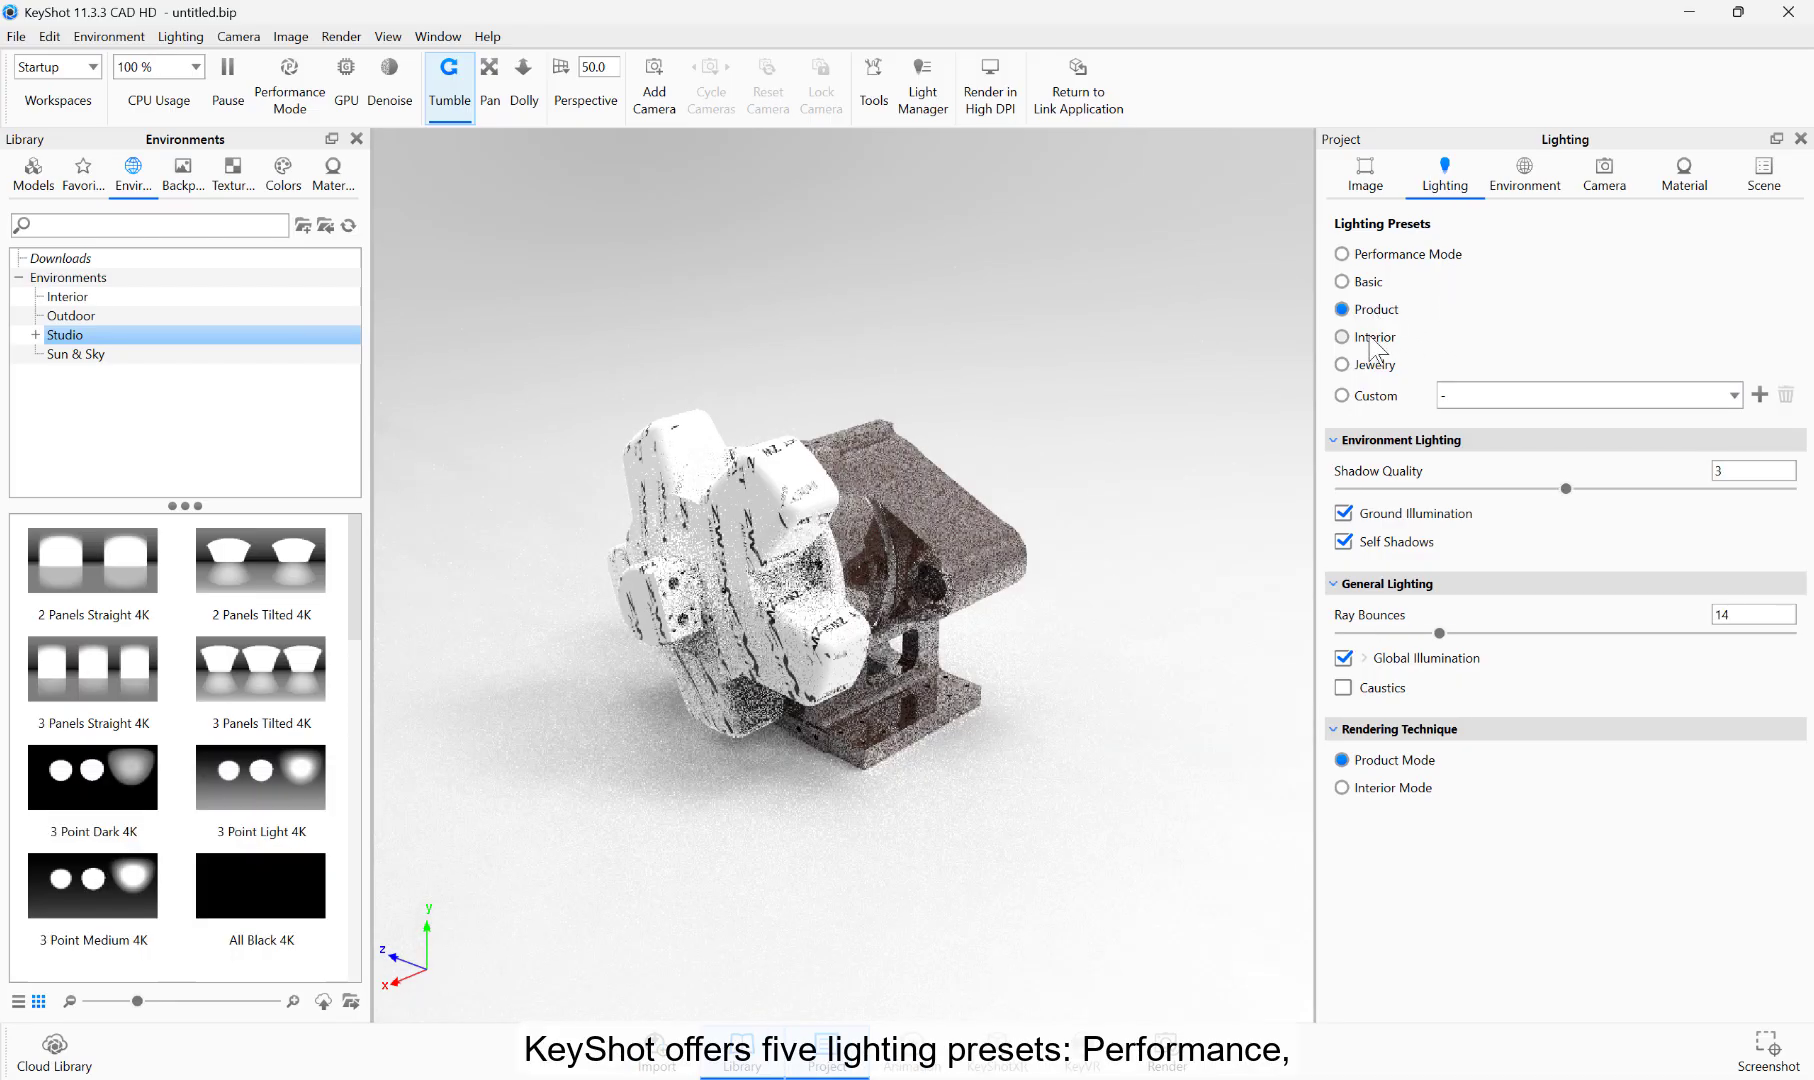
pyautogui.click(1370, 340)
pyautogui.click(1364, 368)
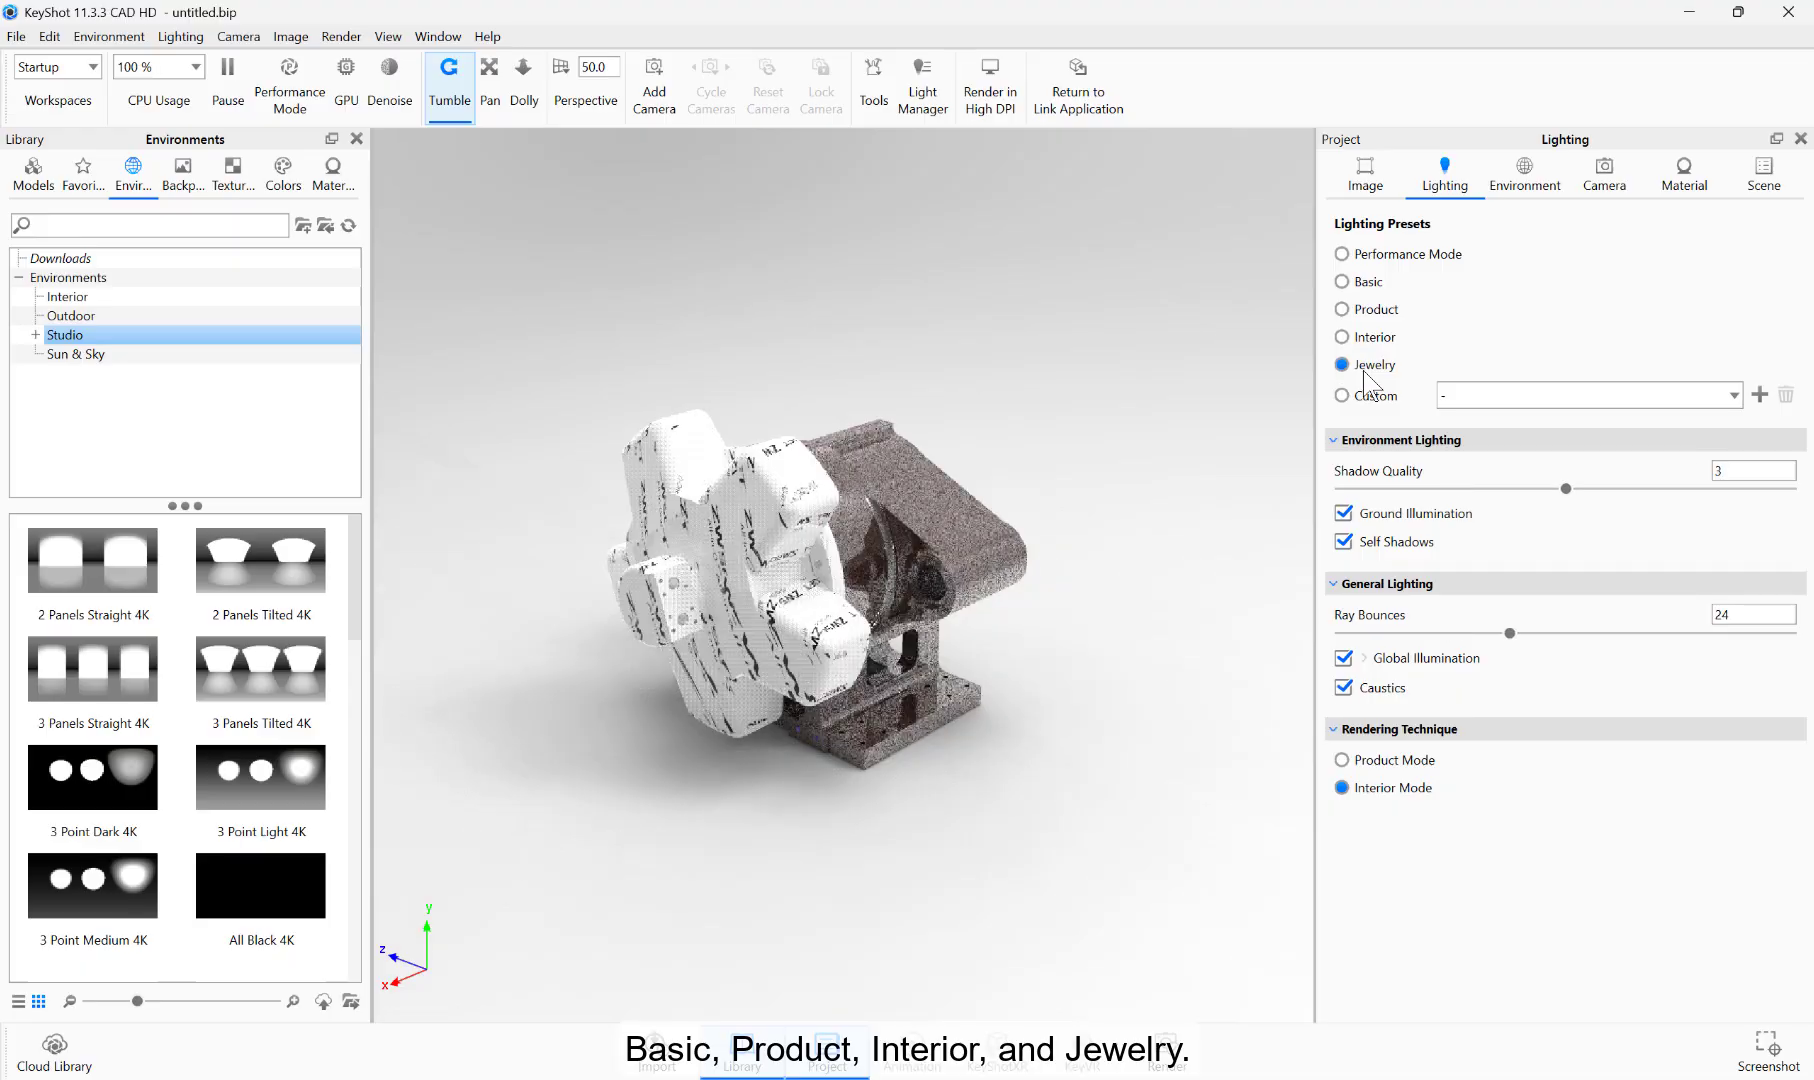
pyautogui.click(1369, 258)
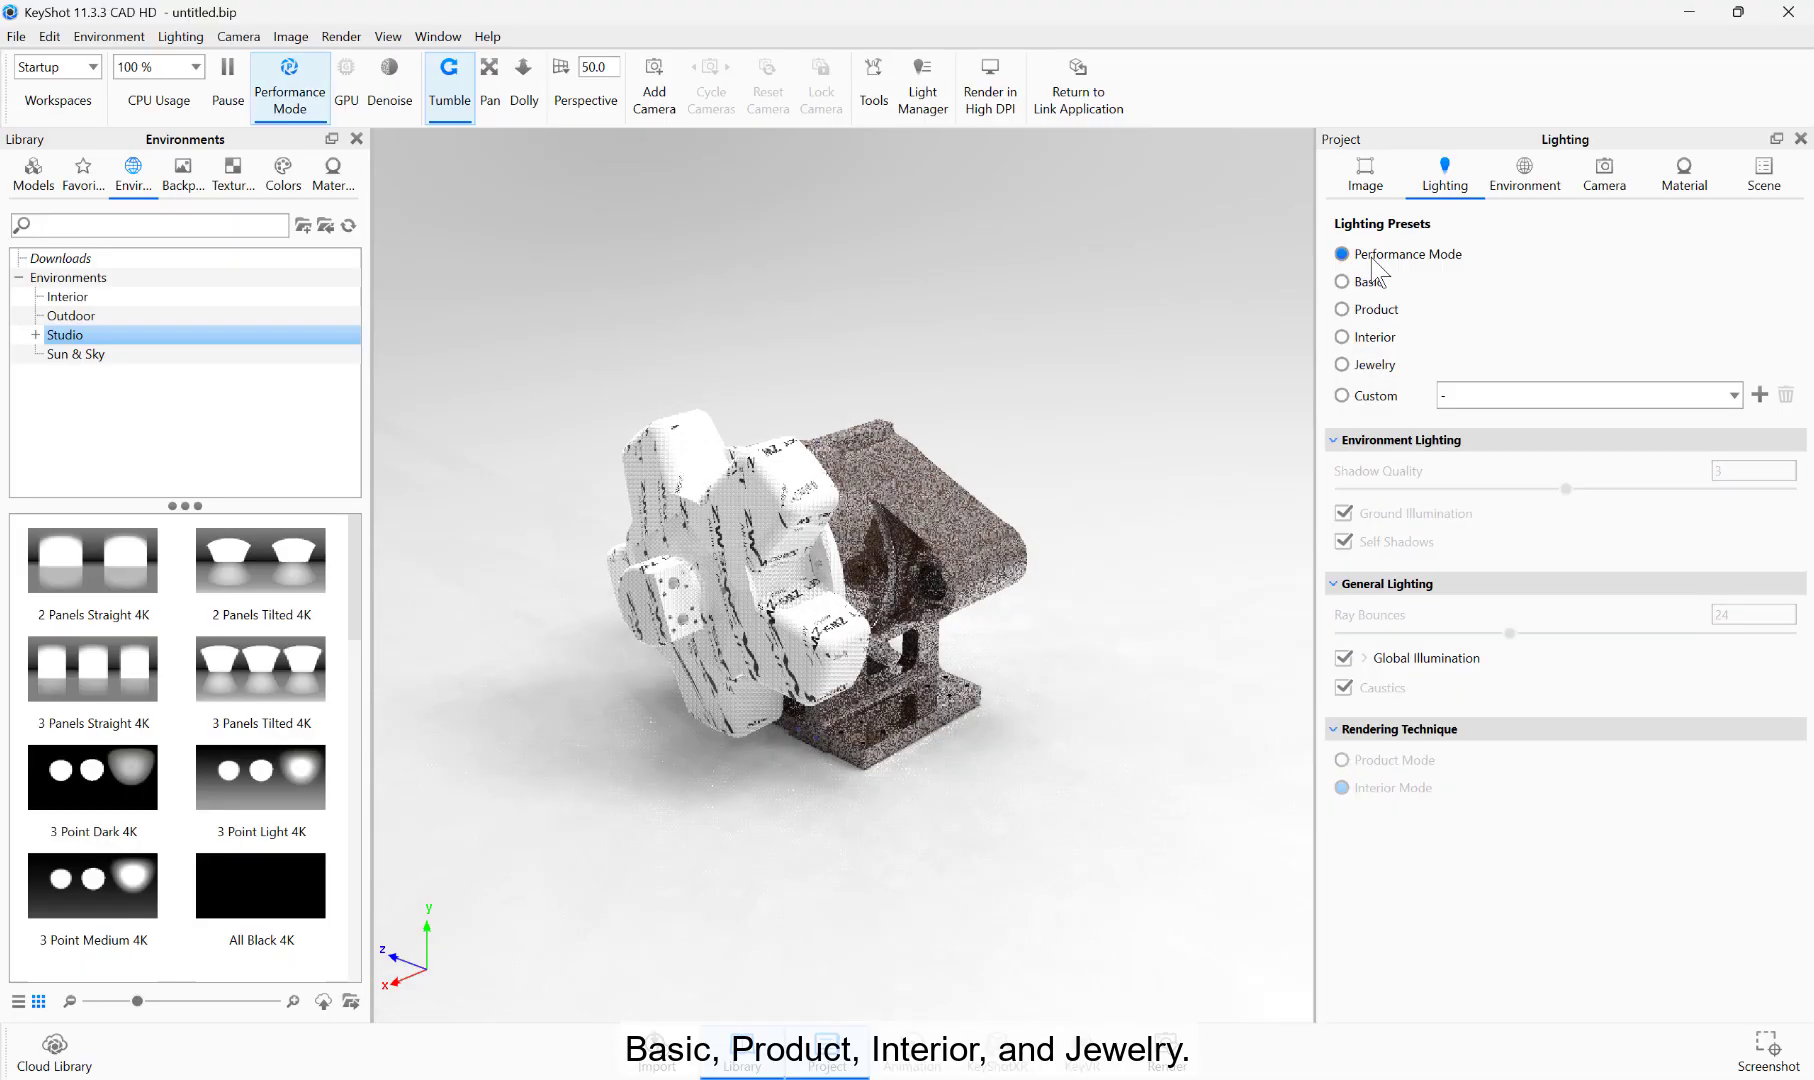
pyautogui.click(1379, 313)
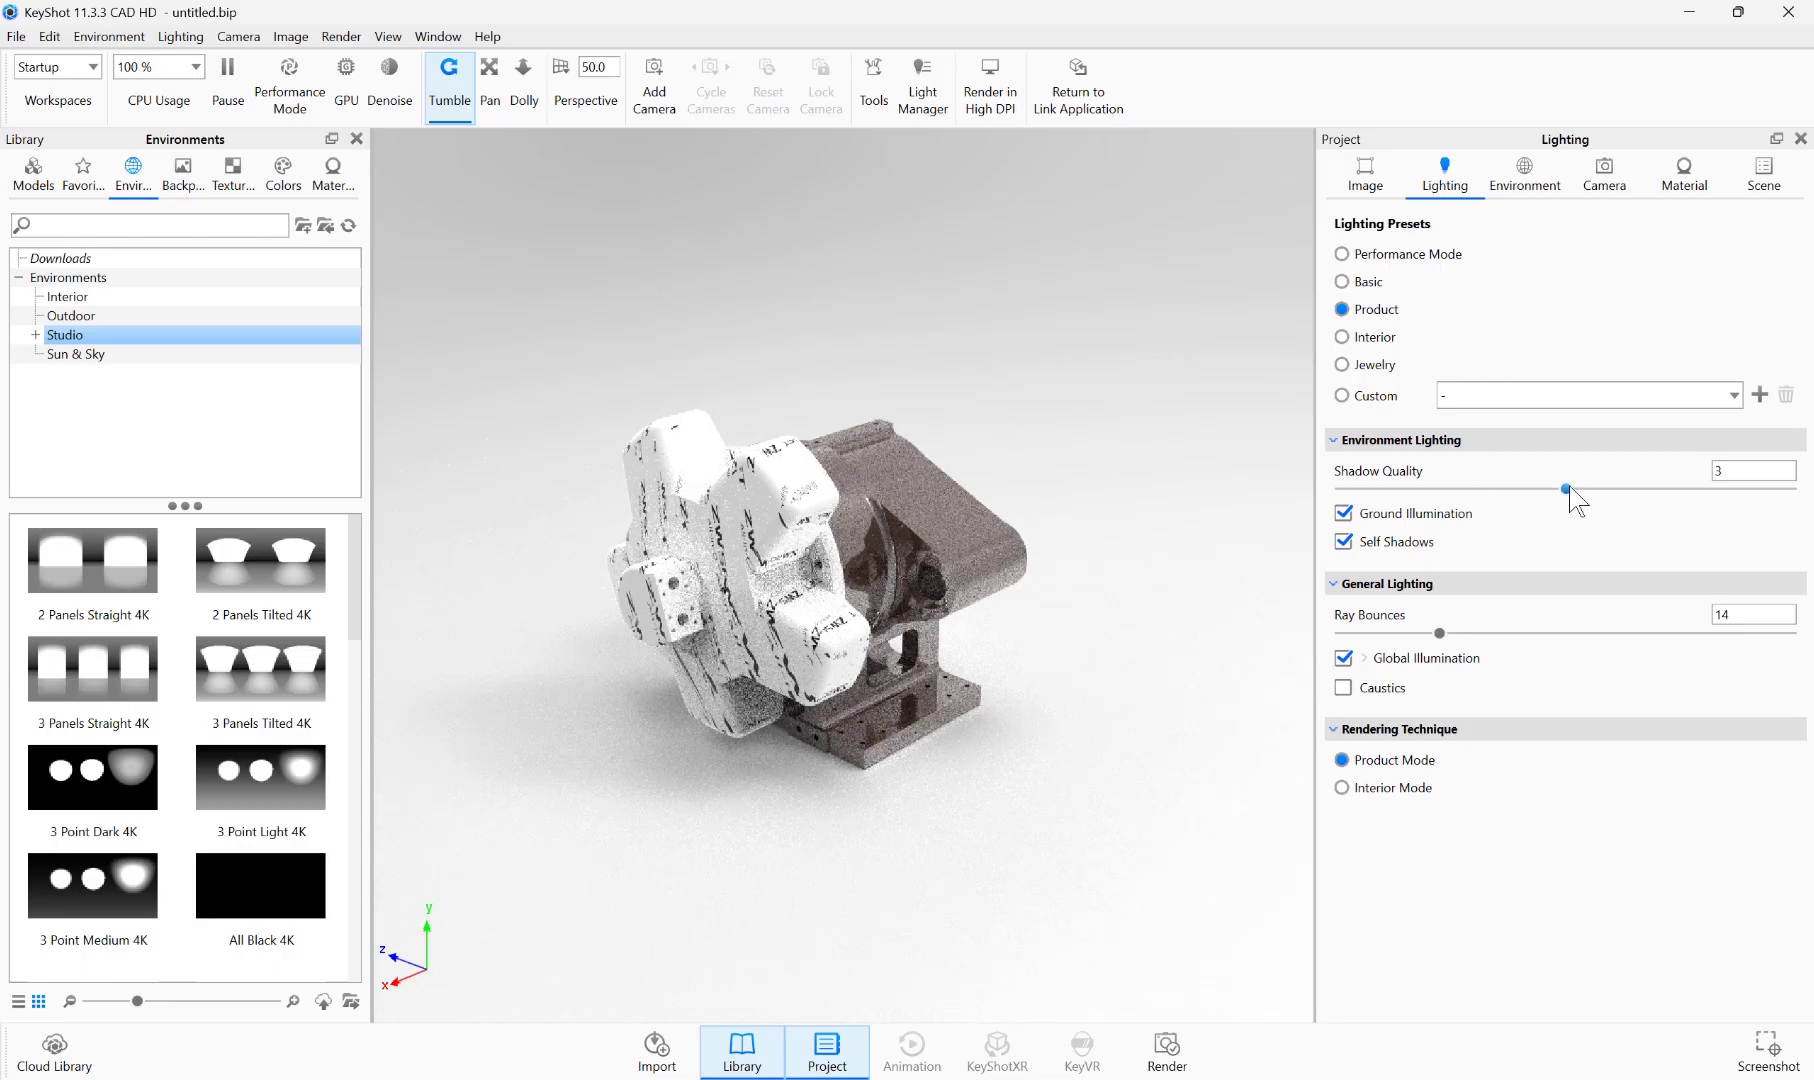
# Step: Set the environment lighting's shadow quality to 2.196 and the ray bounces to 17
pyautogui.moveTo(1566, 489); pyautogui.dragTo(1480, 489)
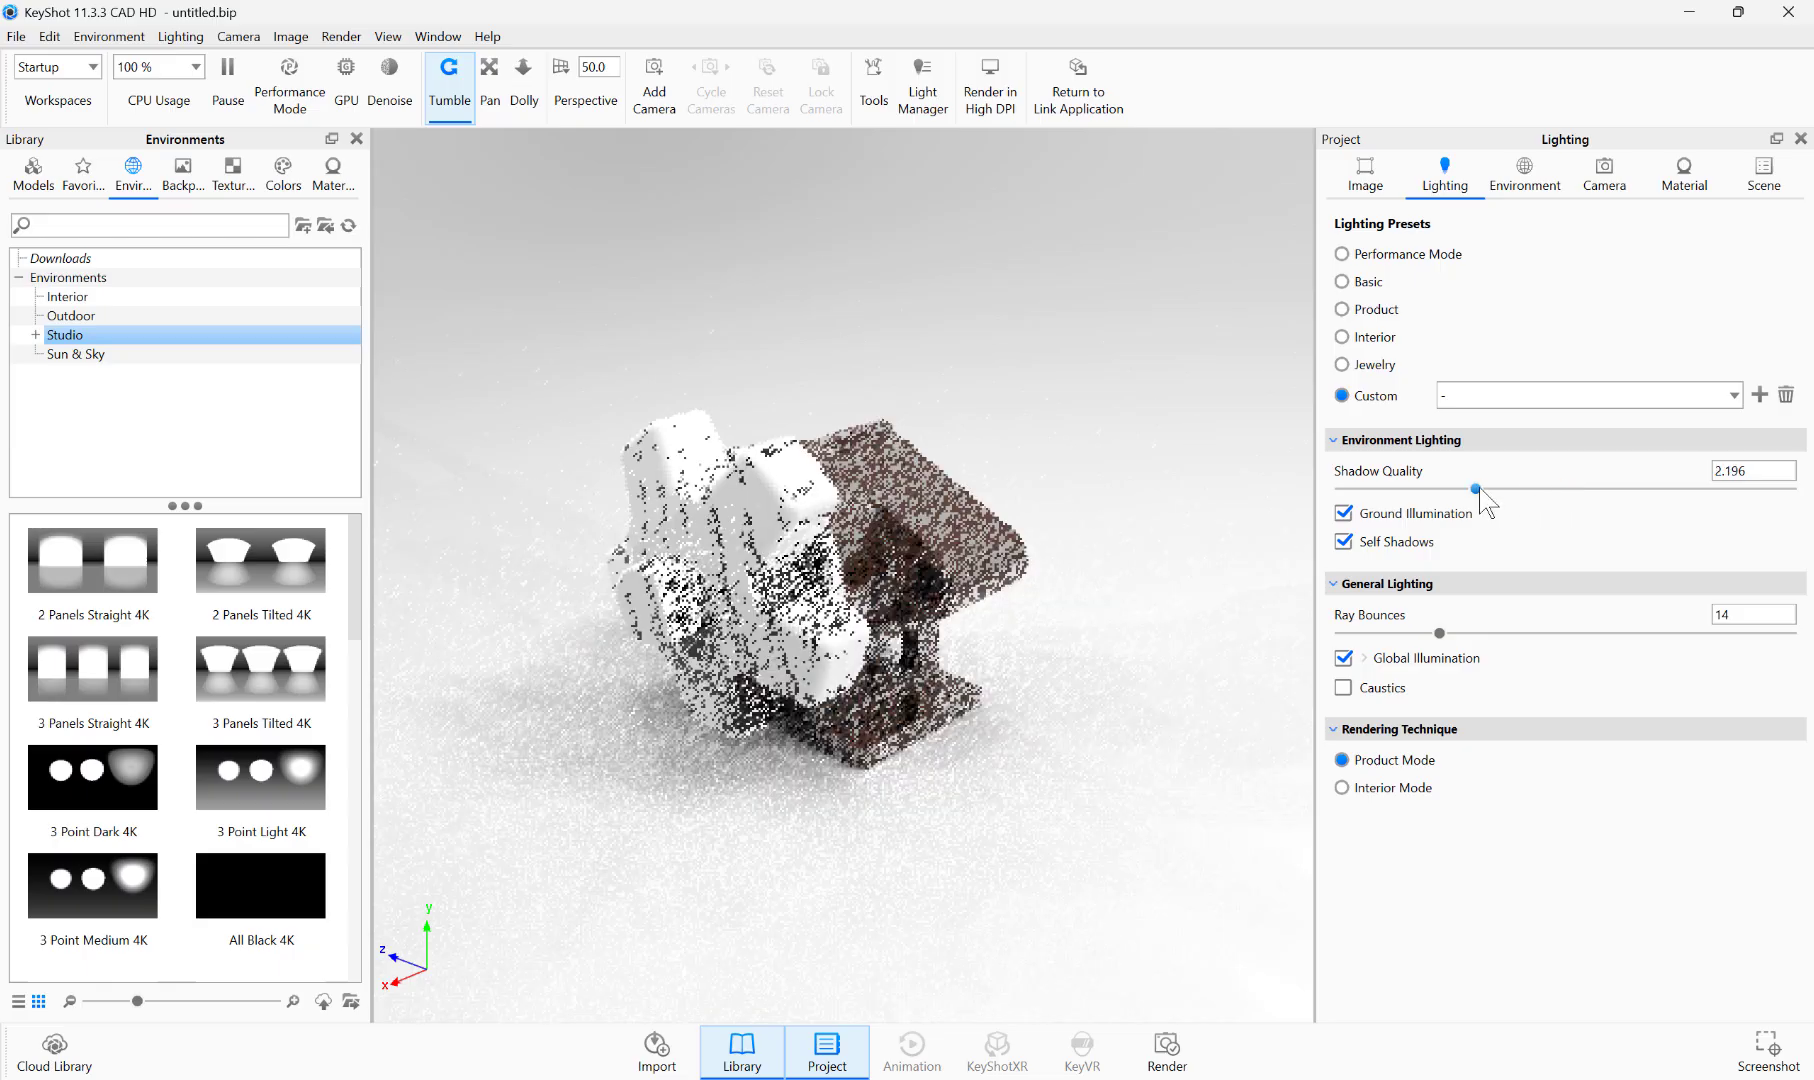
# Step: Add a point light to the scene and move it just behind the disc on the housing's rear side
pyautogui.click(49, 36)
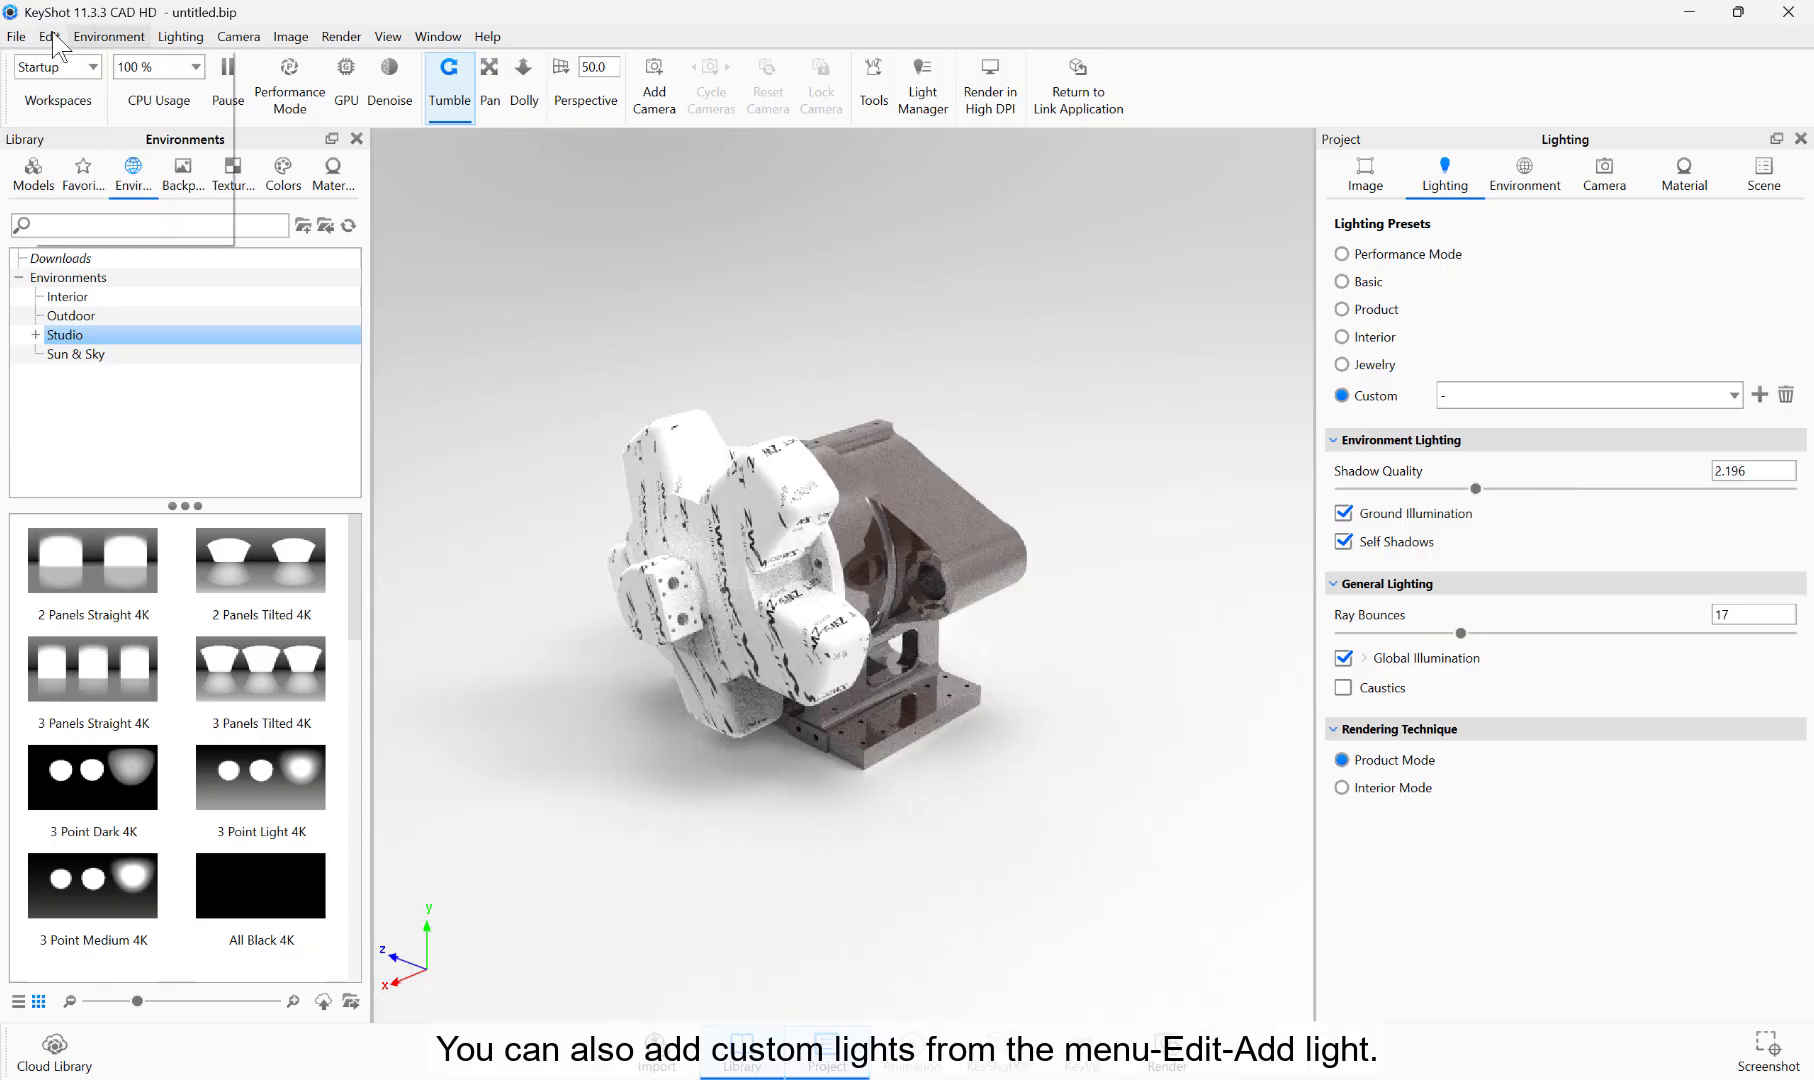
pyautogui.click(317, 218)
pyautogui.moveTo(953, 556); pyautogui.dragTo(1455, 485)
pyautogui.moveTo(787, 639); pyautogui.dragTo(821, 304)
pyautogui.moveTo(1063, 385); pyautogui.dragTo(1185, 390)
pyautogui.moveTo(716, 390); pyautogui.dragTo(926, 396)
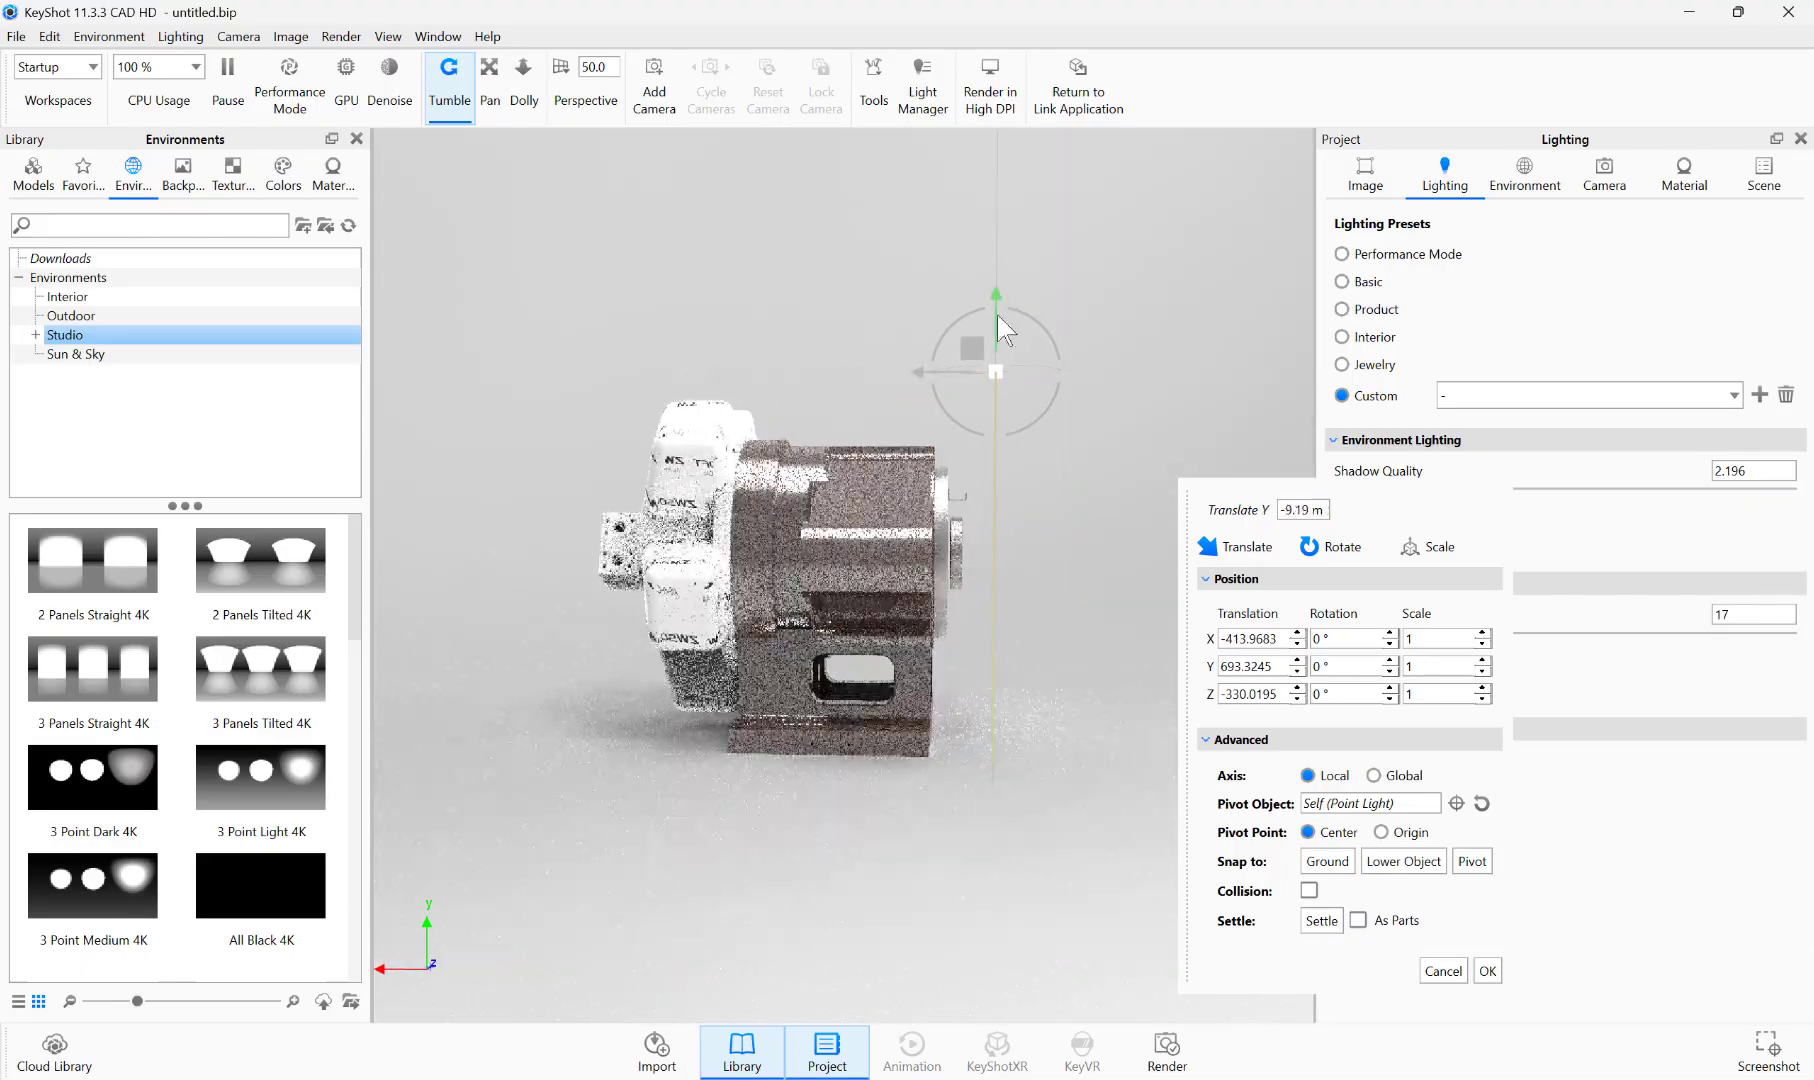
pyautogui.moveTo(998, 315); pyautogui.dragTo(1002, 500)
pyautogui.moveTo(1047, 434); pyautogui.dragTo(590, 455)
pyautogui.moveTo(586, 558); pyautogui.dragTo(809, 560)
pyautogui.click(1487, 970)
# Step: Browse the Light category of the material library for its area, IES, point light and spotlight materials
pyautogui.moveTo(543, 669); pyautogui.dragTo(1008, 733)
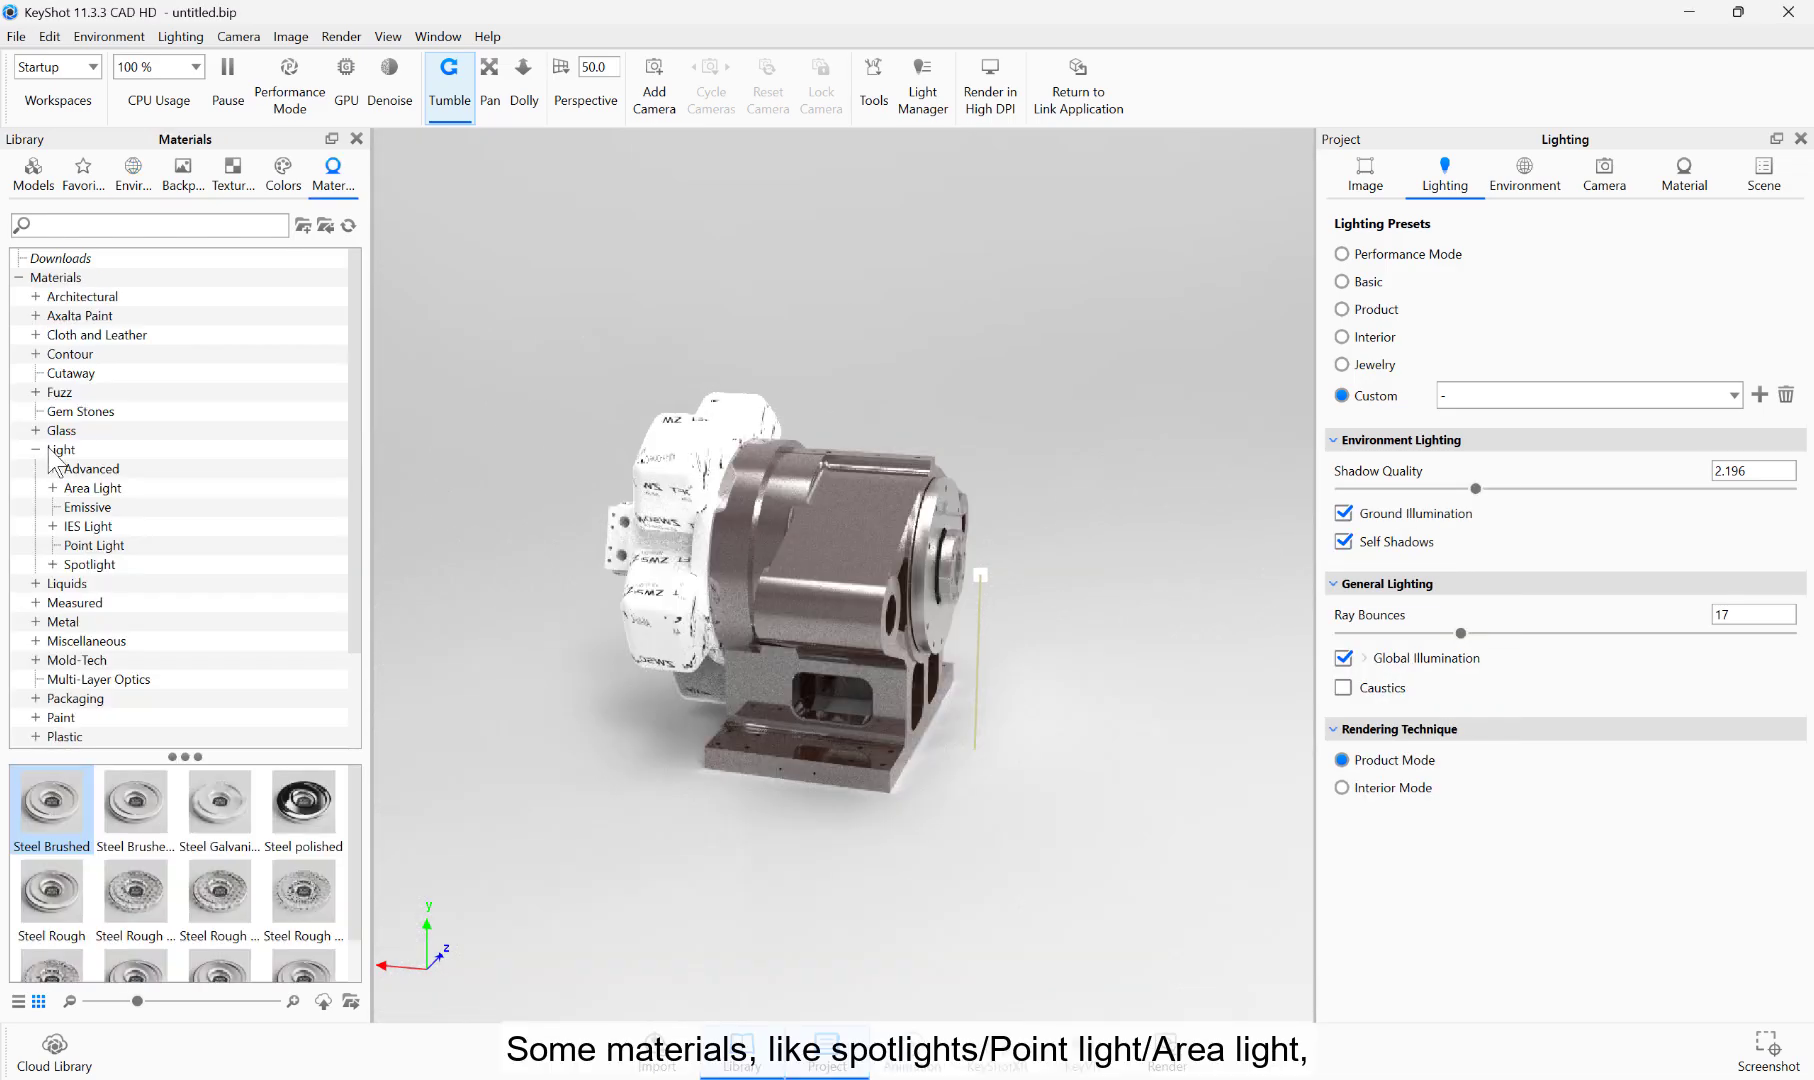
pyautogui.click(55, 450)
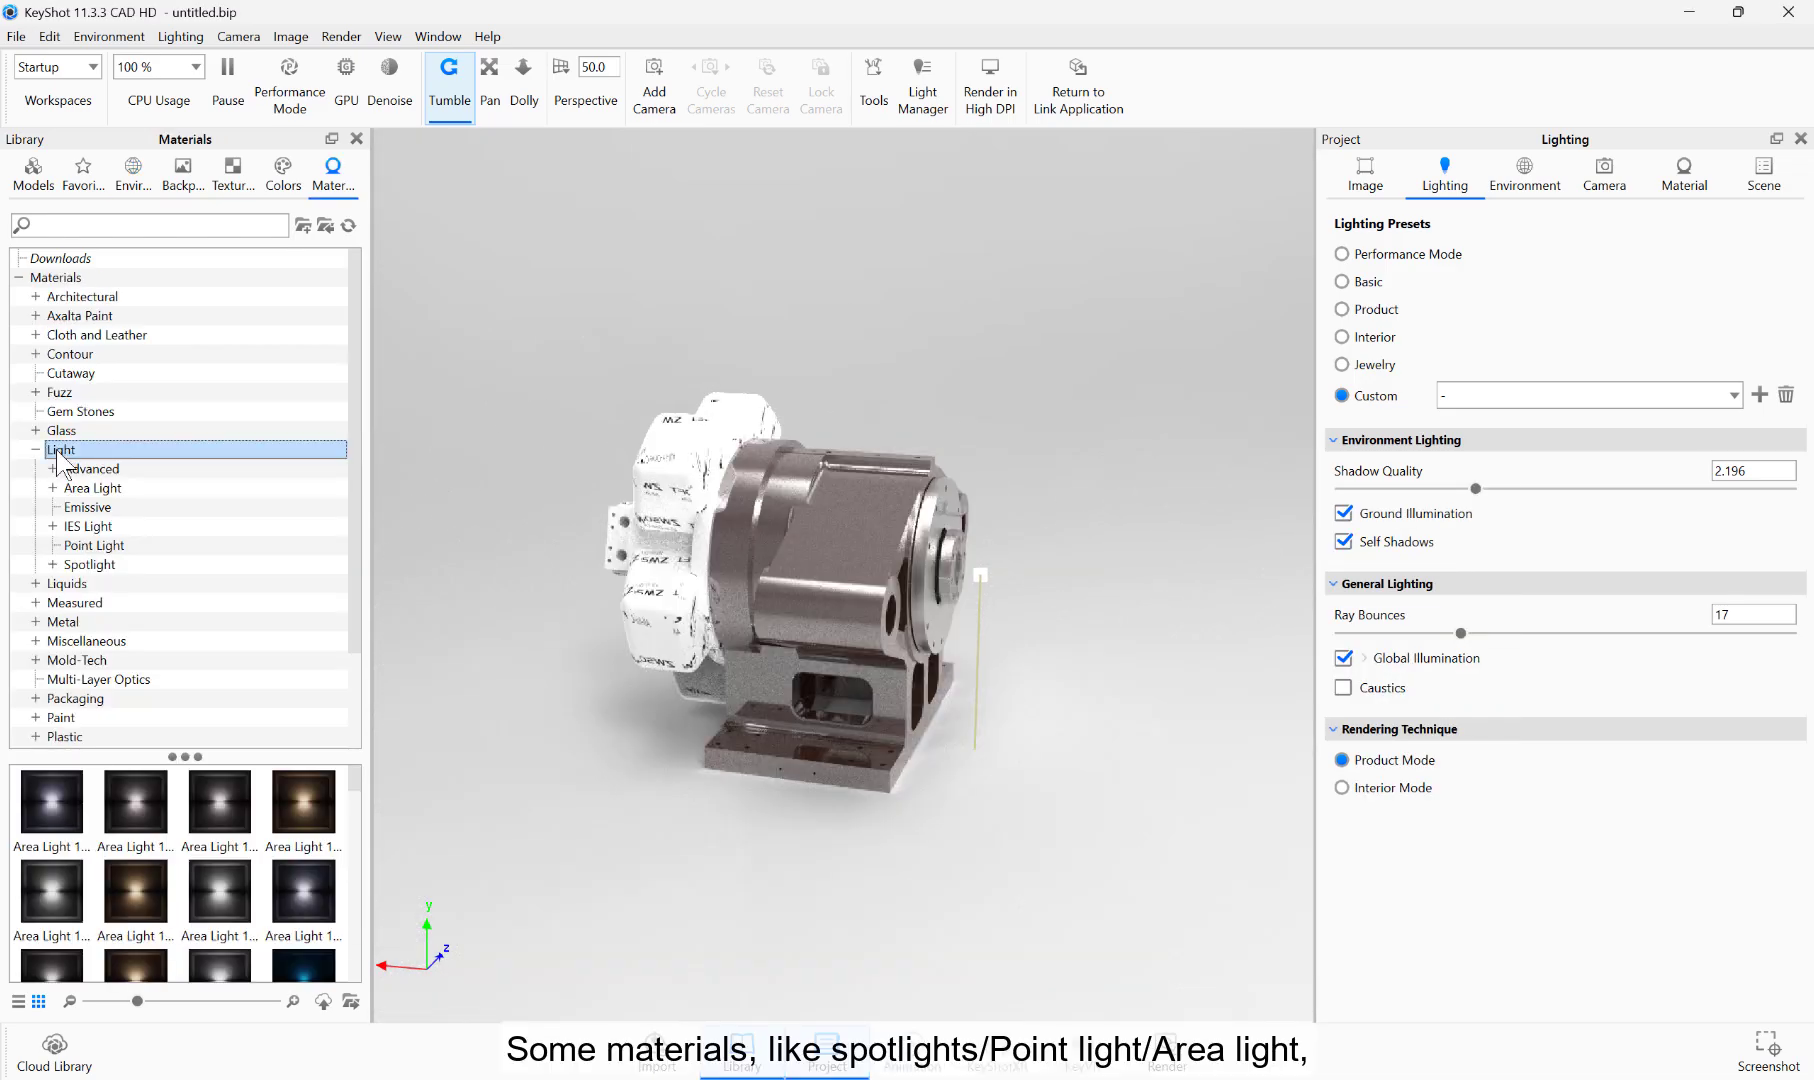
pyautogui.moveTo(359, 779)
pyautogui.mouseDown()
pyautogui.moveTo(376, 965)
pyautogui.moveTo(376, 780)
pyautogui.mouseUp()
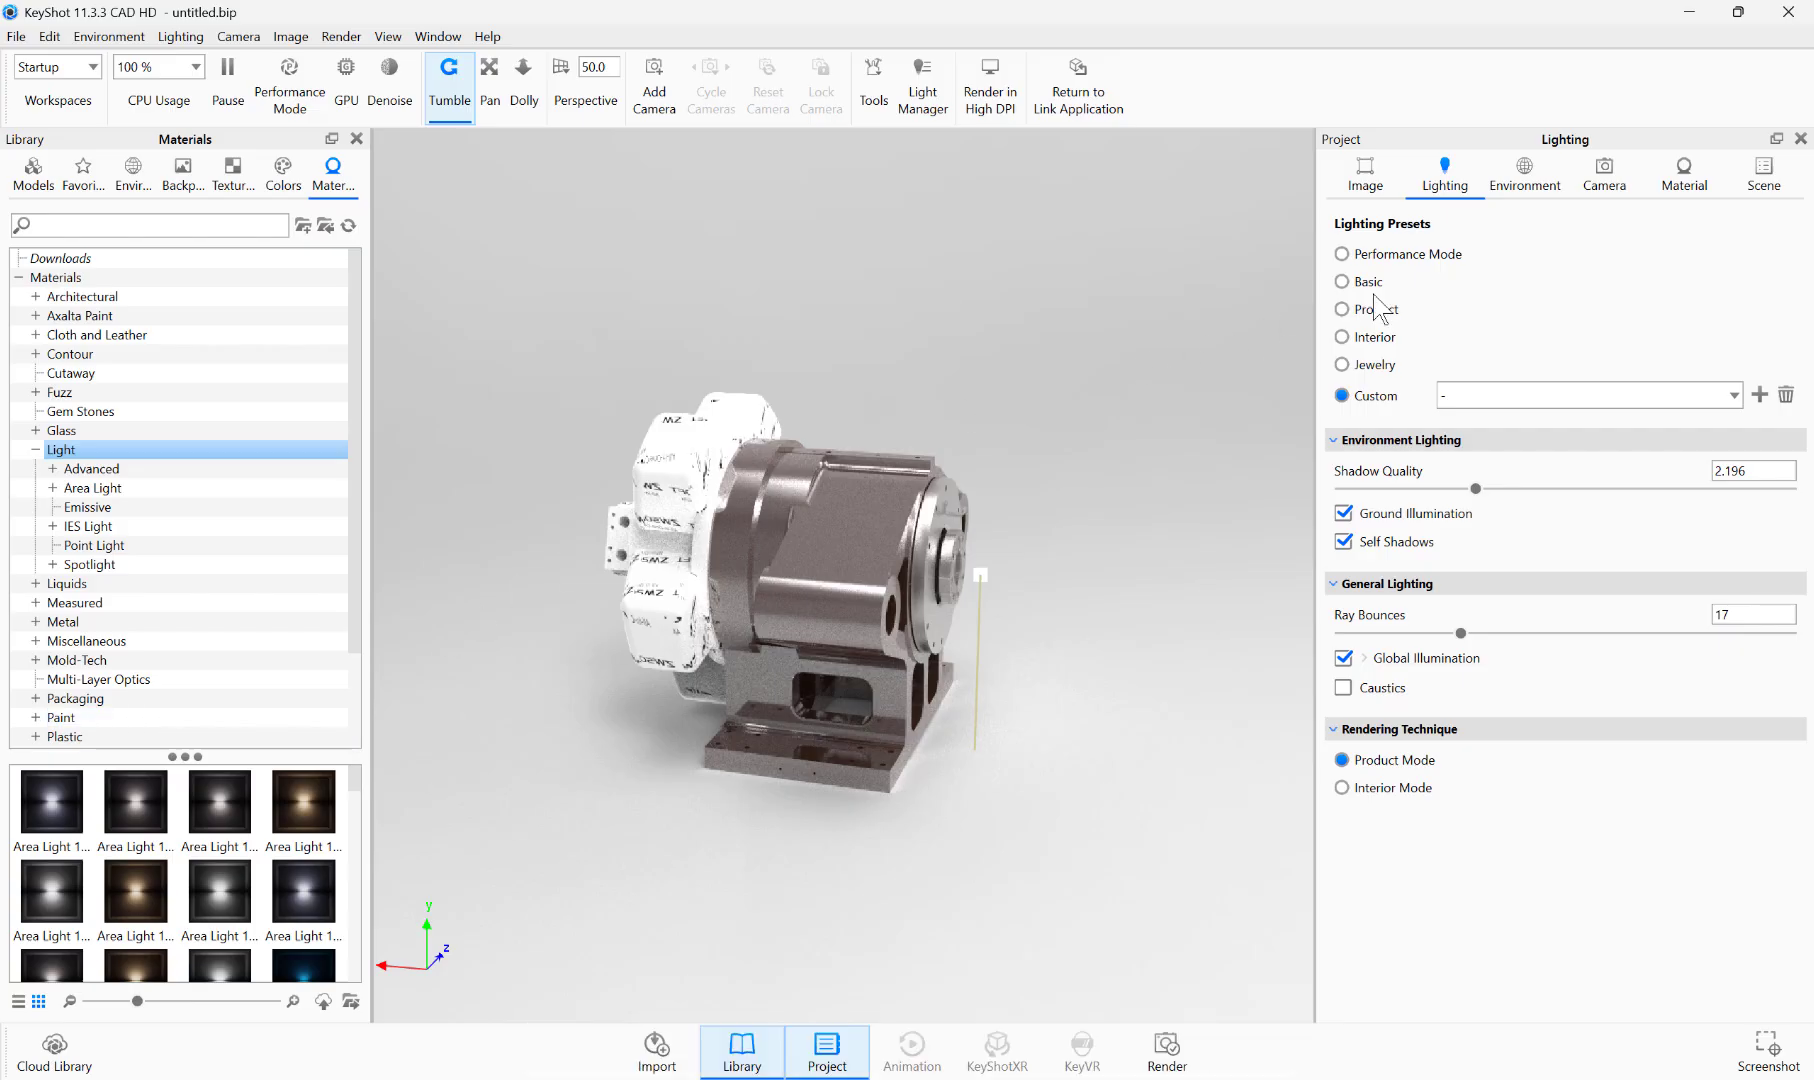
# Step: Show the scene's environment settings together with the environment library
pyautogui.click(1531, 183)
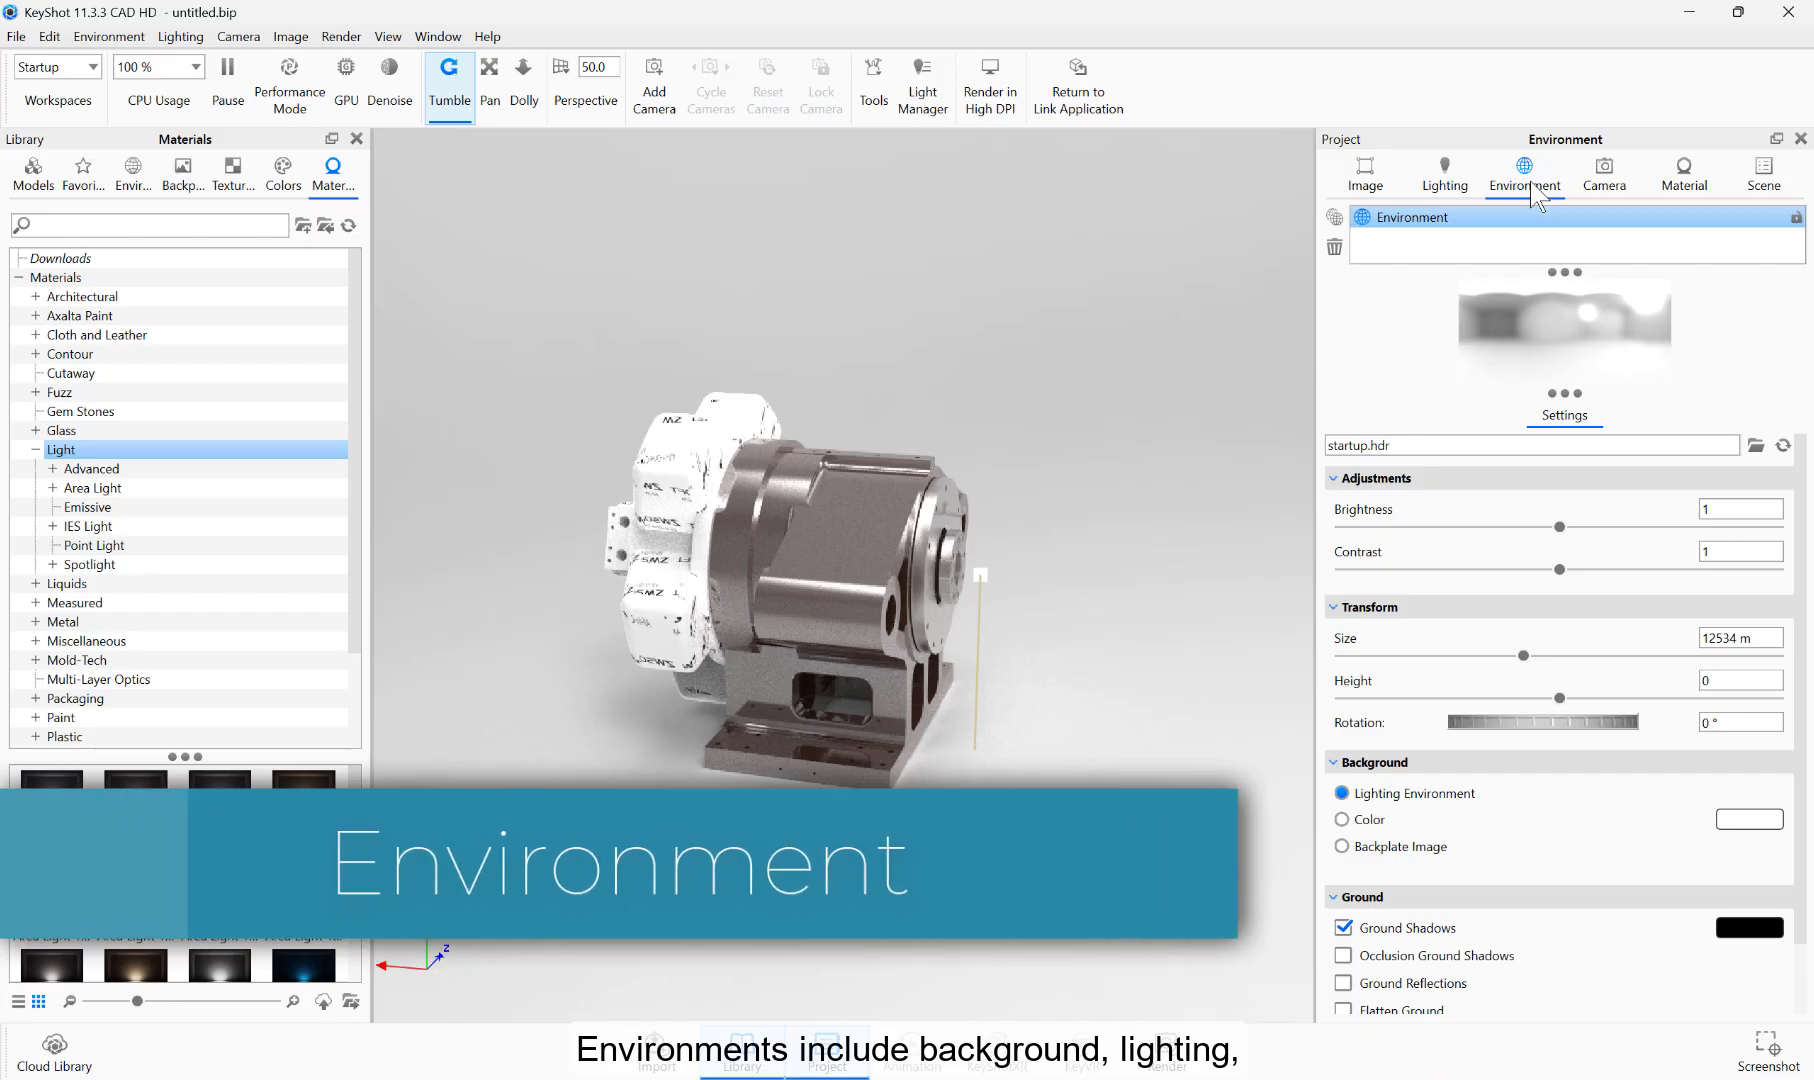
pyautogui.click(138, 180)
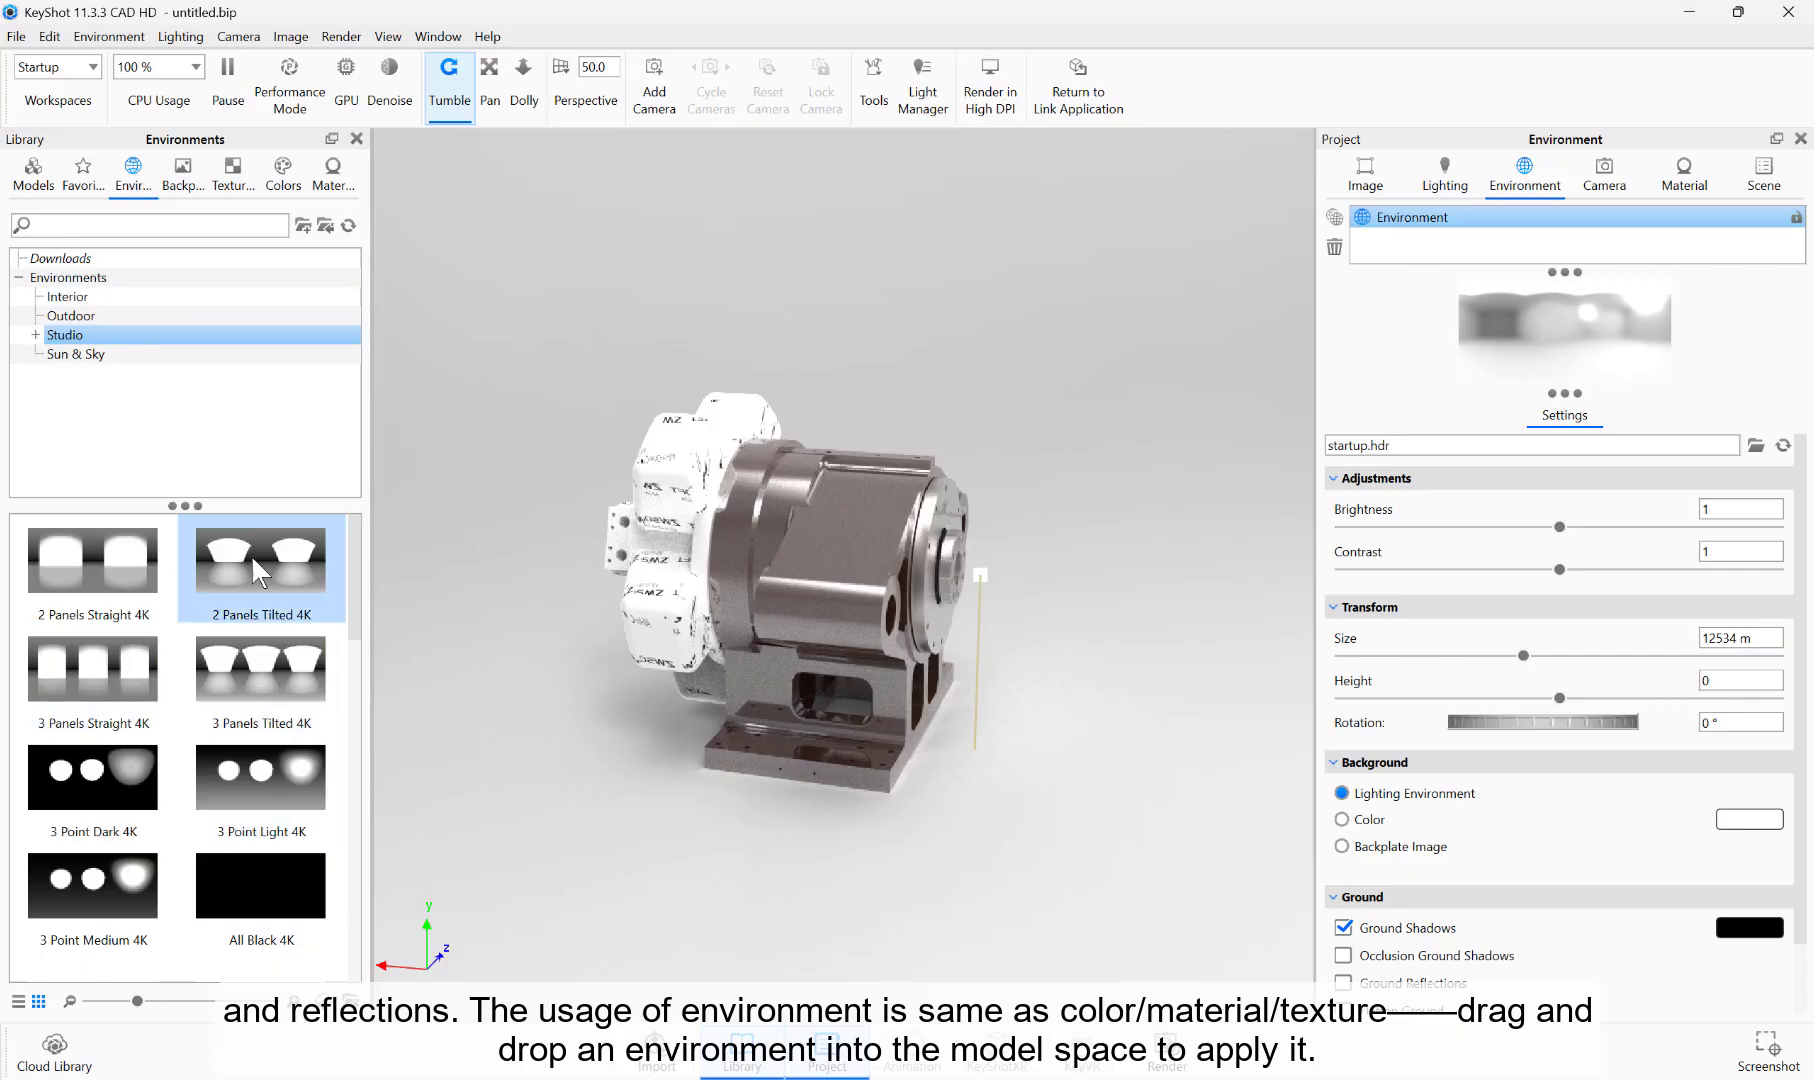
# Step: Try the studio environments 2 Panels Tilted 4K and 3 Panels Tilted 4K on the scene
pyautogui.moveTo(251, 554); pyautogui.dragTo(470, 545)
pyautogui.moveTo(478, 646); pyautogui.dragTo(881, 614)
pyautogui.moveTo(260, 668); pyautogui.dragTo(526, 675)
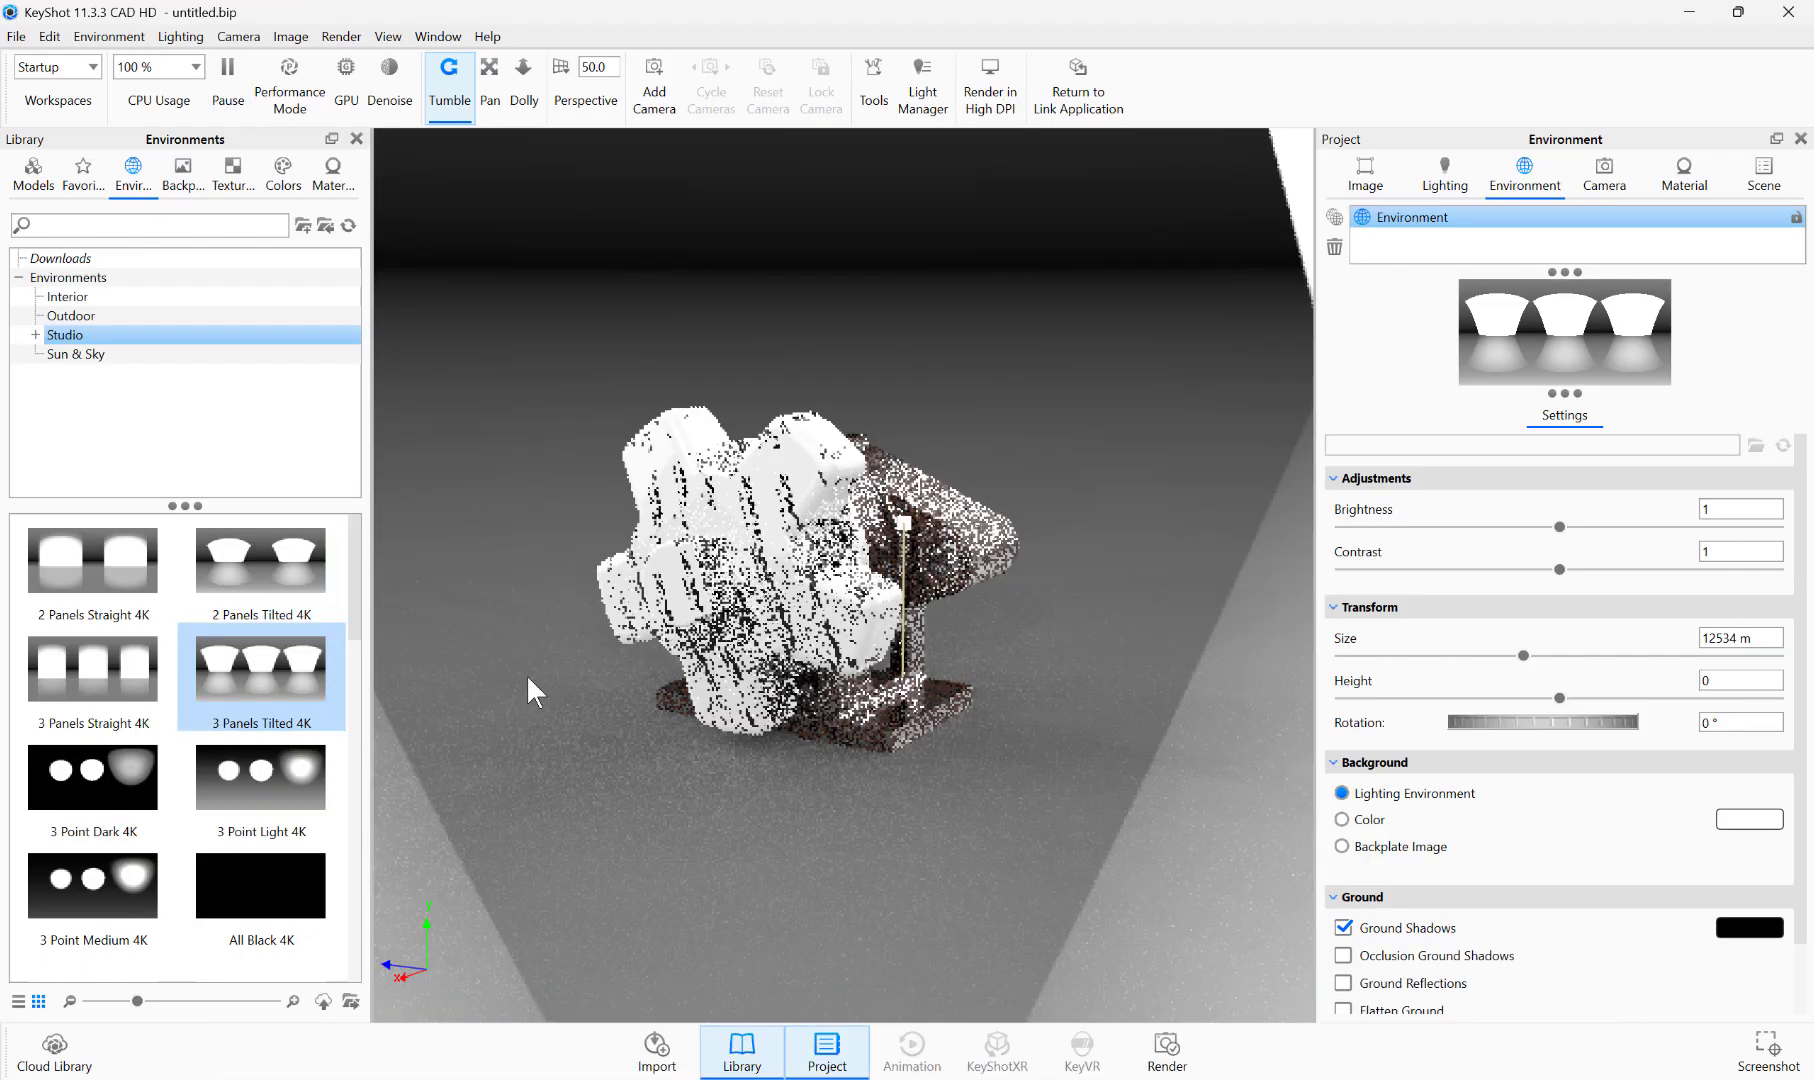
# Step: Apply the Dosch-Stairwell_2k environment from the complete environment library to the scene
pyautogui.moveTo(353, 620); pyautogui.dragTo(358, 966)
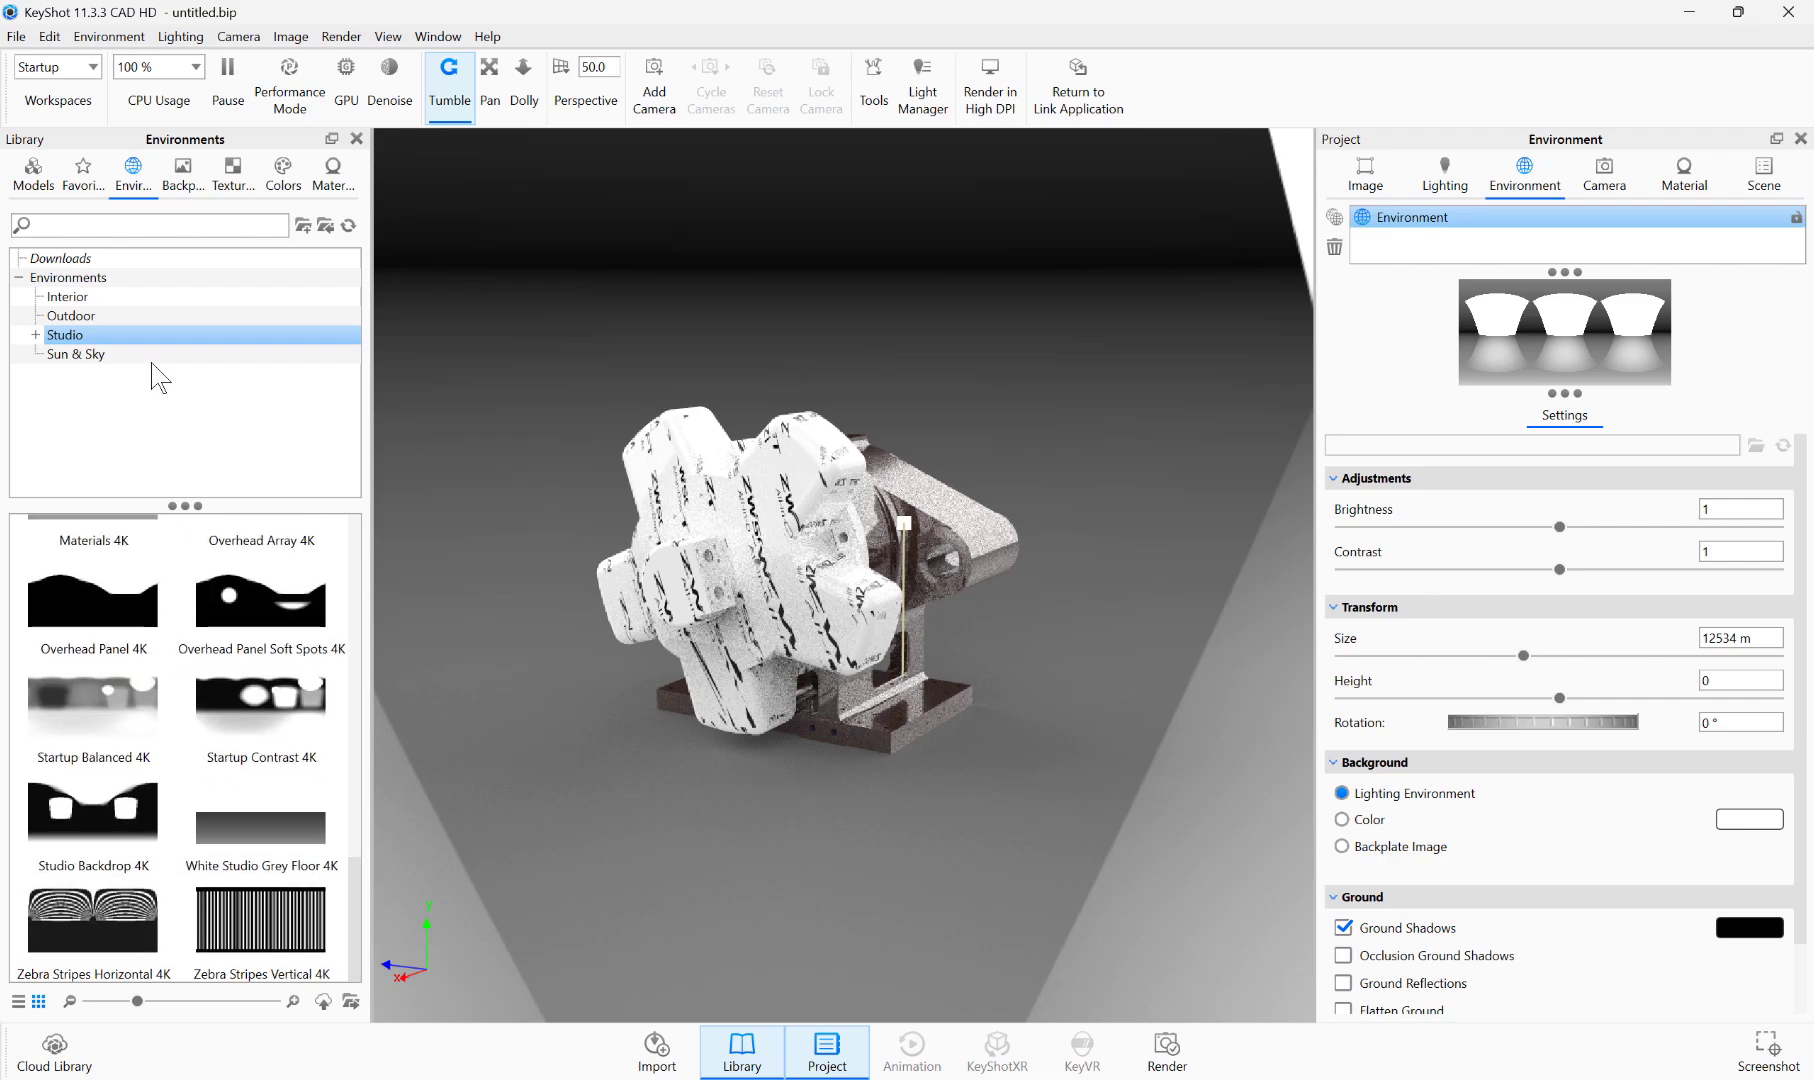
pyautogui.click(75, 277)
pyautogui.moveTo(354, 728)
pyautogui.mouseDown()
pyautogui.moveTo(357, 777)
pyautogui.moveTo(358, 710)
pyautogui.mouseUp()
pyautogui.moveTo(93, 710); pyautogui.dragTo(454, 711)
pyautogui.moveTo(874, 733); pyautogui.dragTo(704, 740)
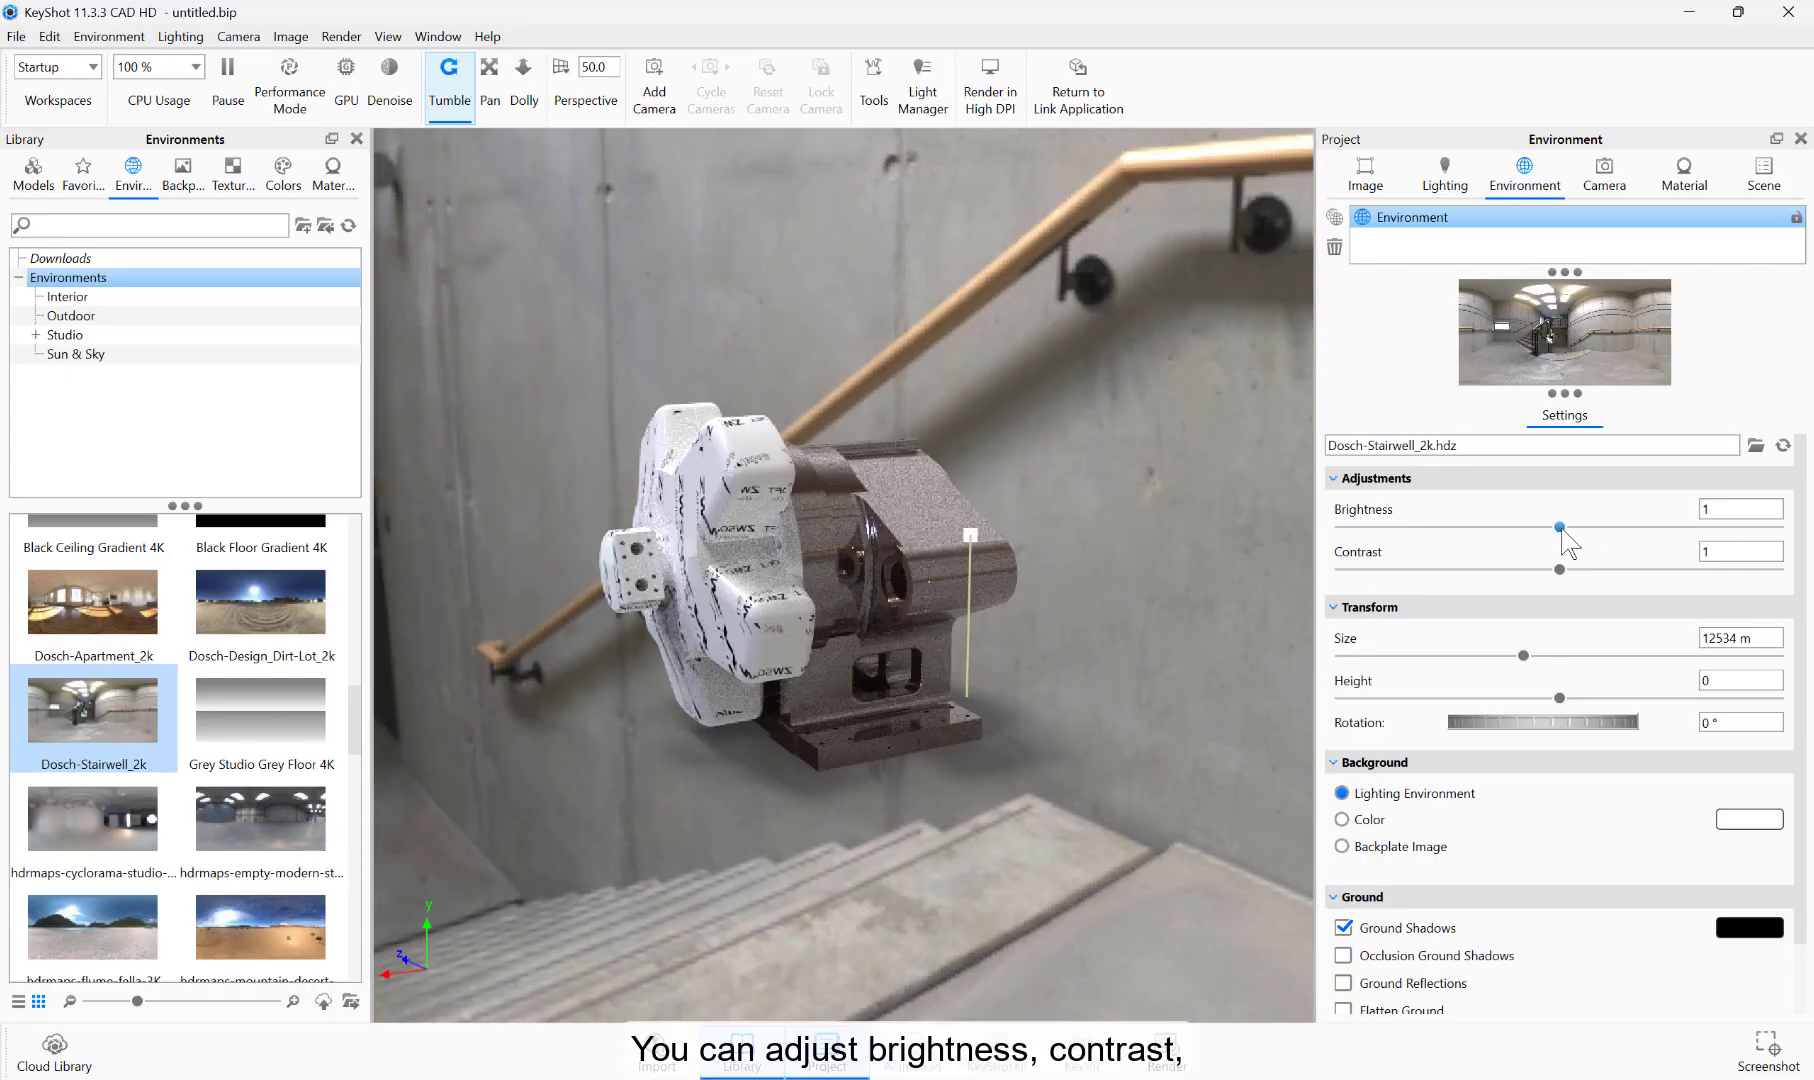
# Step: Set the stairwell environment's brightness to 0.65, contrast to 1.266 and size to 15930 m
pyautogui.moveTo(1560, 528); pyautogui.dragTo(1617, 574)
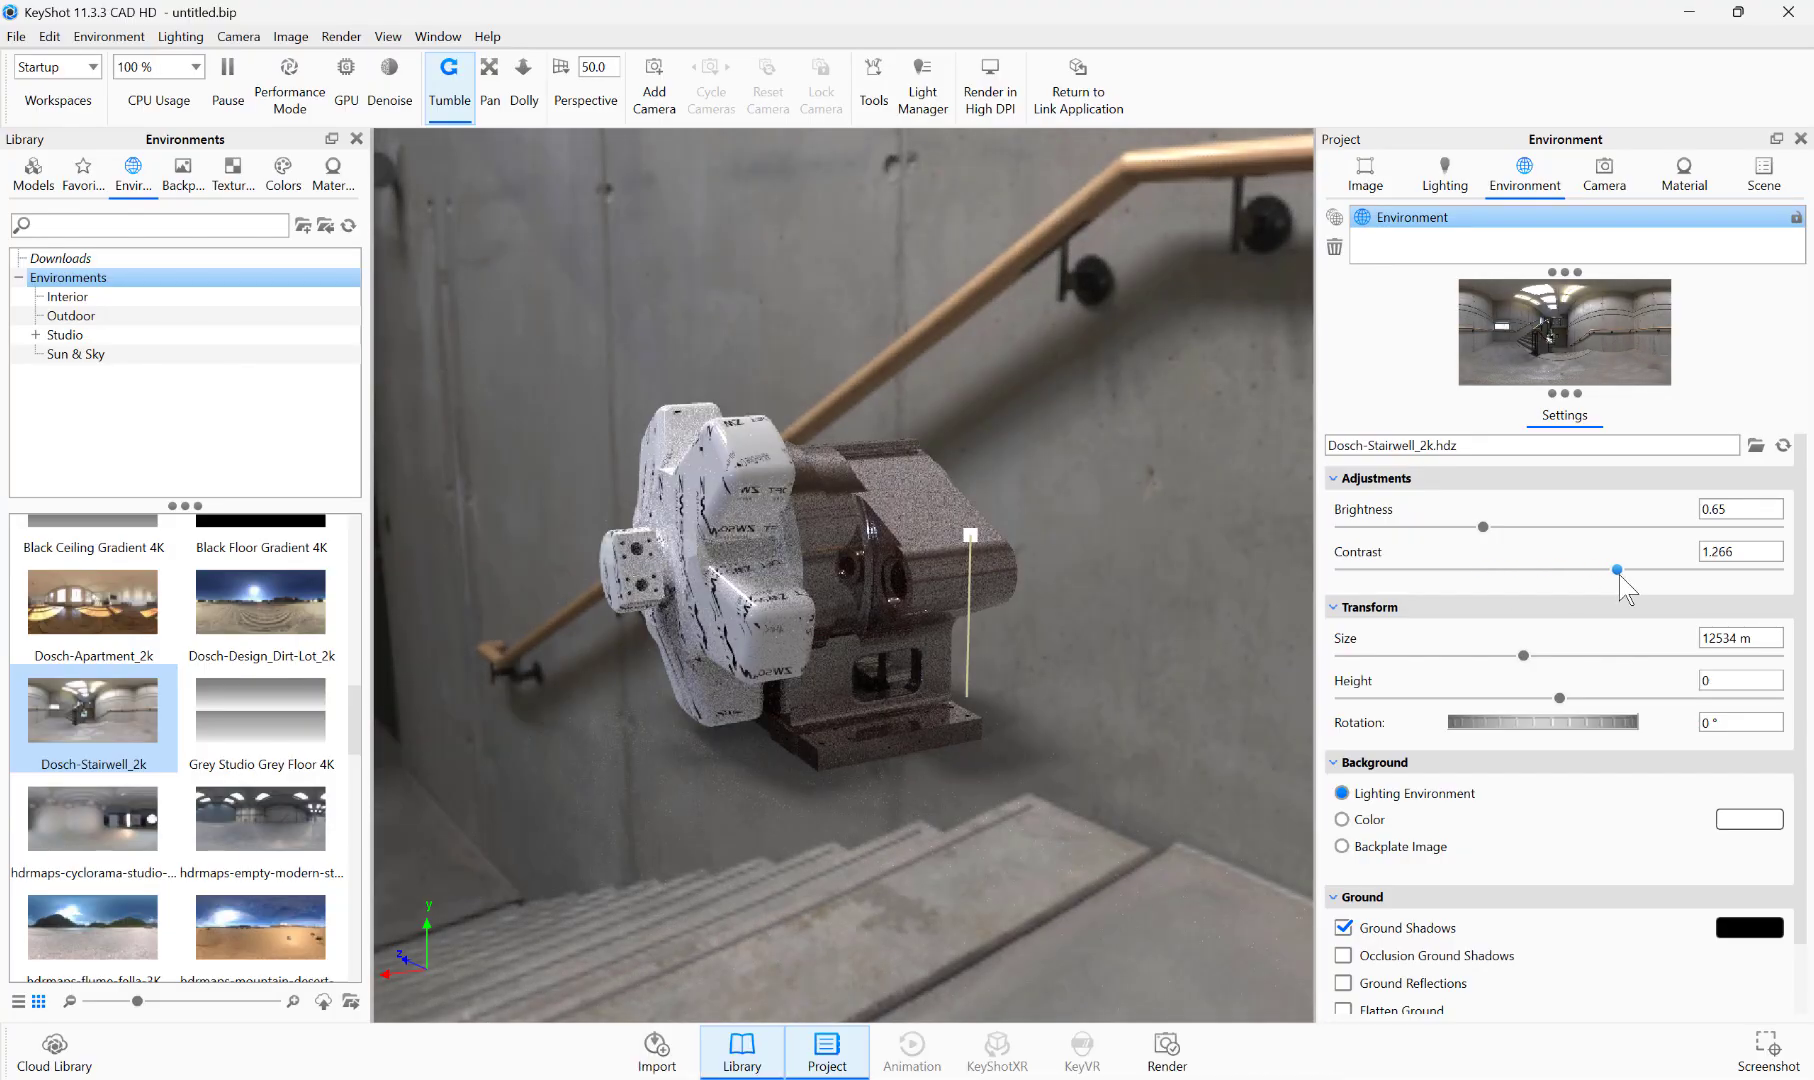
pyautogui.moveTo(1523, 656); pyautogui.dragTo(1574, 645)
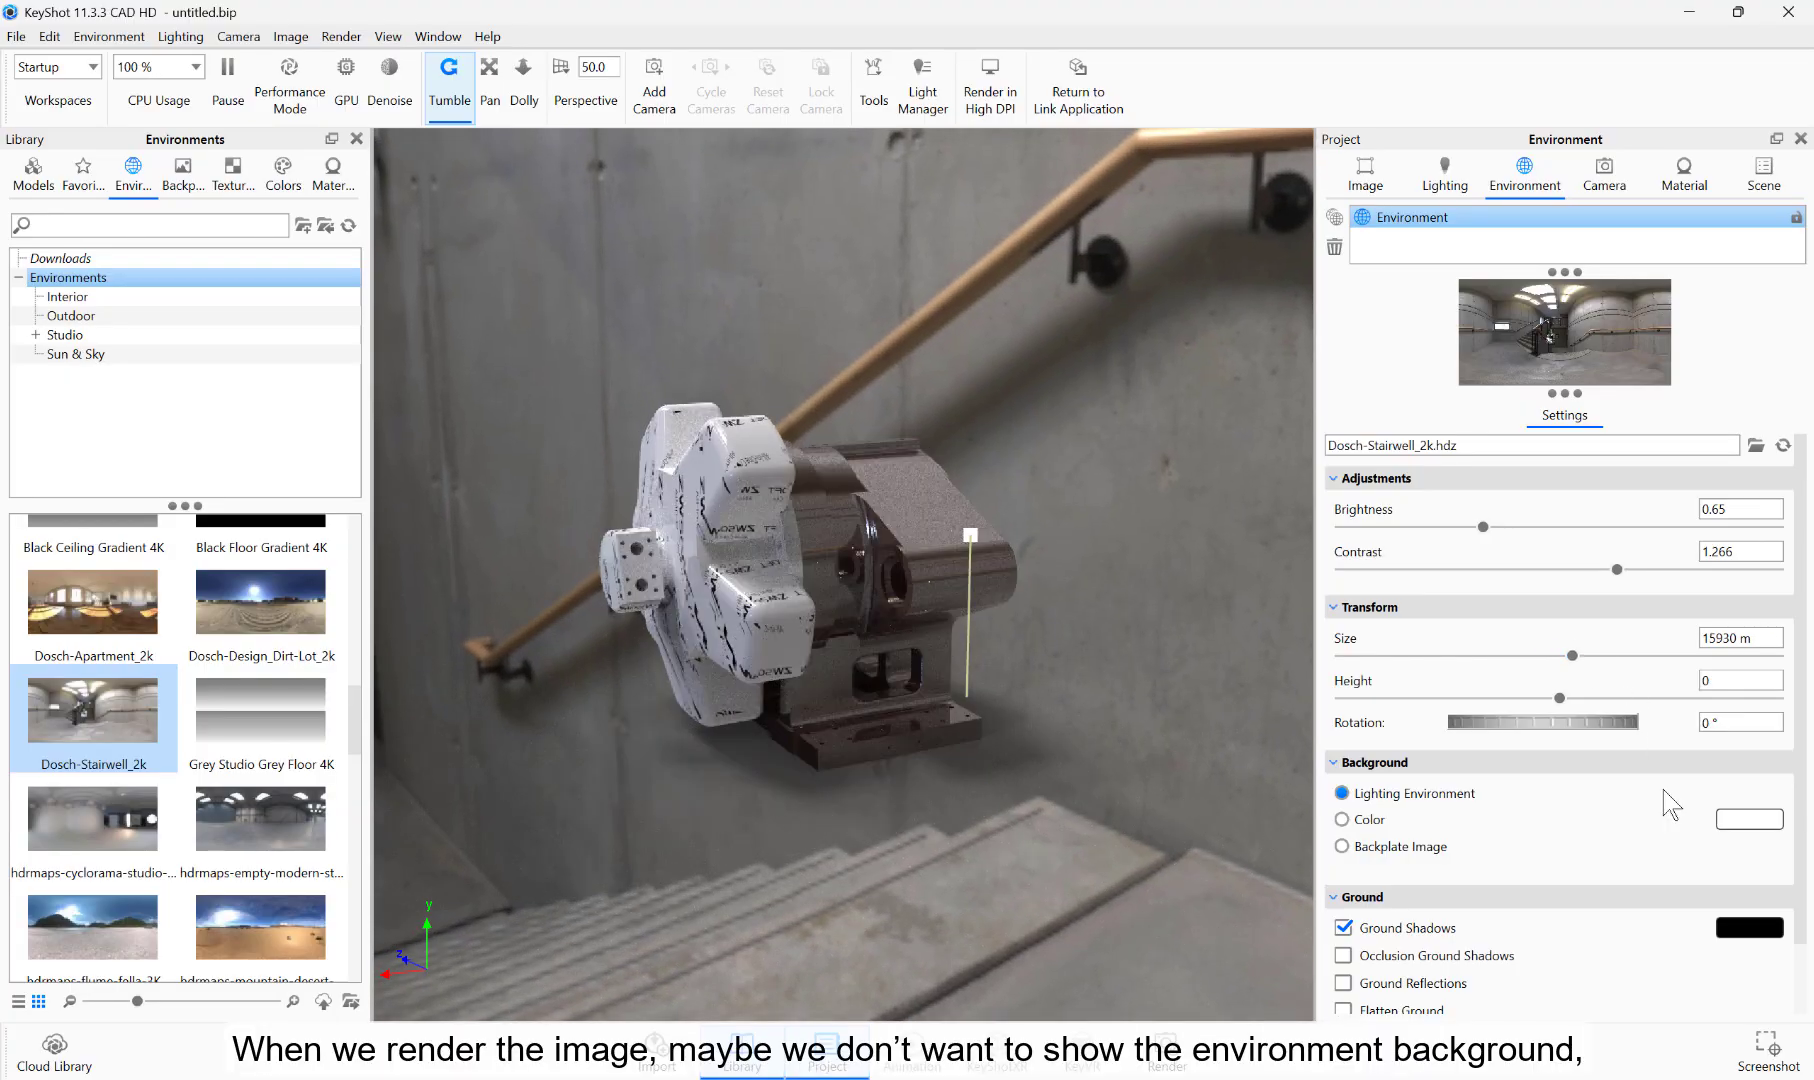
# Step: Switch the background to a backplate image and load logo.jpg for it
pyautogui.scroll(-2, 1640, 833)
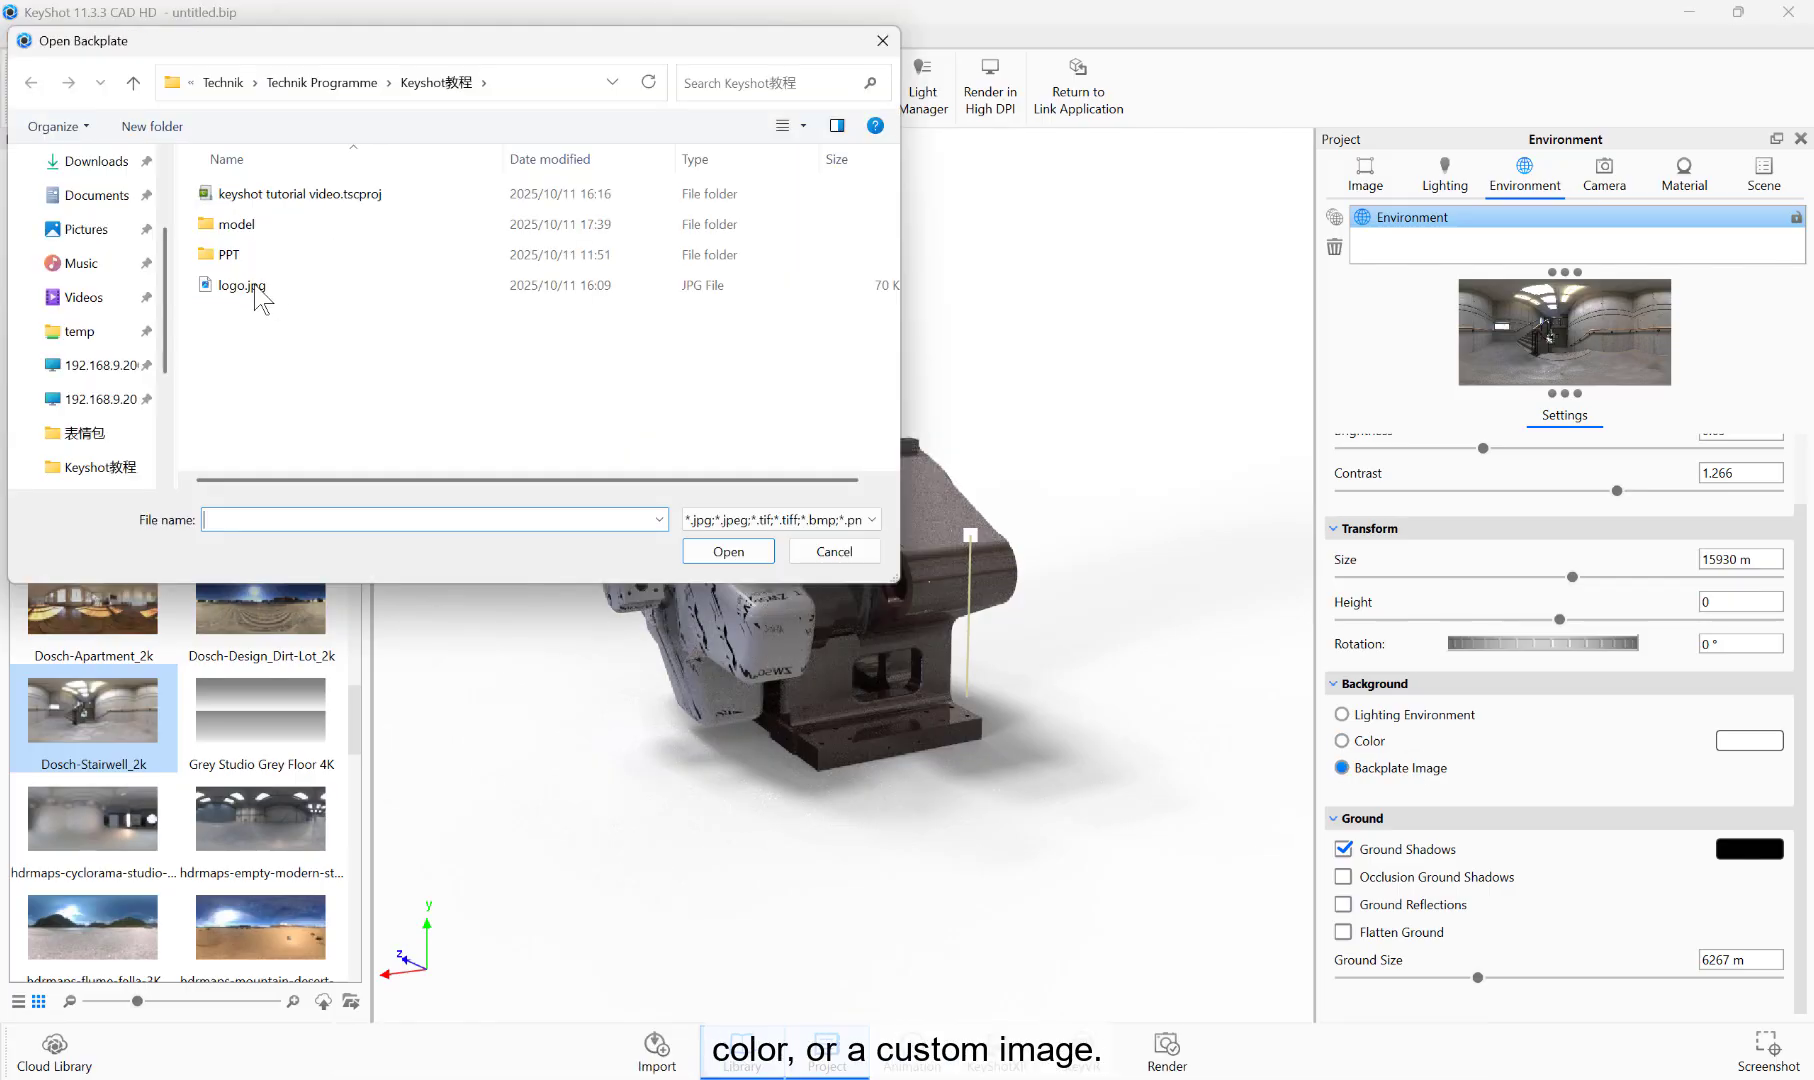
pyautogui.click(728, 551)
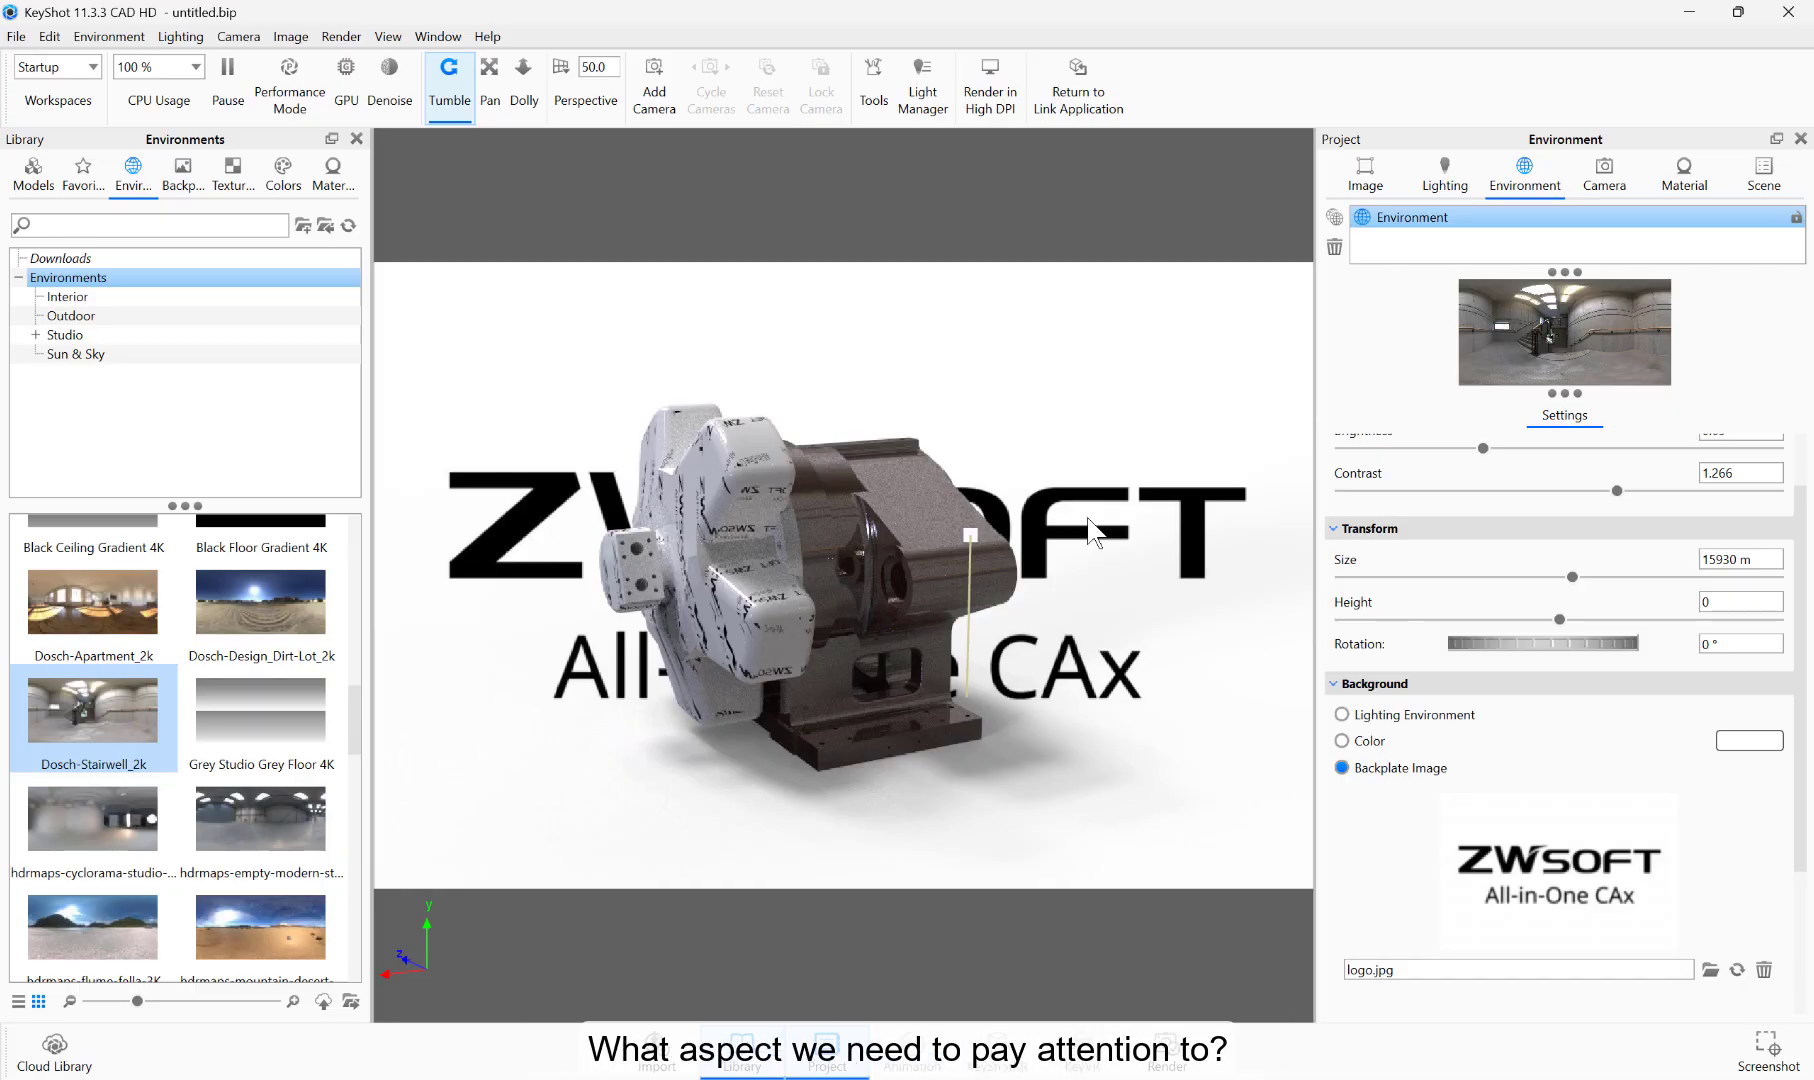
# Step: View the model in the Front and Left standard views, and rotate it to an angled view from the hub side
pyautogui.click(234, 37)
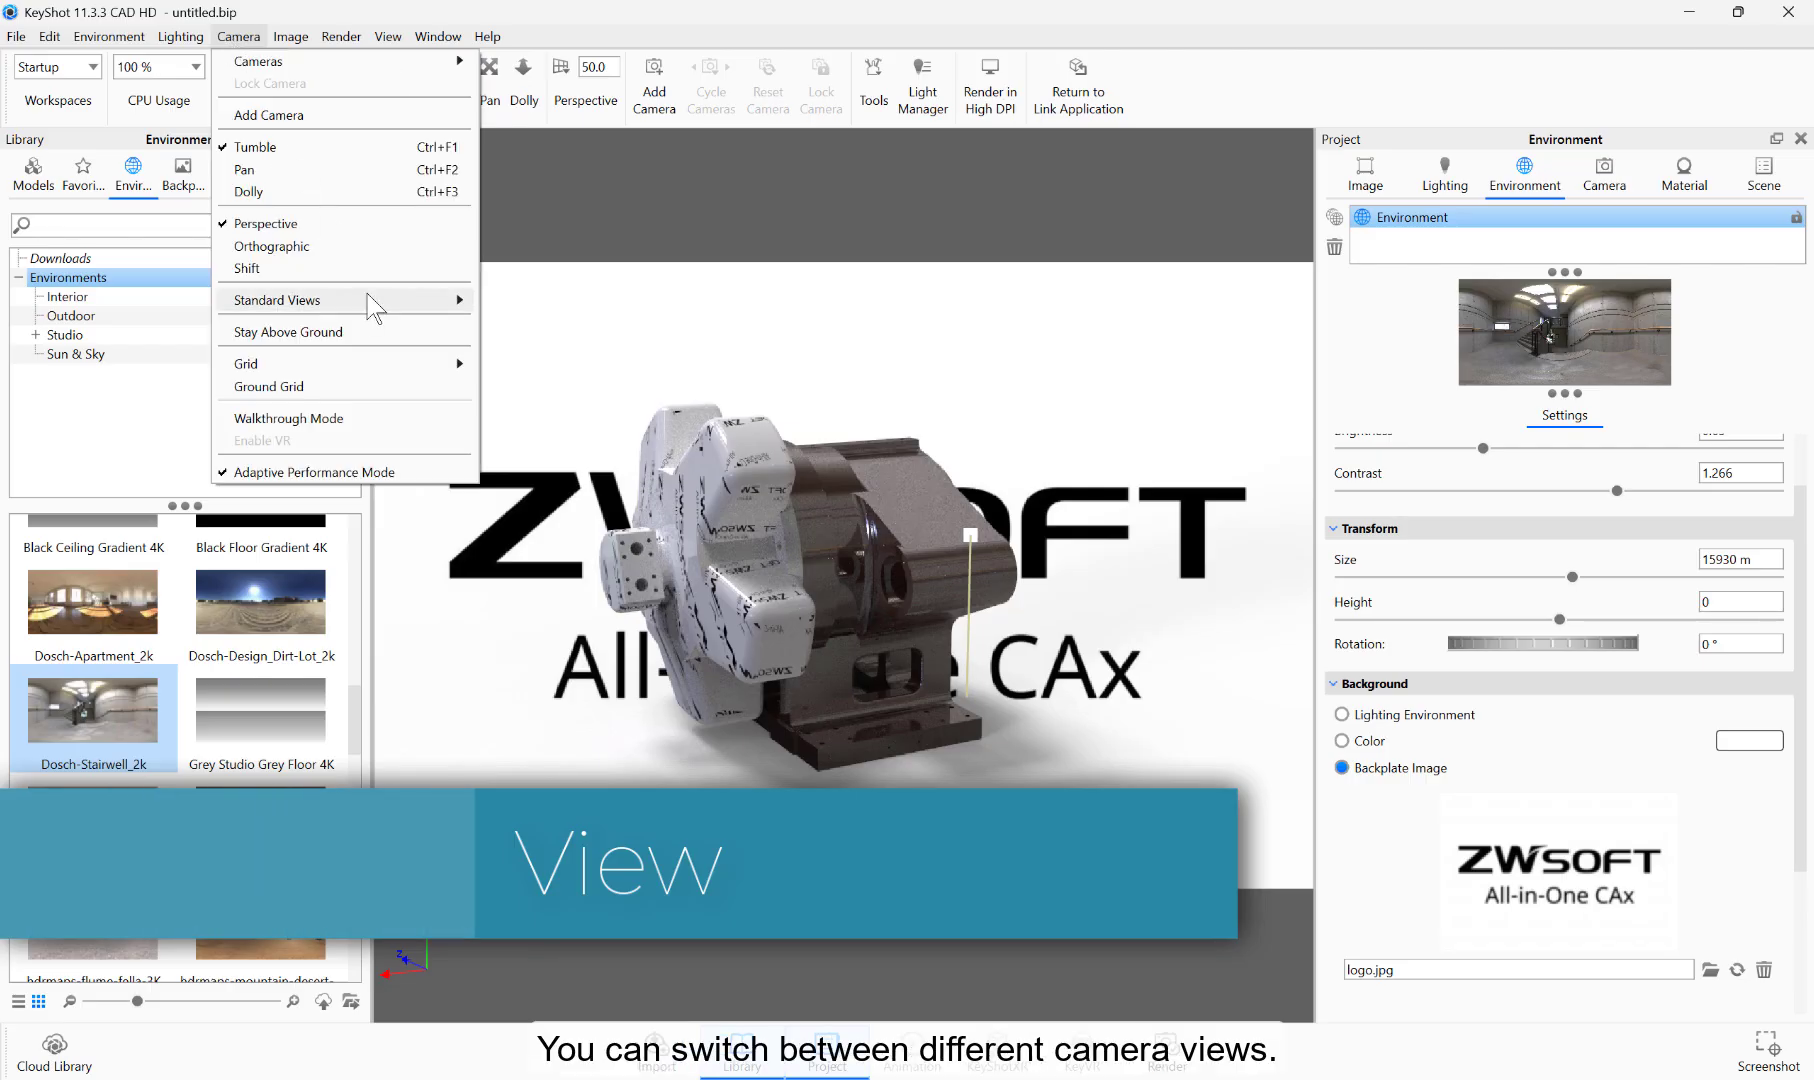
pyautogui.moveTo(373, 302)
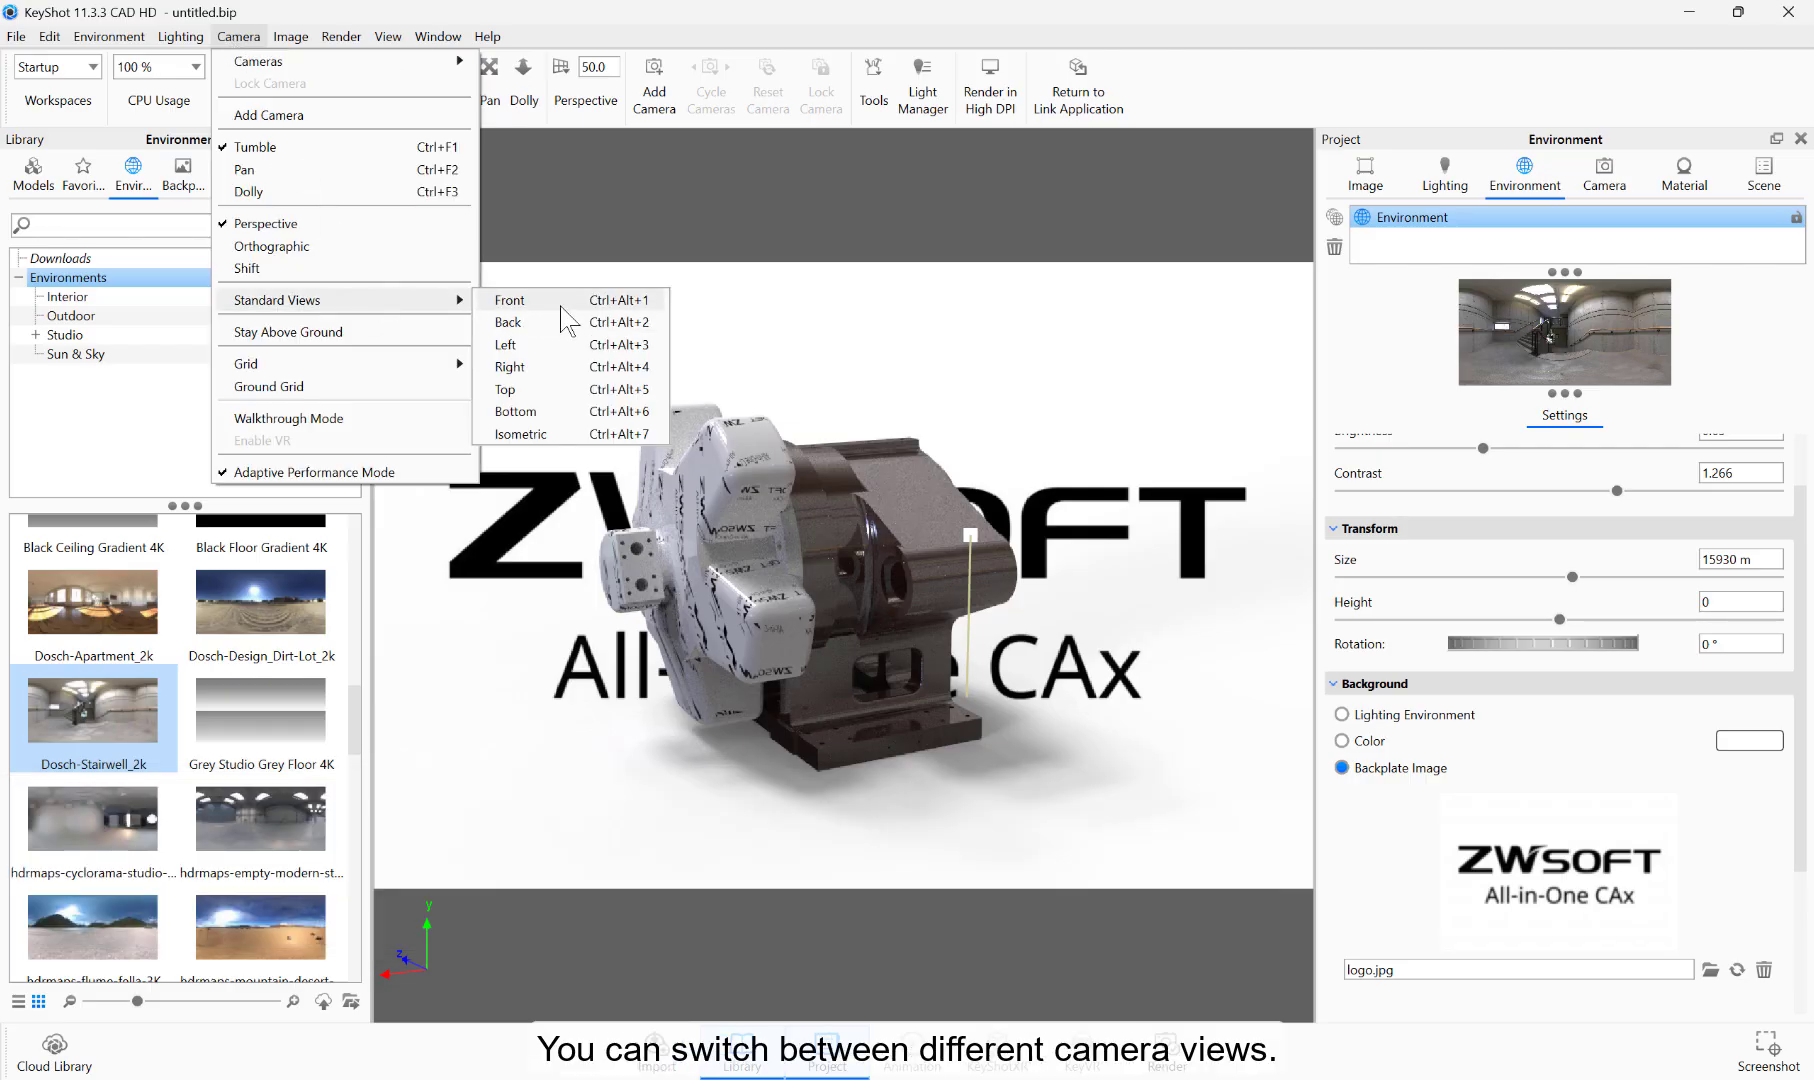
pyautogui.hotkey('ctrl', 'alt', '1')
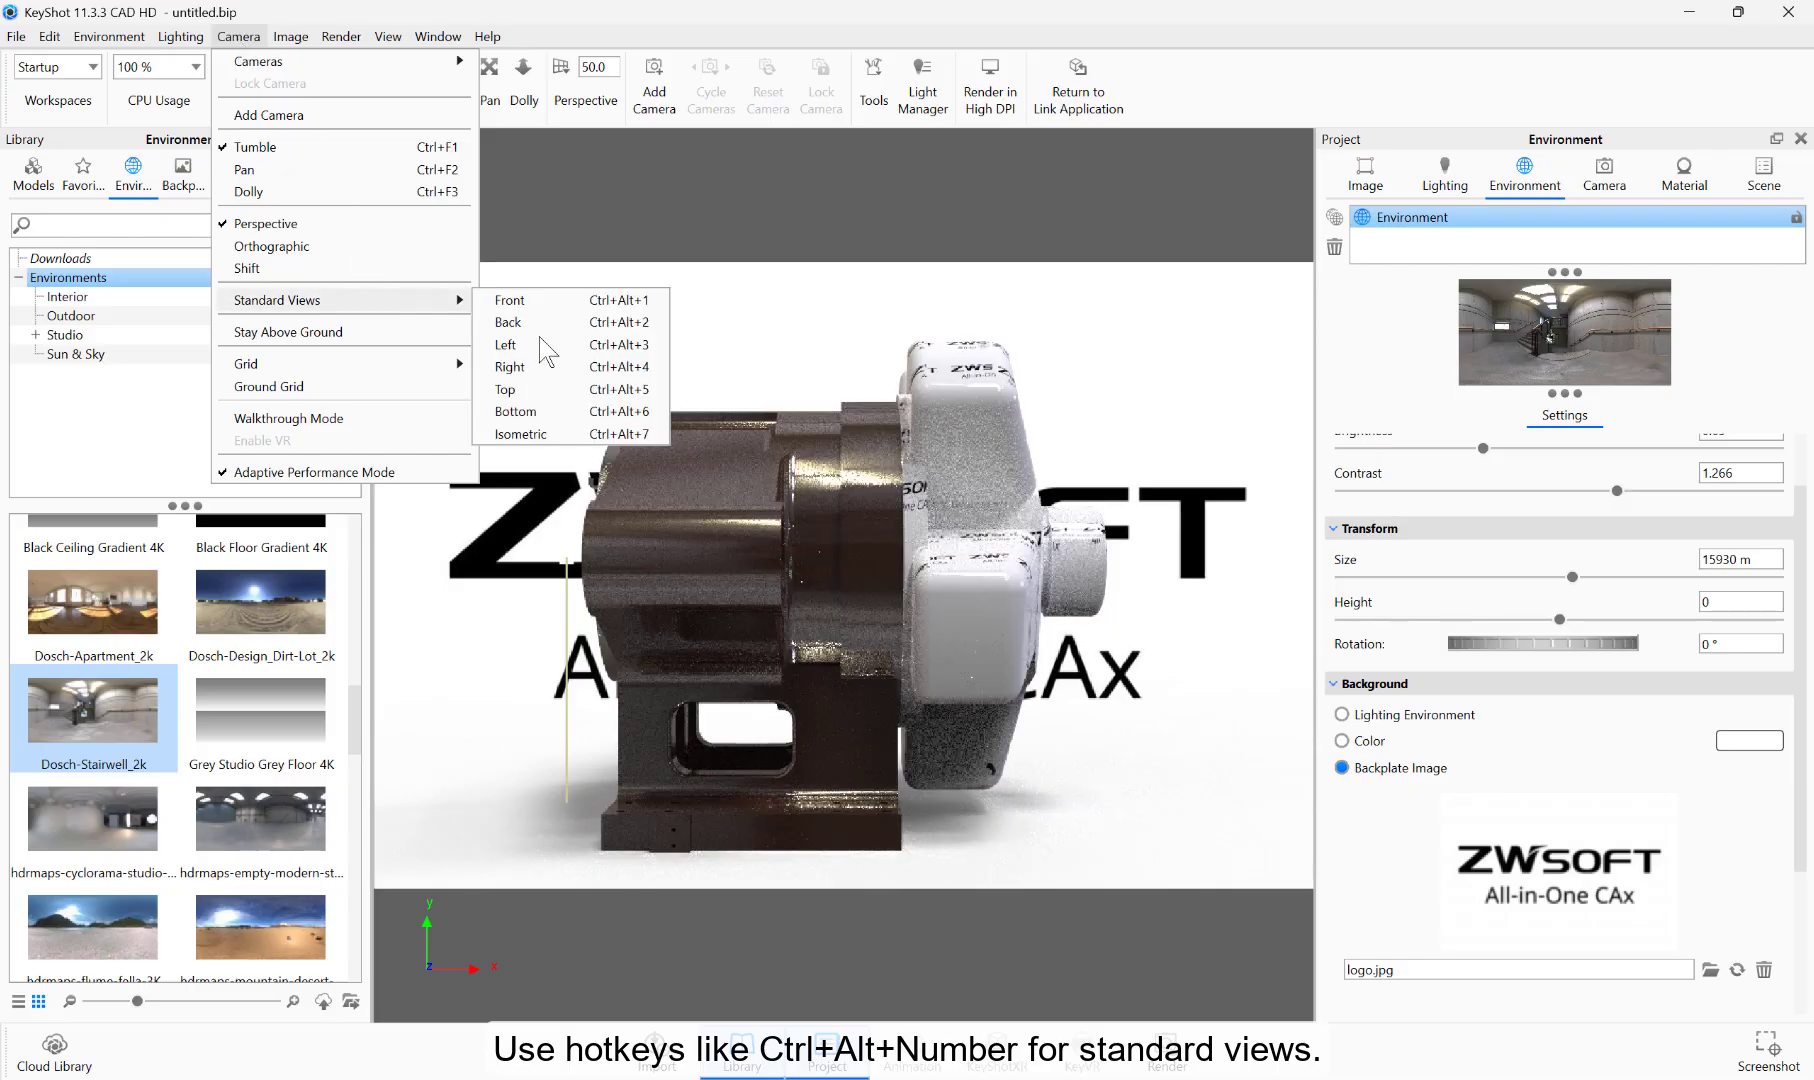
pyautogui.click(540, 344)
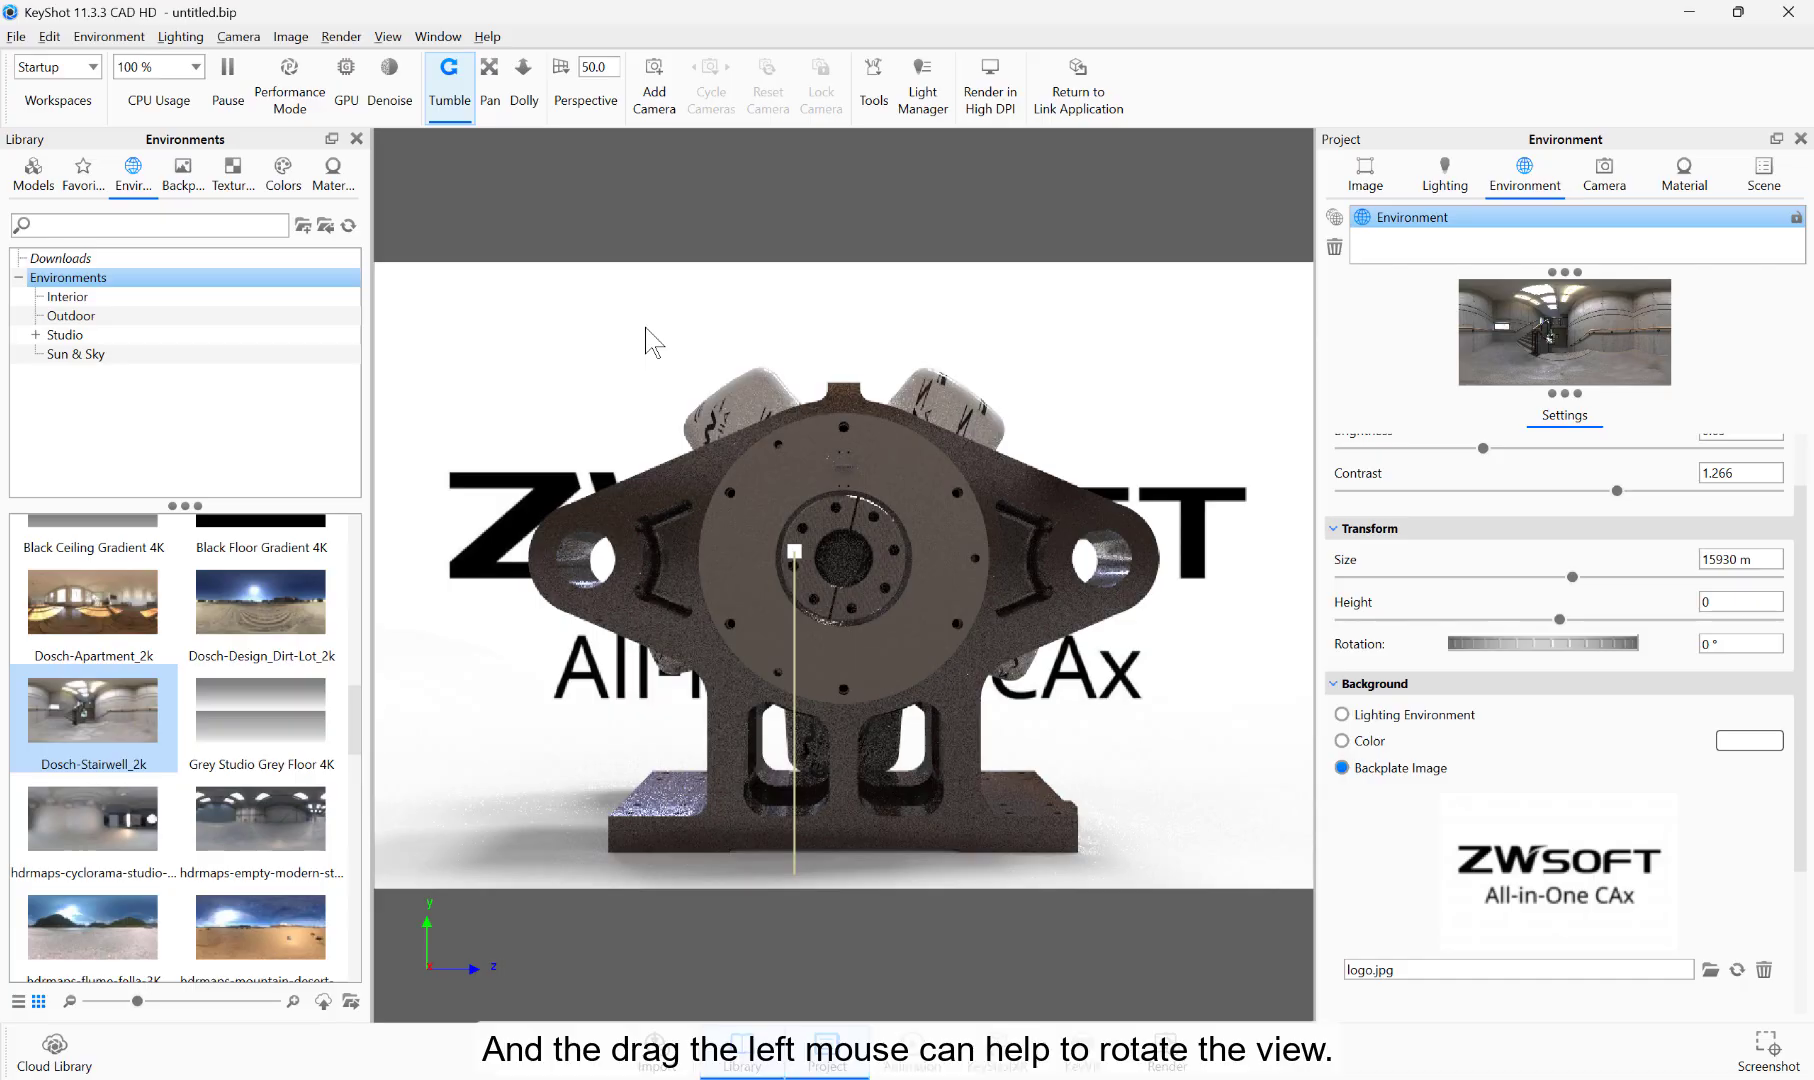
pyautogui.moveTo(645, 328); pyautogui.dragTo(402, 427)
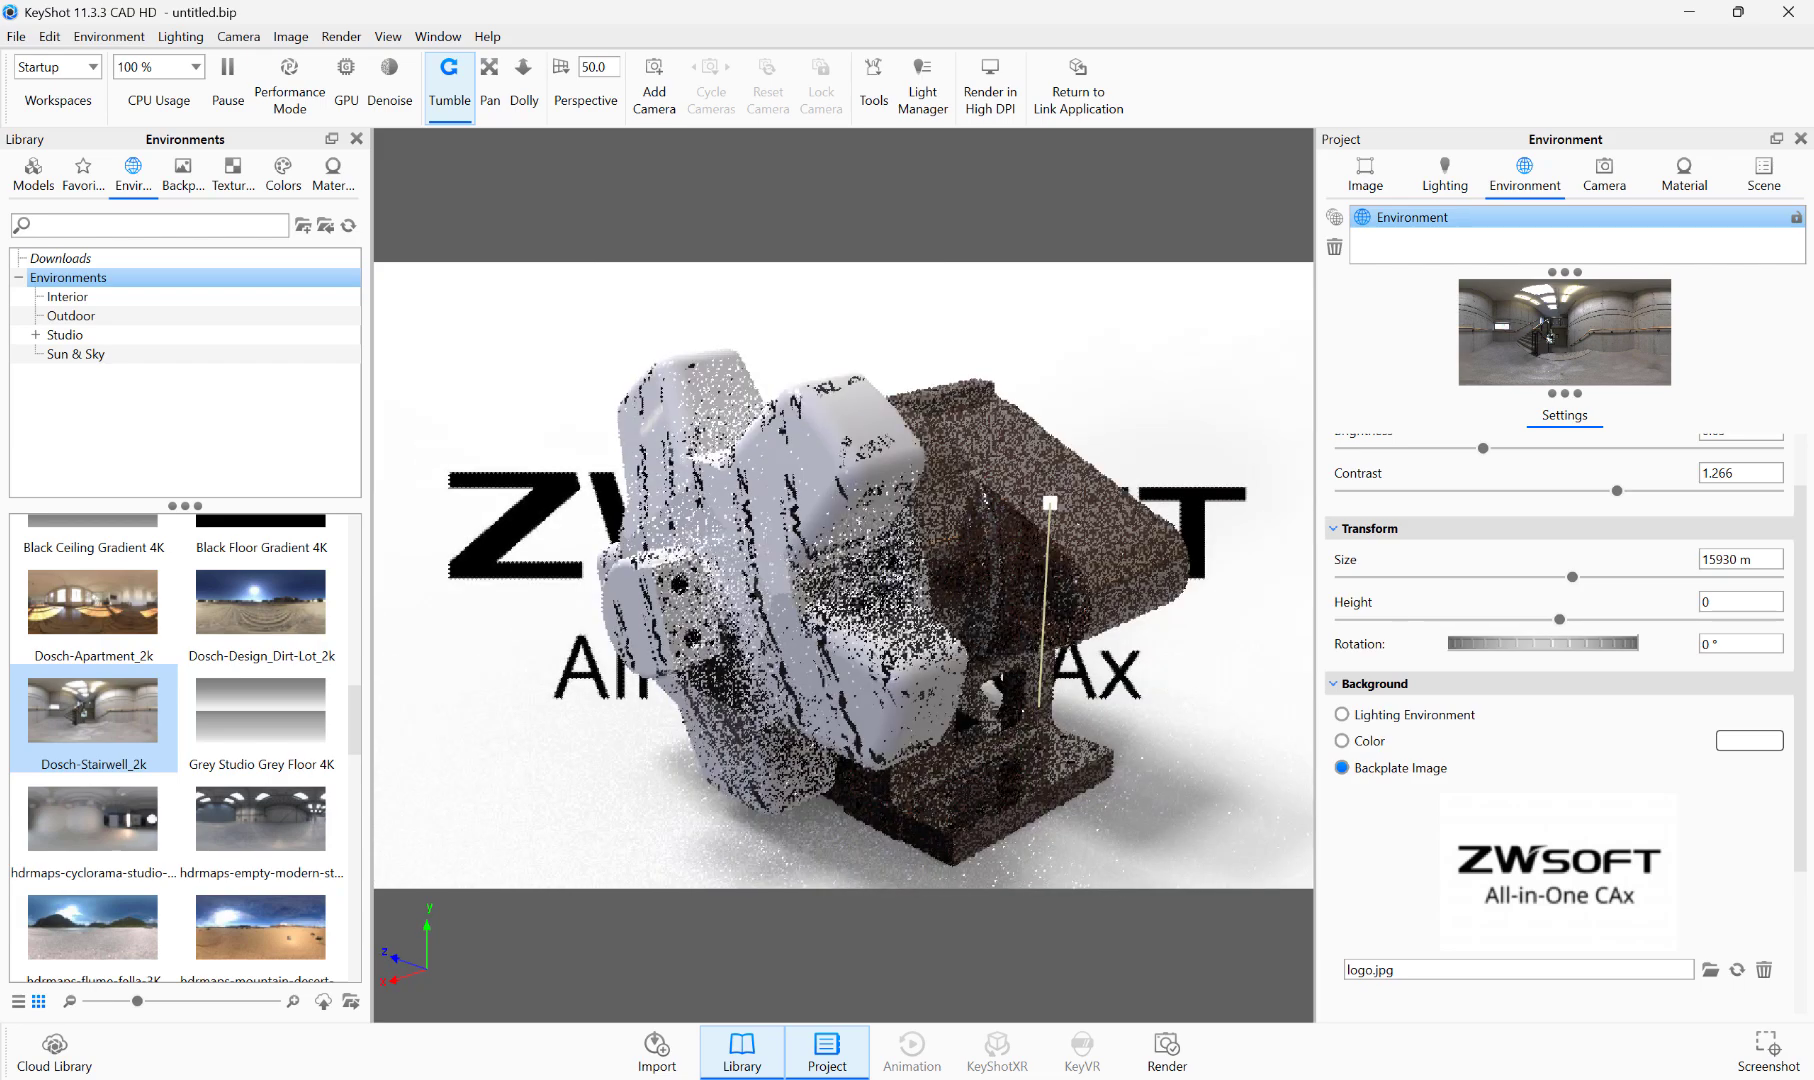
# Step: Compare the Orthographic and Perspective camera projections, choose Perspective and set its value to 43
pyautogui.click(228, 37)
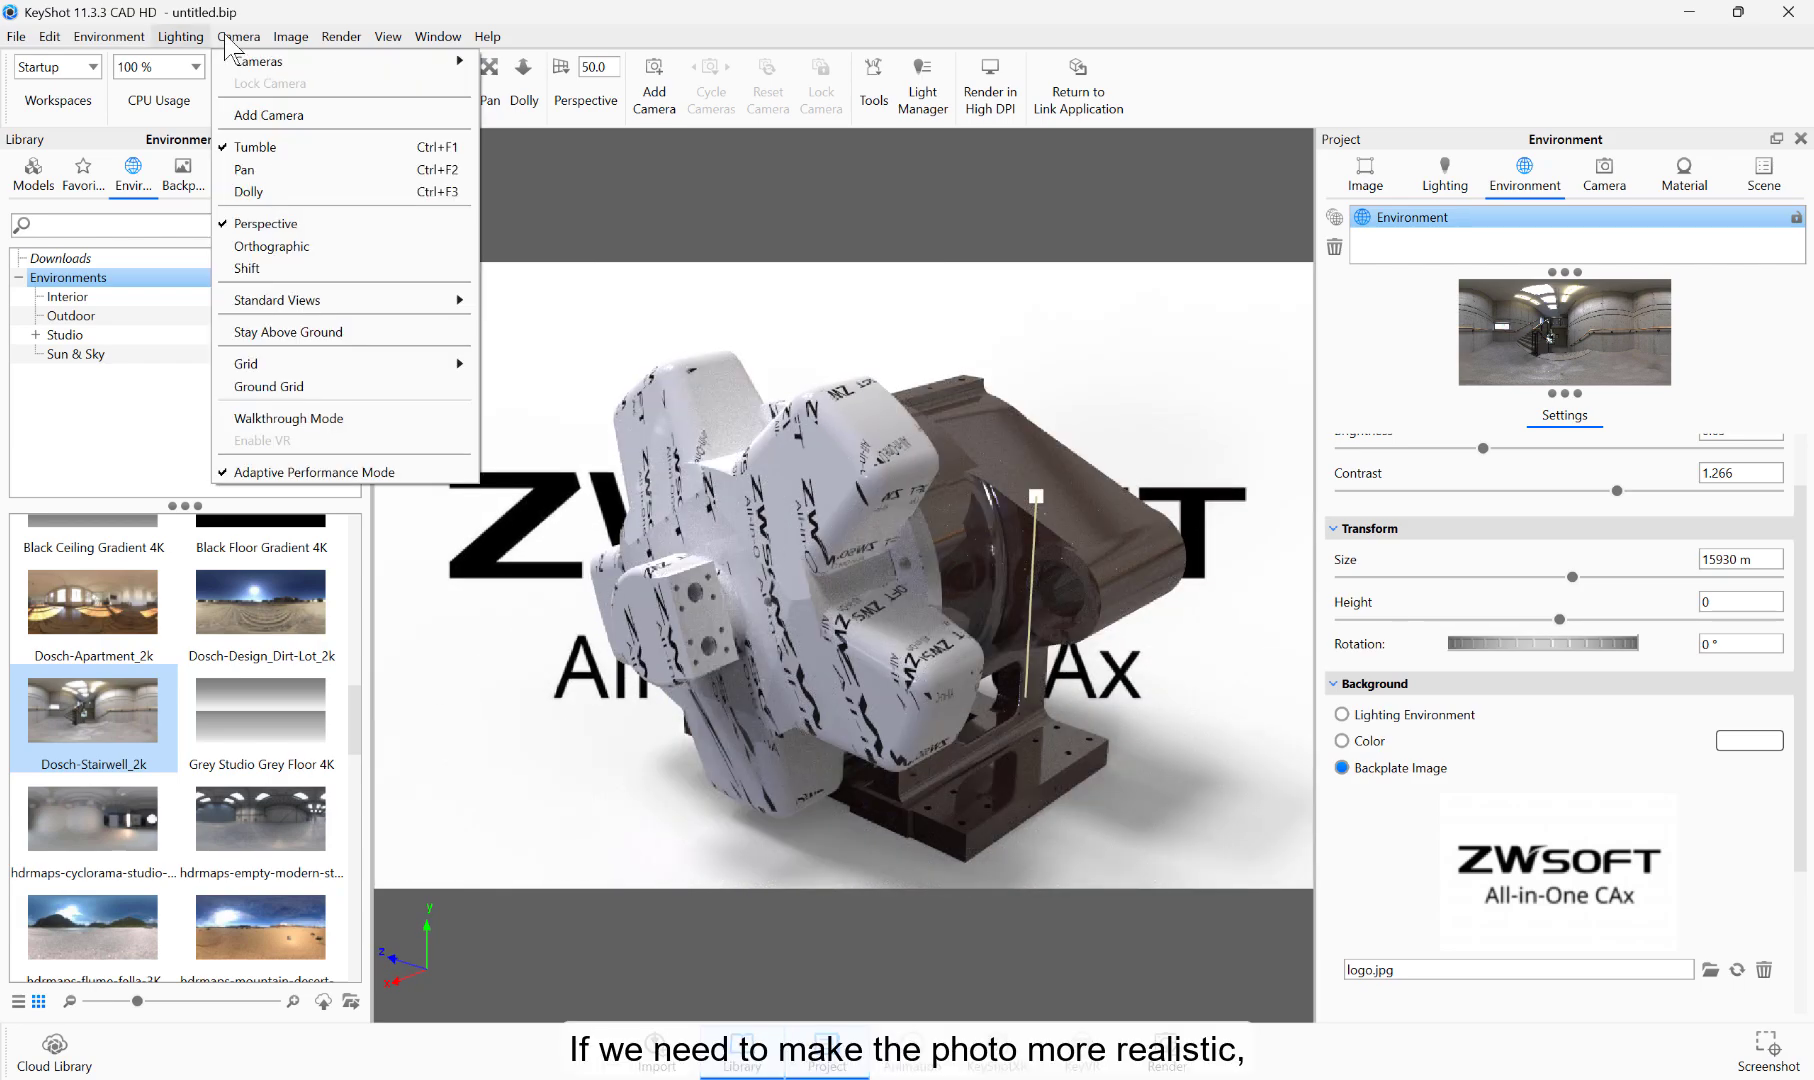
pyautogui.click(270, 246)
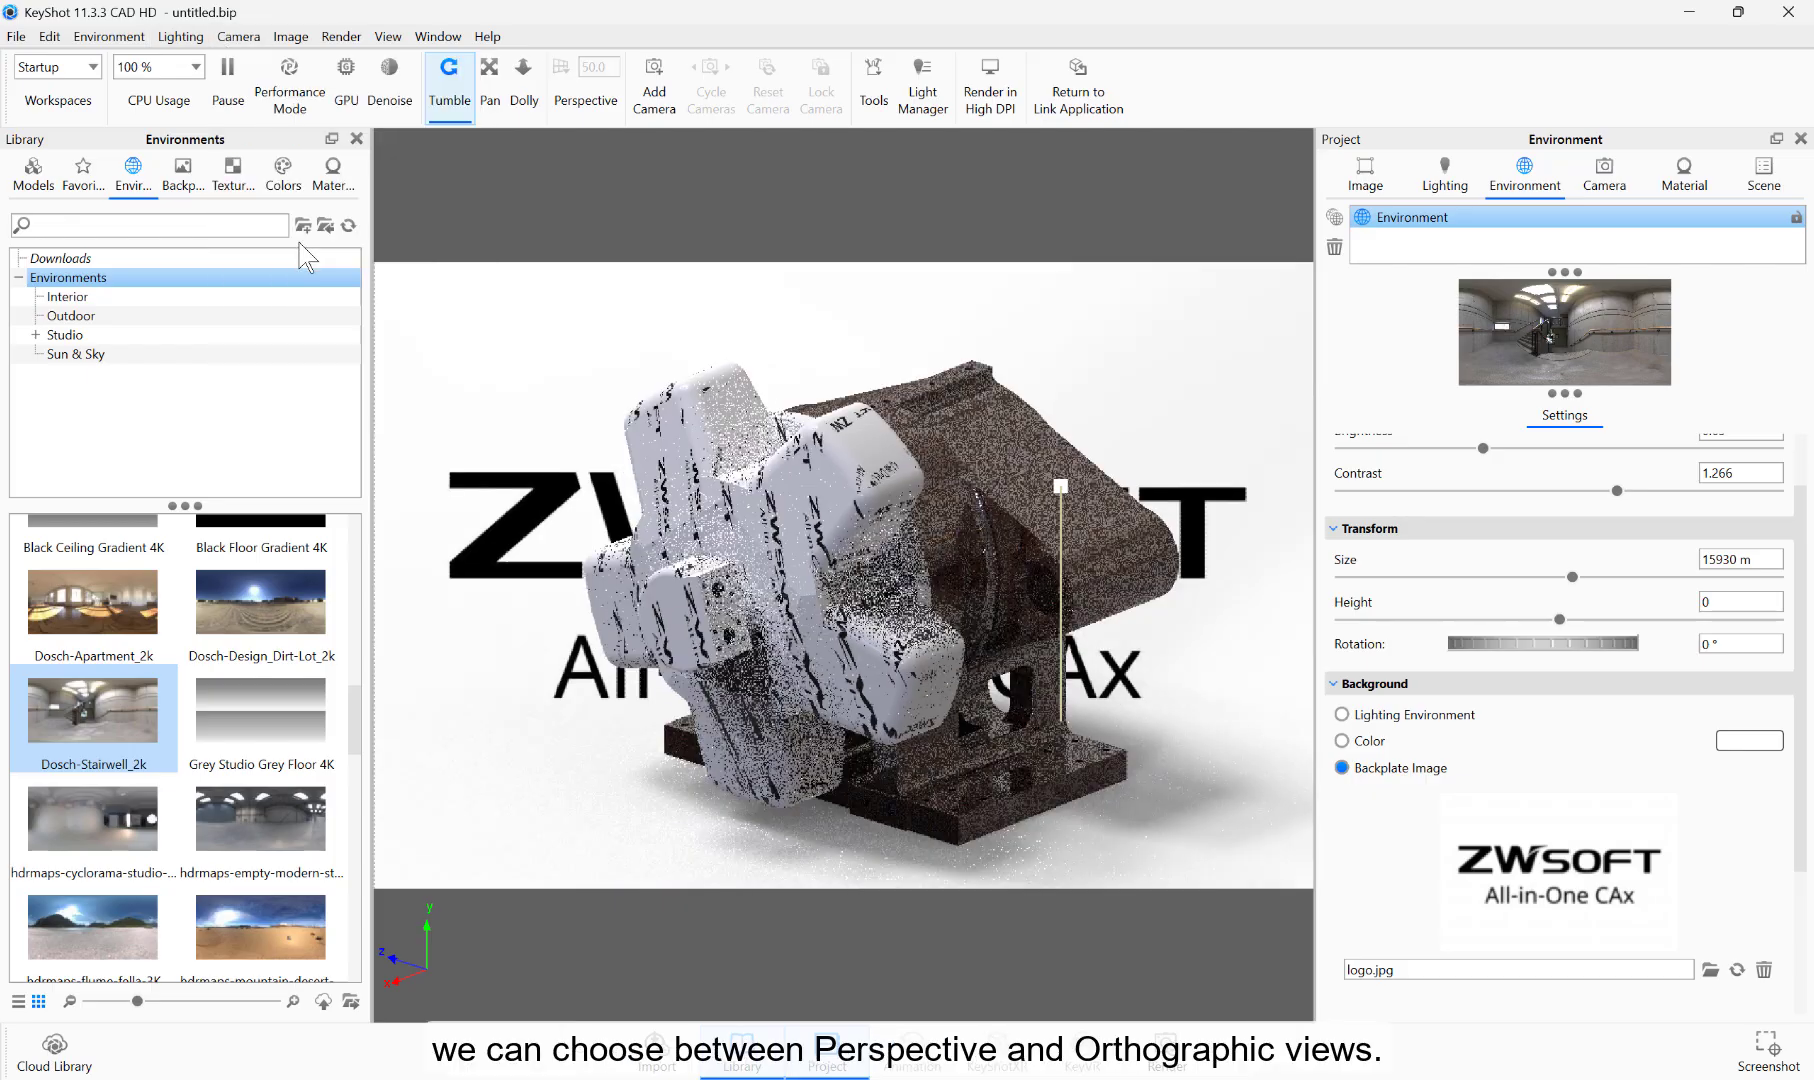
pyautogui.click(238, 36)
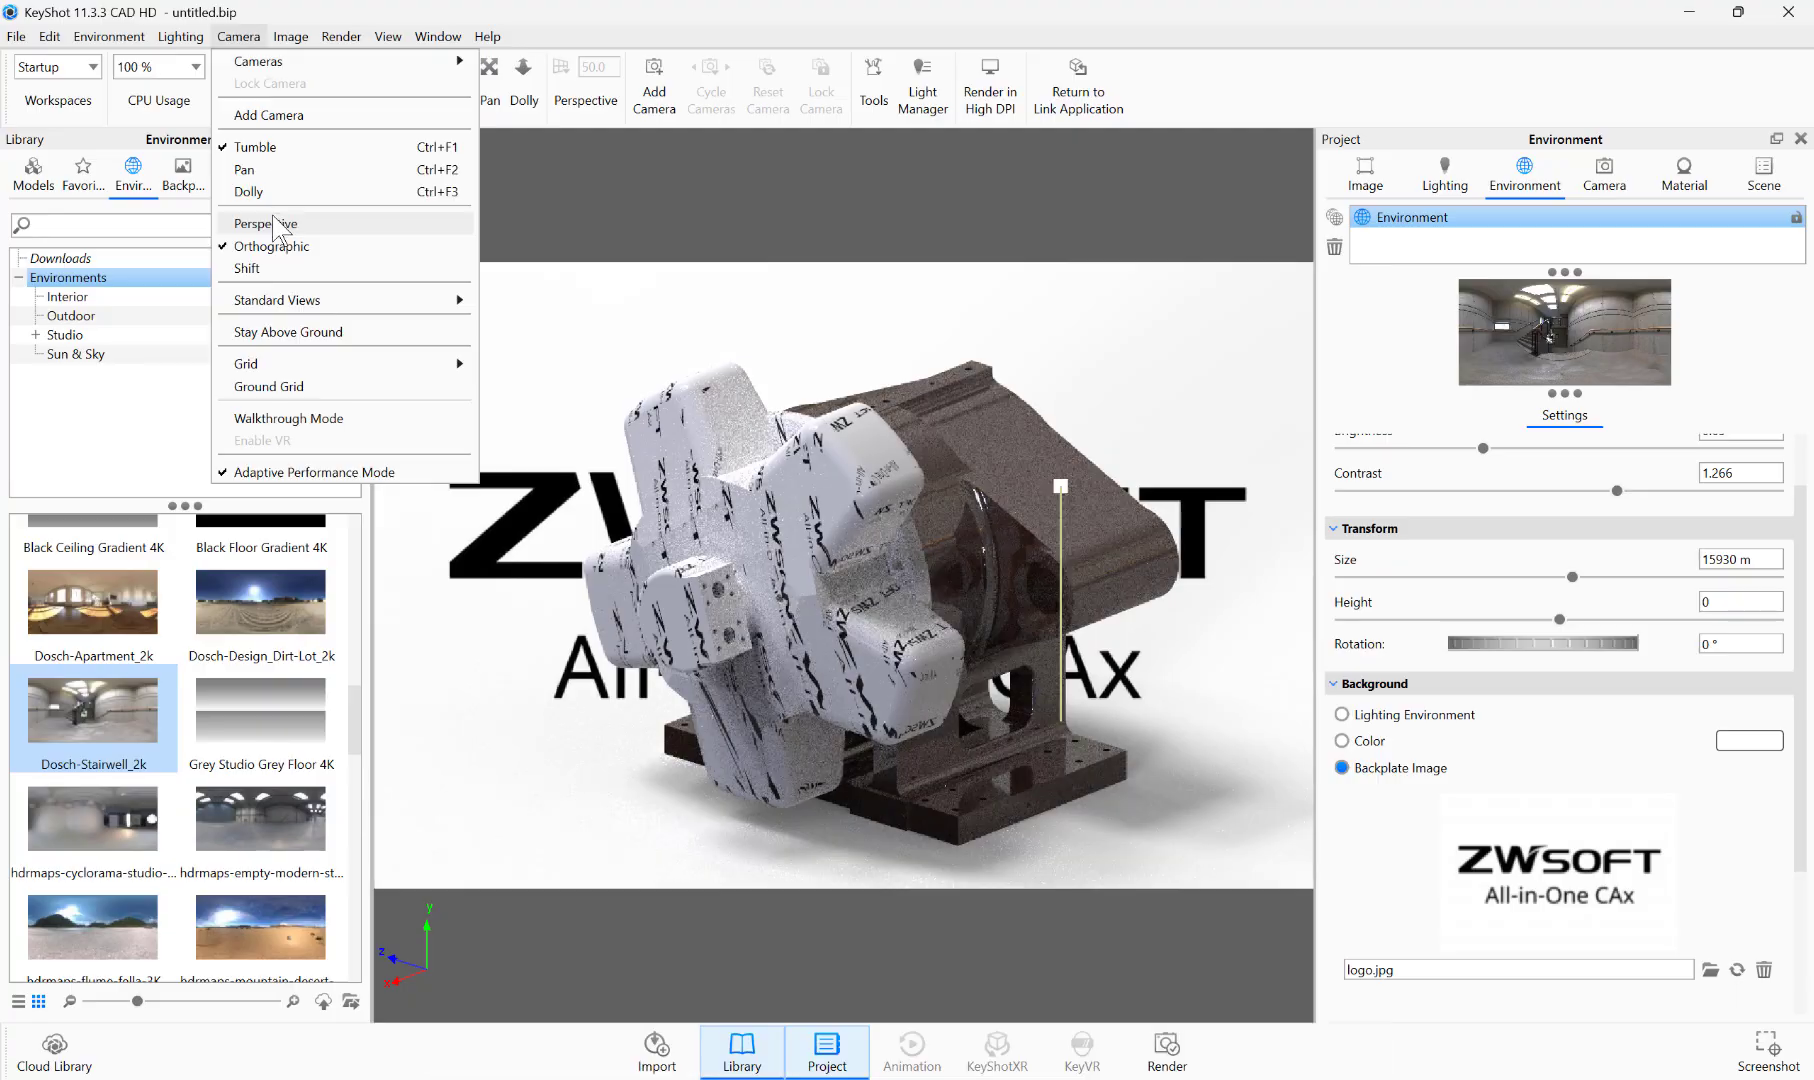
pyautogui.click(278, 227)
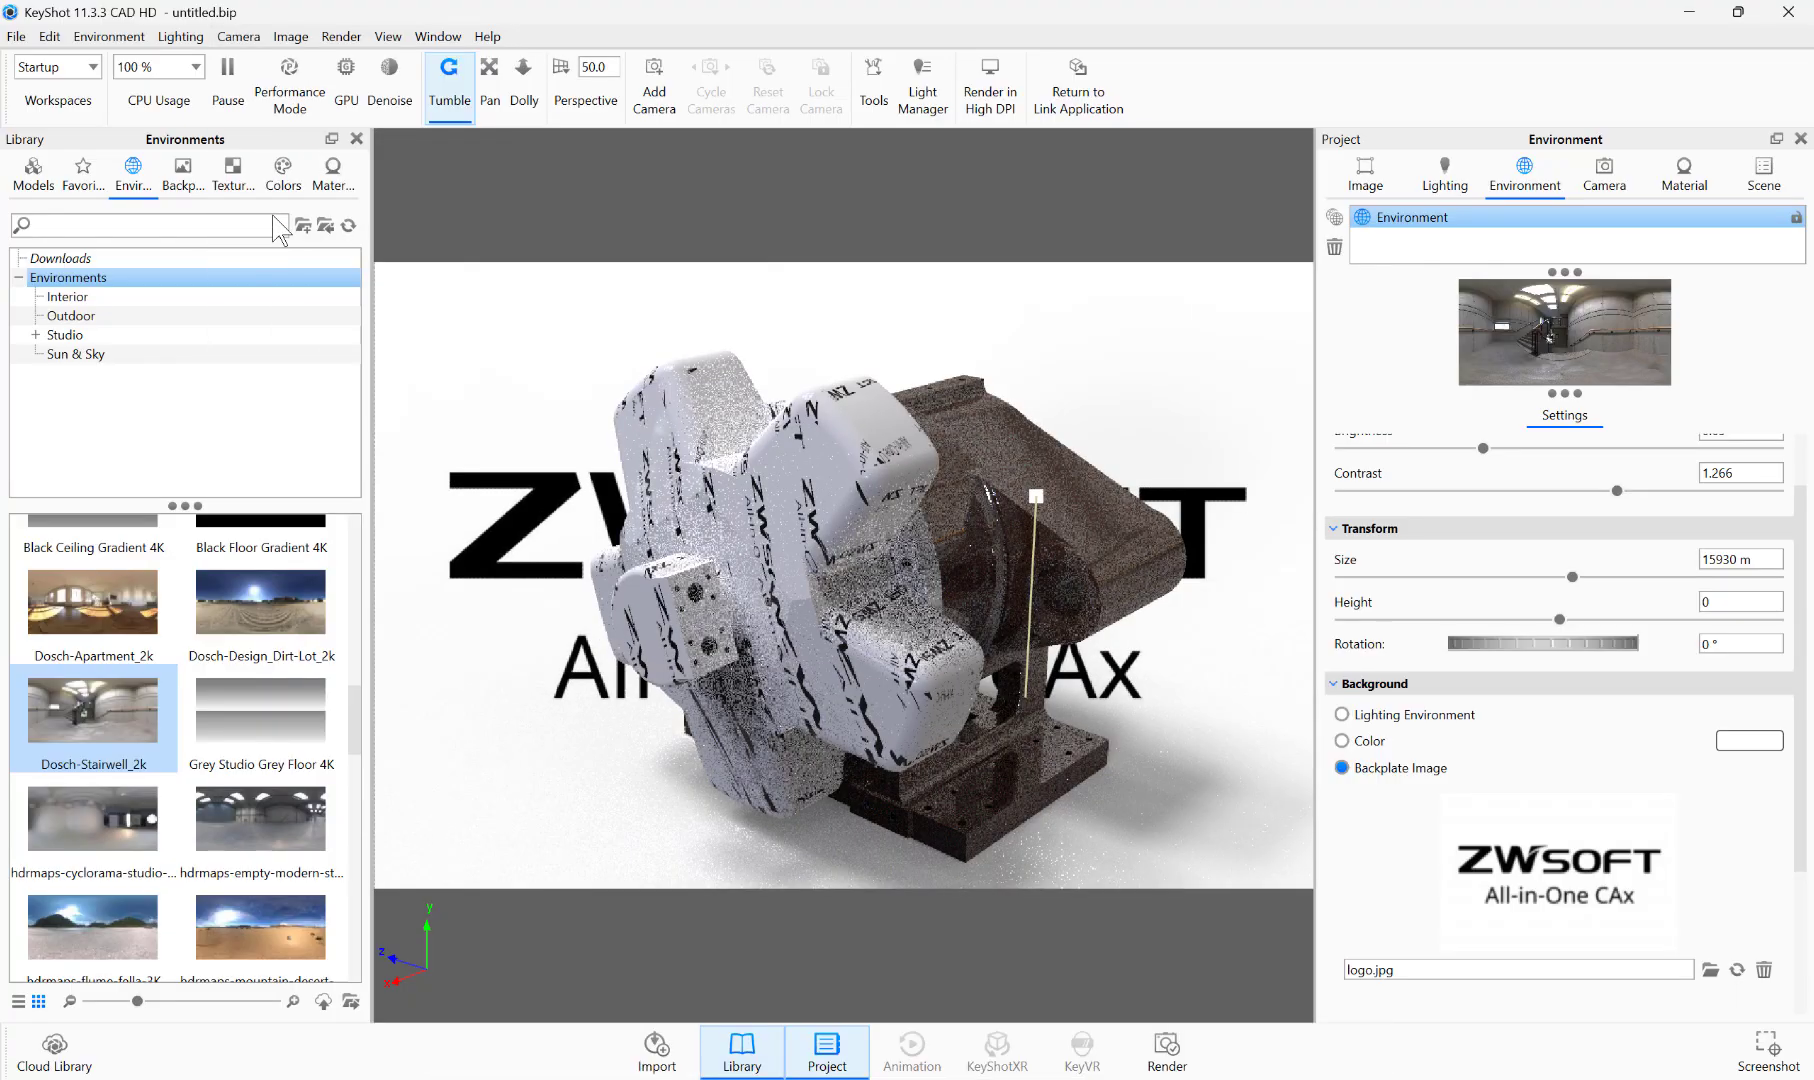
pyautogui.click(592, 92)
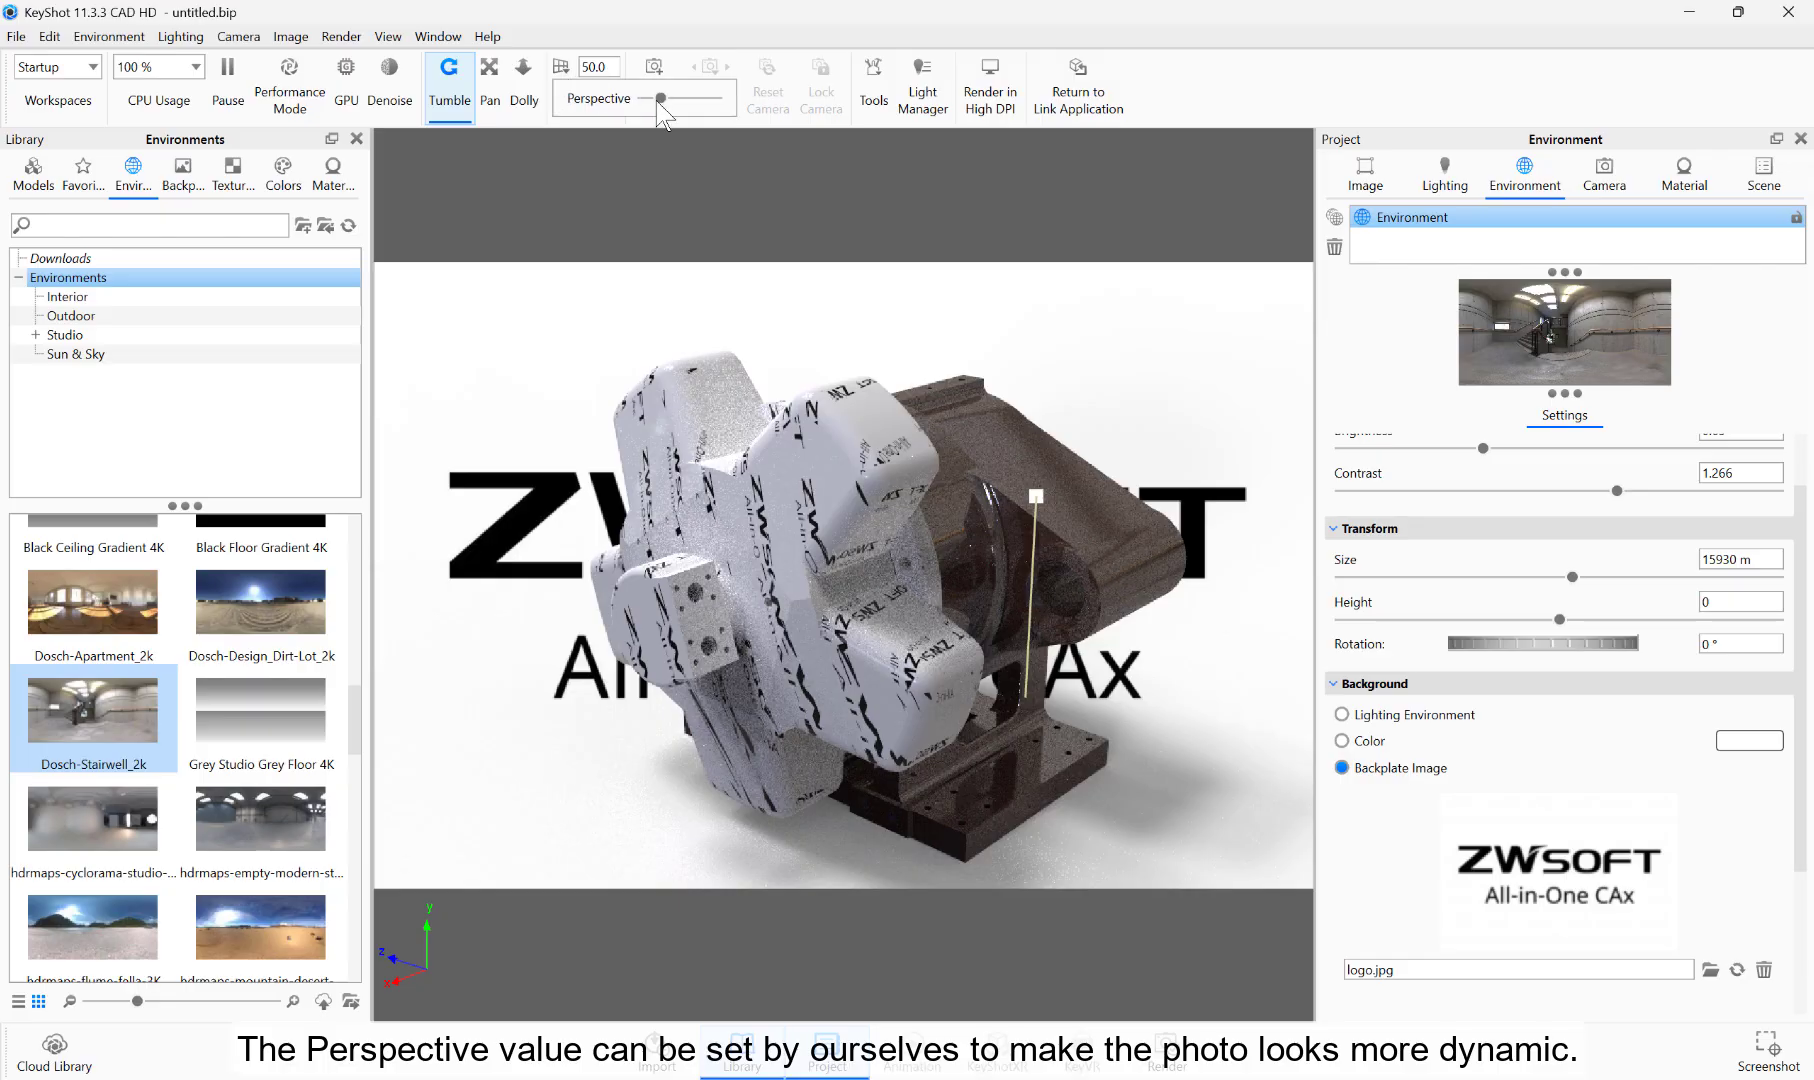
pyautogui.moveTo(661, 103); pyautogui.dragTo(670, 106)
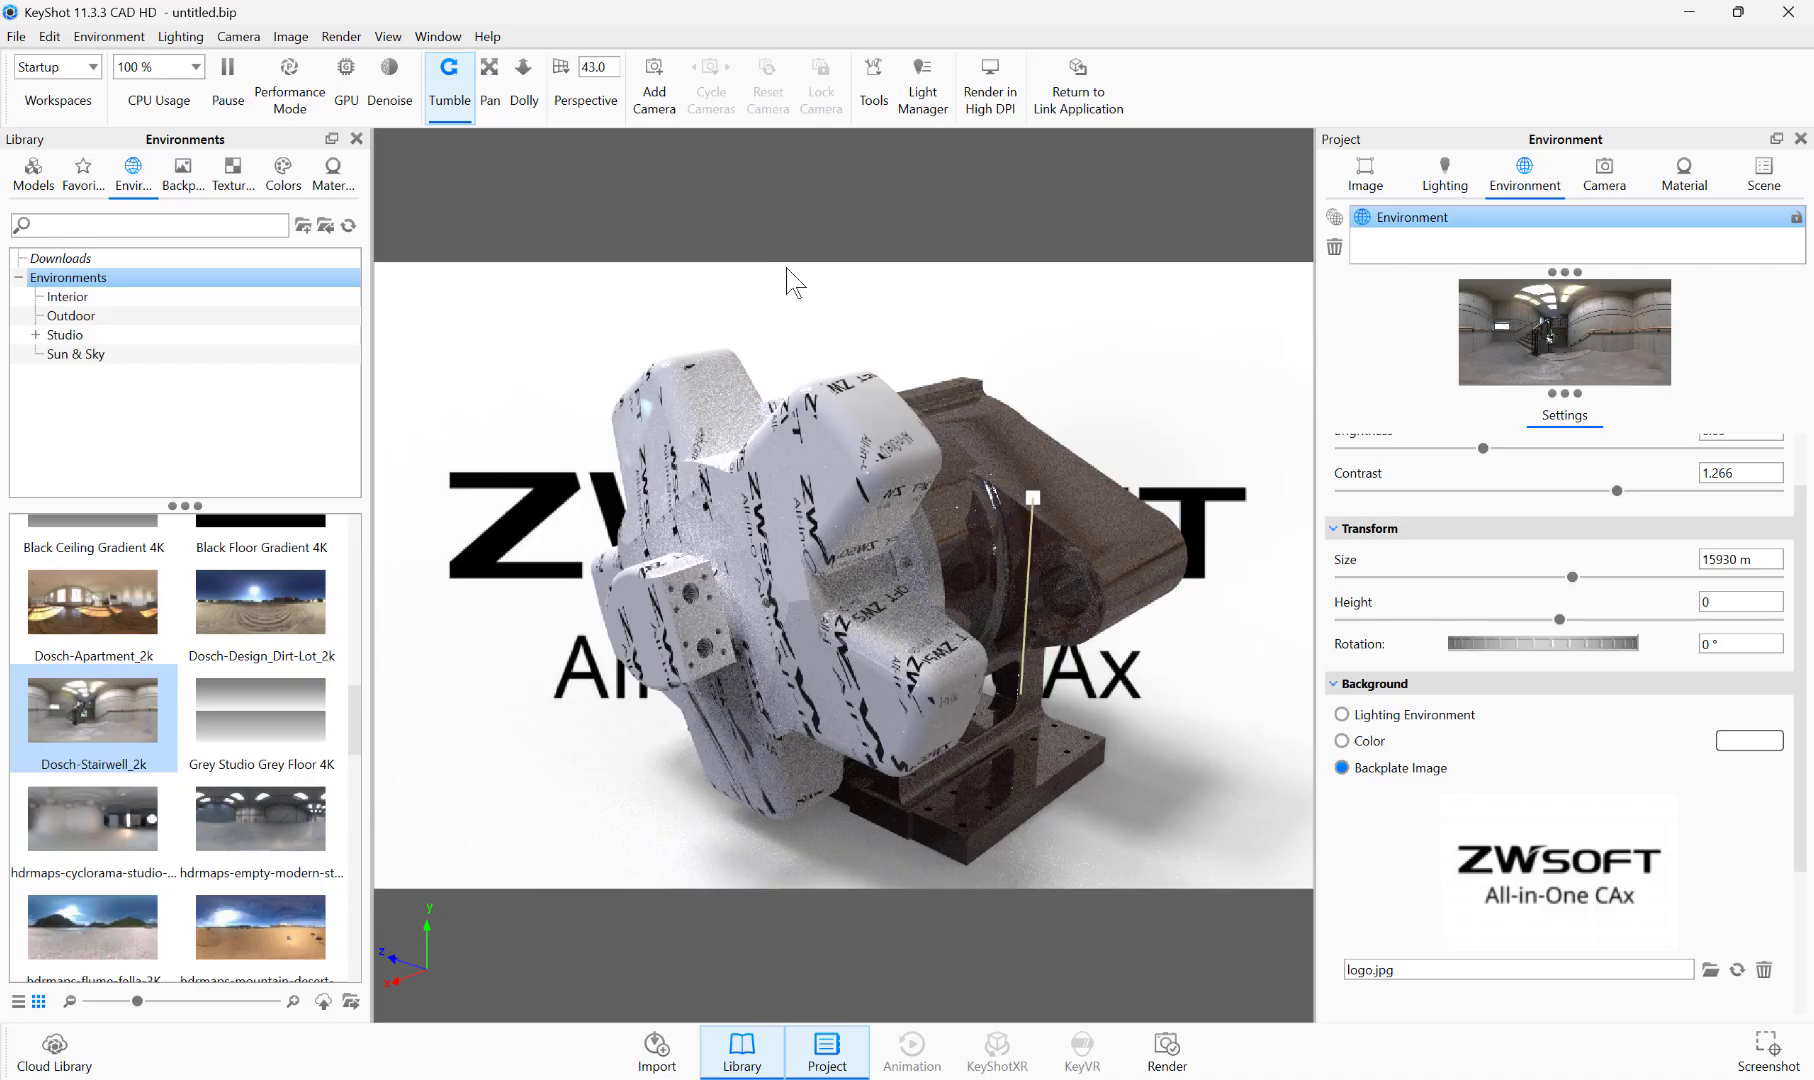
# Step: Add a camera from the current view, orbit the model, and switch between Free Camera and the new camera
pyautogui.click(1606, 178)
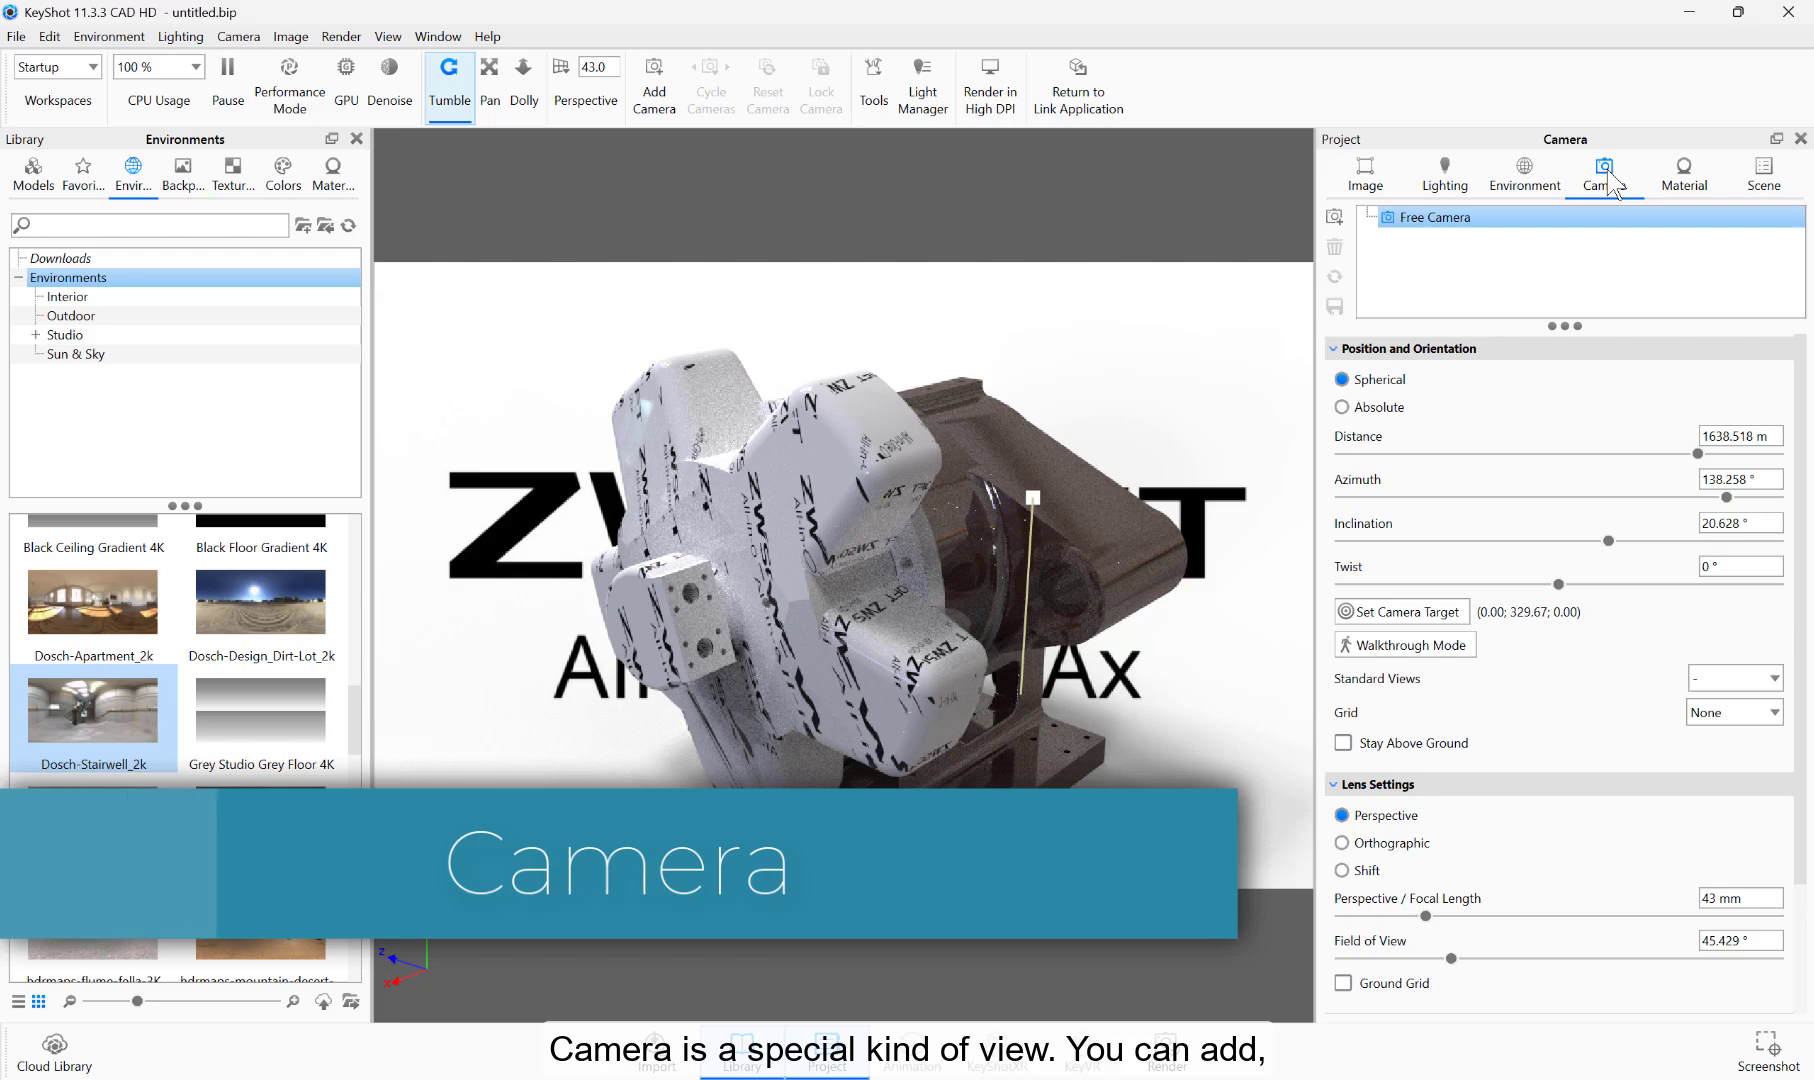
pyautogui.click(1335, 218)
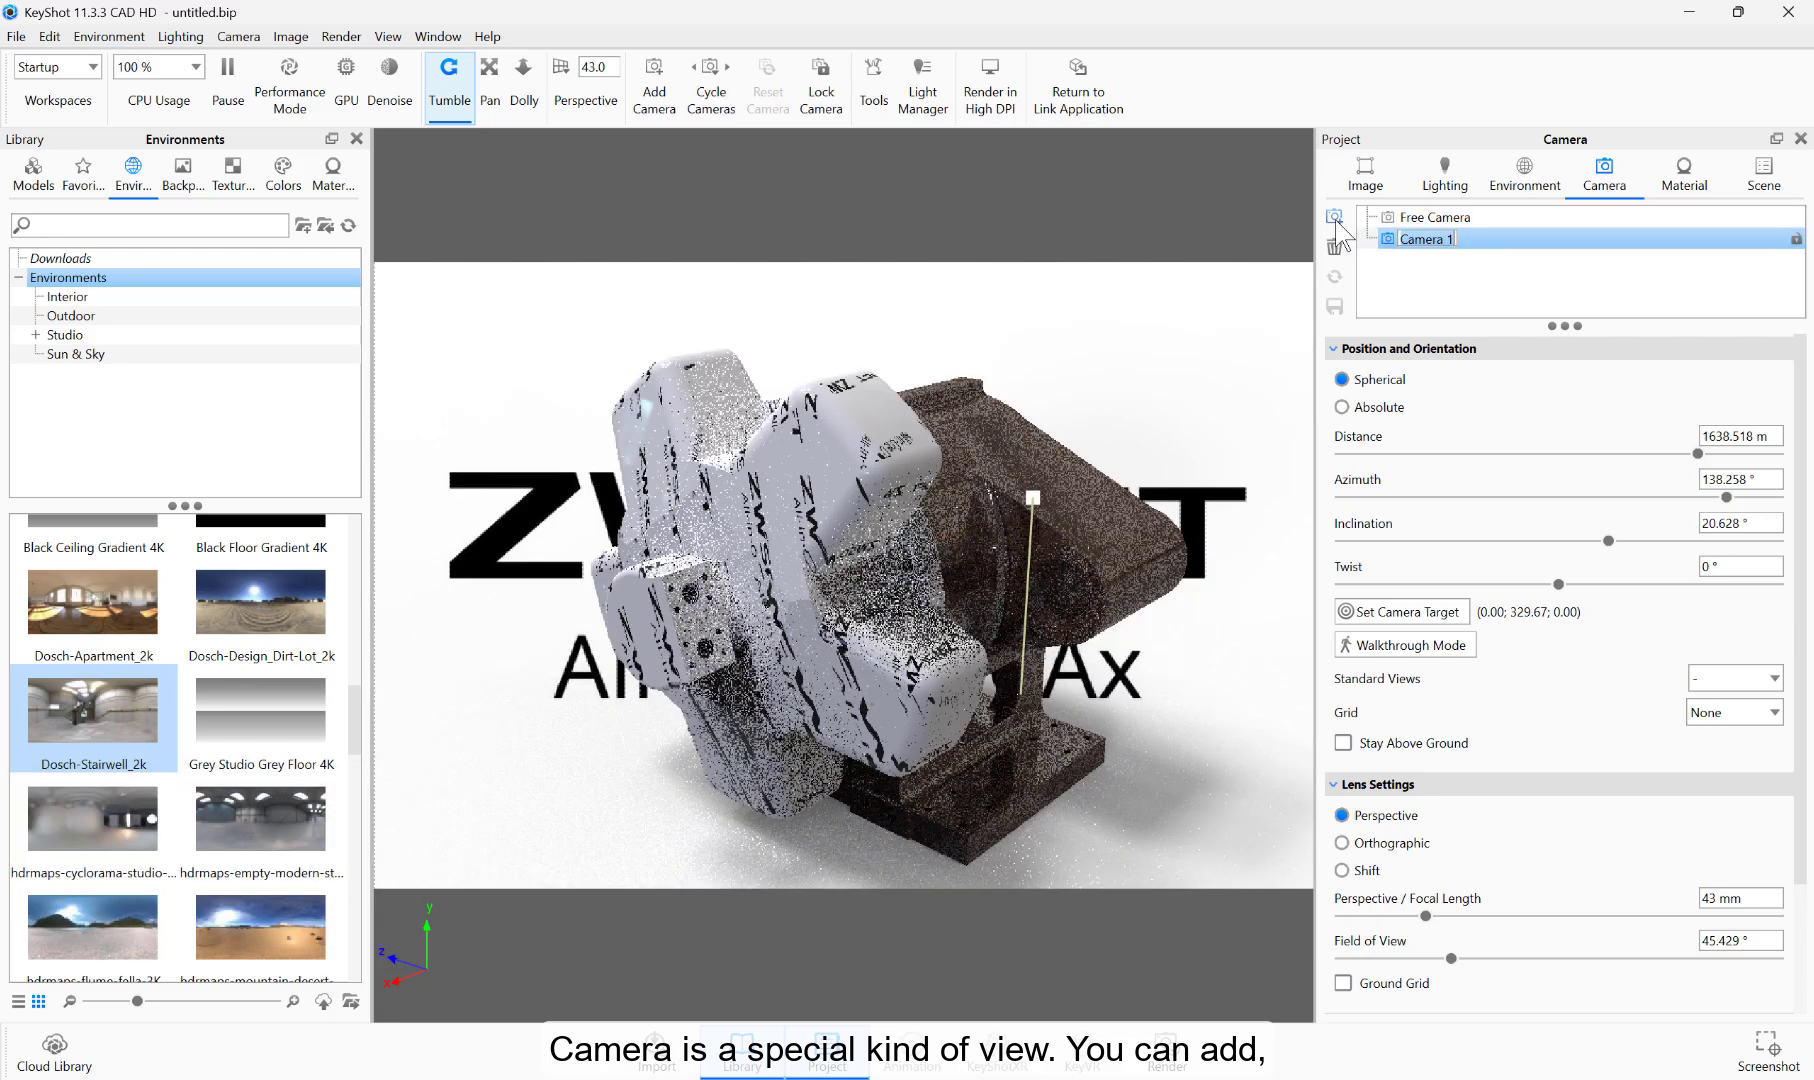
pyautogui.moveTo(1190, 440); pyautogui.dragTo(1130, 405)
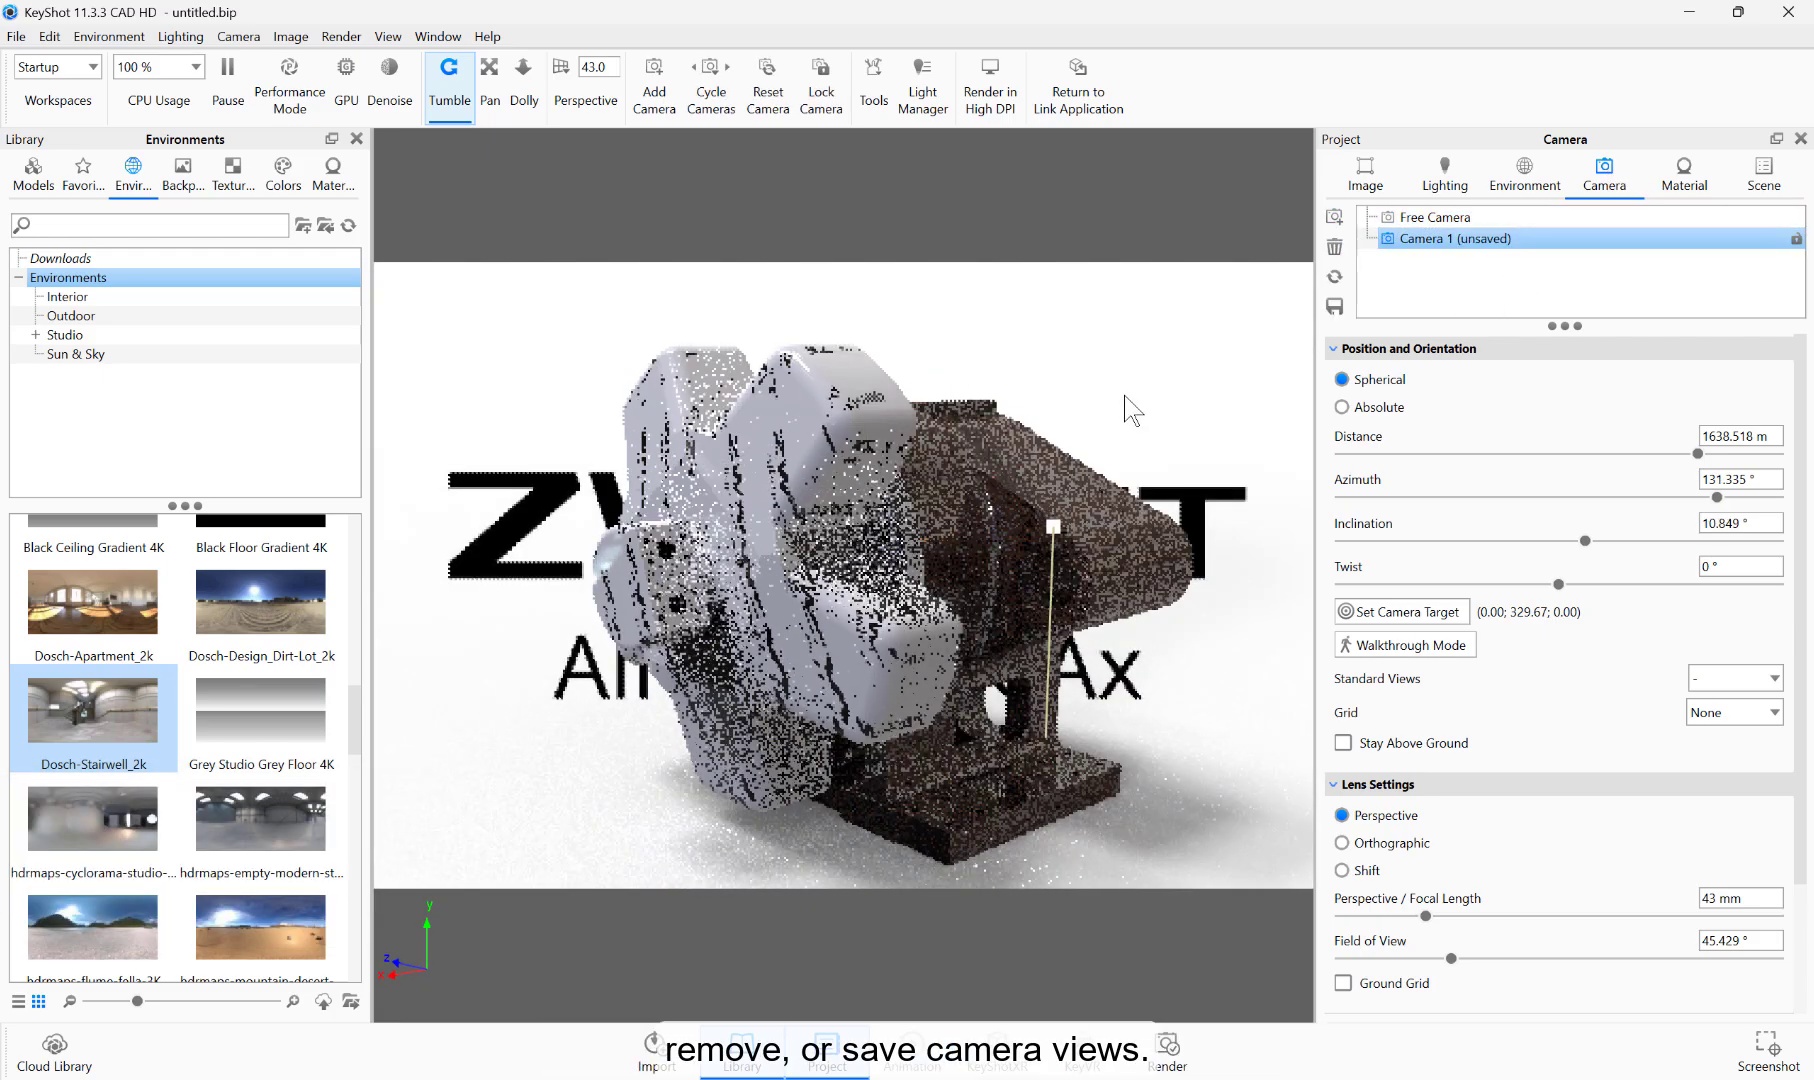
pyautogui.click(1440, 217)
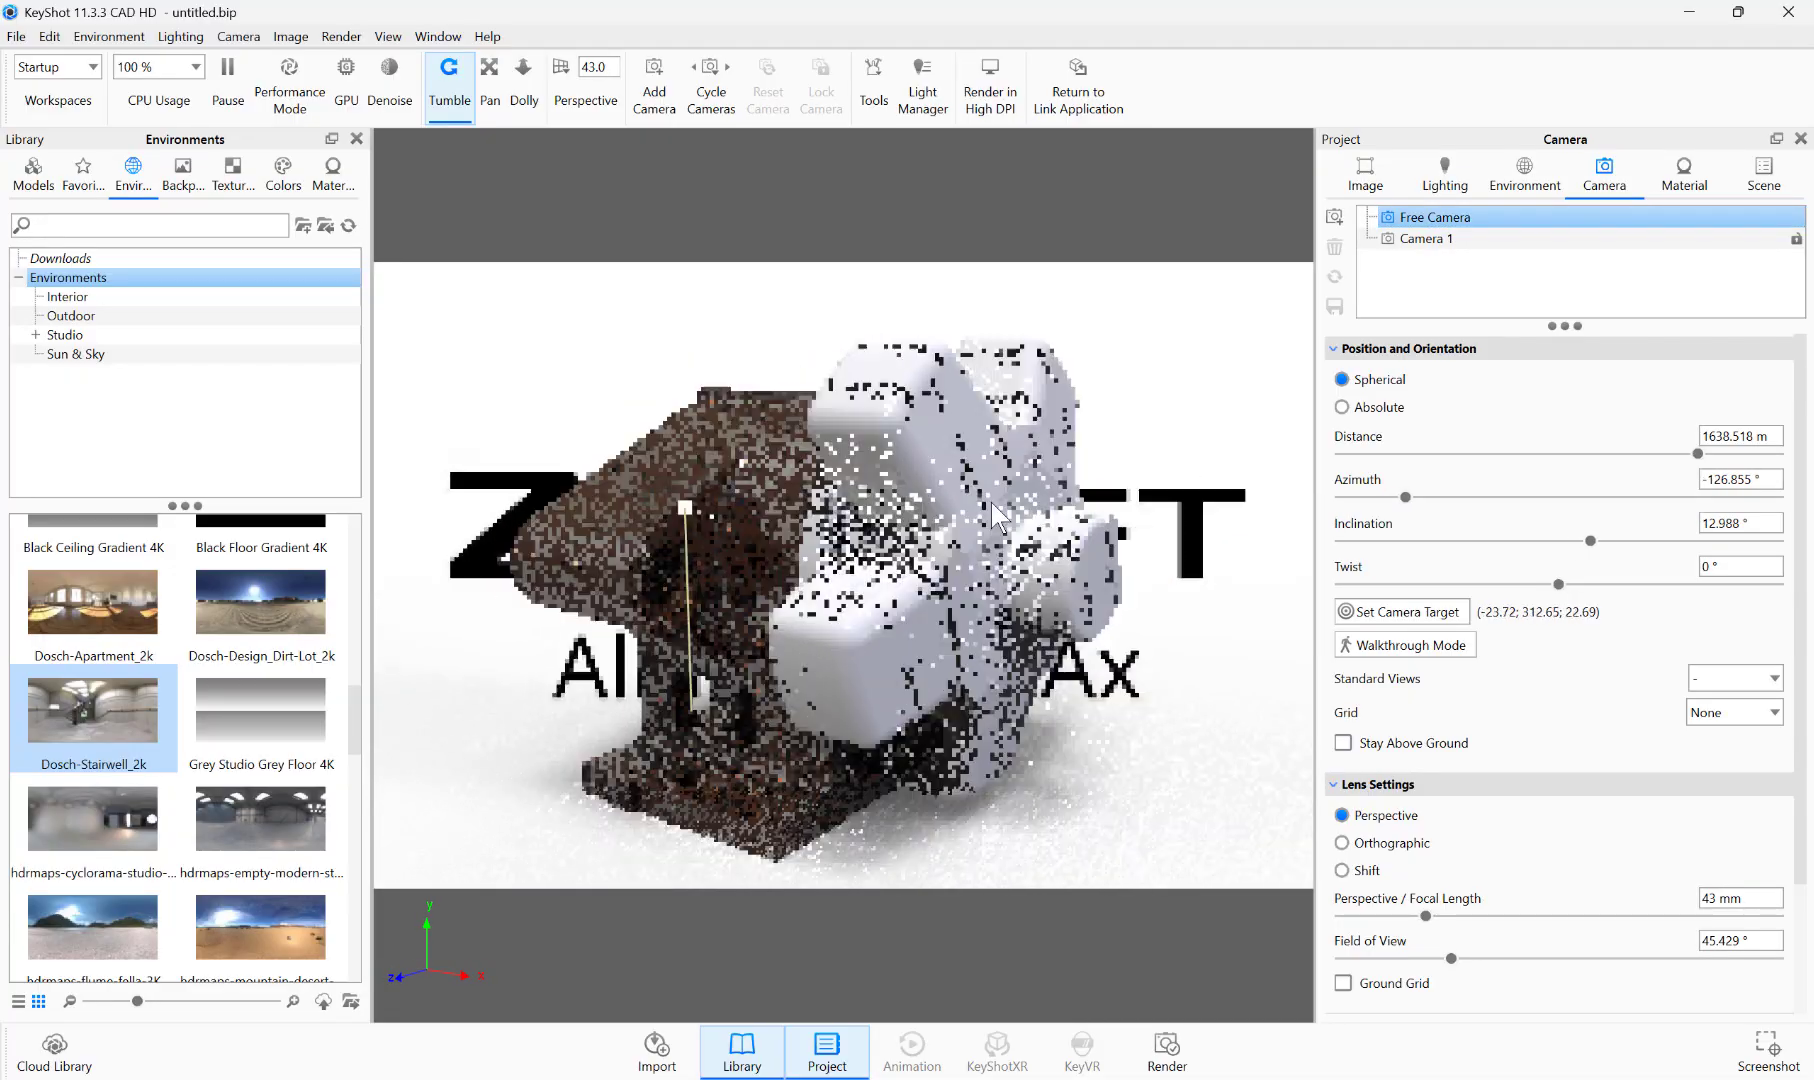
pyautogui.doubleClick(1445, 240)
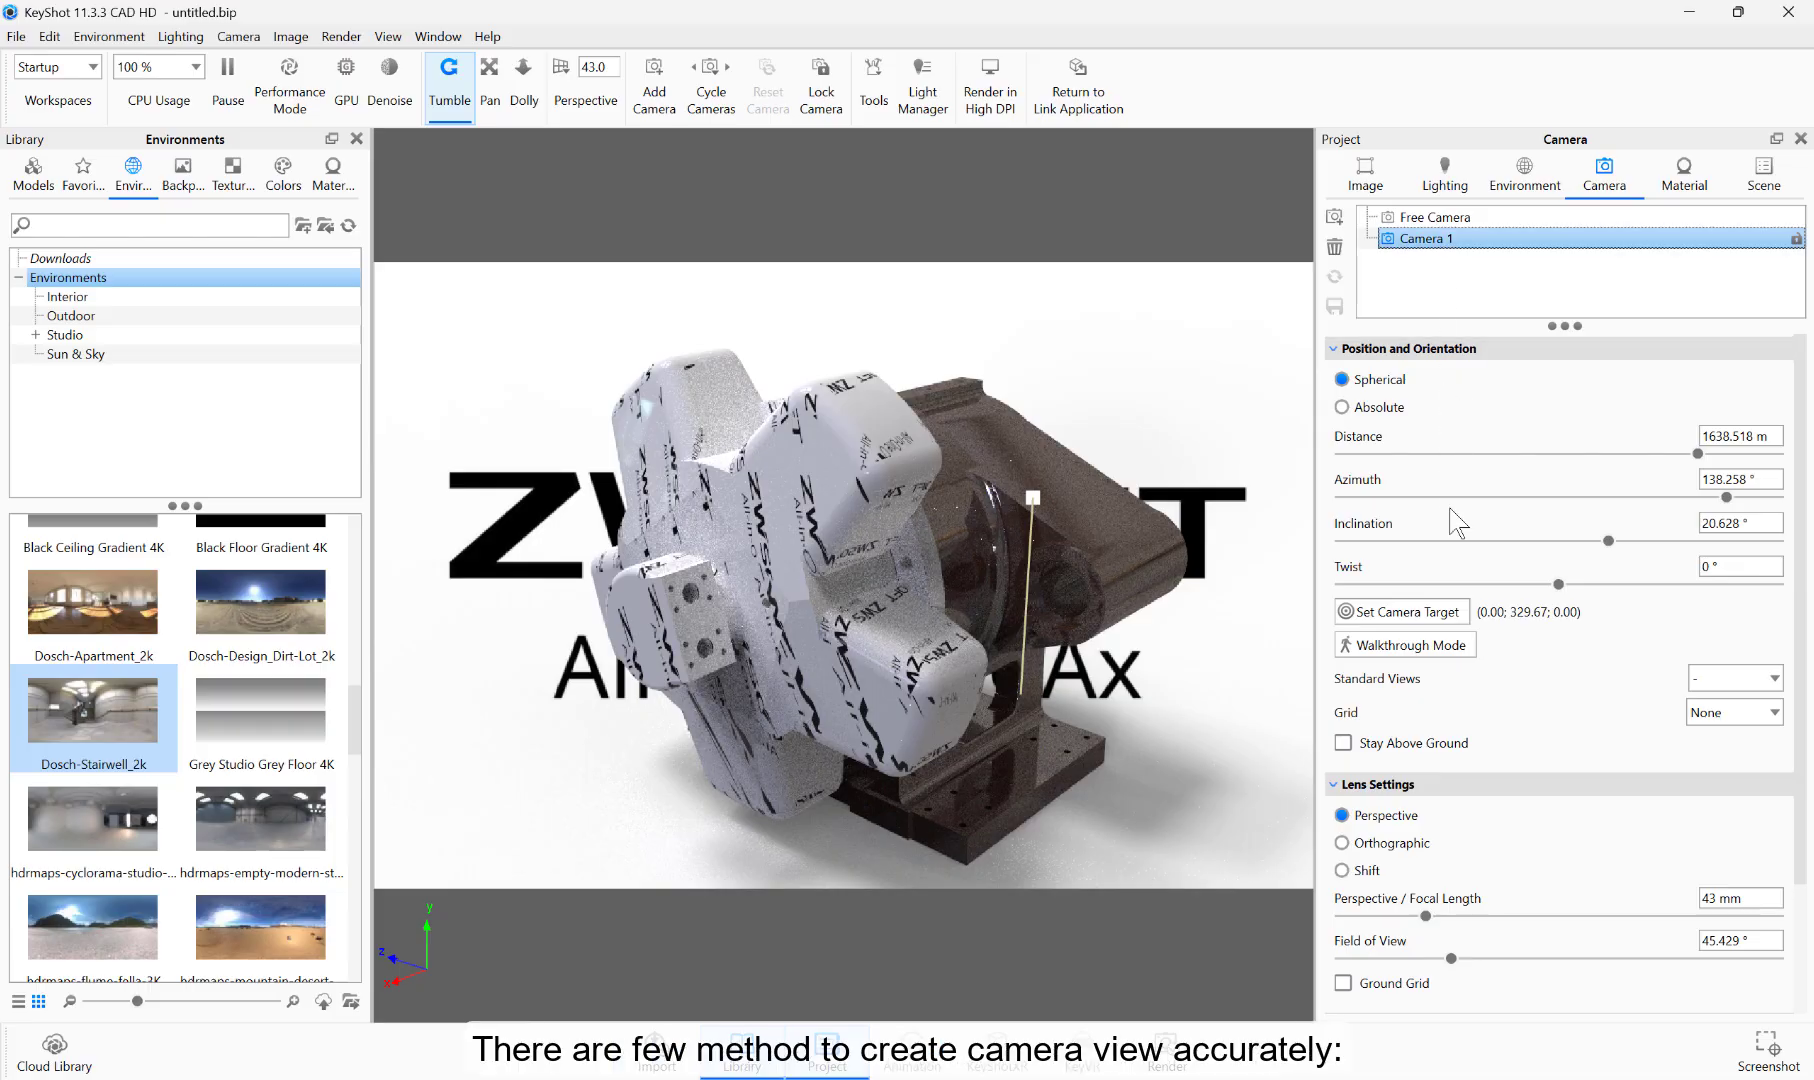
# Step: Try different points on the base and housing as the camera target
pyautogui.click(1430, 615)
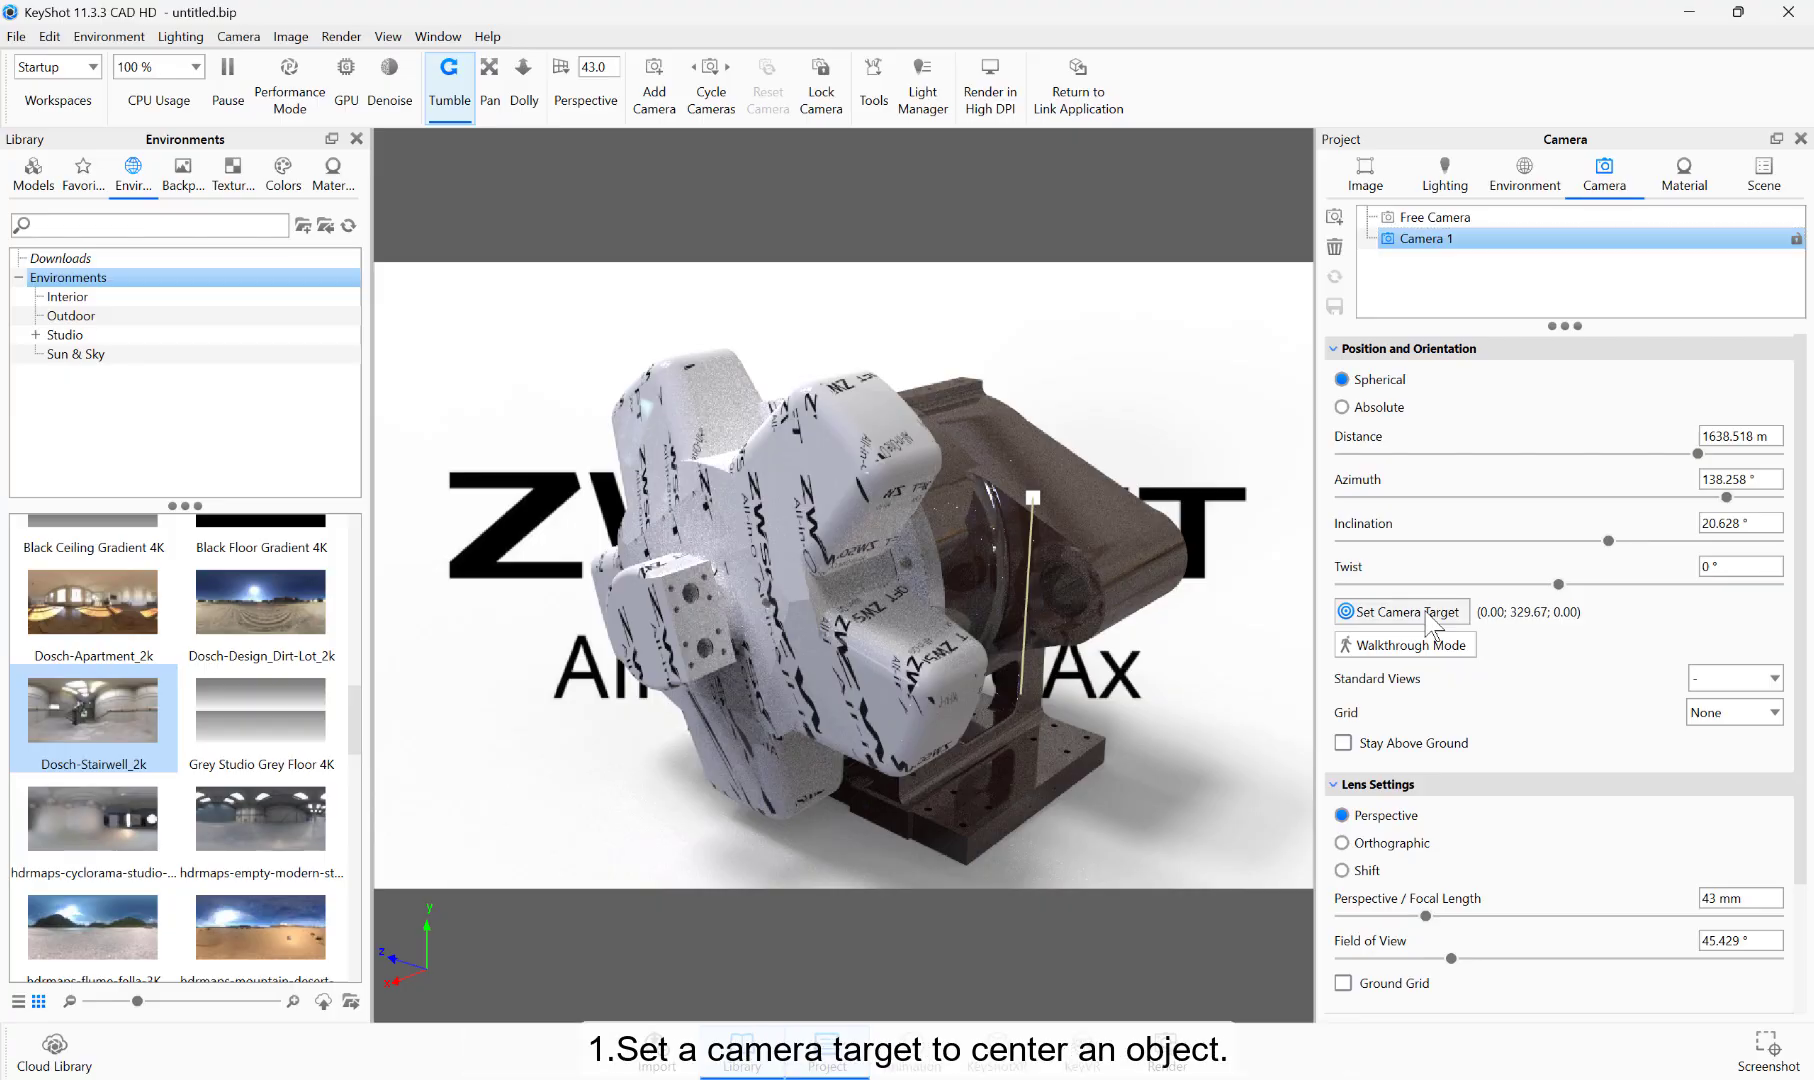
pyautogui.click(1015, 765)
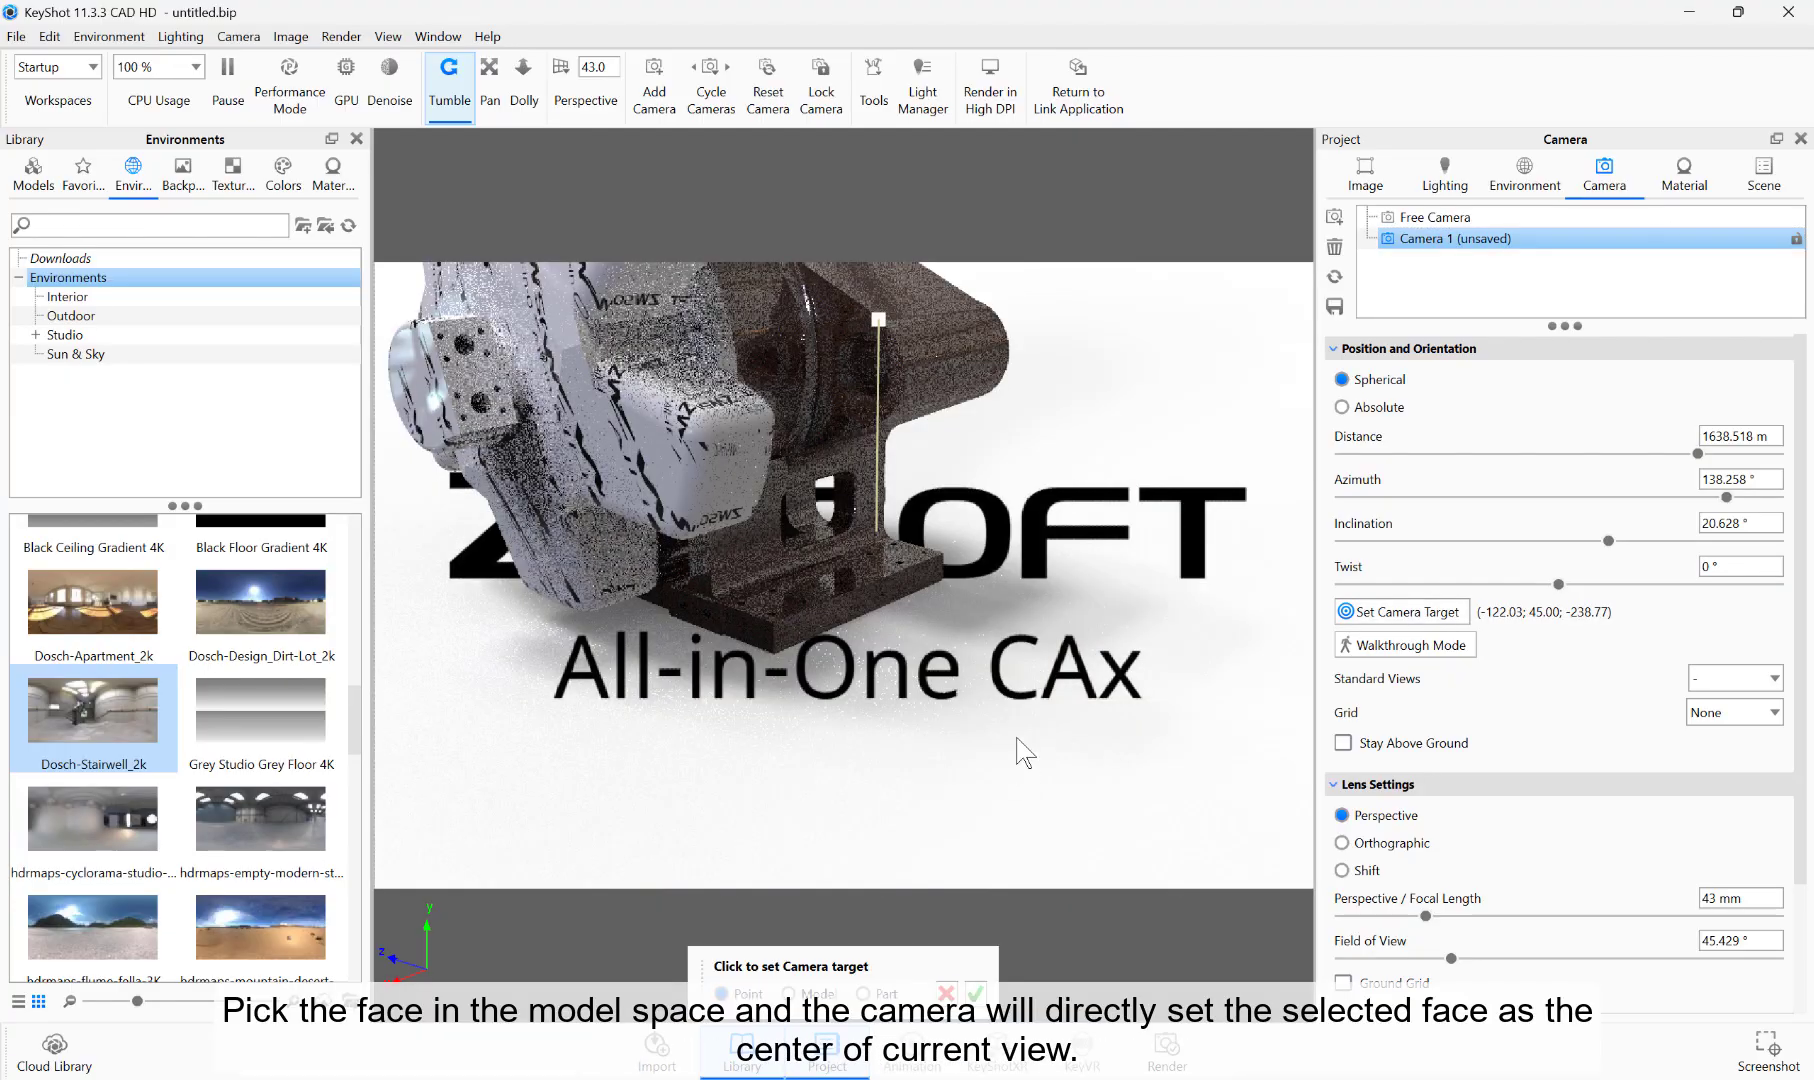
pyautogui.click(800, 508)
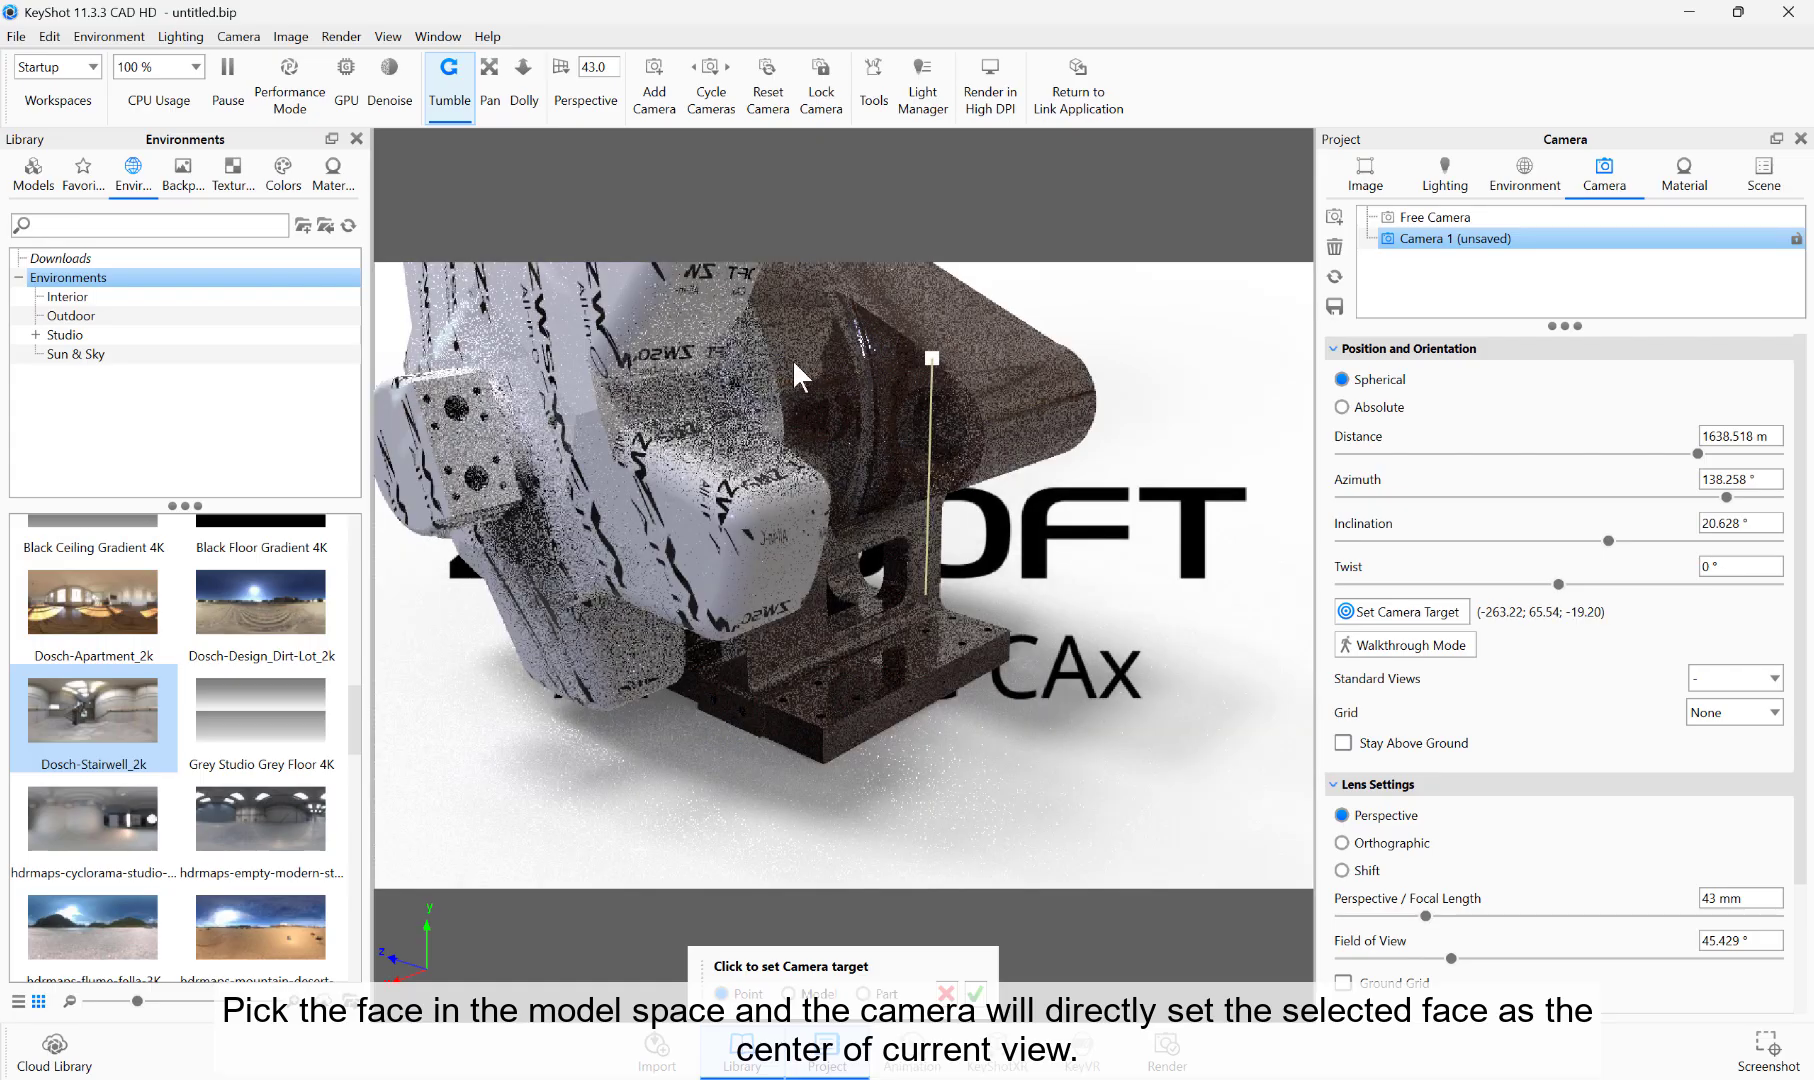
pyautogui.click(792, 360)
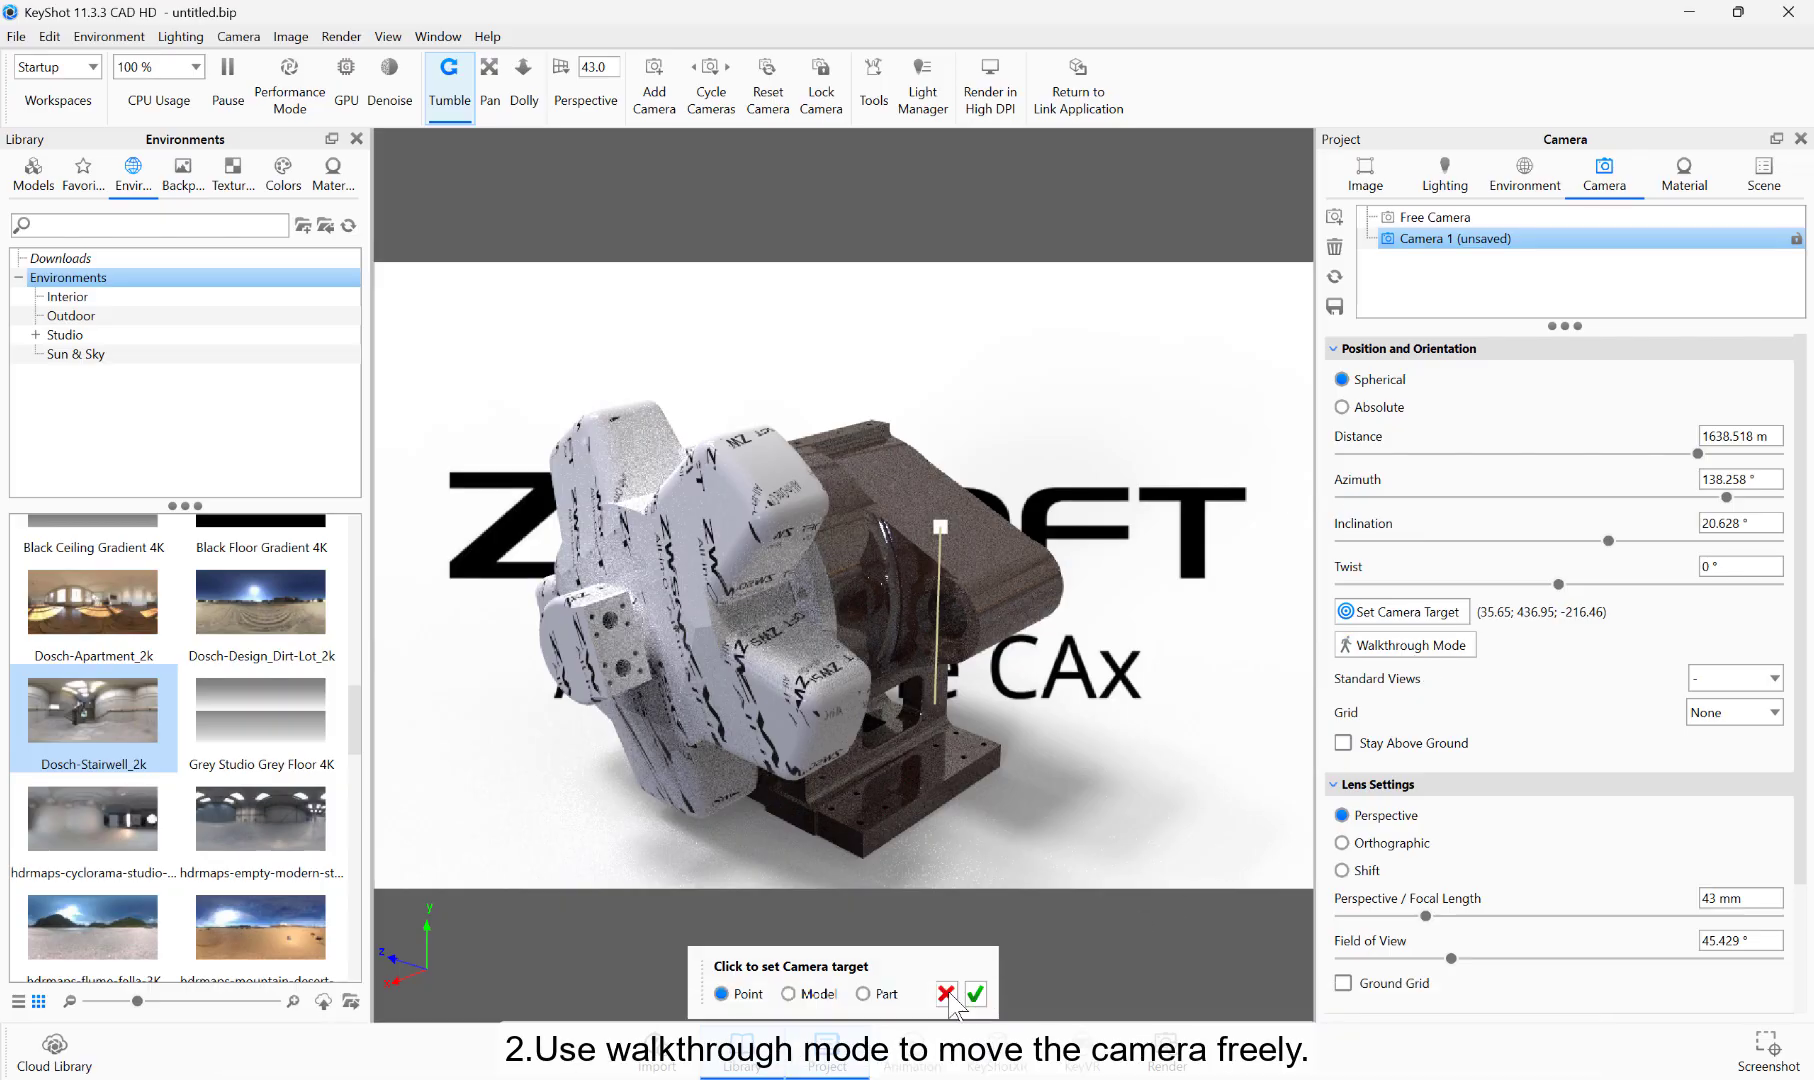
pyautogui.click(973, 992)
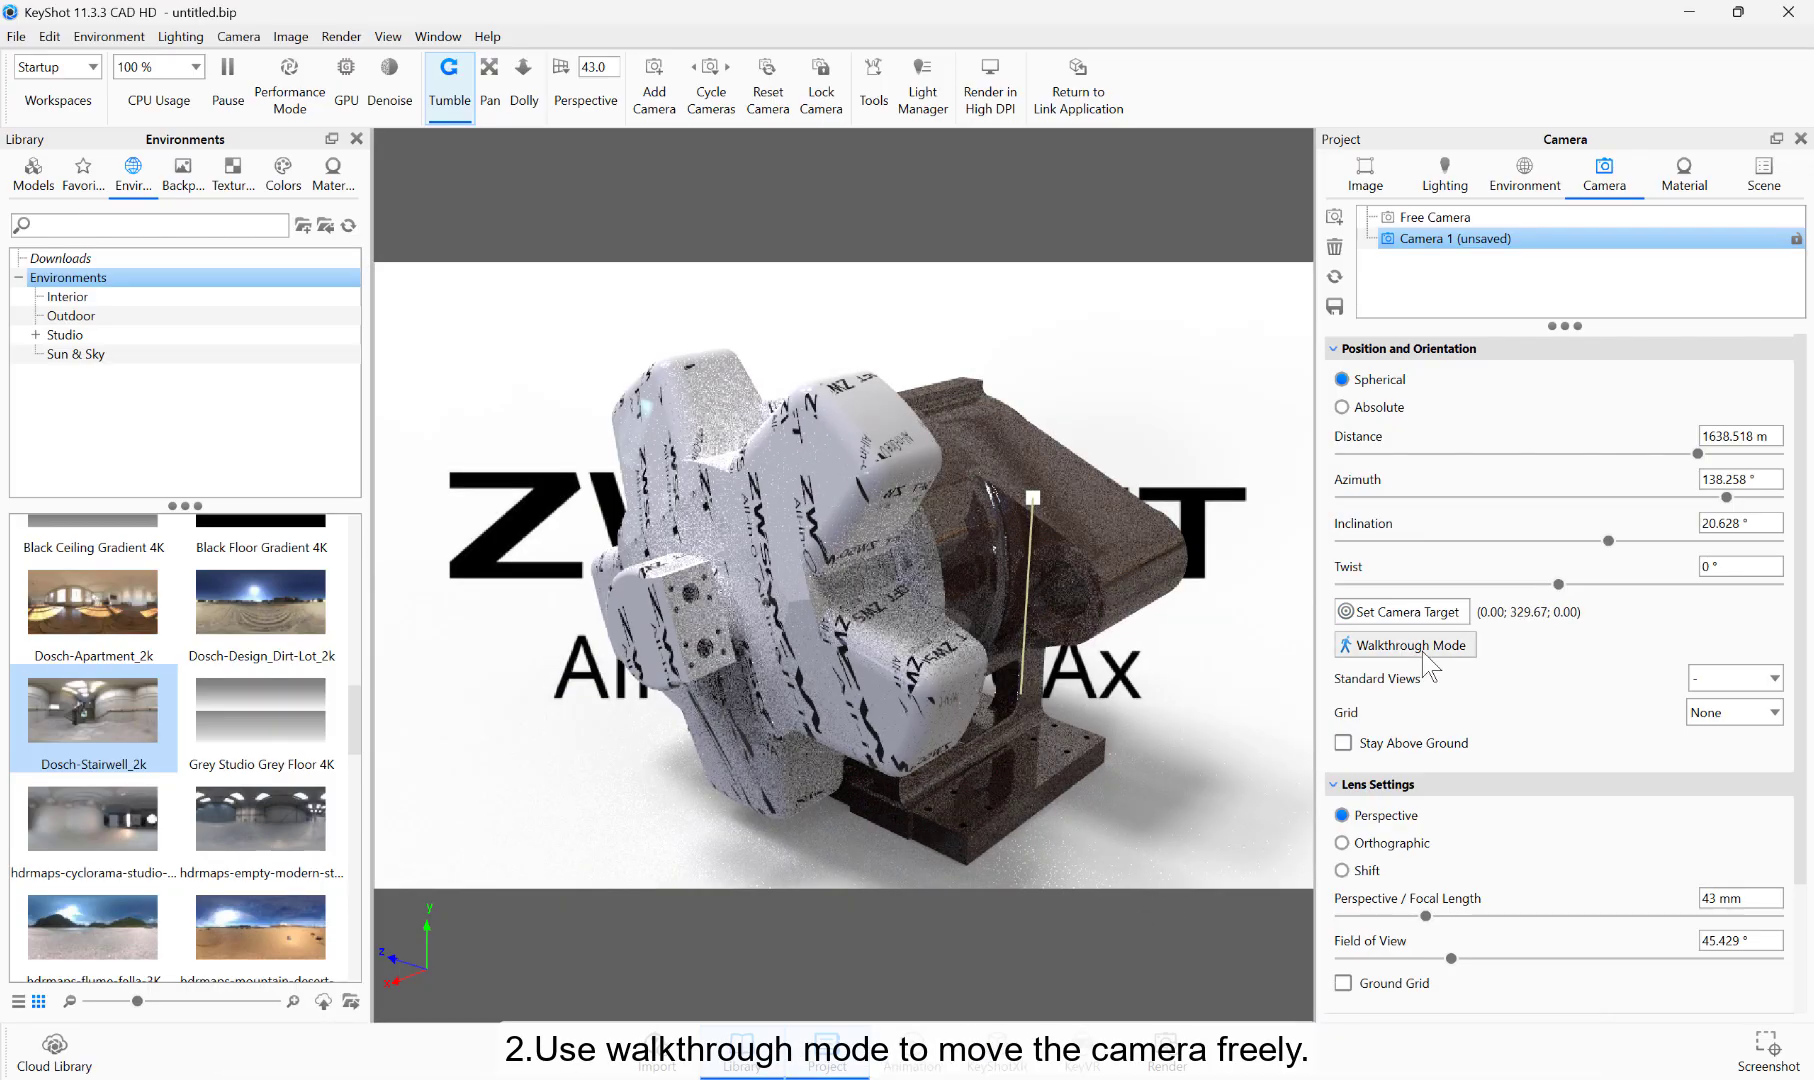
# Step: Create a first-person camera in Walkthrough Mode, move and rotate it slightly around the model, and accept the new view
pyautogui.click(1424, 652)
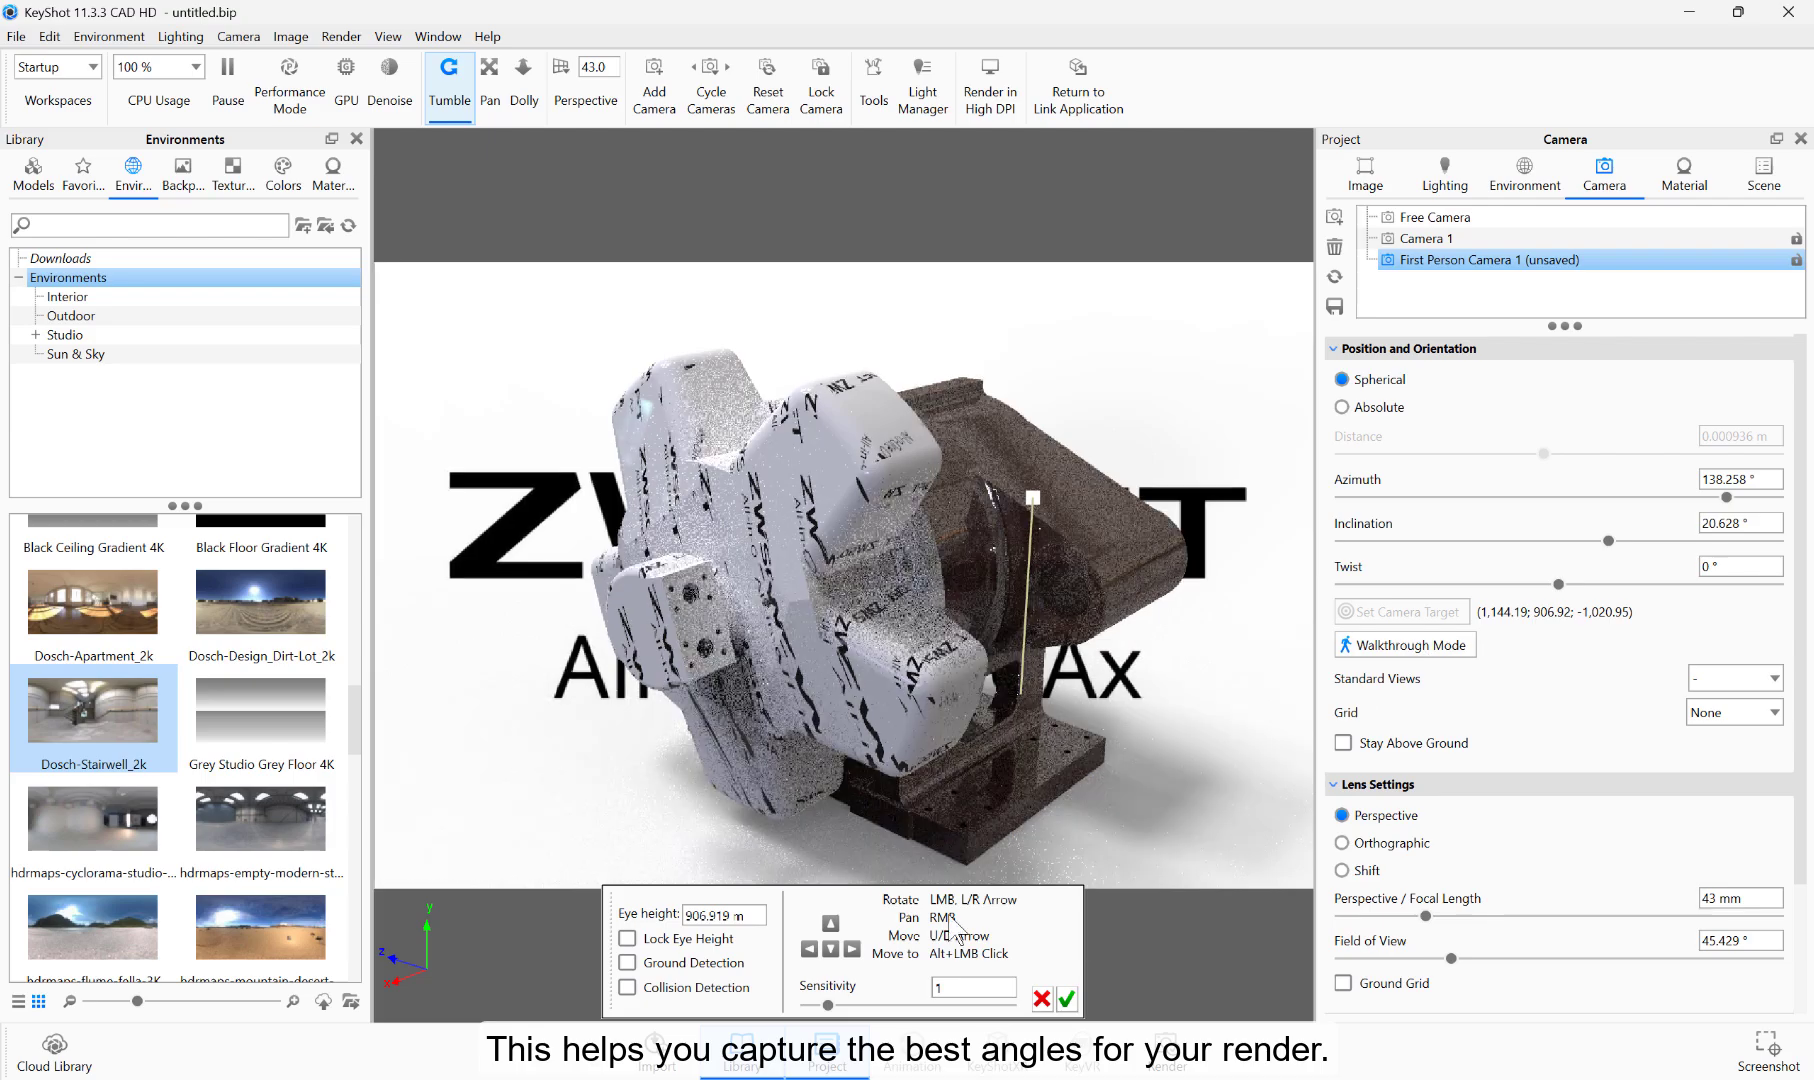
pyautogui.click(831, 923)
pyautogui.click(831, 923)
pyautogui.click(831, 950)
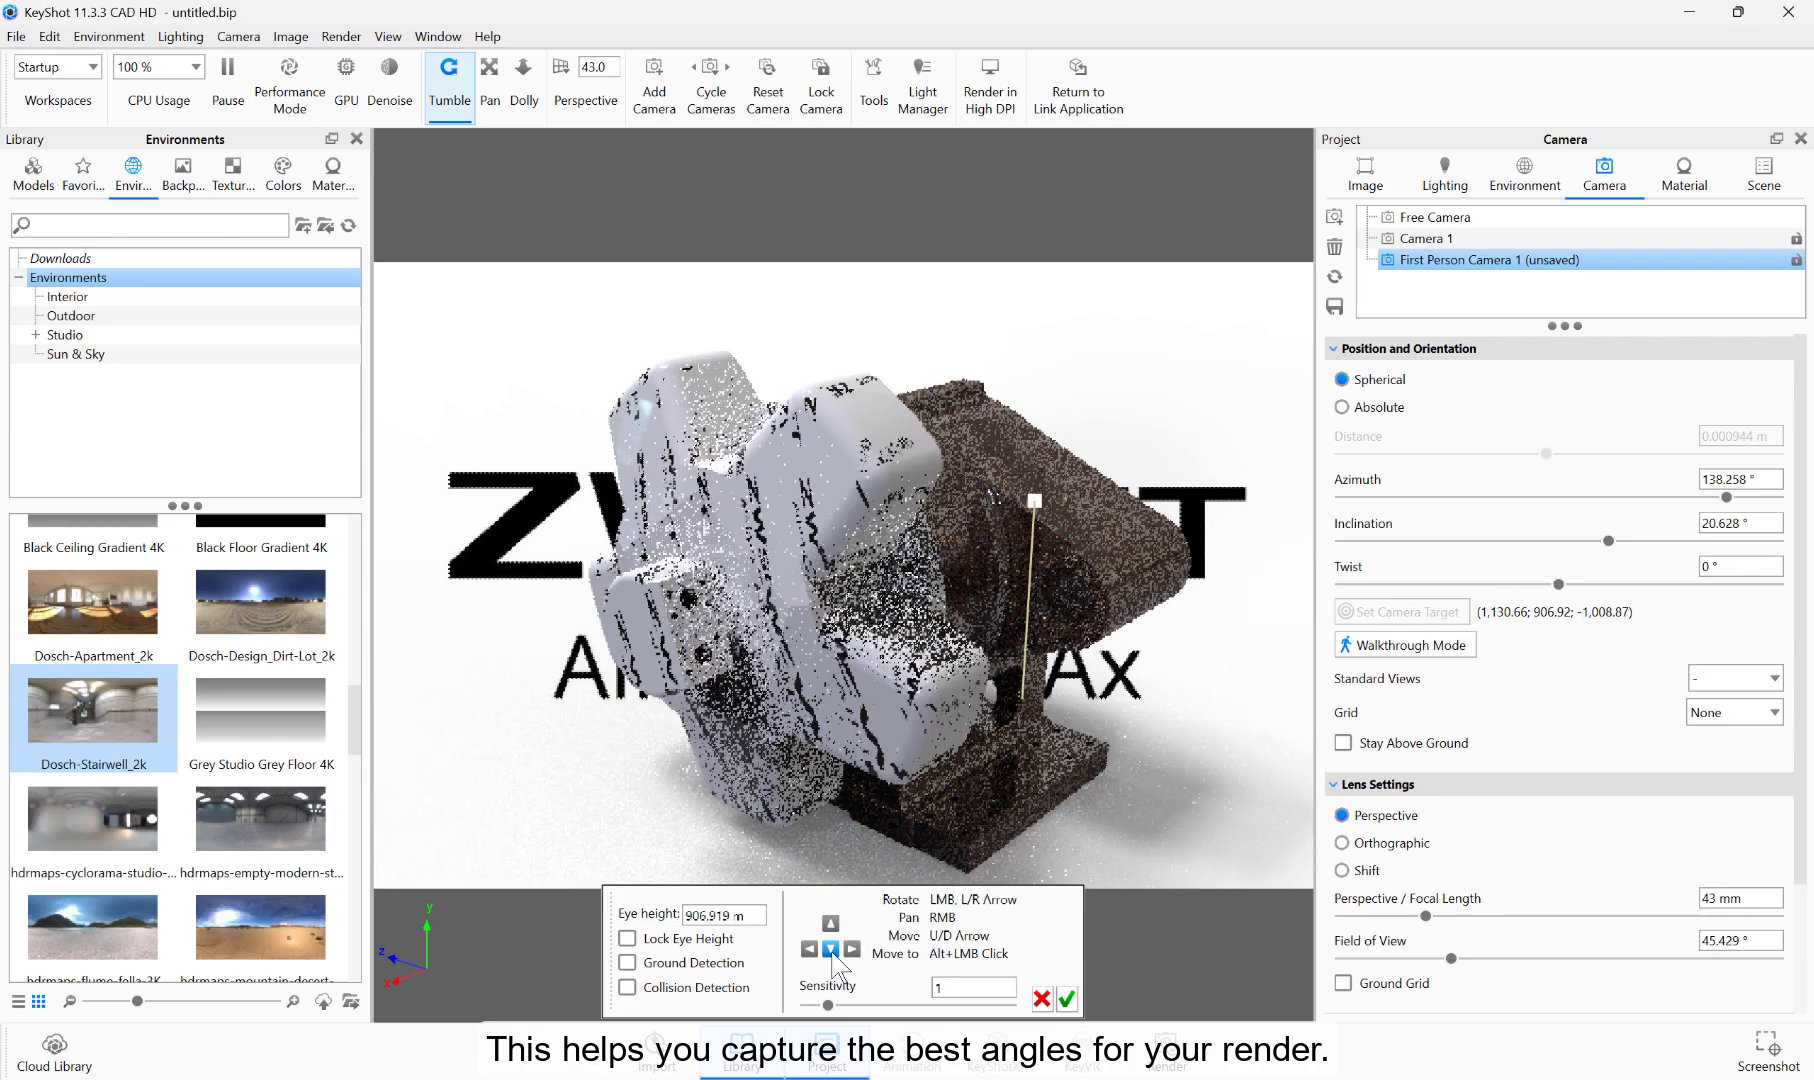
pyautogui.click(852, 949)
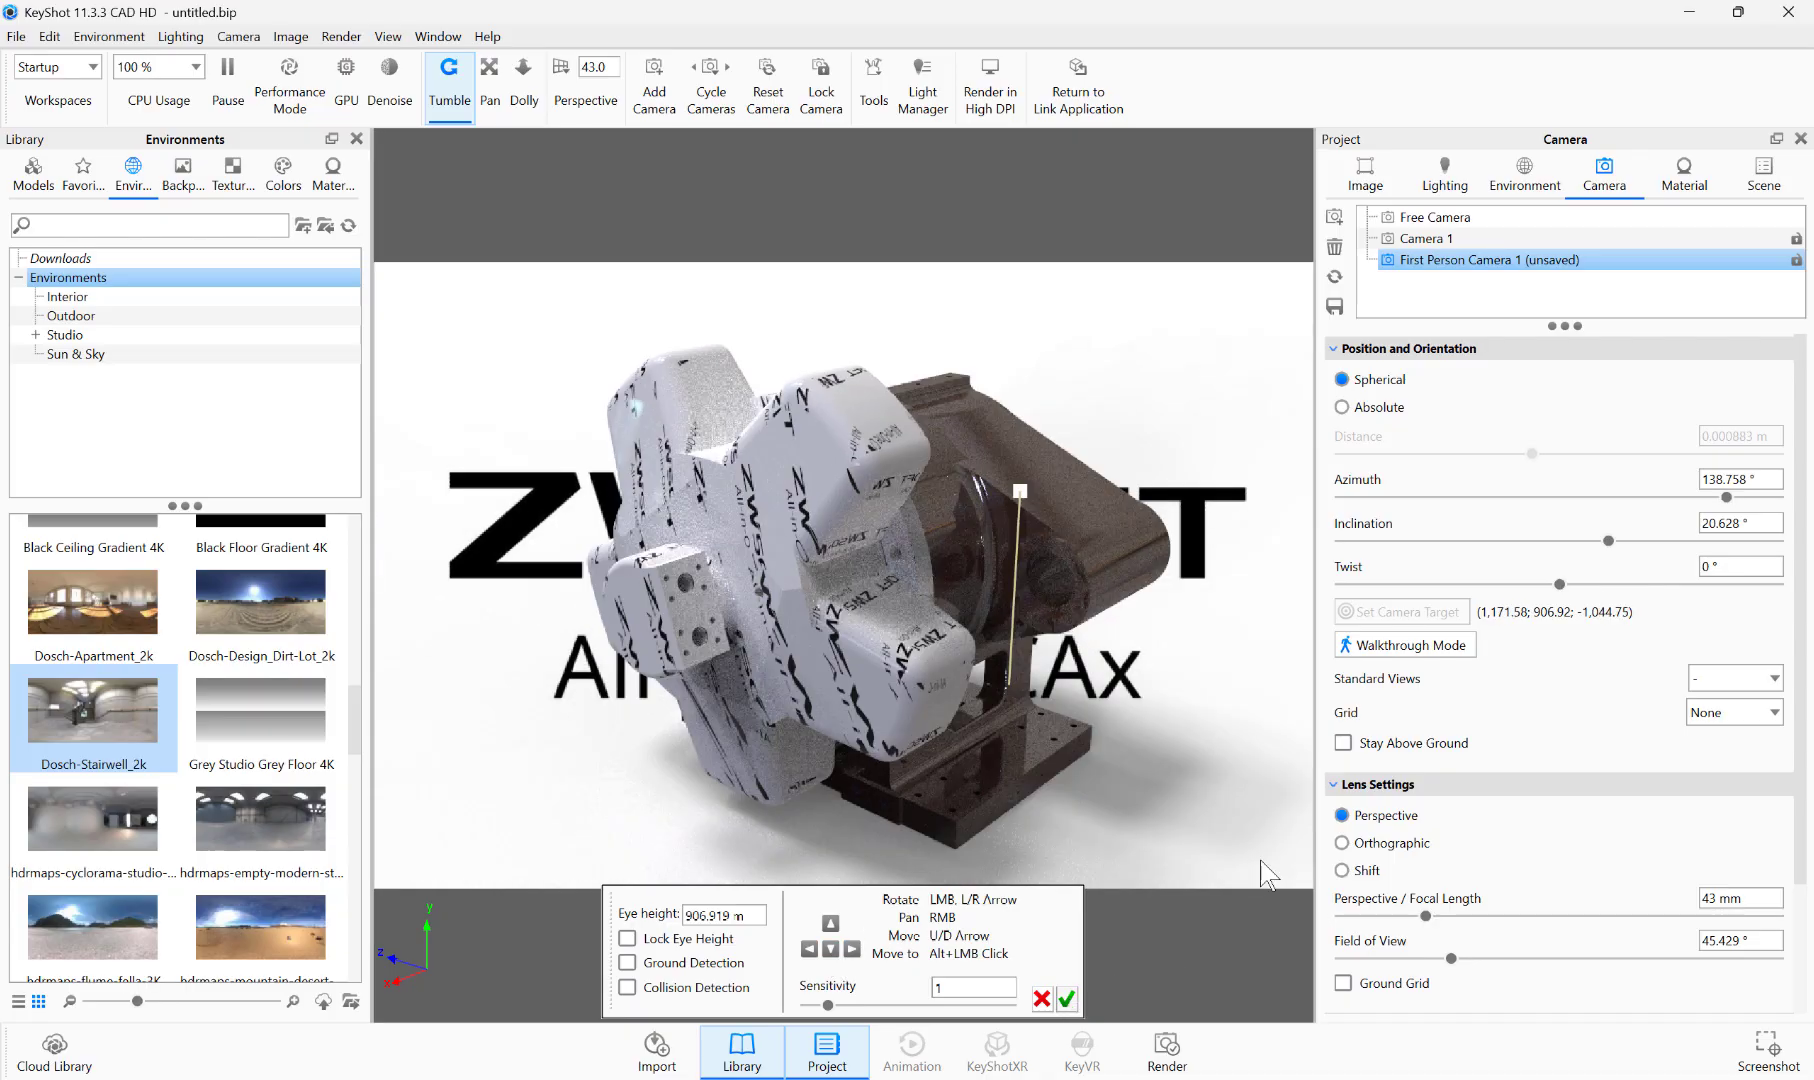
pyautogui.click(1066, 998)
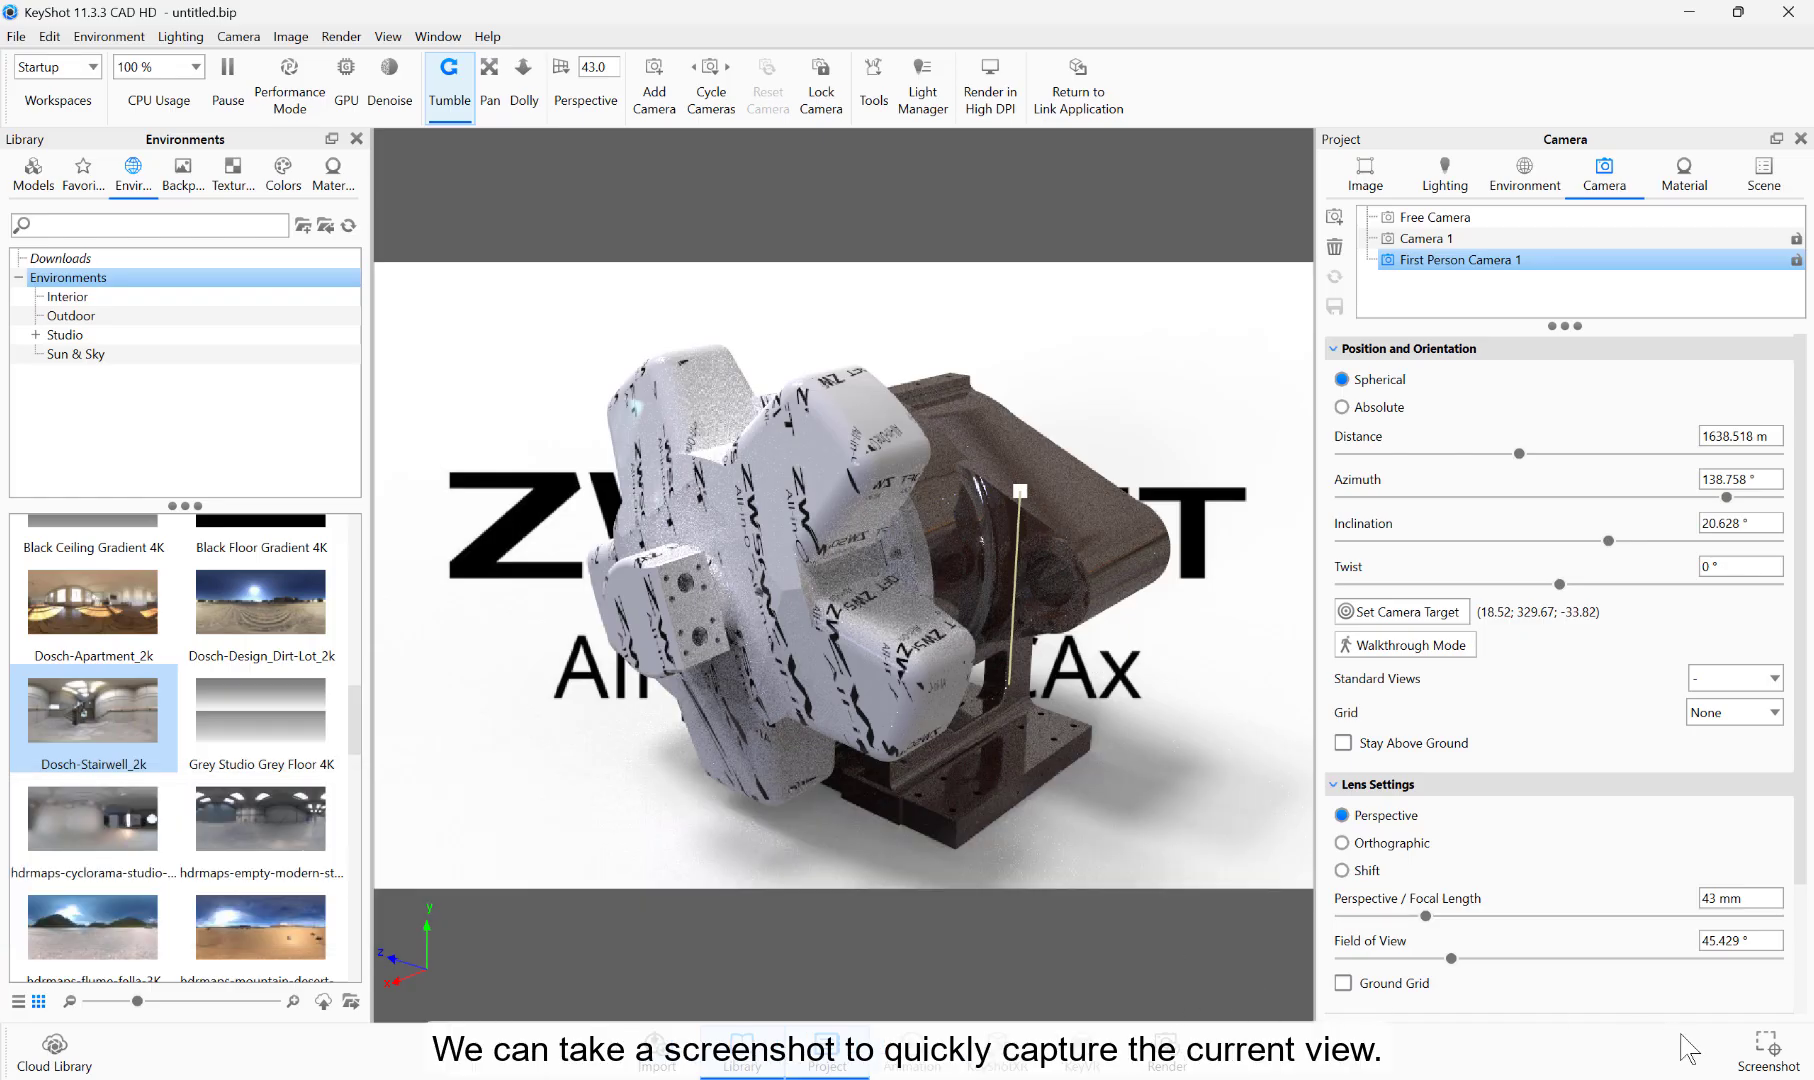
# Step: Capture a screenshot of the current camera view, check the saved image in the photo viewer, and close it
pyautogui.click(1770, 1065)
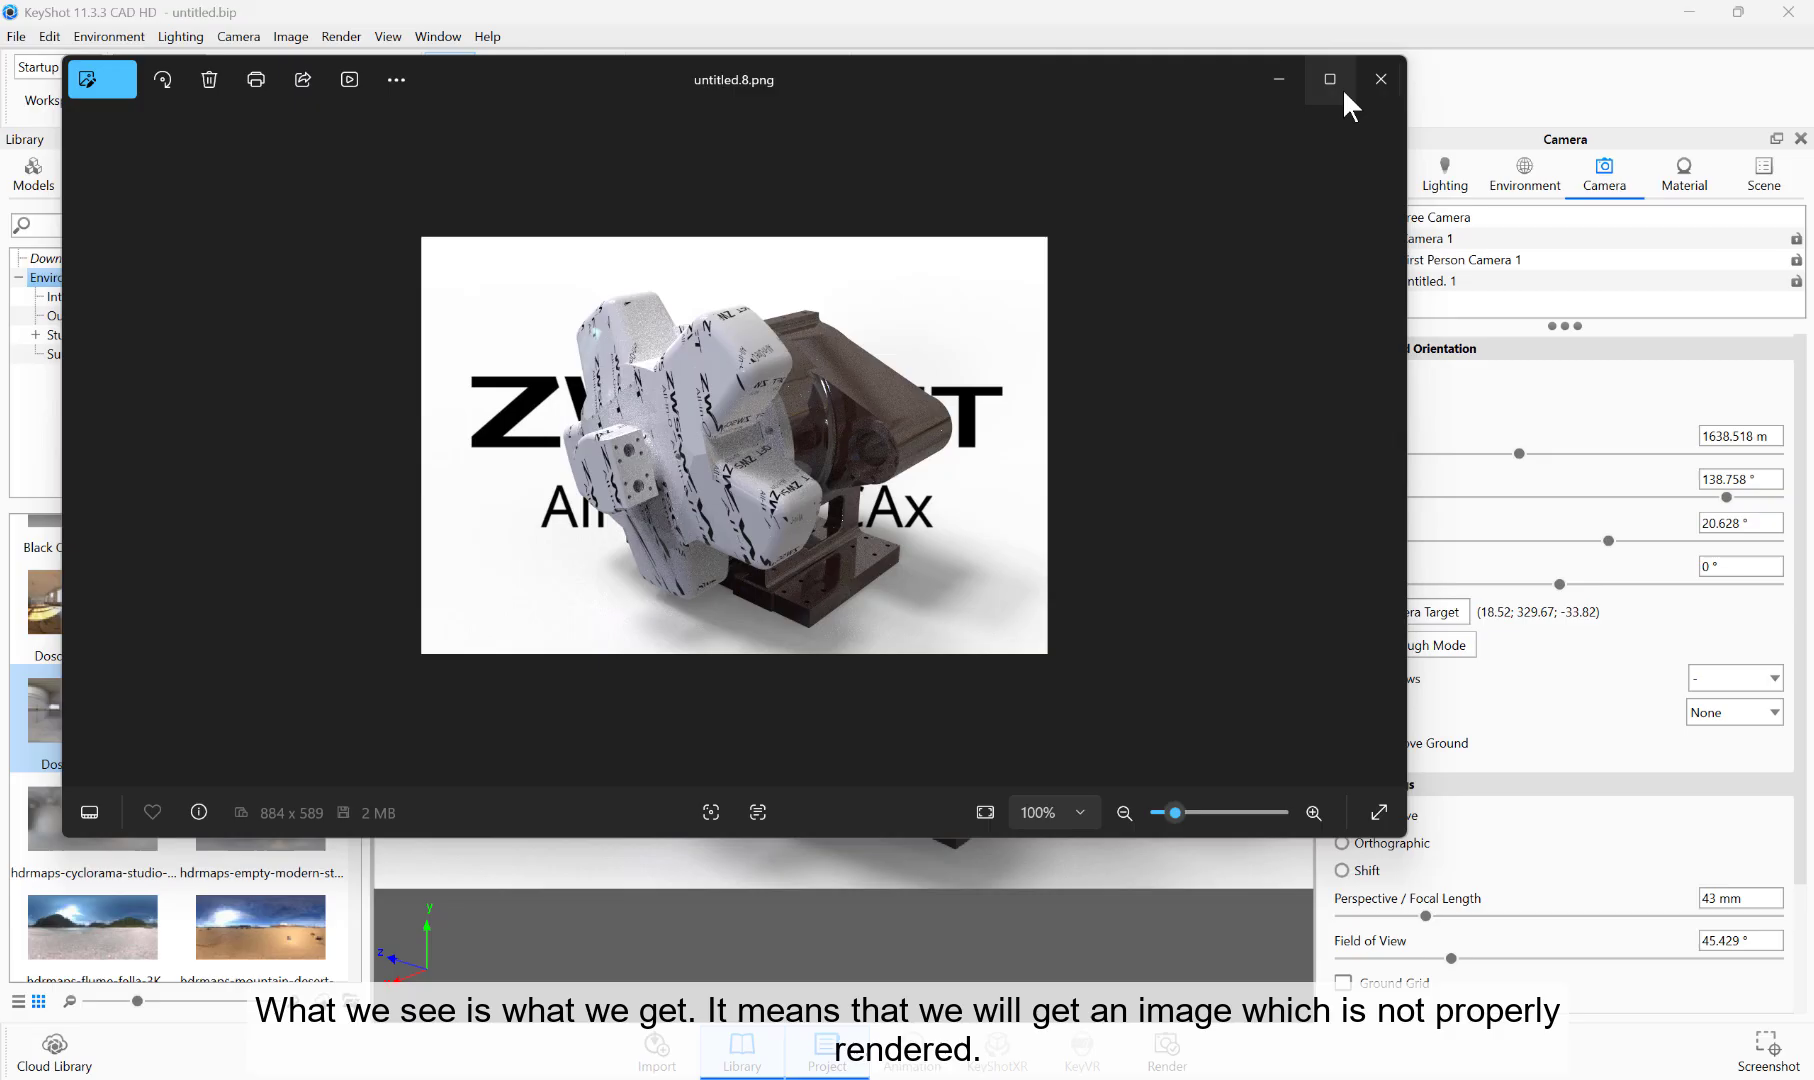
pyautogui.click(1333, 77)
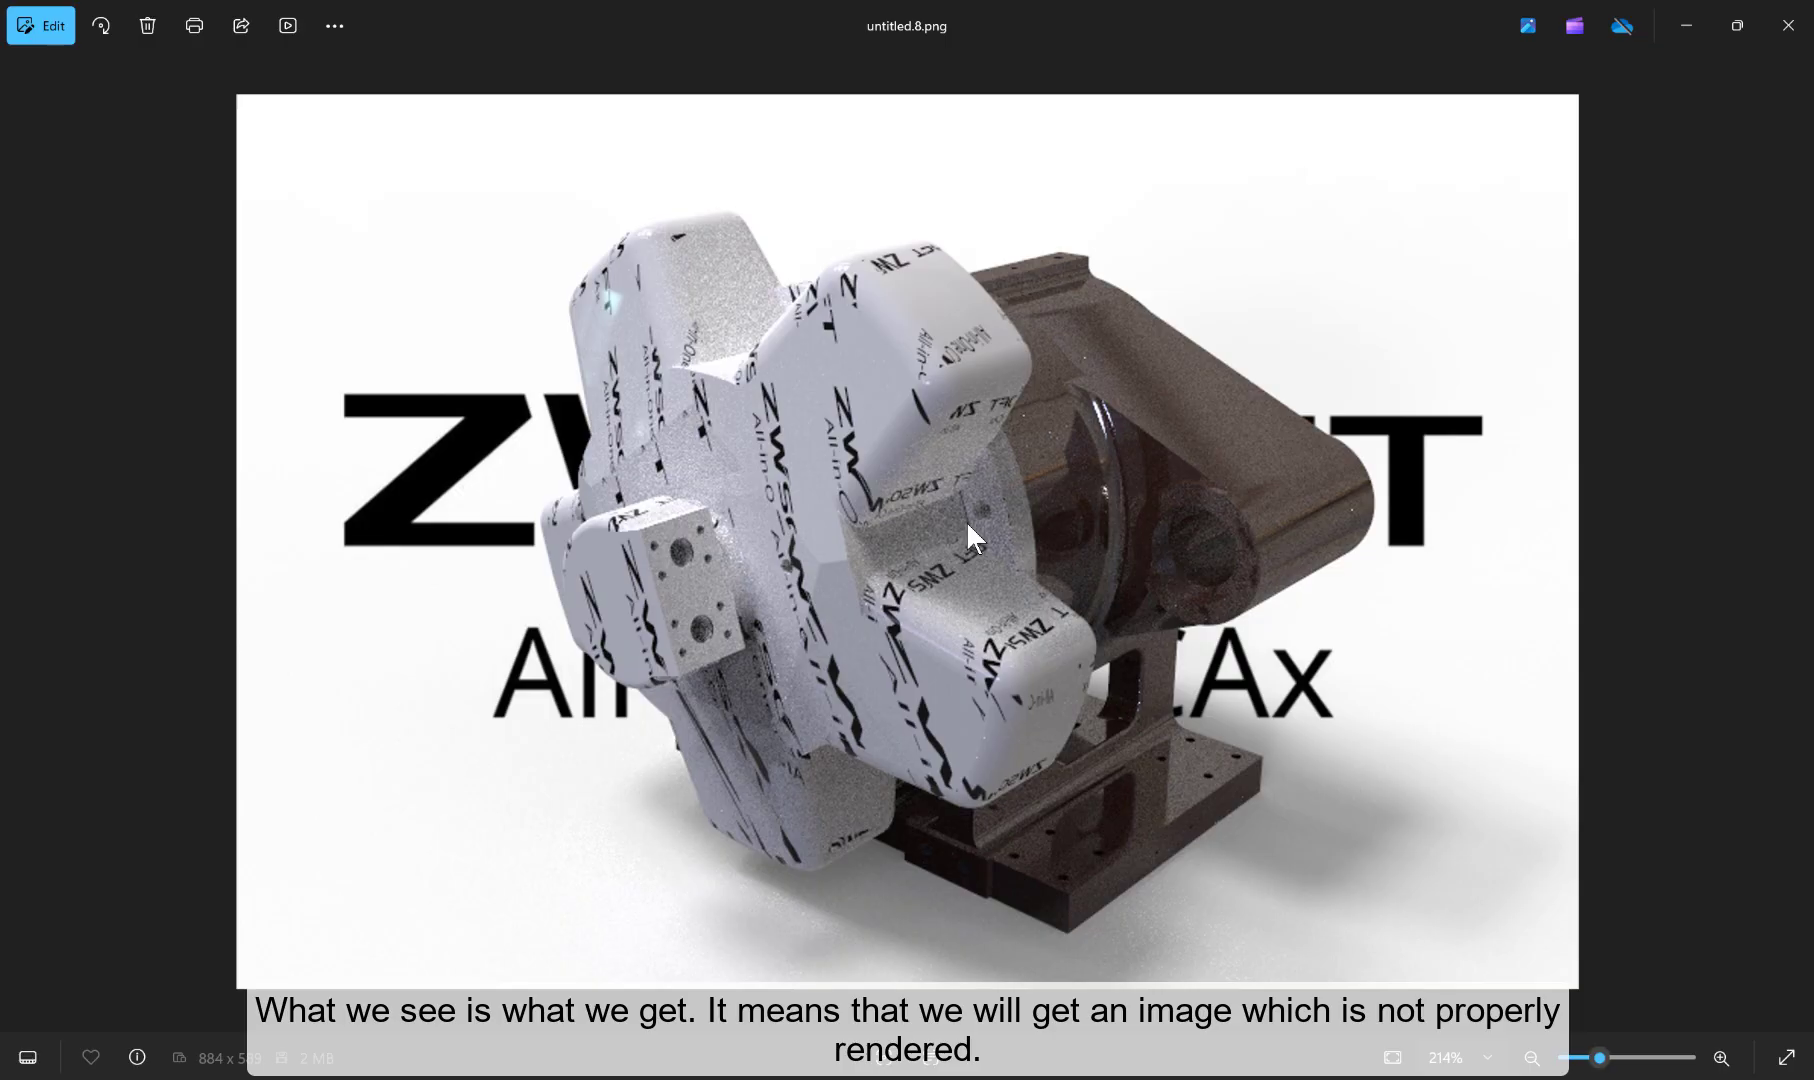
pyautogui.click(1788, 25)
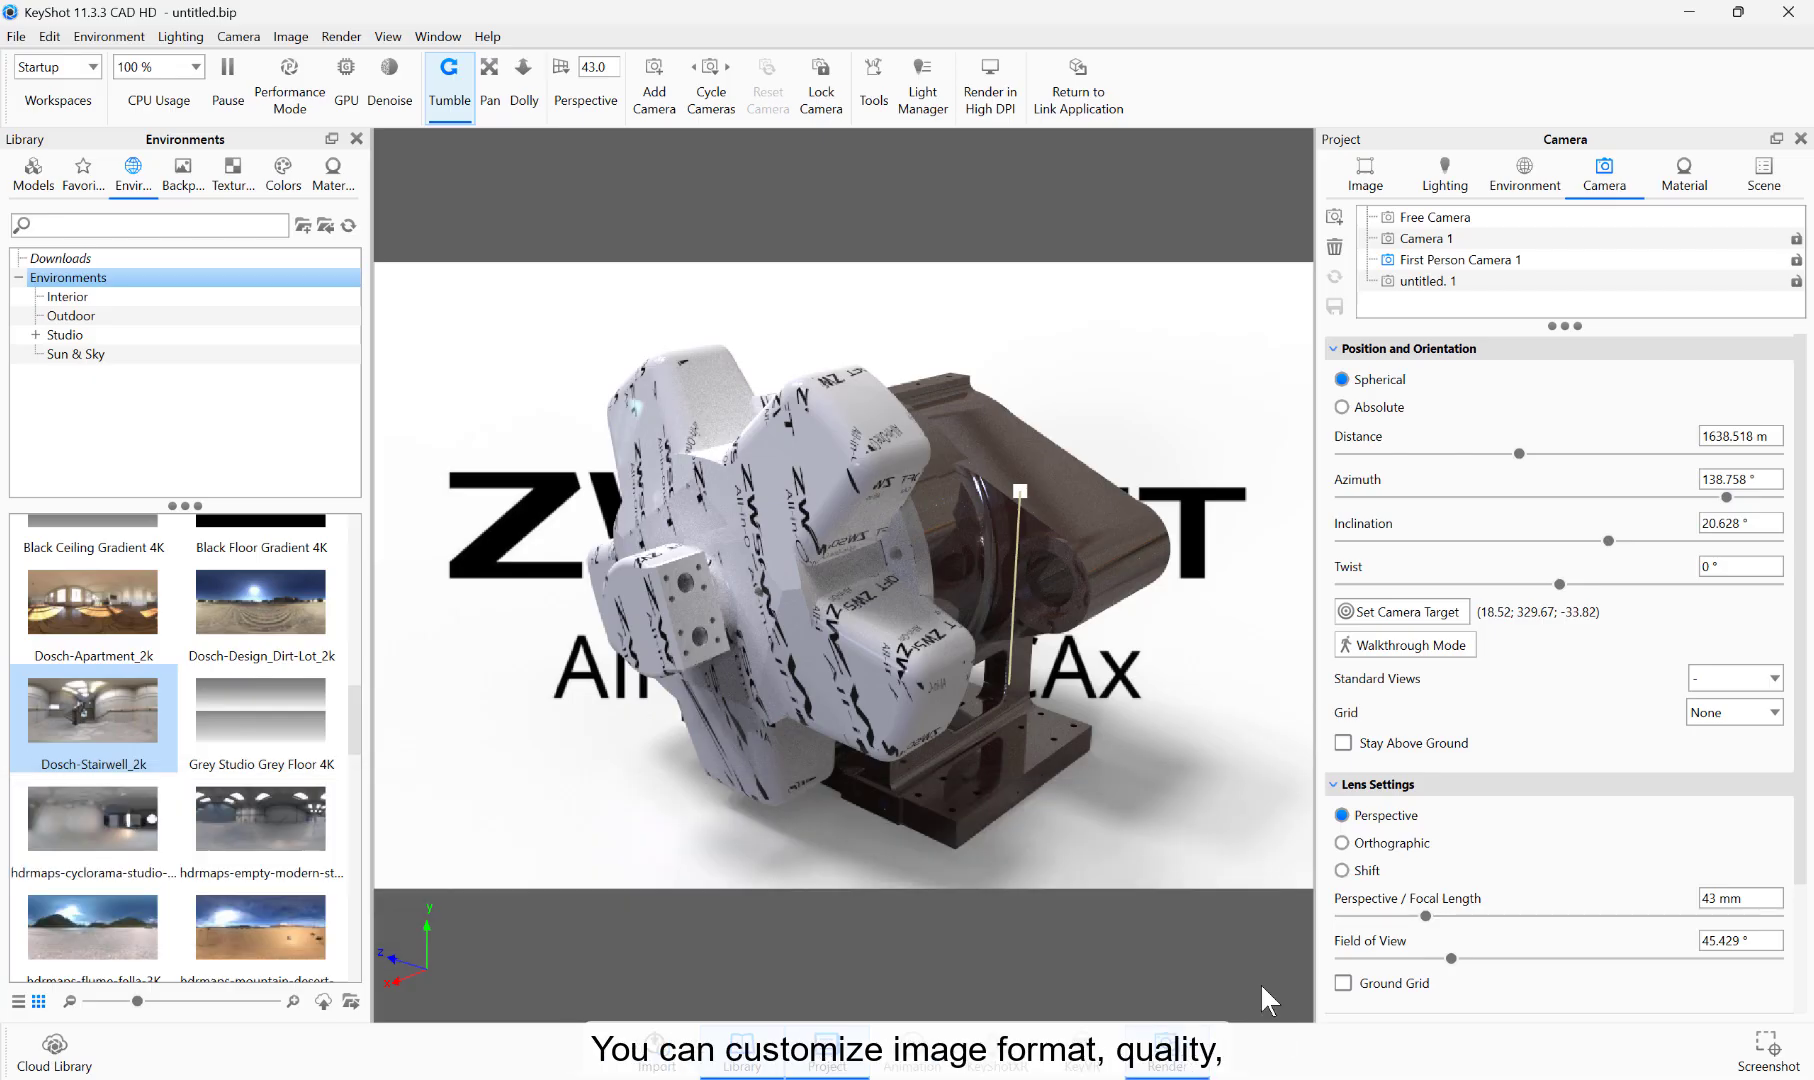
# Step: Review the still image's resolution presets and quality options, and render it as a 1280 x 853 PNG with 64 maximum samples
pyautogui.hotkey('ctrl', 'p')
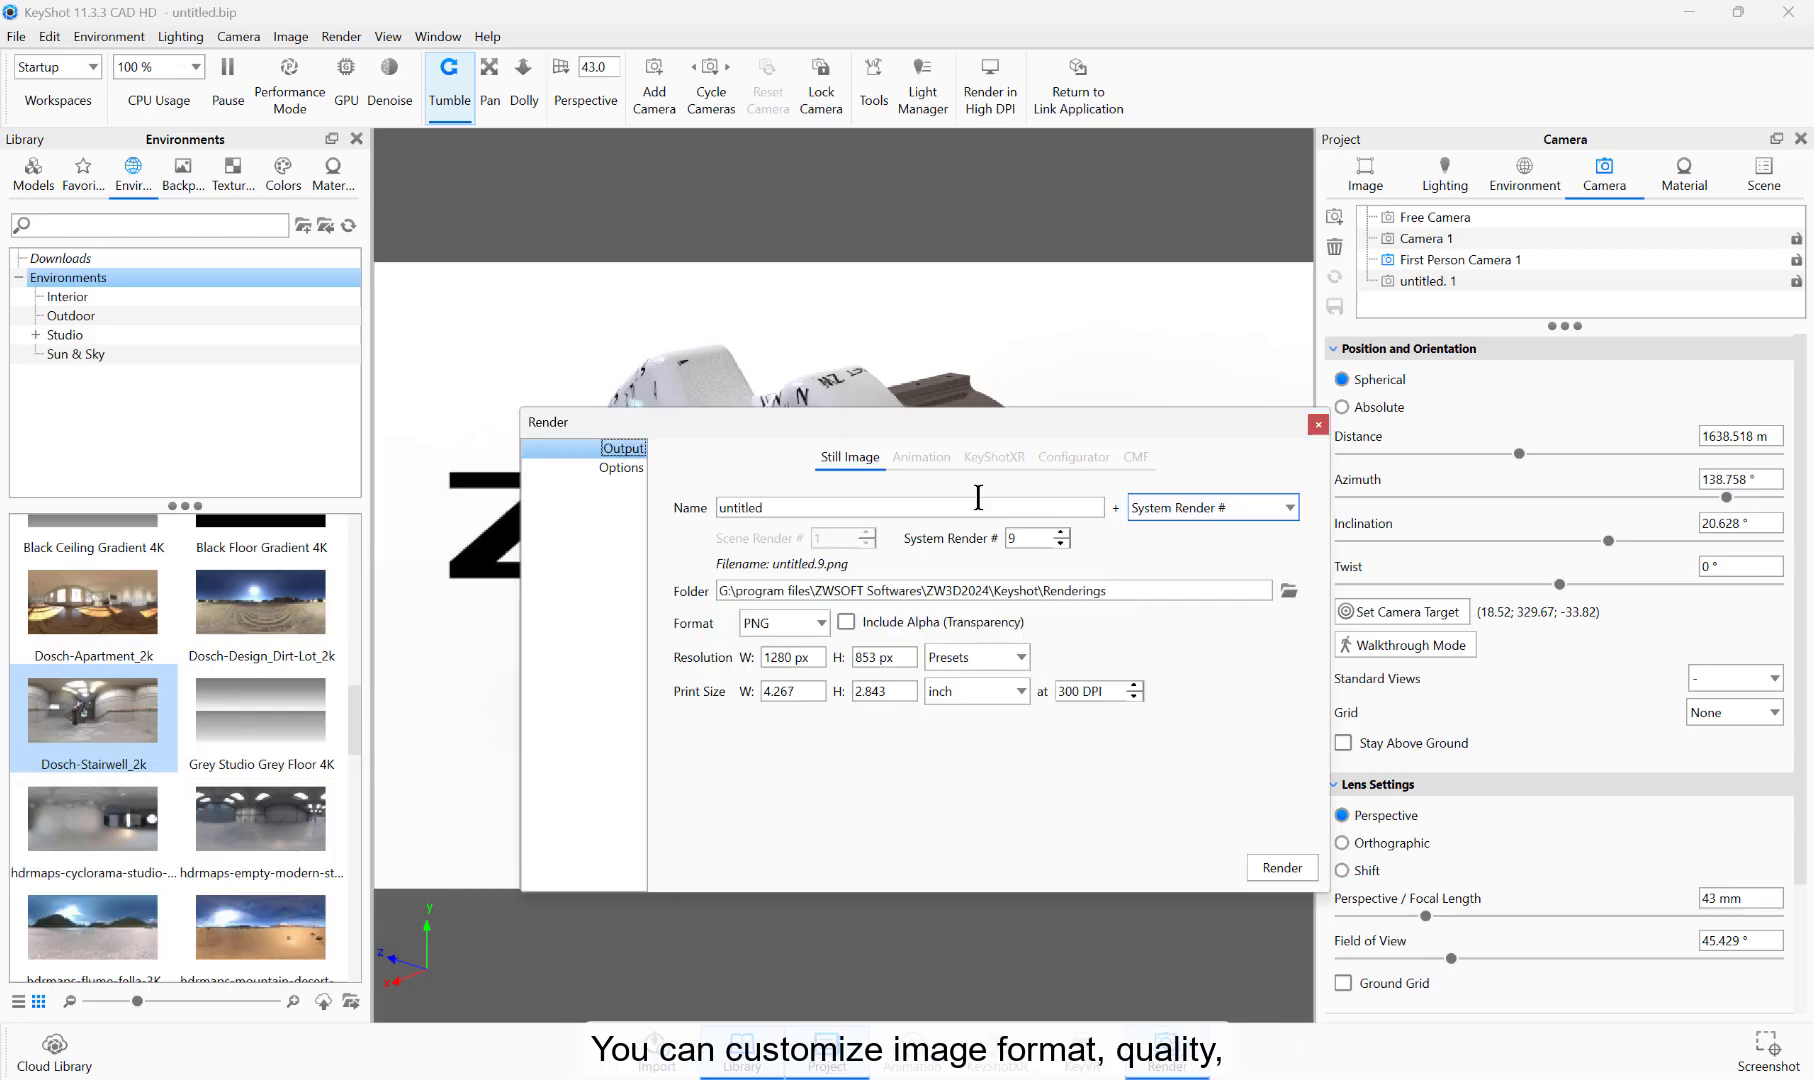
pyautogui.click(985, 659)
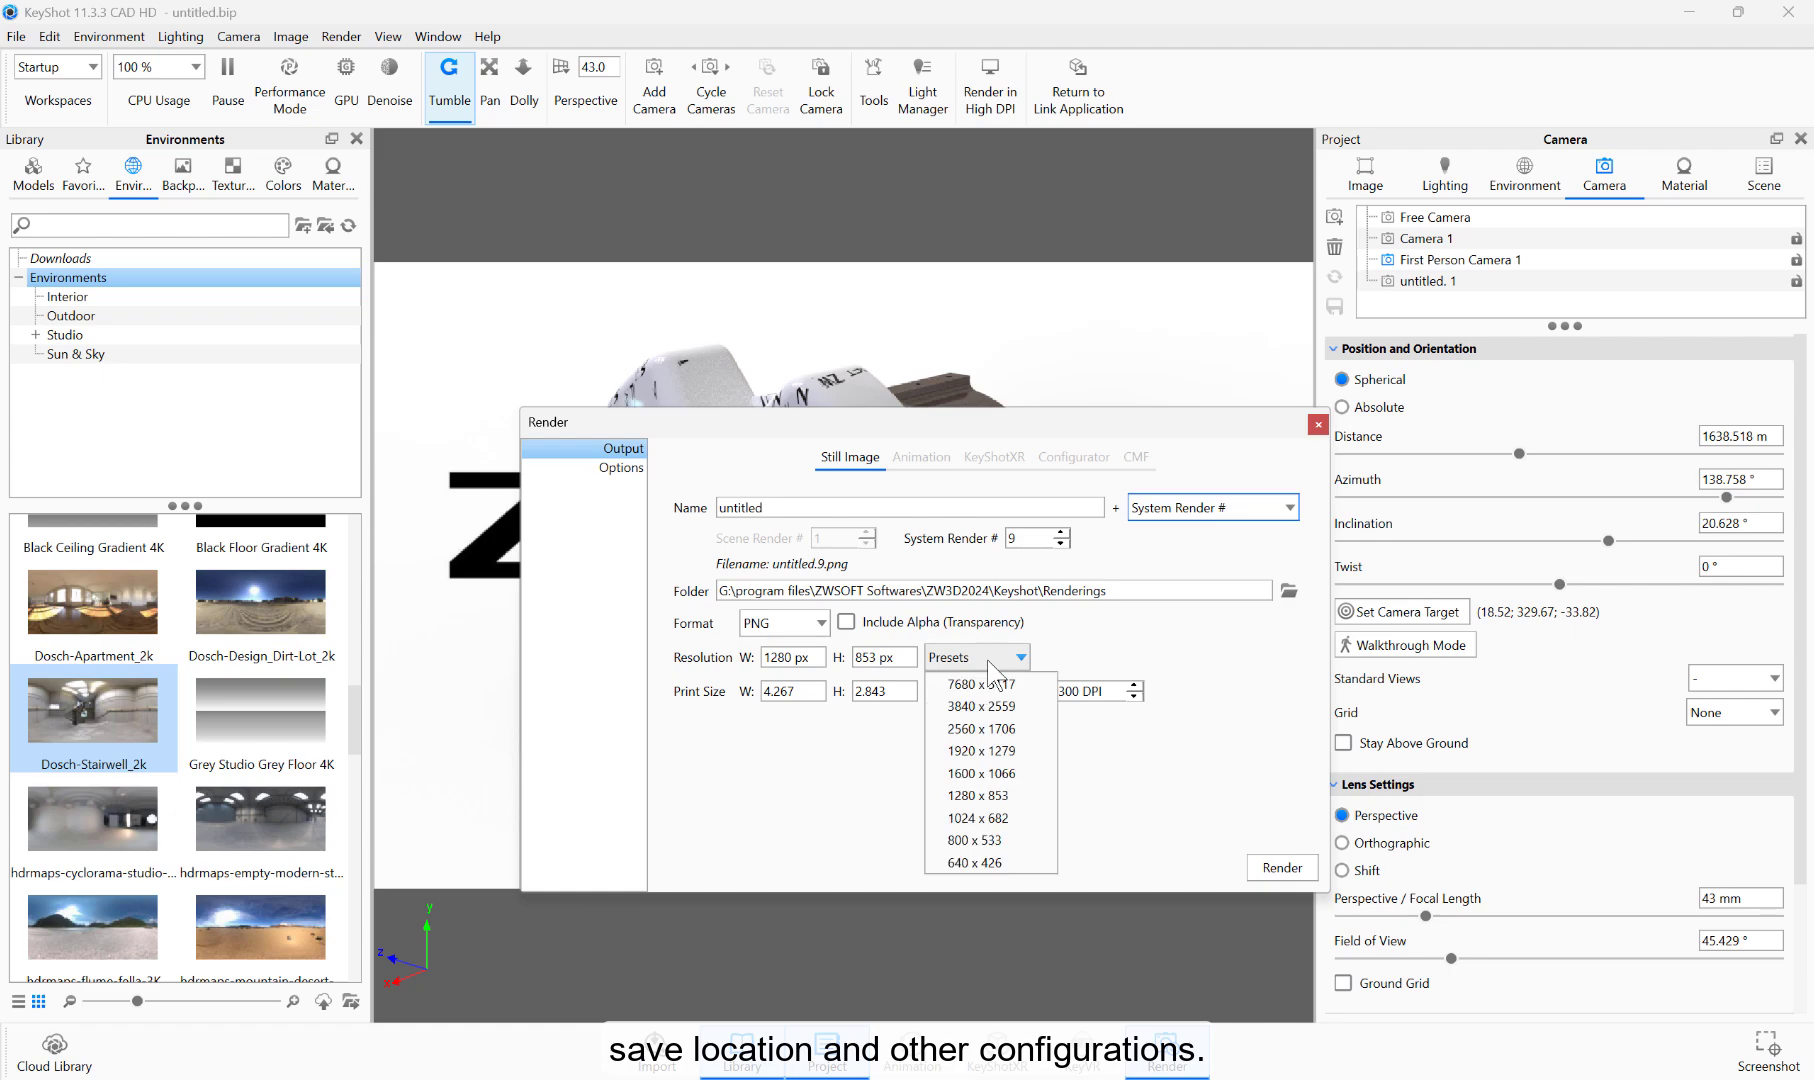
pyautogui.click(985, 659)
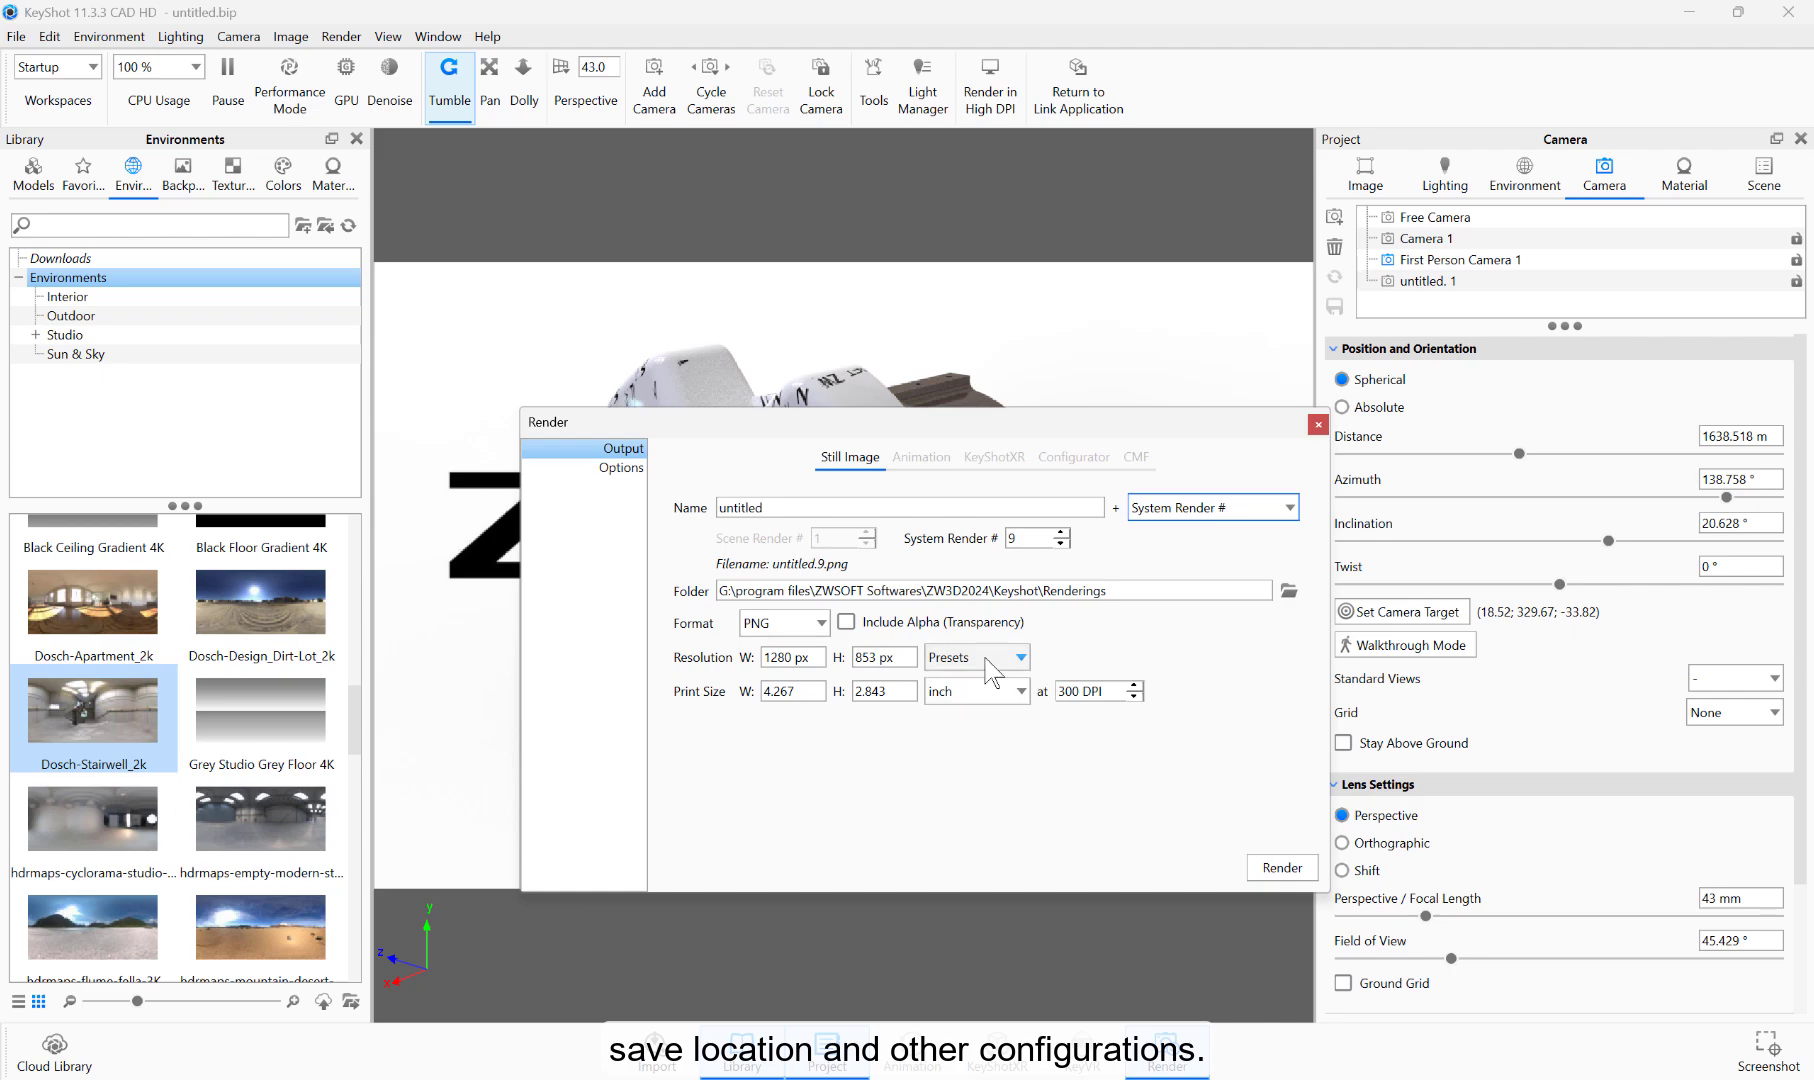
pyautogui.click(622, 470)
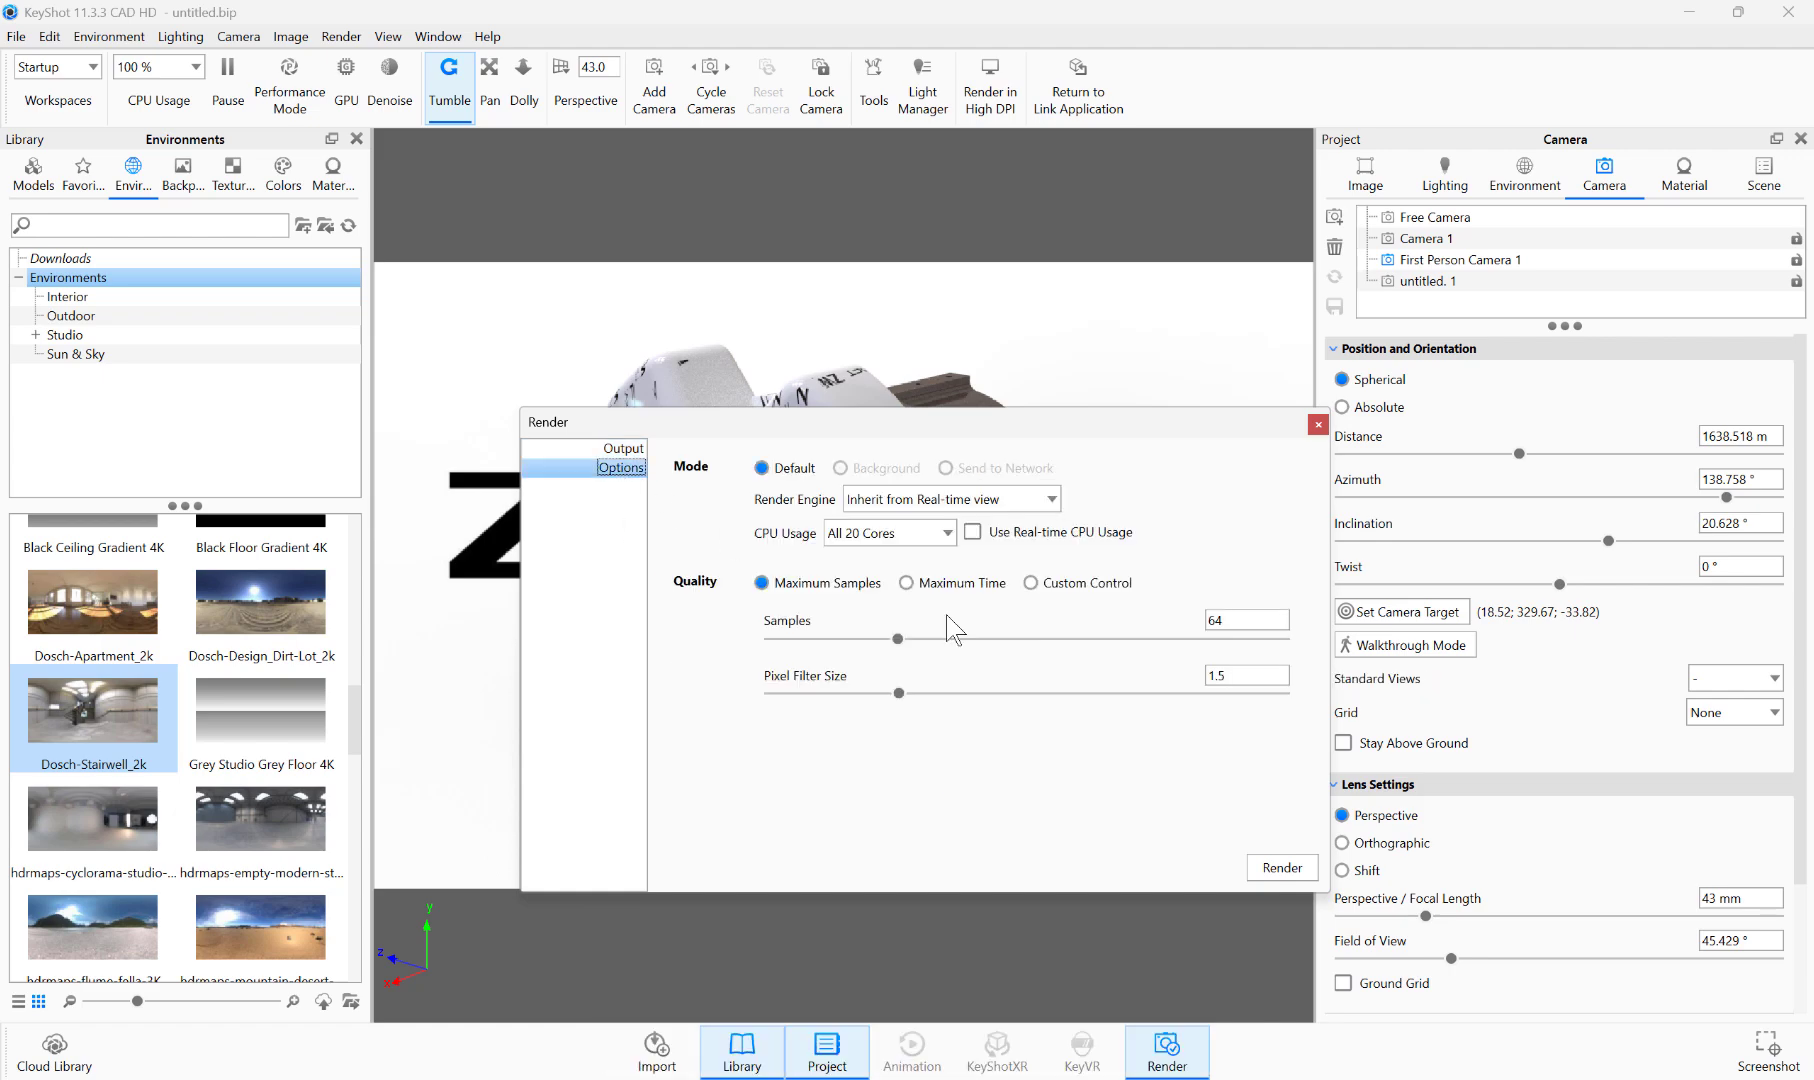
pyautogui.click(592, 448)
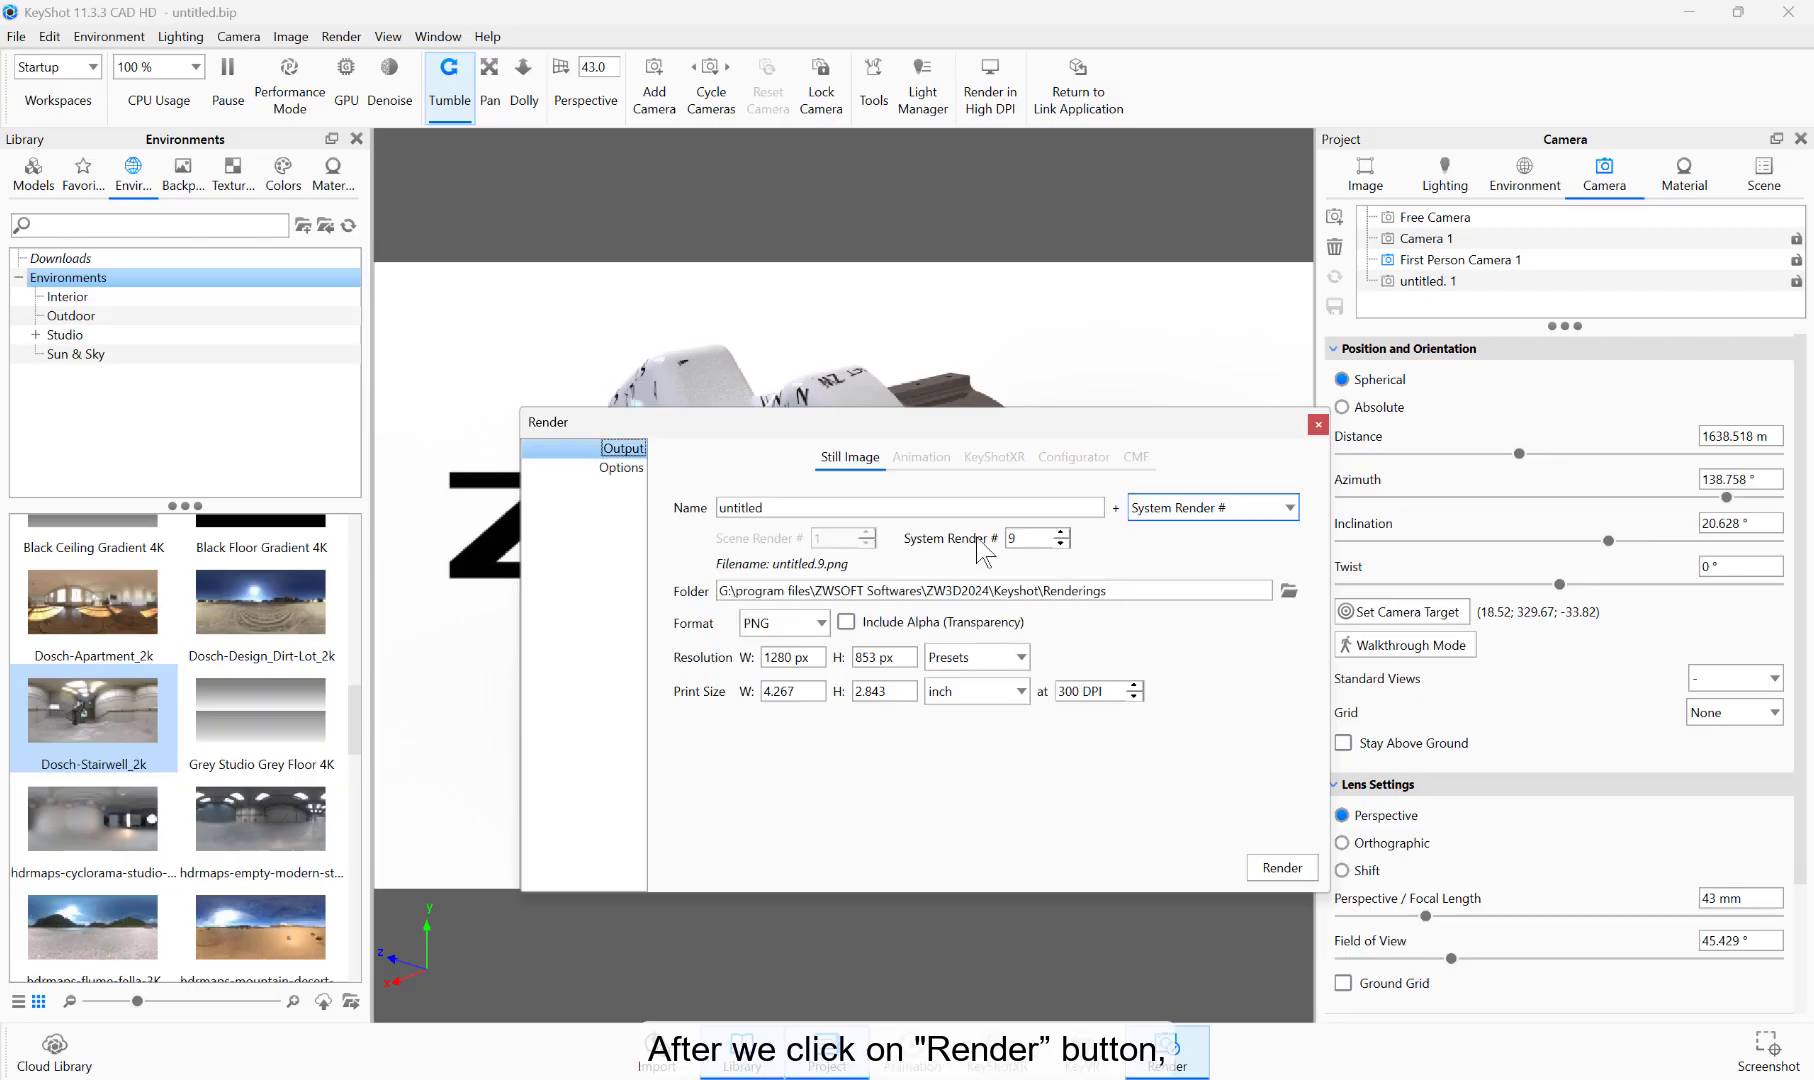
pyautogui.click(1281, 867)
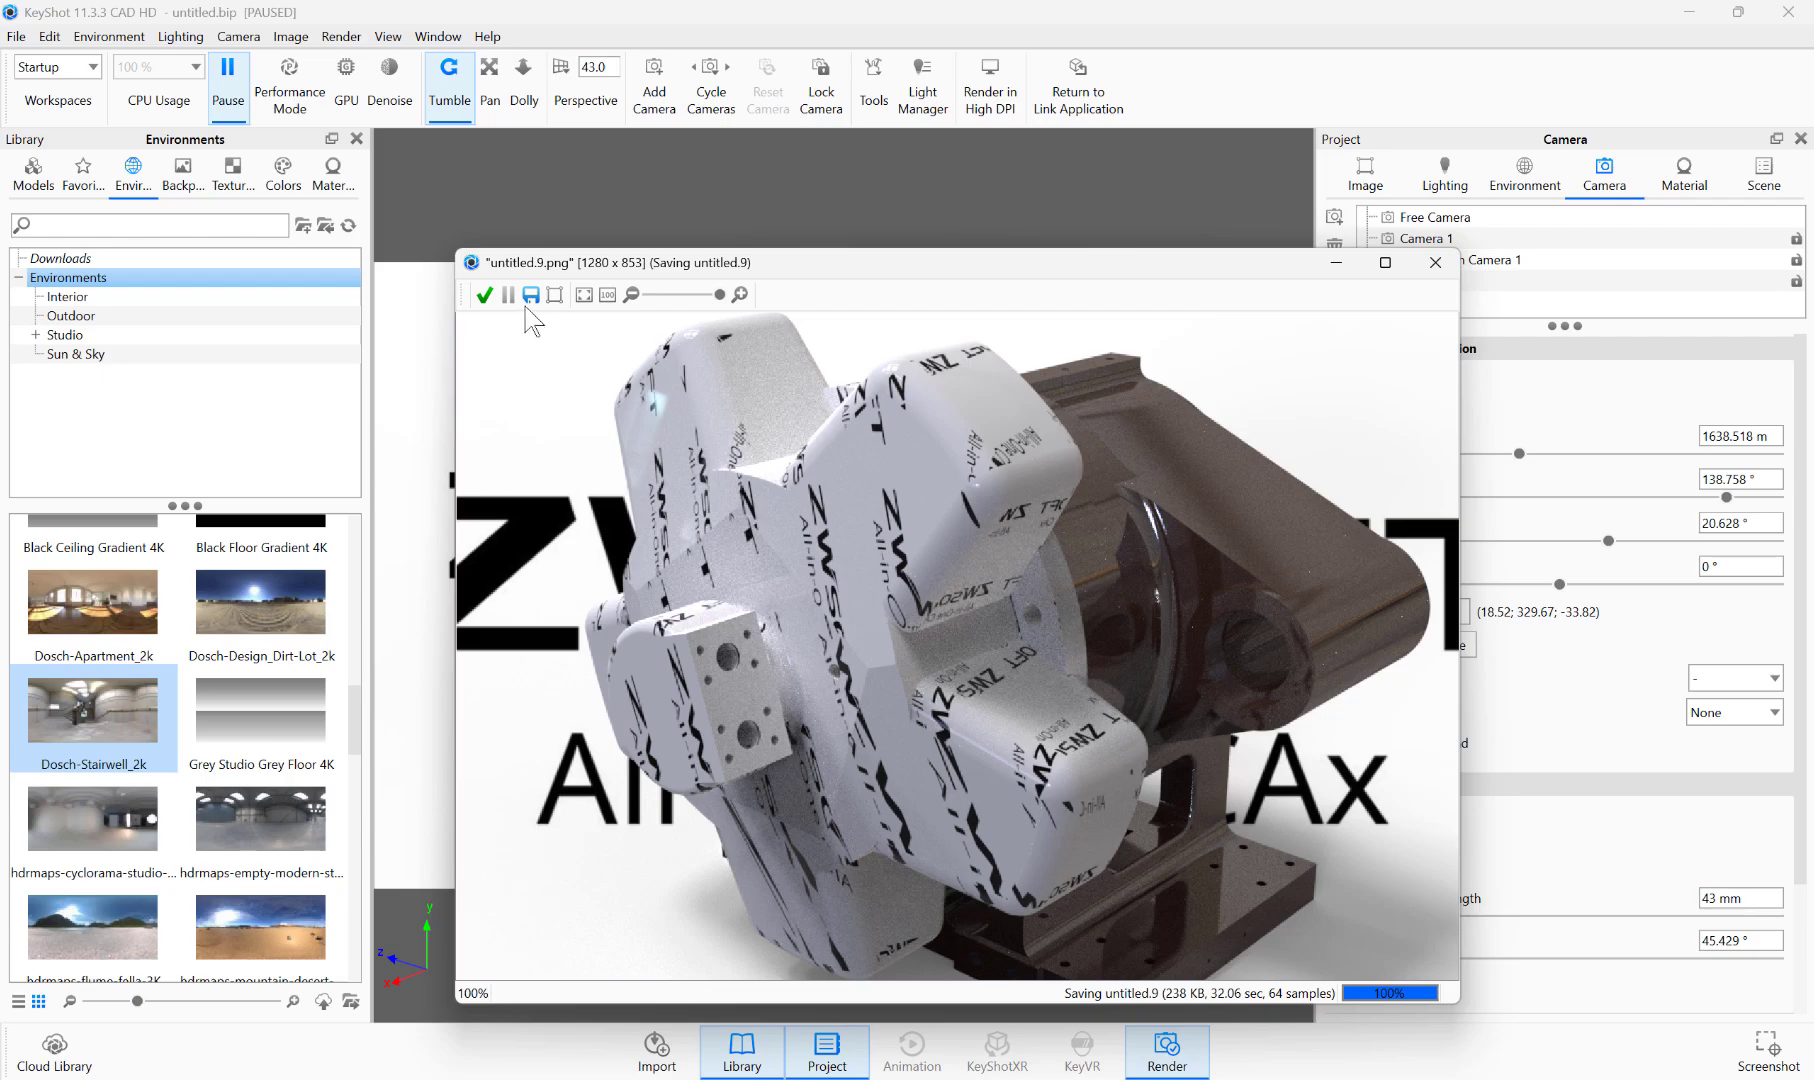
pyautogui.click(484, 294)
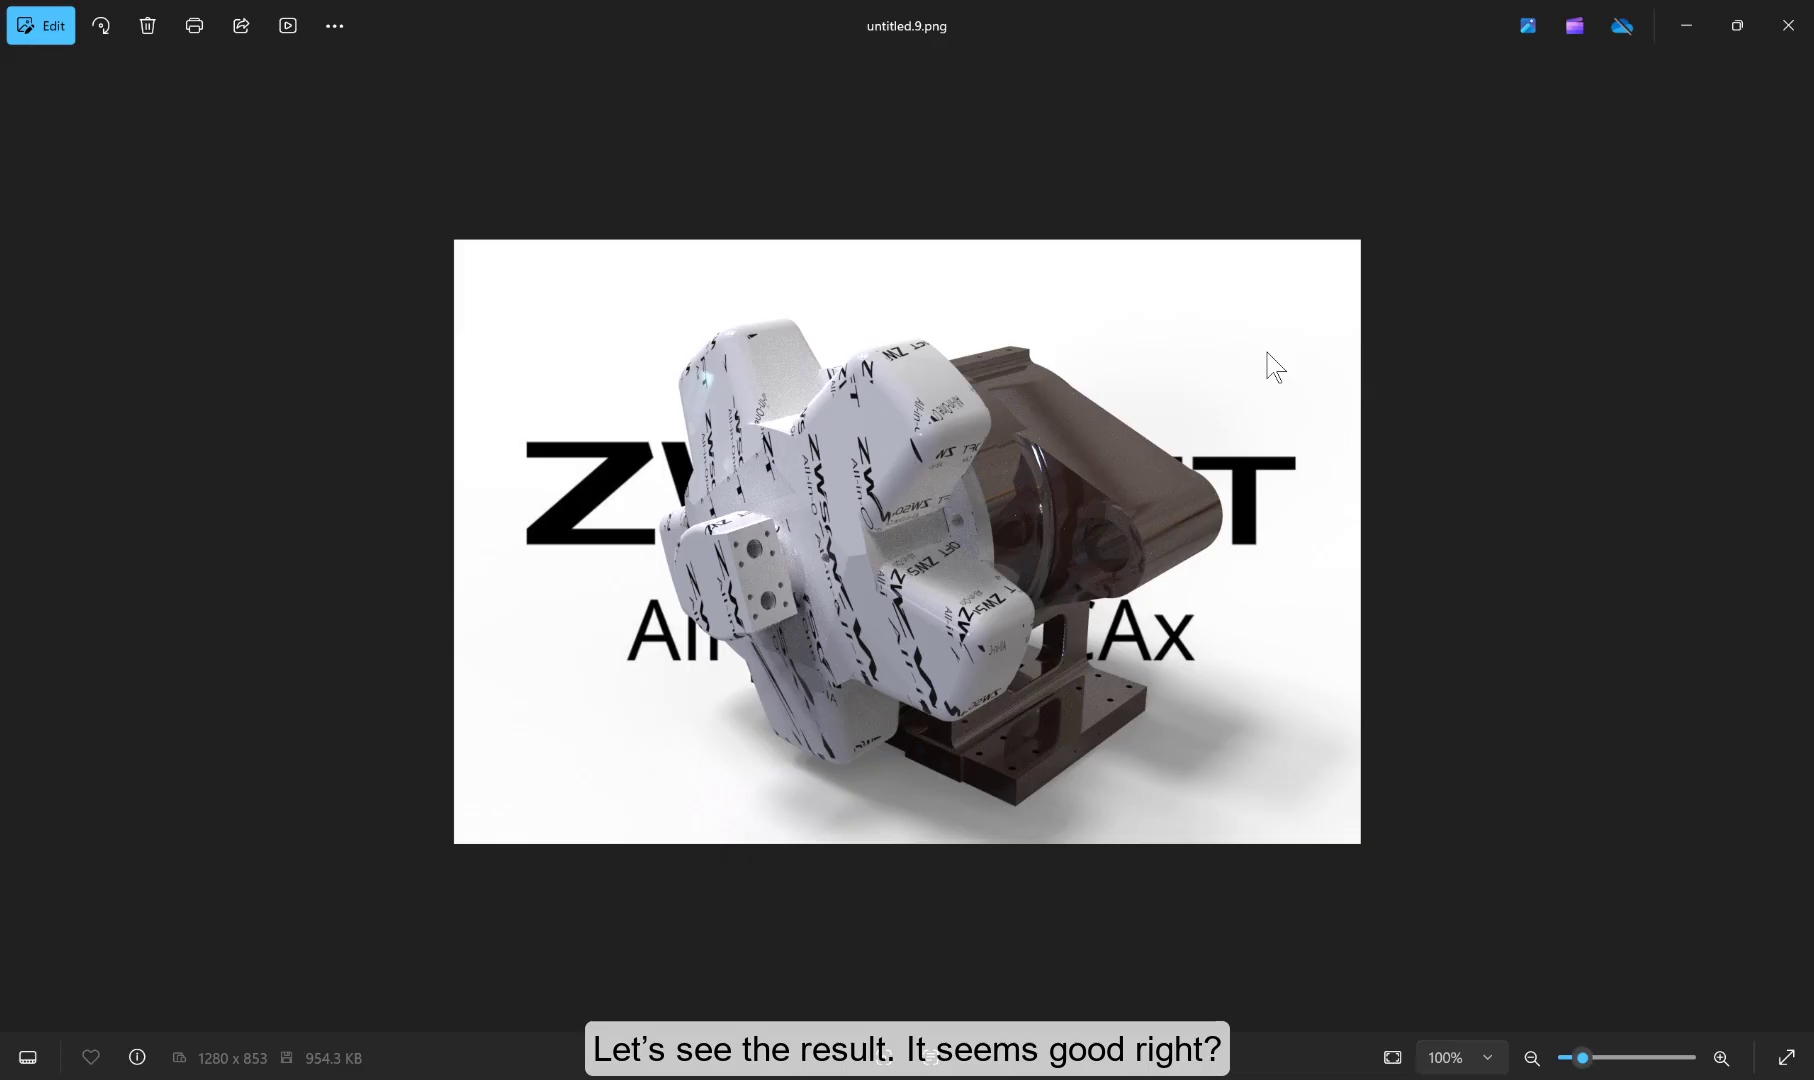
# Step: Examine the rendered image untitled.9.png up close in the photo viewer and close it
pyautogui.scroll(2, 985, 530)
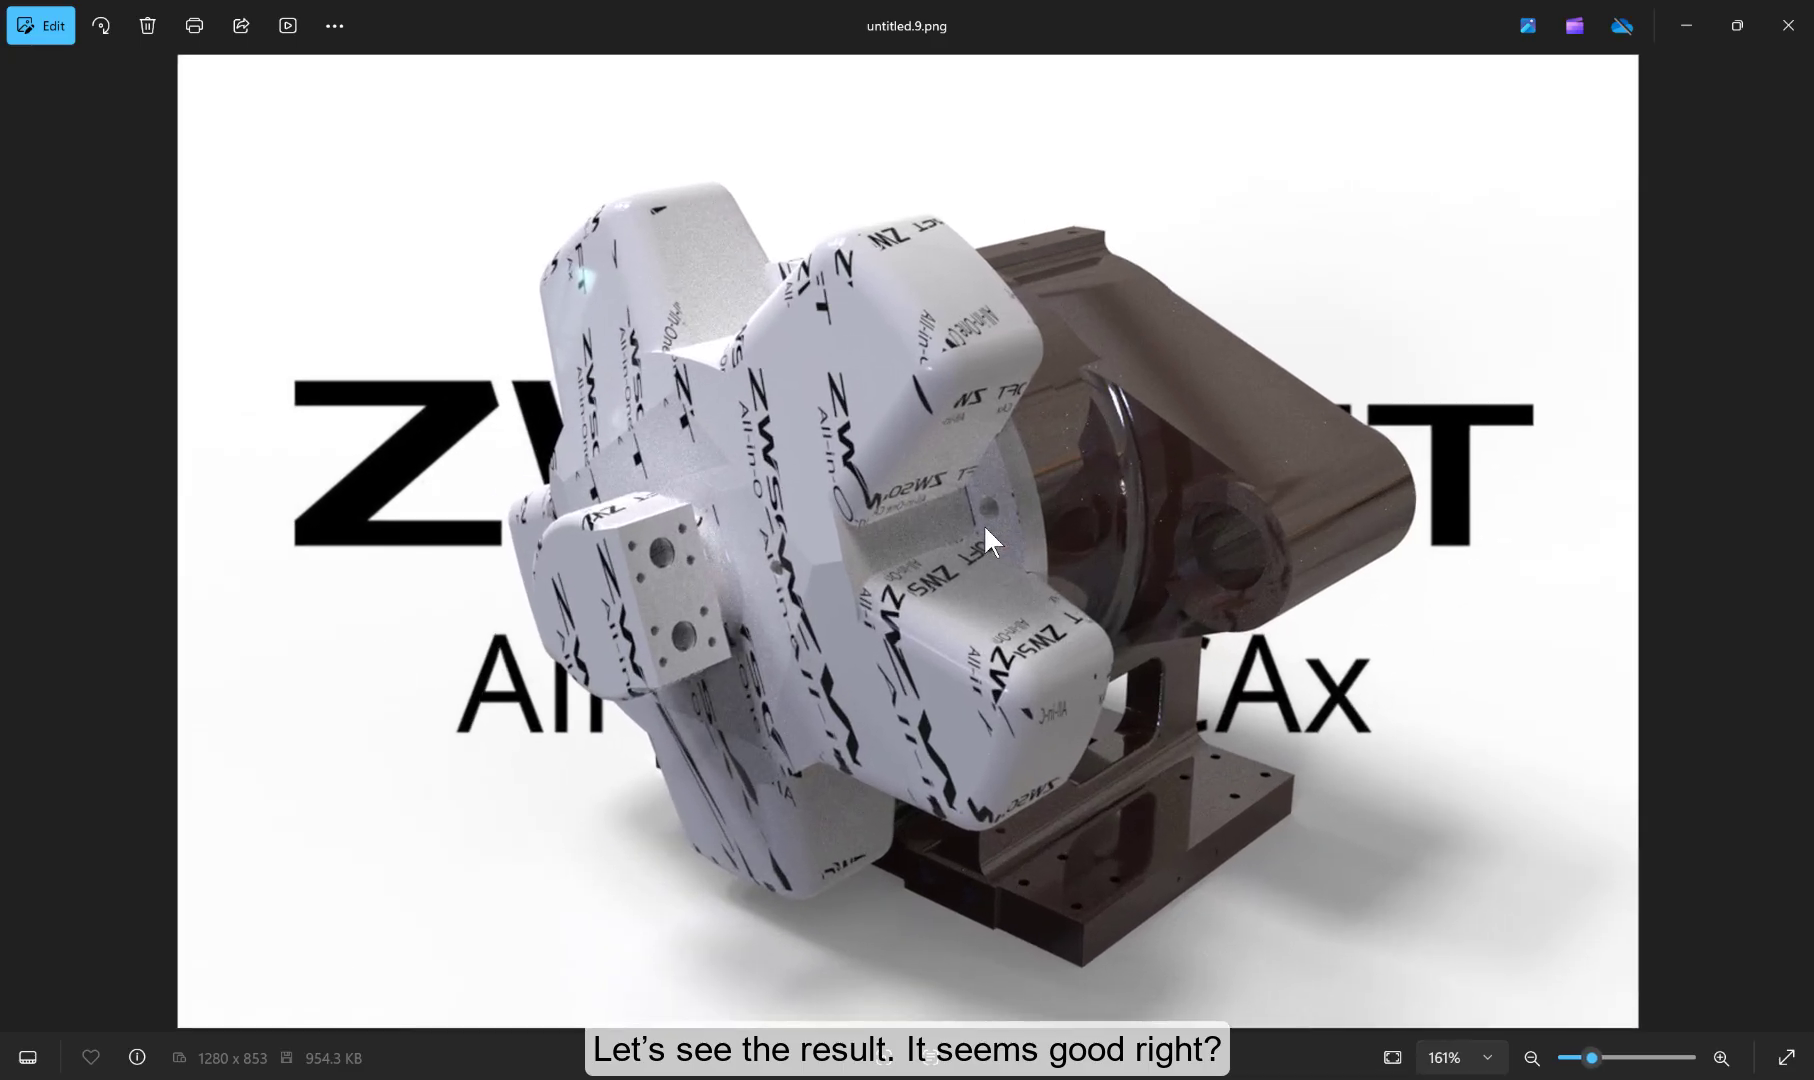
pyautogui.scroll(1, 985, 530)
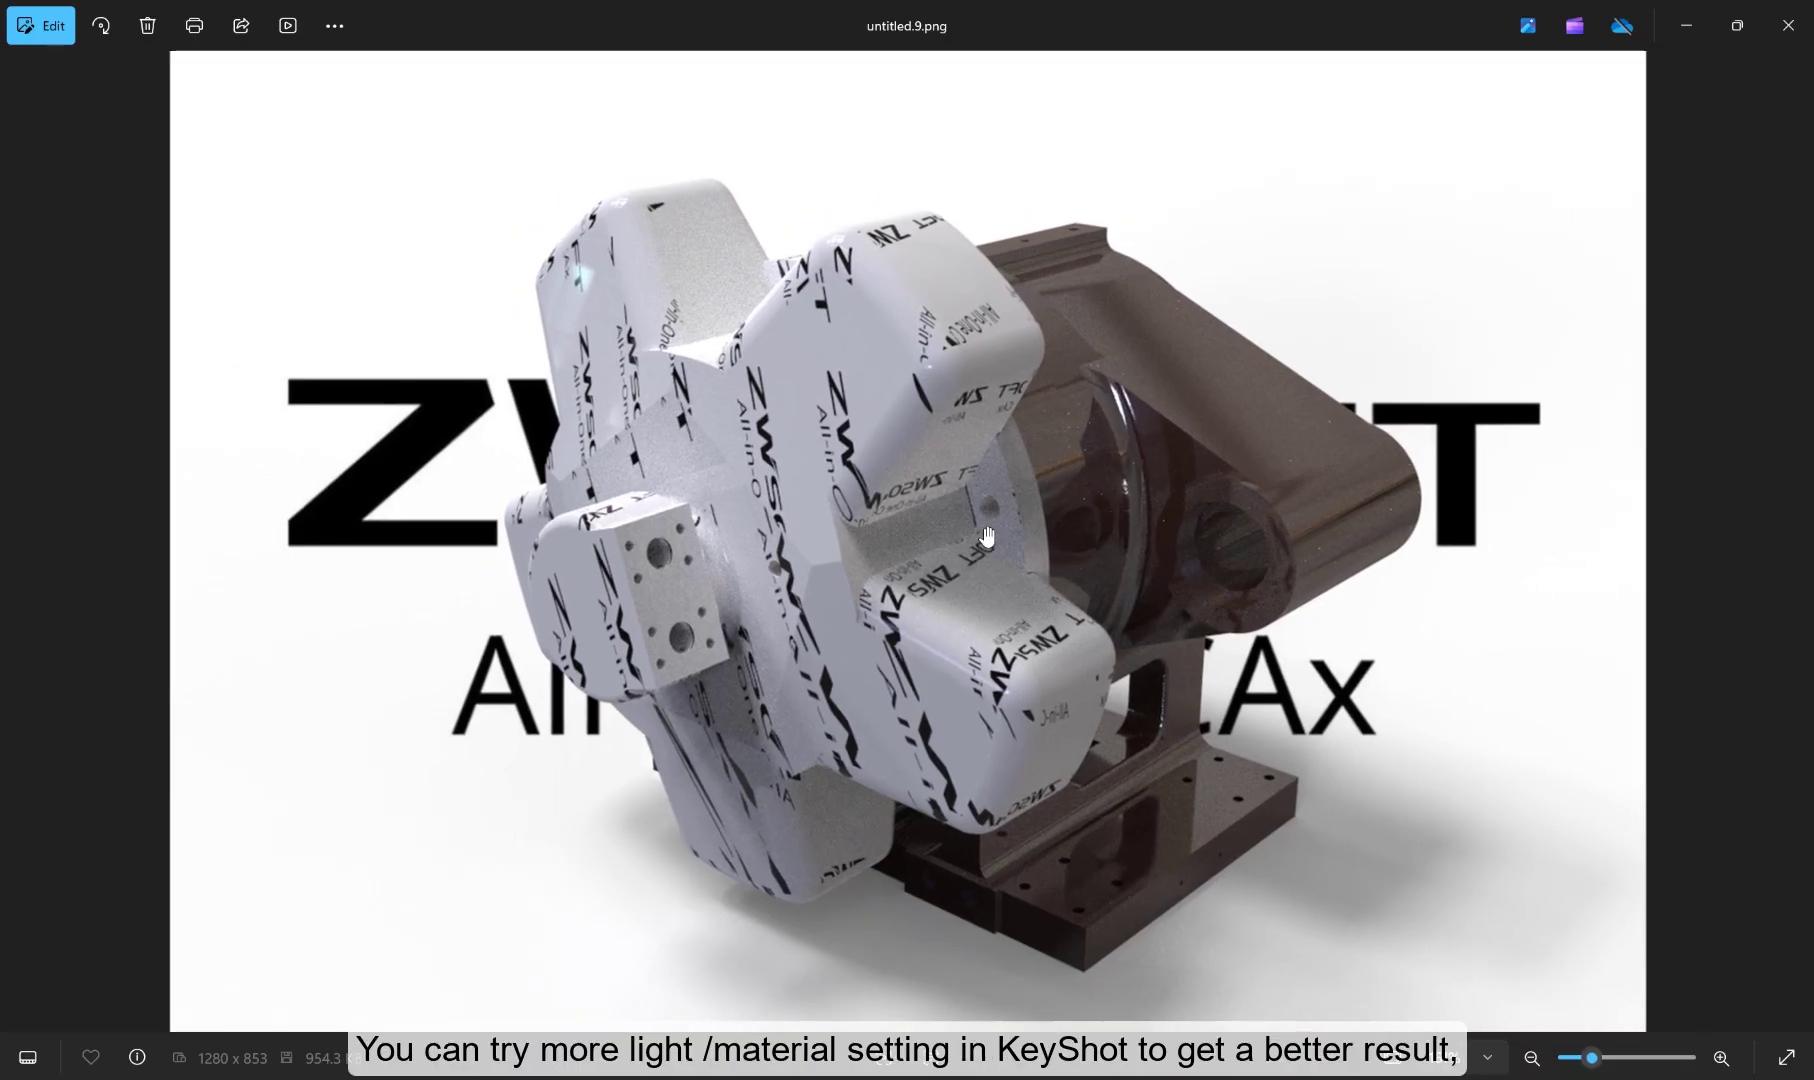
pyautogui.scroll(-3, 1030, 495)
pyautogui.click(1788, 25)
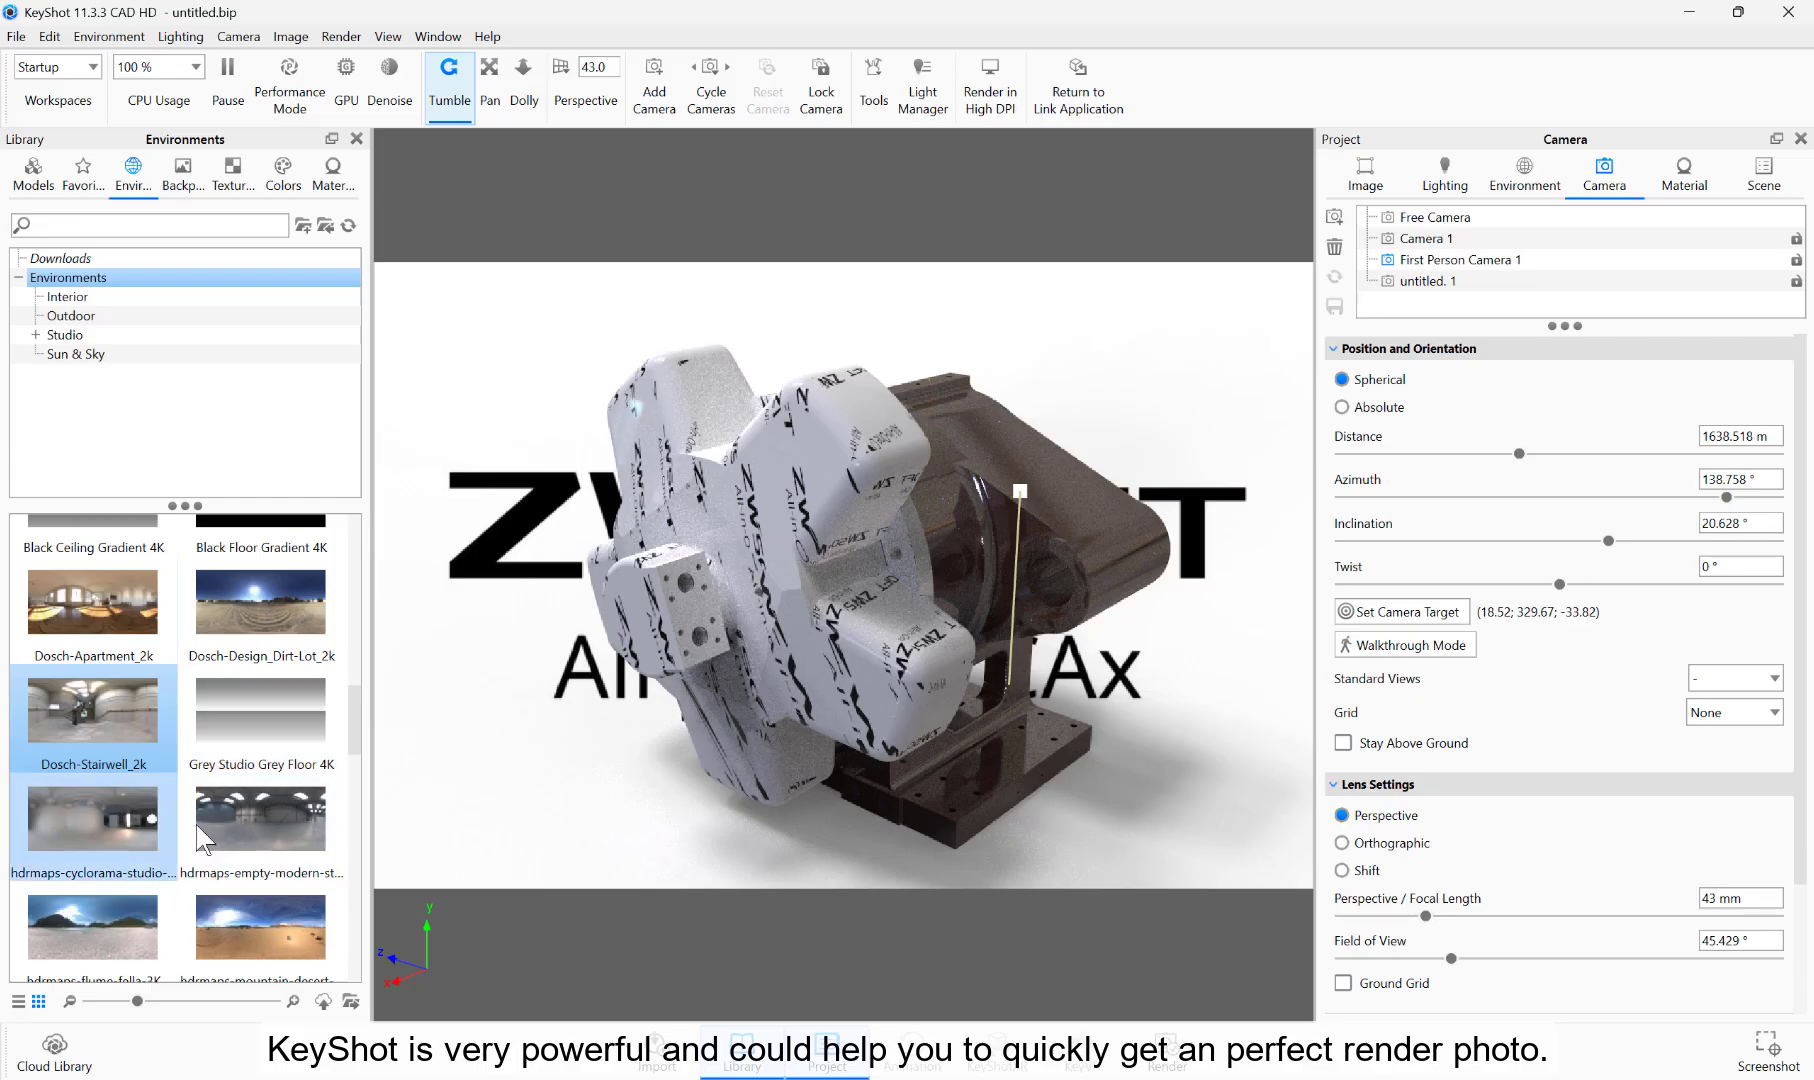
# Step: Try the hdrmaps-empty-modern environment on the scene, and replace it with the Light Tent Black Open 4K environment
pyautogui.moveTo(198, 828); pyautogui.dragTo(516, 784)
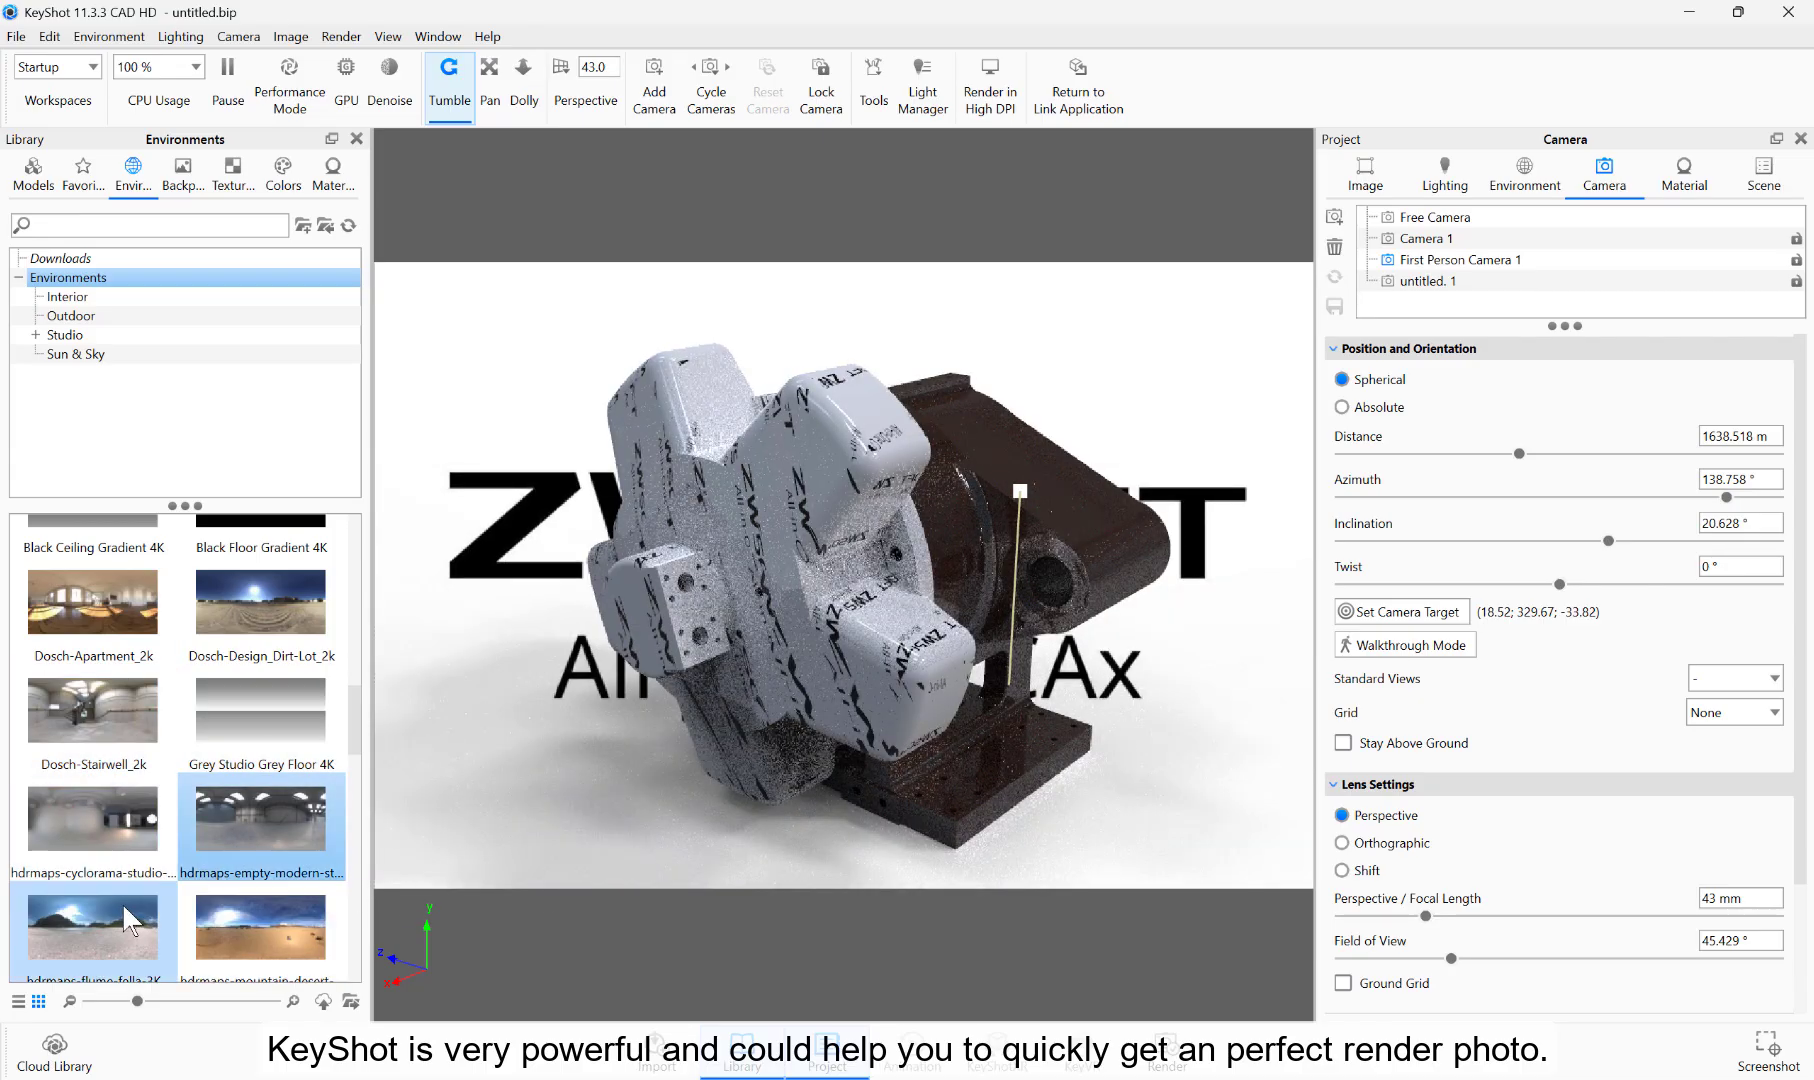
pyautogui.scroll(-5, 122, 901)
pyautogui.moveTo(120, 845); pyautogui.dragTo(512, 775)
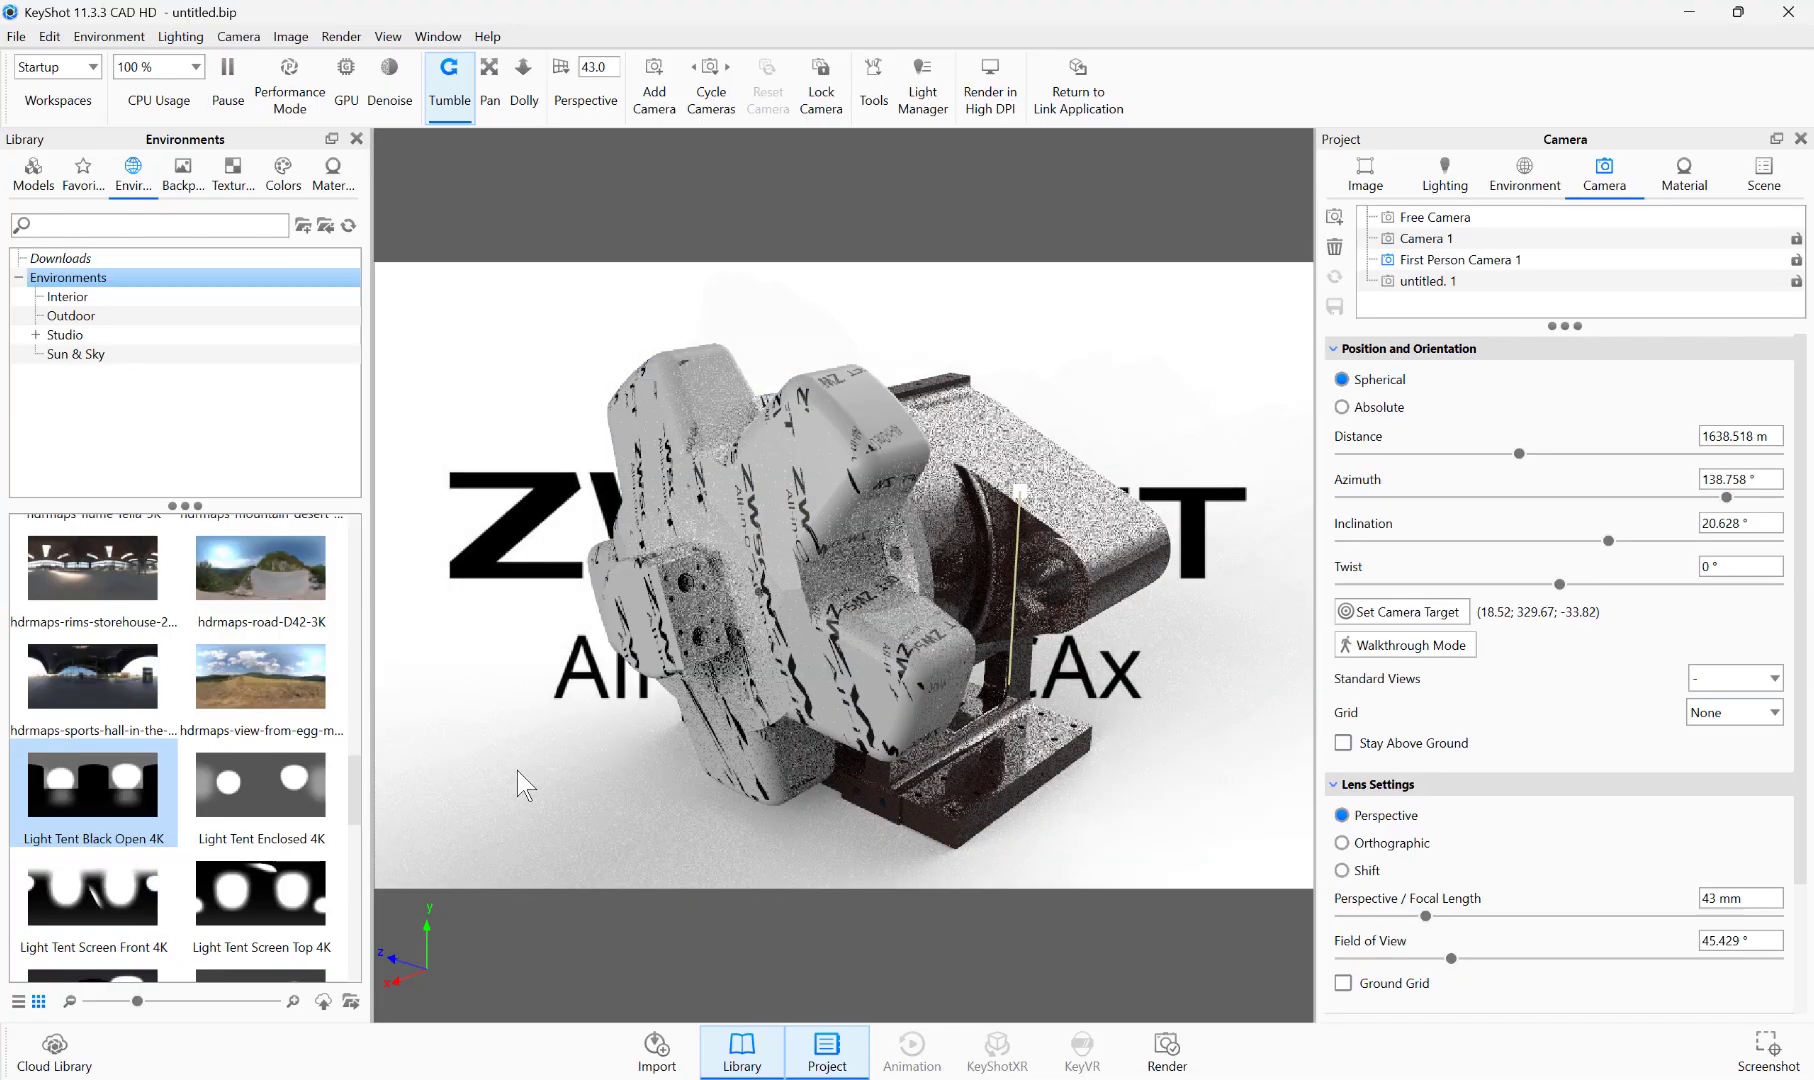